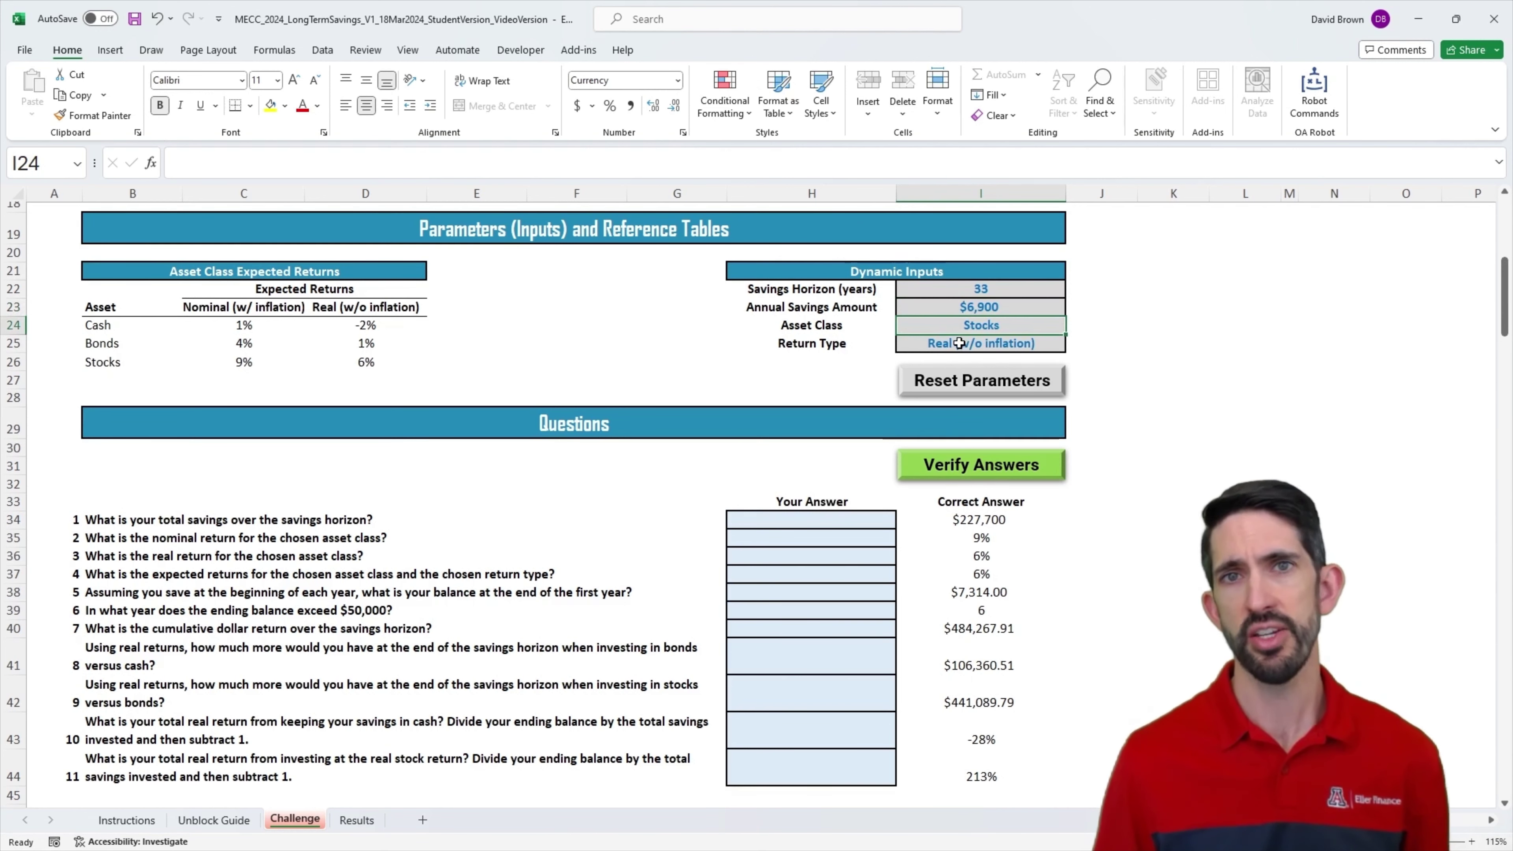
Step: Examine the return type and asset class inputs, the expected returns table and its nominal returns column
{"action": "left_click", "coordinate": [982, 345]}
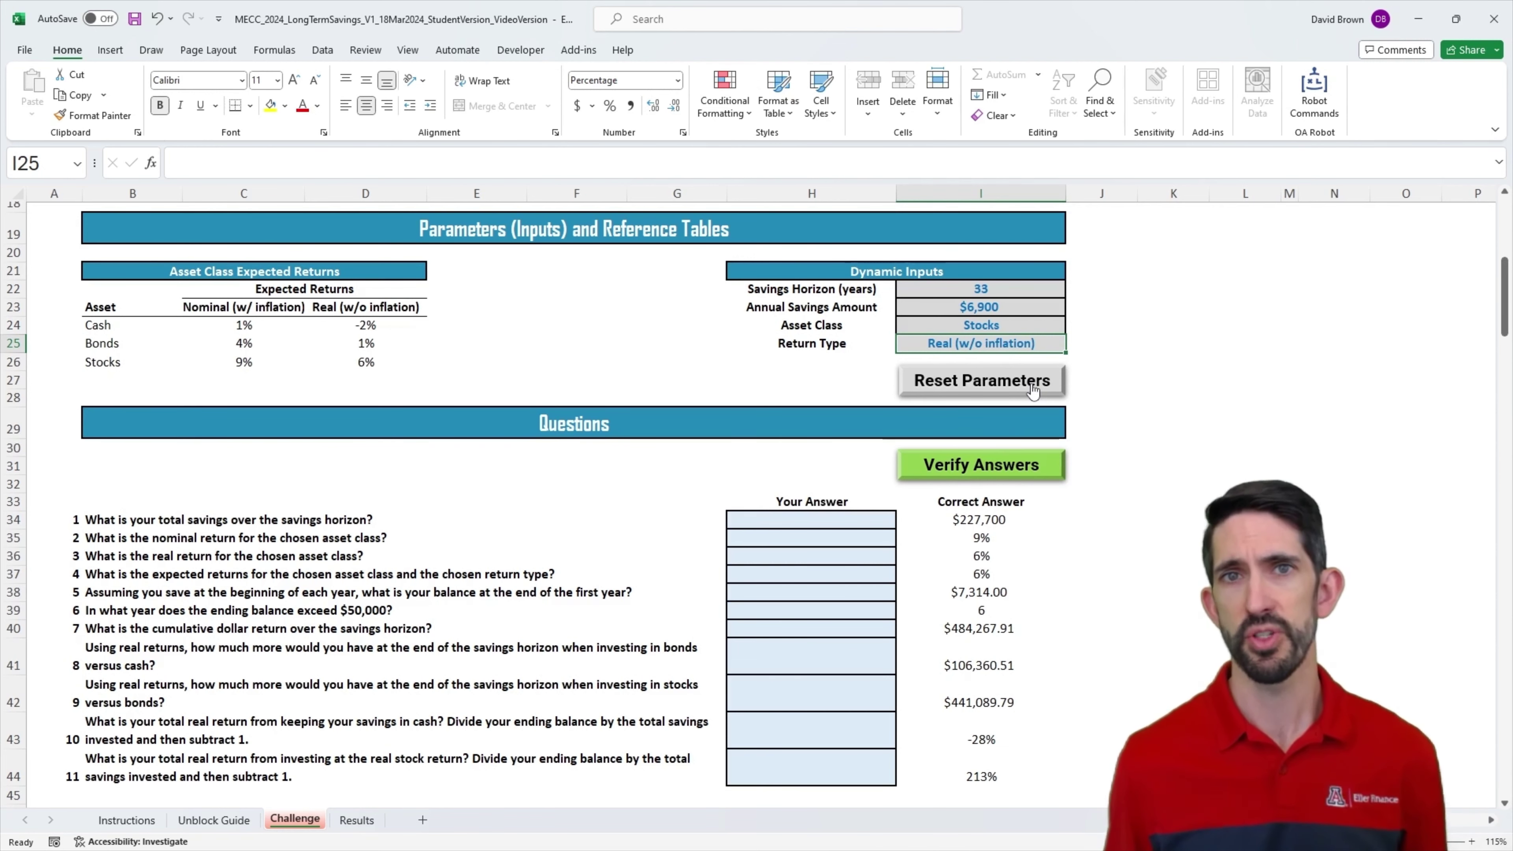
{"action": "left_click", "coordinate": [1004, 325]}
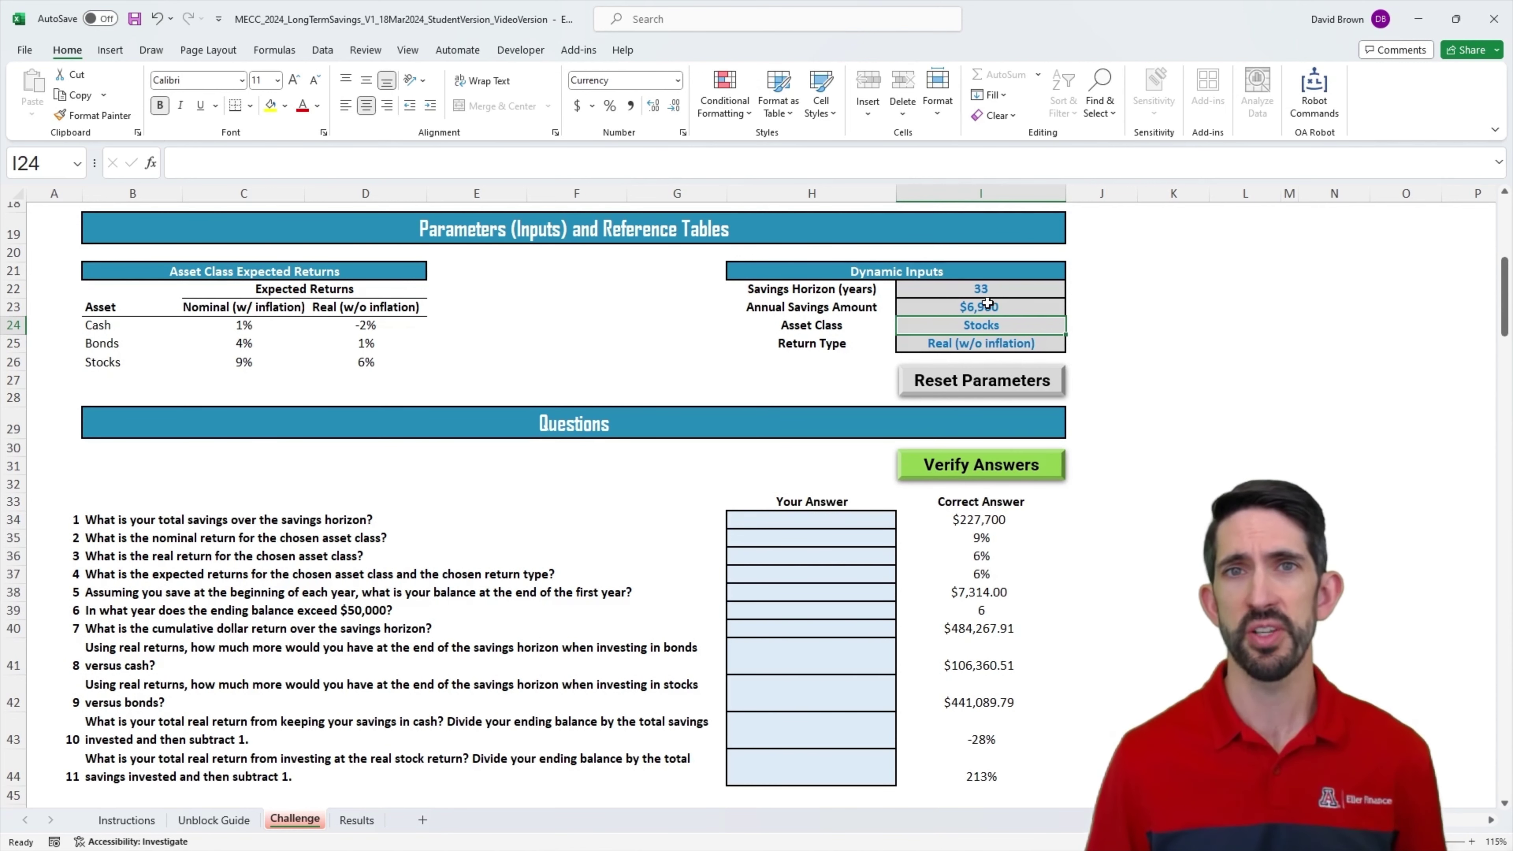
{"action": "left_click_drag", "start_coordinate": [116, 291], "coordinate": [356, 356]}
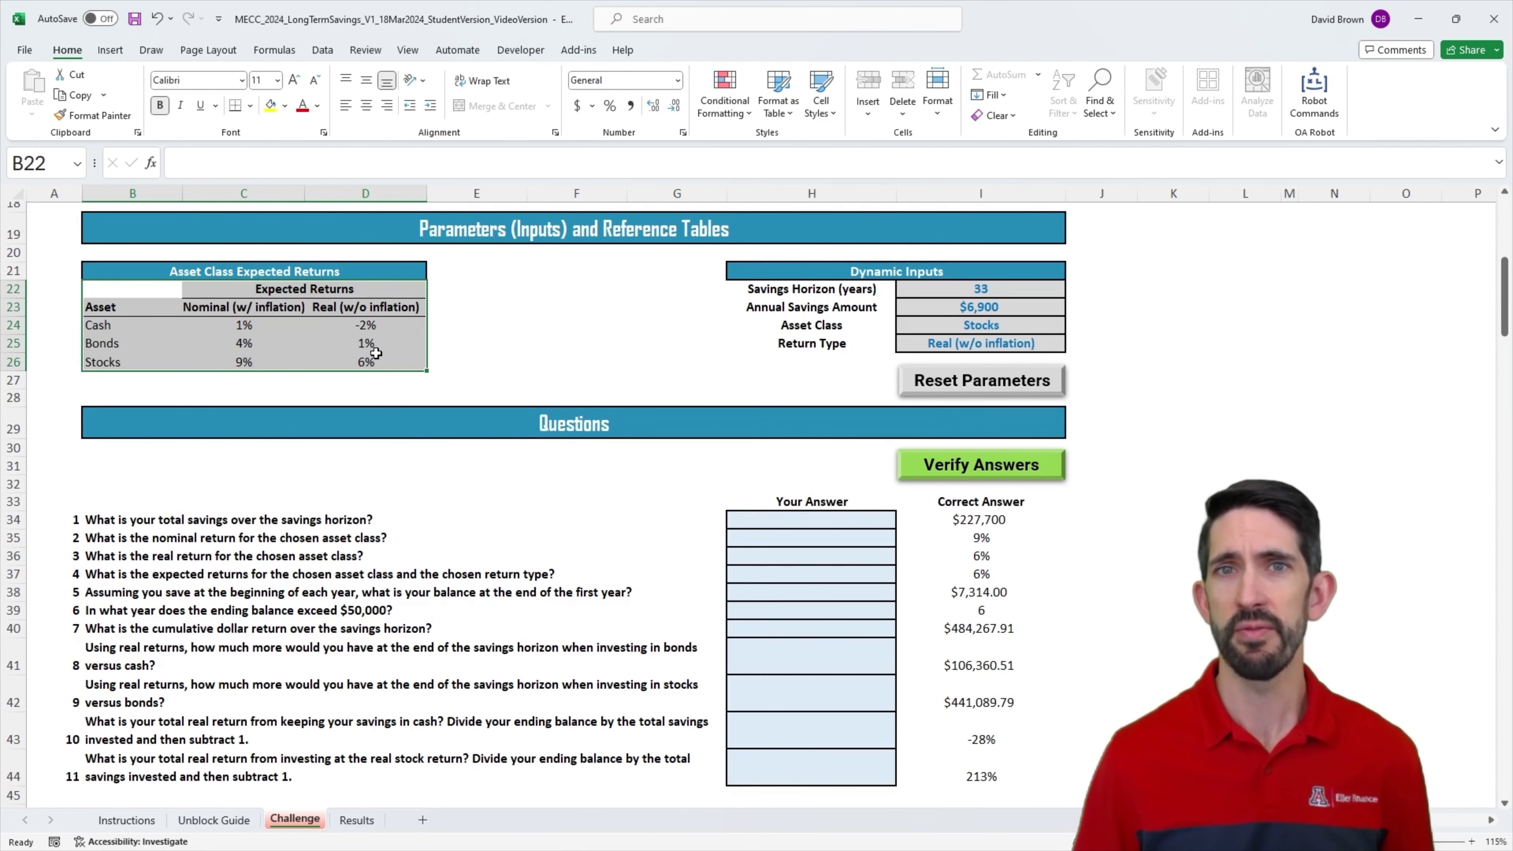
{"action": "left_click", "coordinate": [245, 326]}
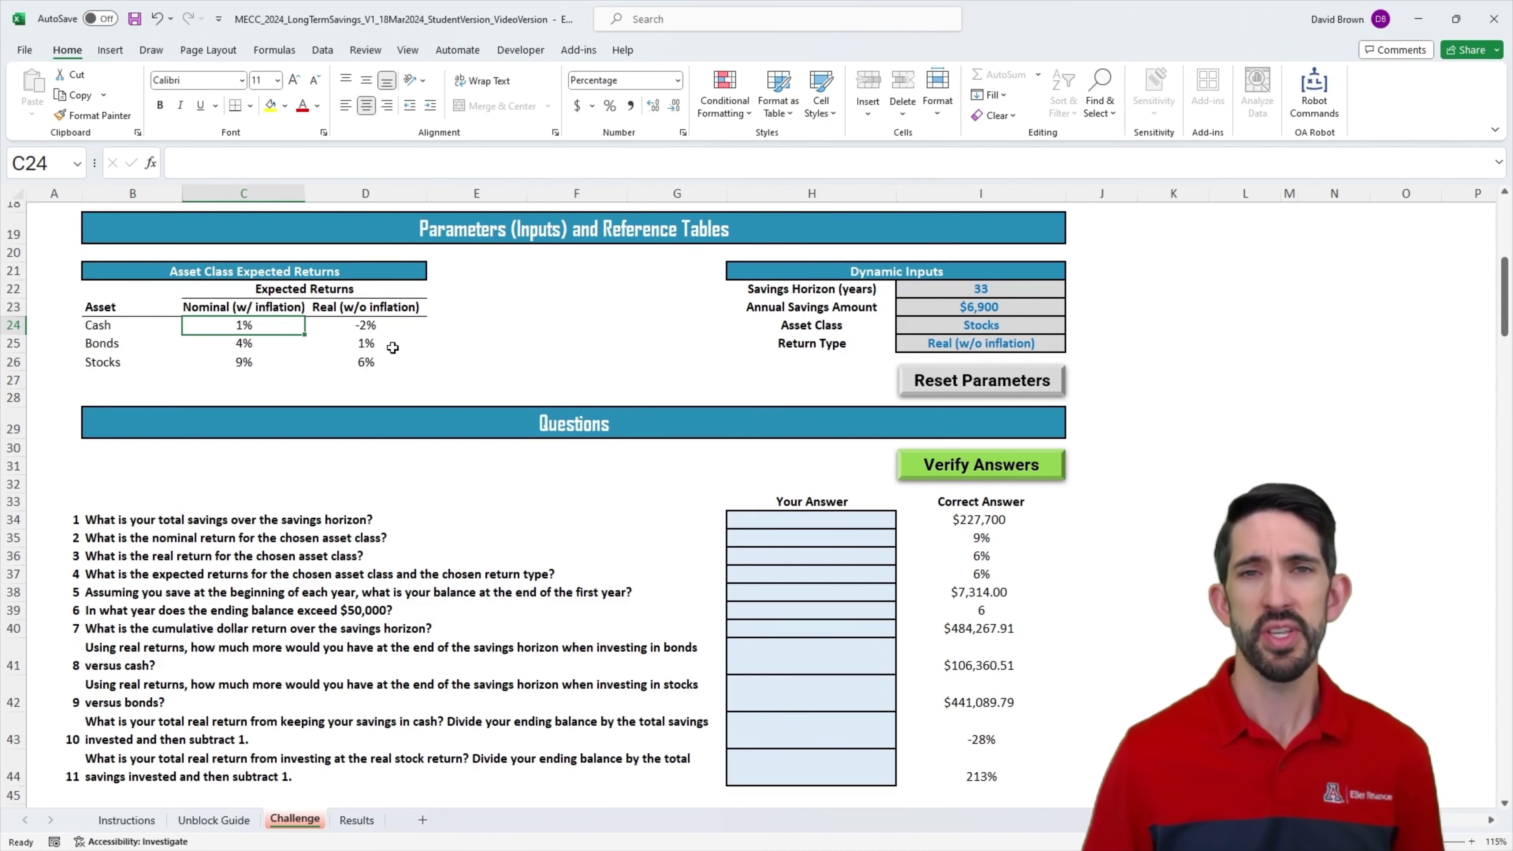
{"action": "key", "text": "Up"}
{"action": "key", "text": "shift+Down"}
{"action": "key", "text": "shift+Down"}
{"action": "key", "text": "shift+Down"}
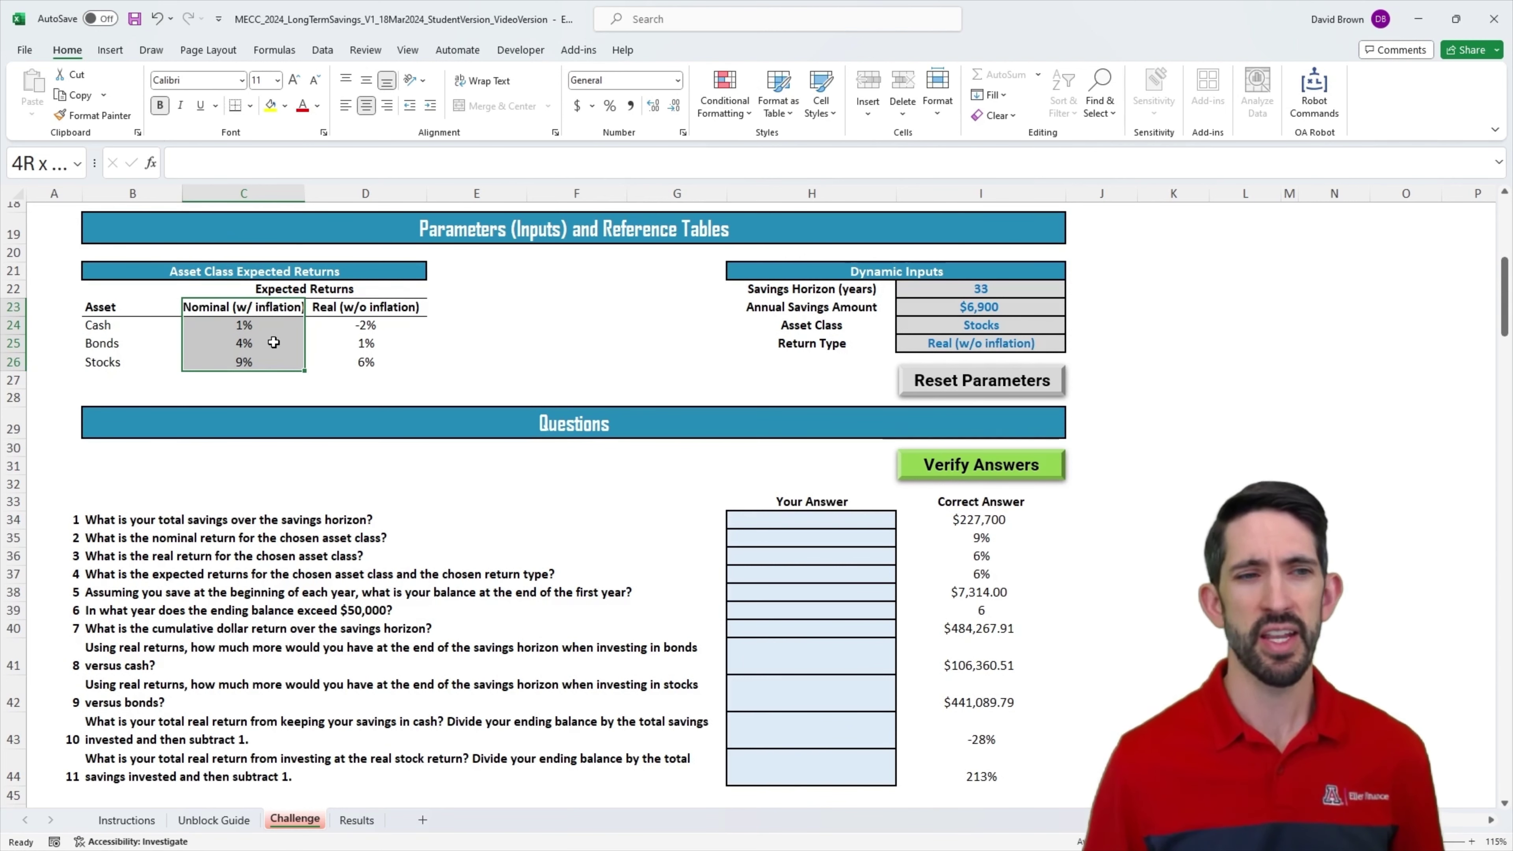
{"action": "key", "text": "Down"}
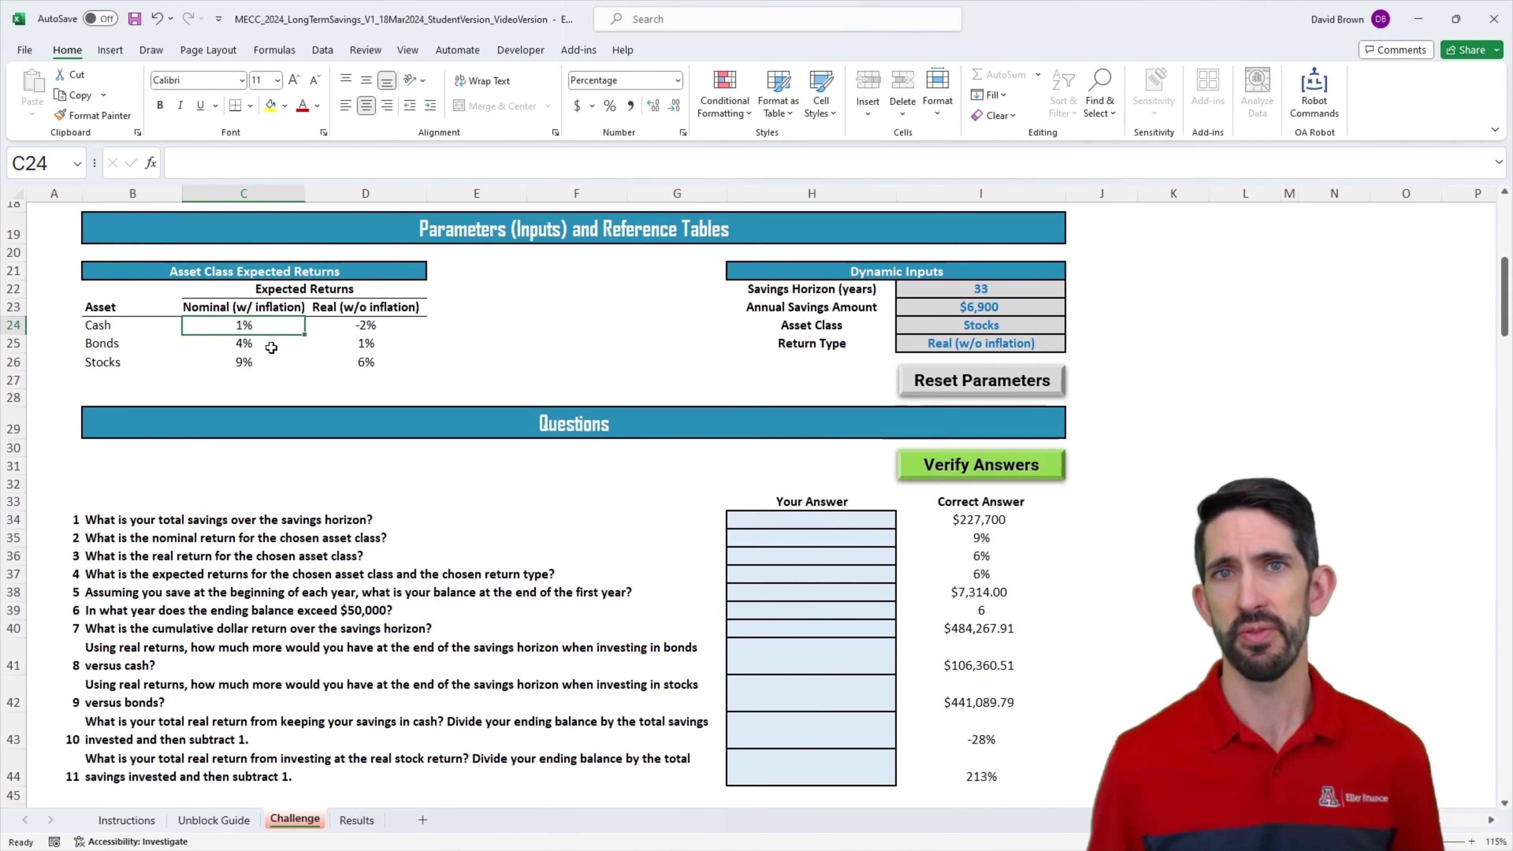
Step: Compare the nominal and real expected returns for cash, bonds and stocks, and check the chosen asset class
{"action": "left_click", "coordinate": [373, 325]}
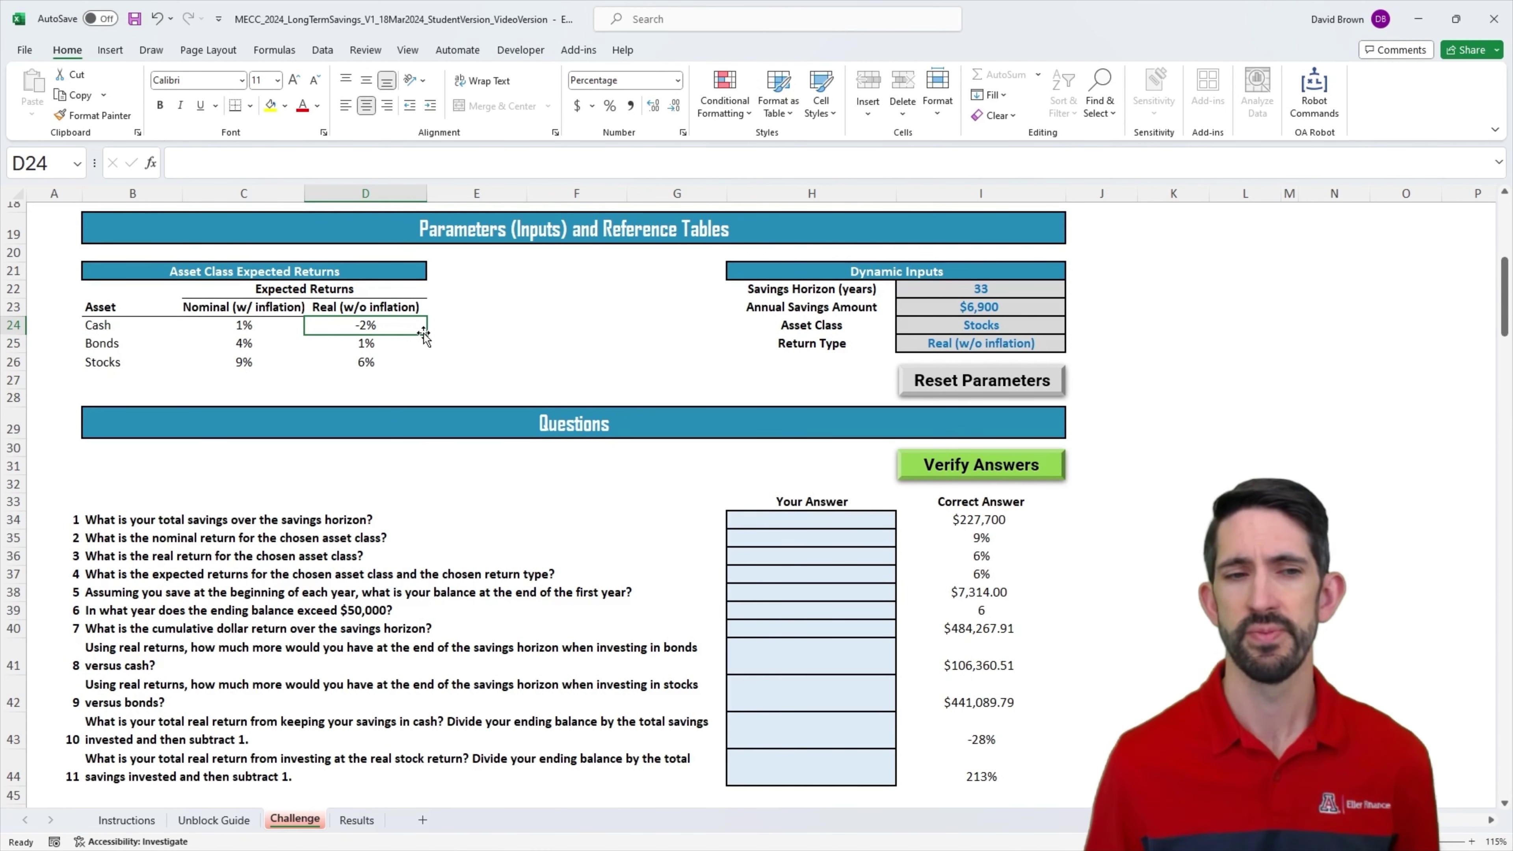
{"action": "left_click", "coordinate": [108, 344]}
{"action": "left_click_drag", "start_coordinate": [235, 344], "coordinate": [360, 343]}
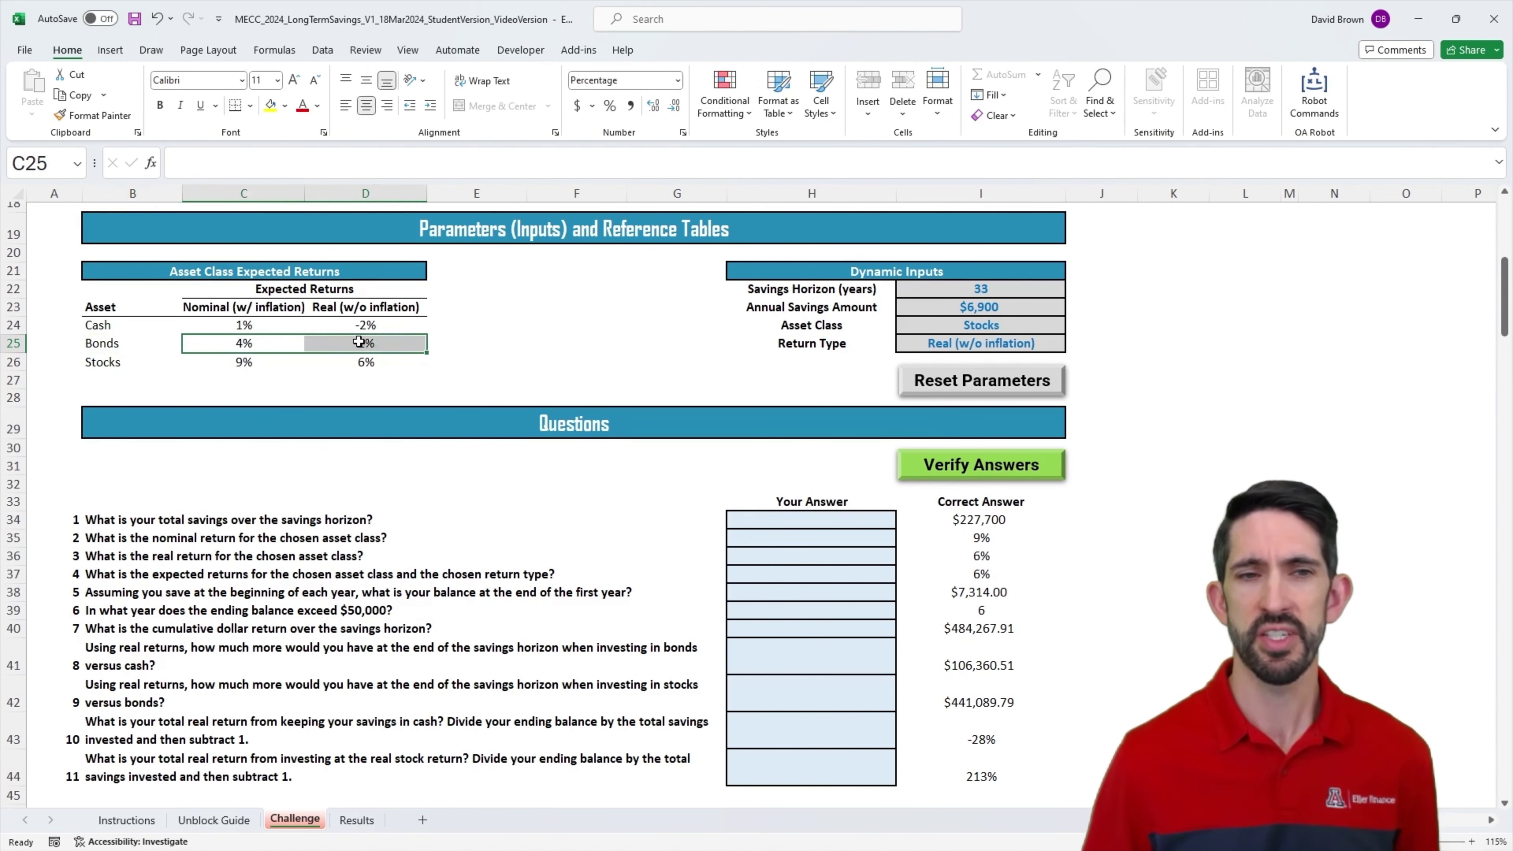
{"action": "left_click", "coordinate": [277, 341]}
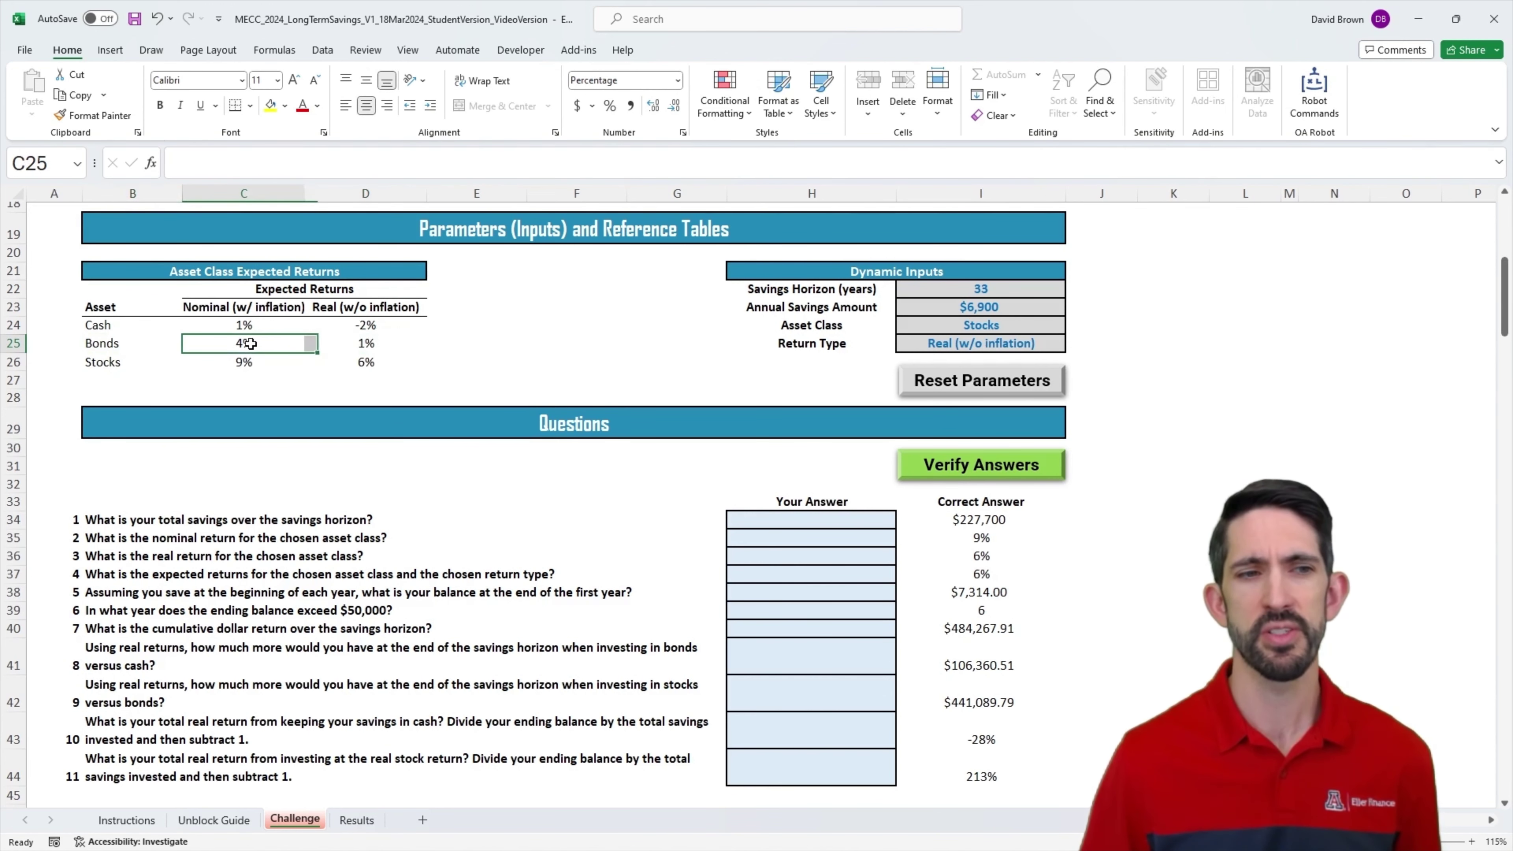
{"action": "left_click", "coordinate": [386, 344]}
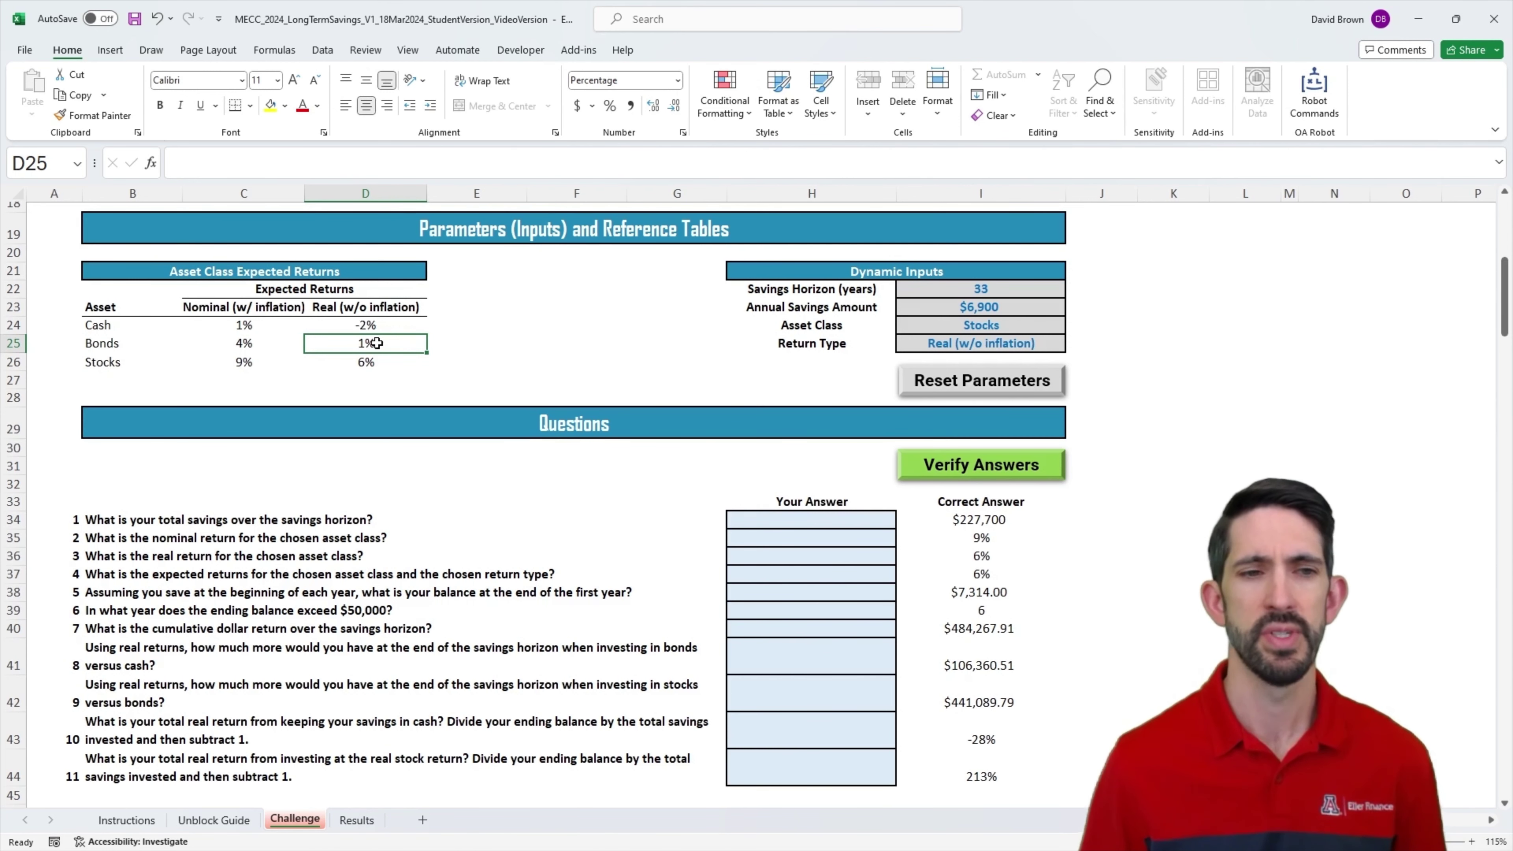
{"action": "left_click", "coordinate": [243, 361]}
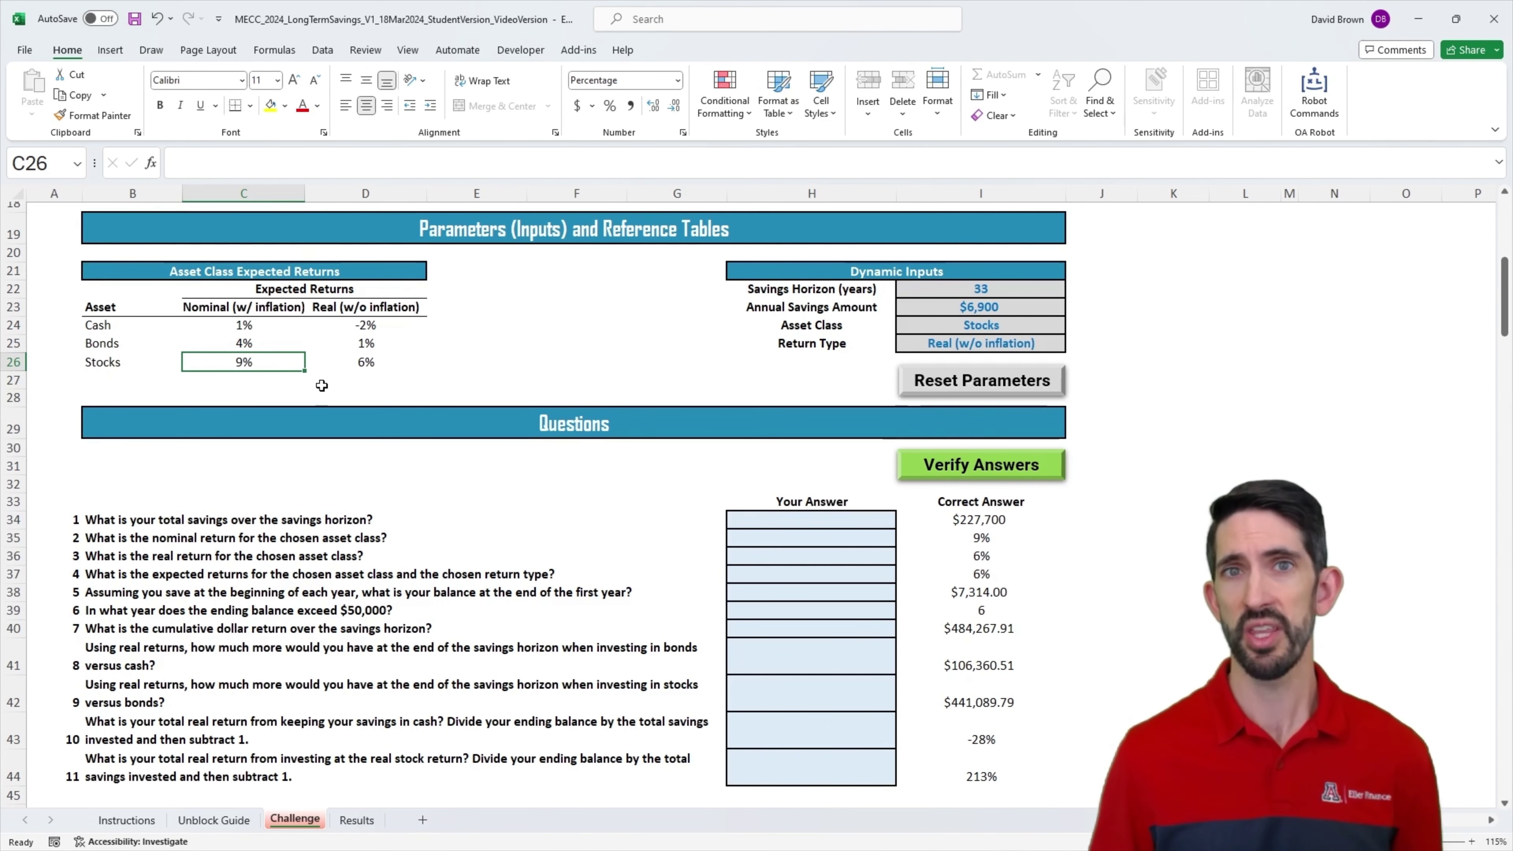
{"action": "left_click", "coordinate": [401, 363]}
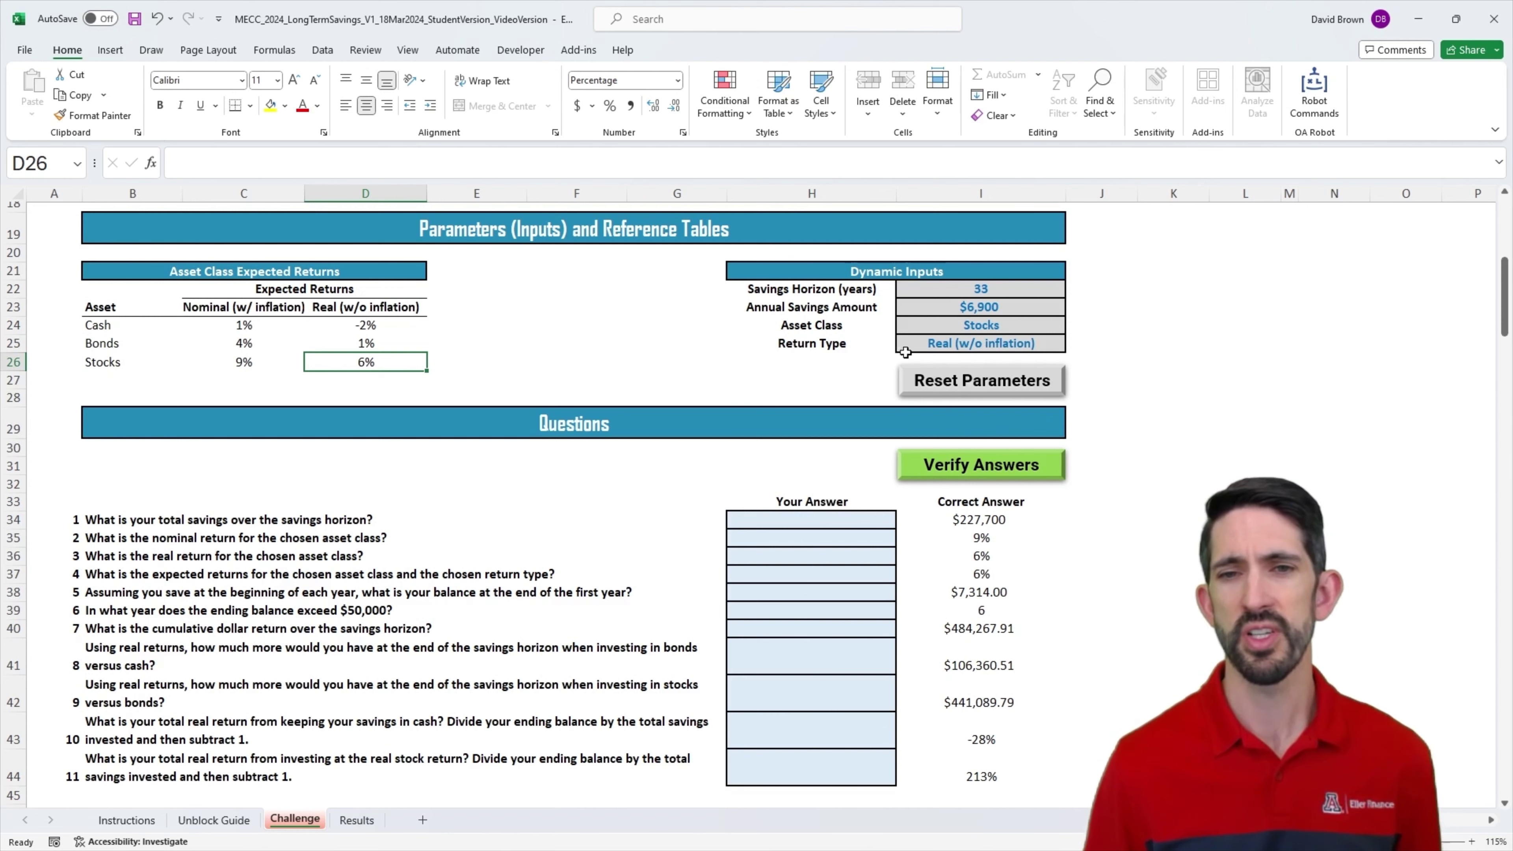
{"action": "left_click", "coordinate": [986, 329]}
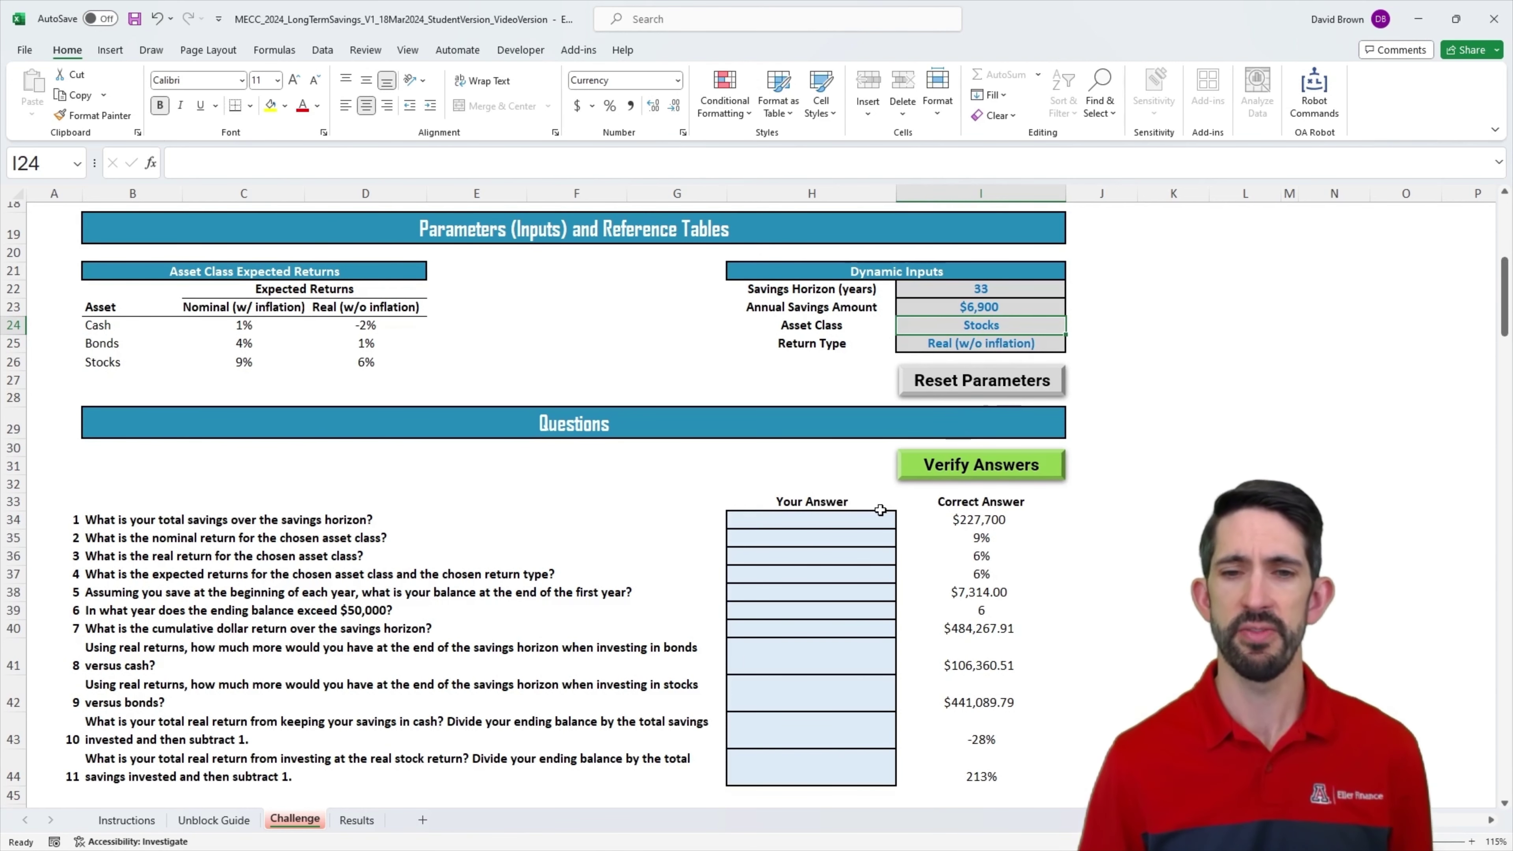
Step: Answer question 1 in H34 by multiplying the savings horizon by the annual savings amount with =I22*I23
{"action": "left_click", "coordinate": [887, 523]}
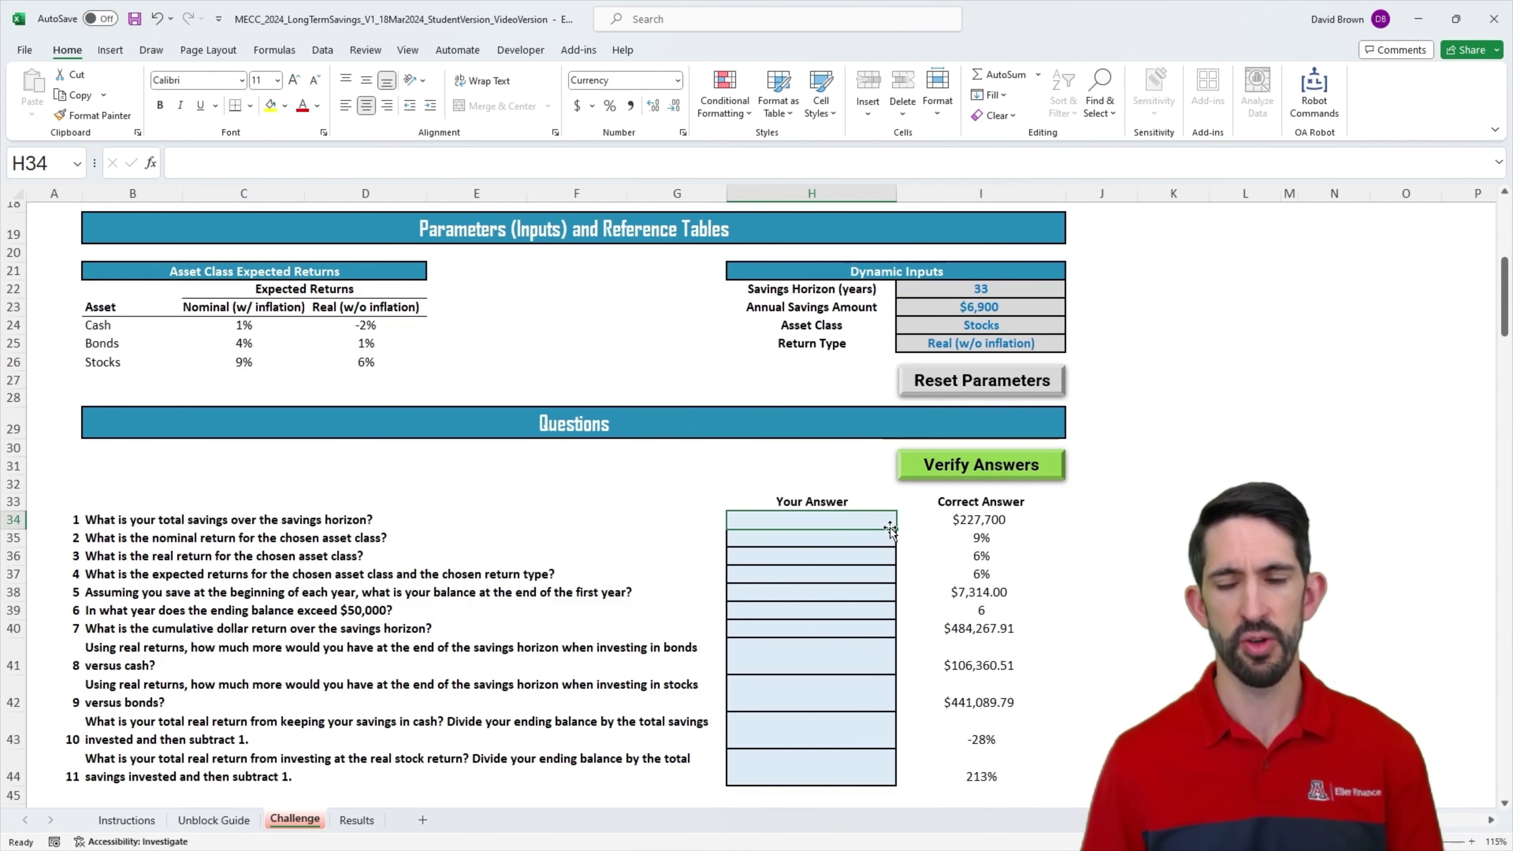
{"action": "type", "text": "="}
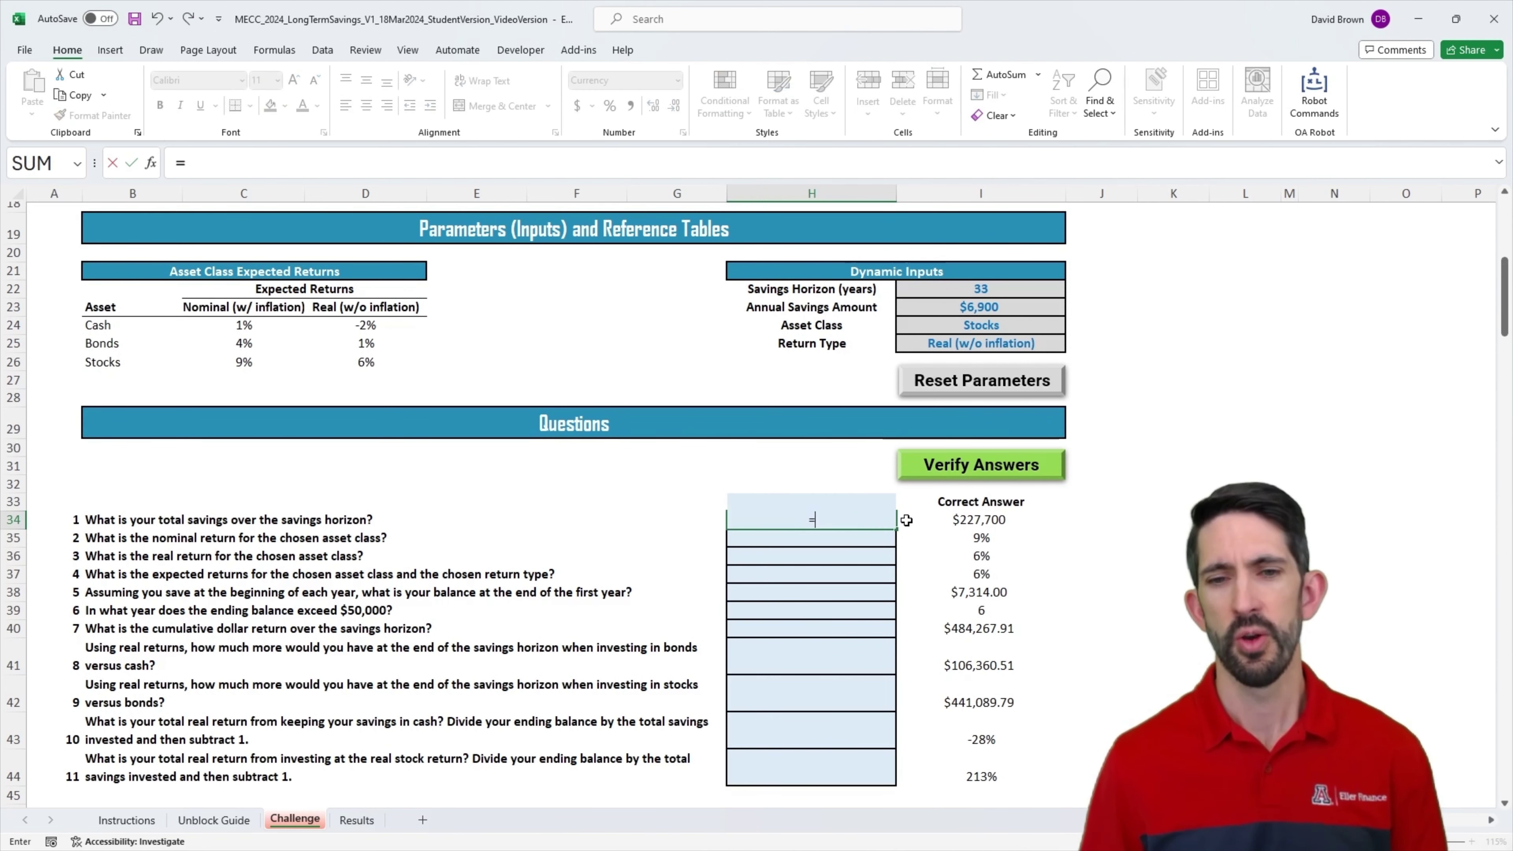
{"action": "left_click", "coordinate": [998, 288]}
{"action": "type", "text": "*"}
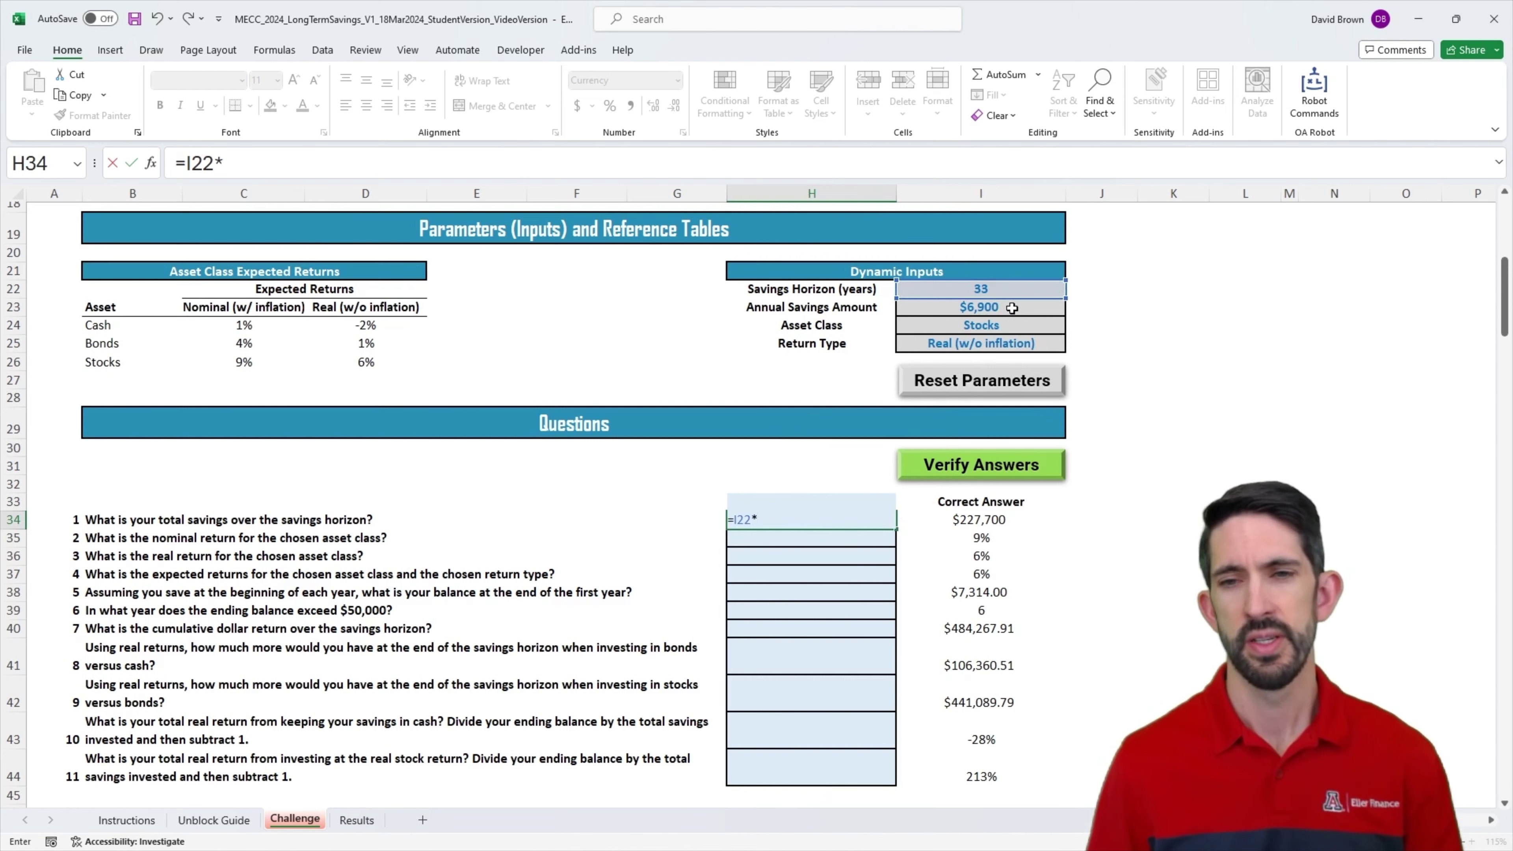
{"action": "left_click", "coordinate": [1007, 308]}
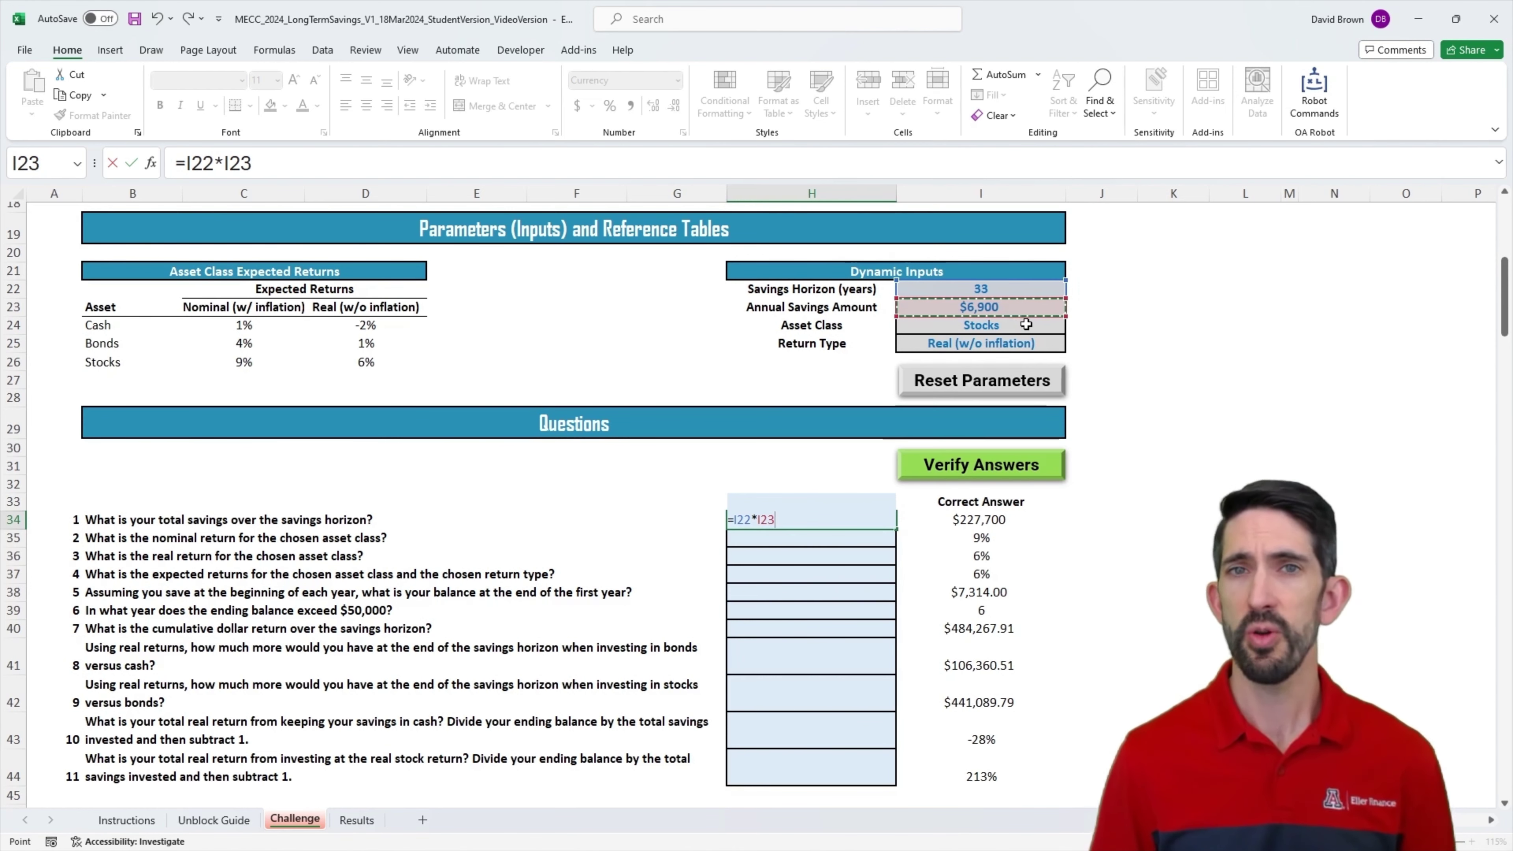
{"action": "key", "text": "ctrl+Return"}
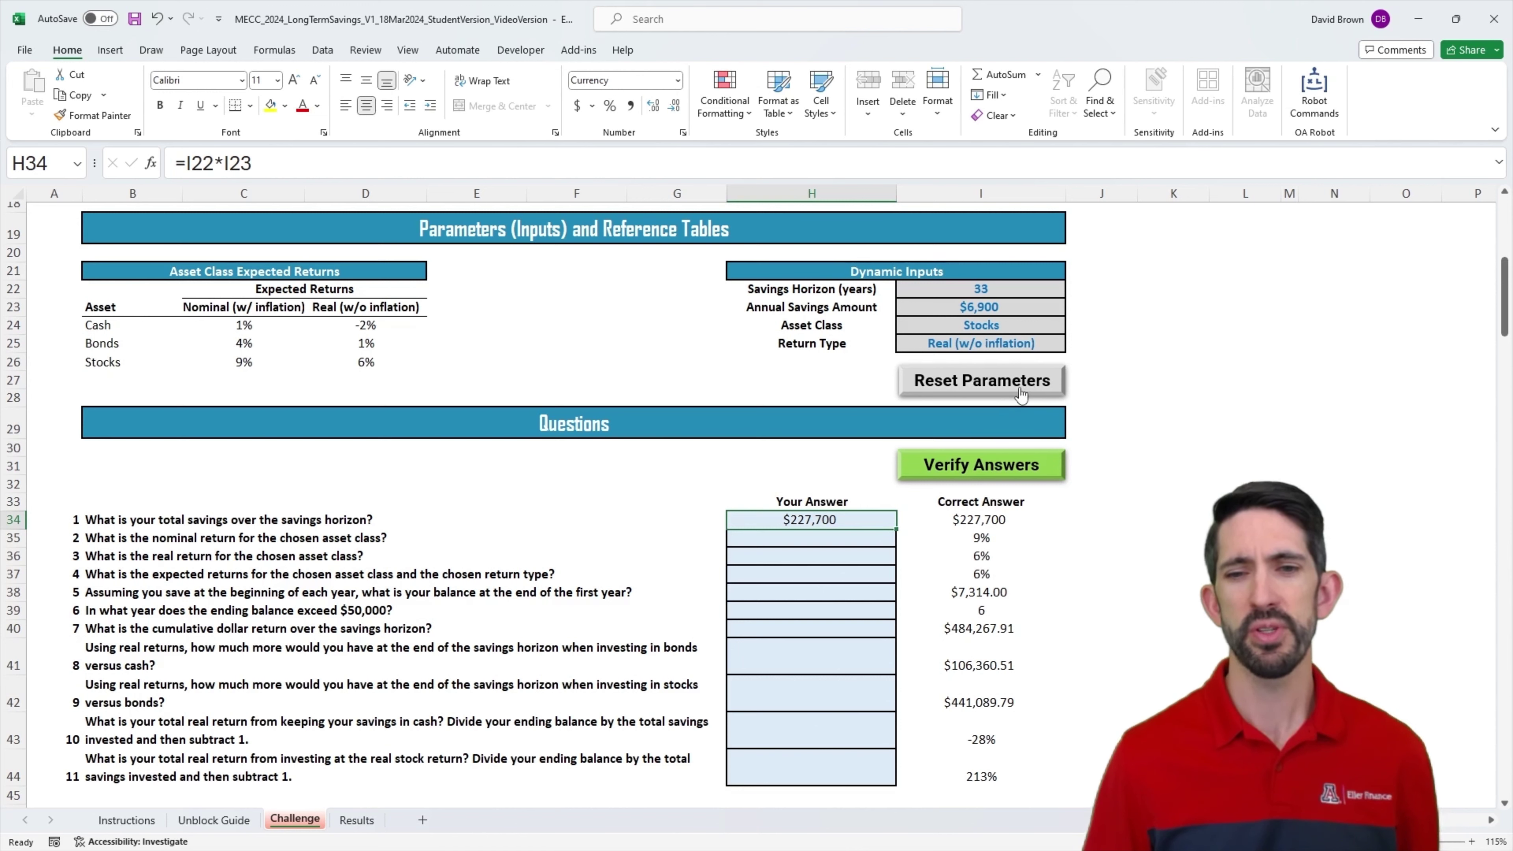
{"action": "key", "text": "Return"}
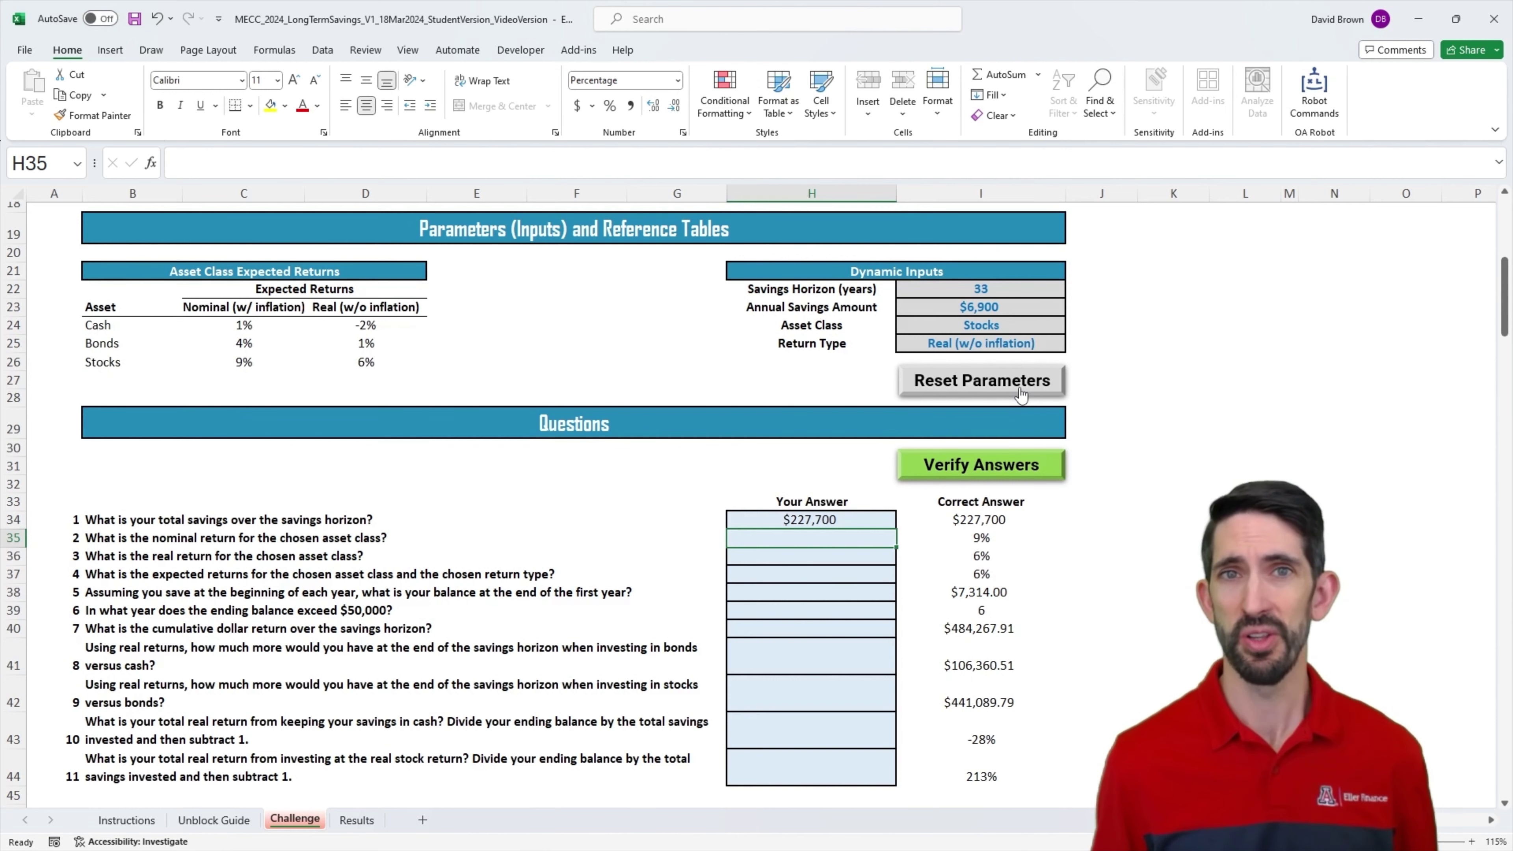
Step: Review question 2 against the chosen asset class, the Stocks row and the nominal column of the expected returns table
{"action": "left_click", "coordinate": [250, 328]}
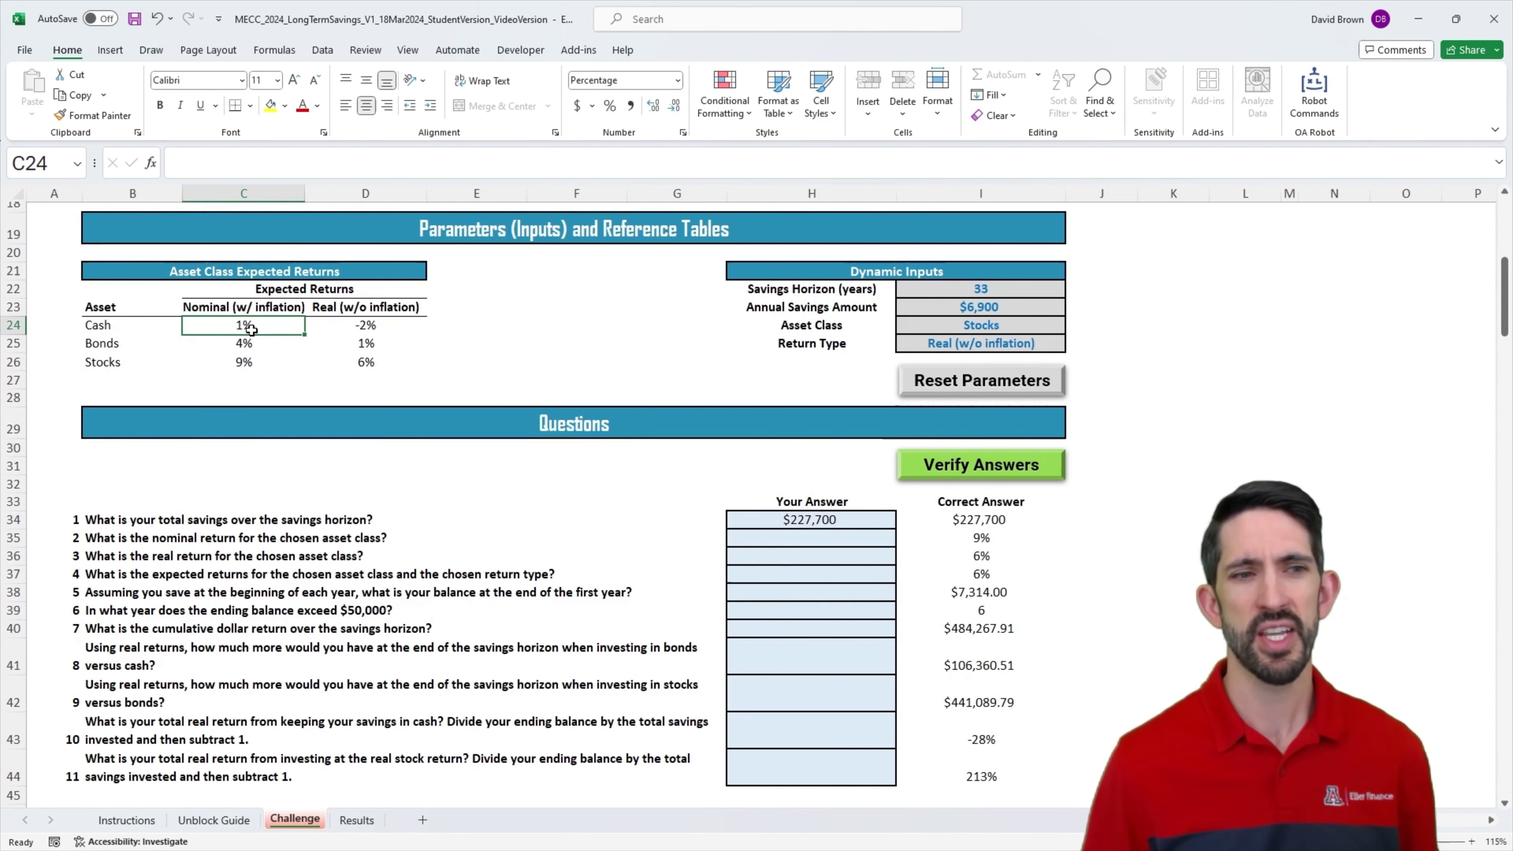
{"action": "left_click", "coordinate": [120, 542]}
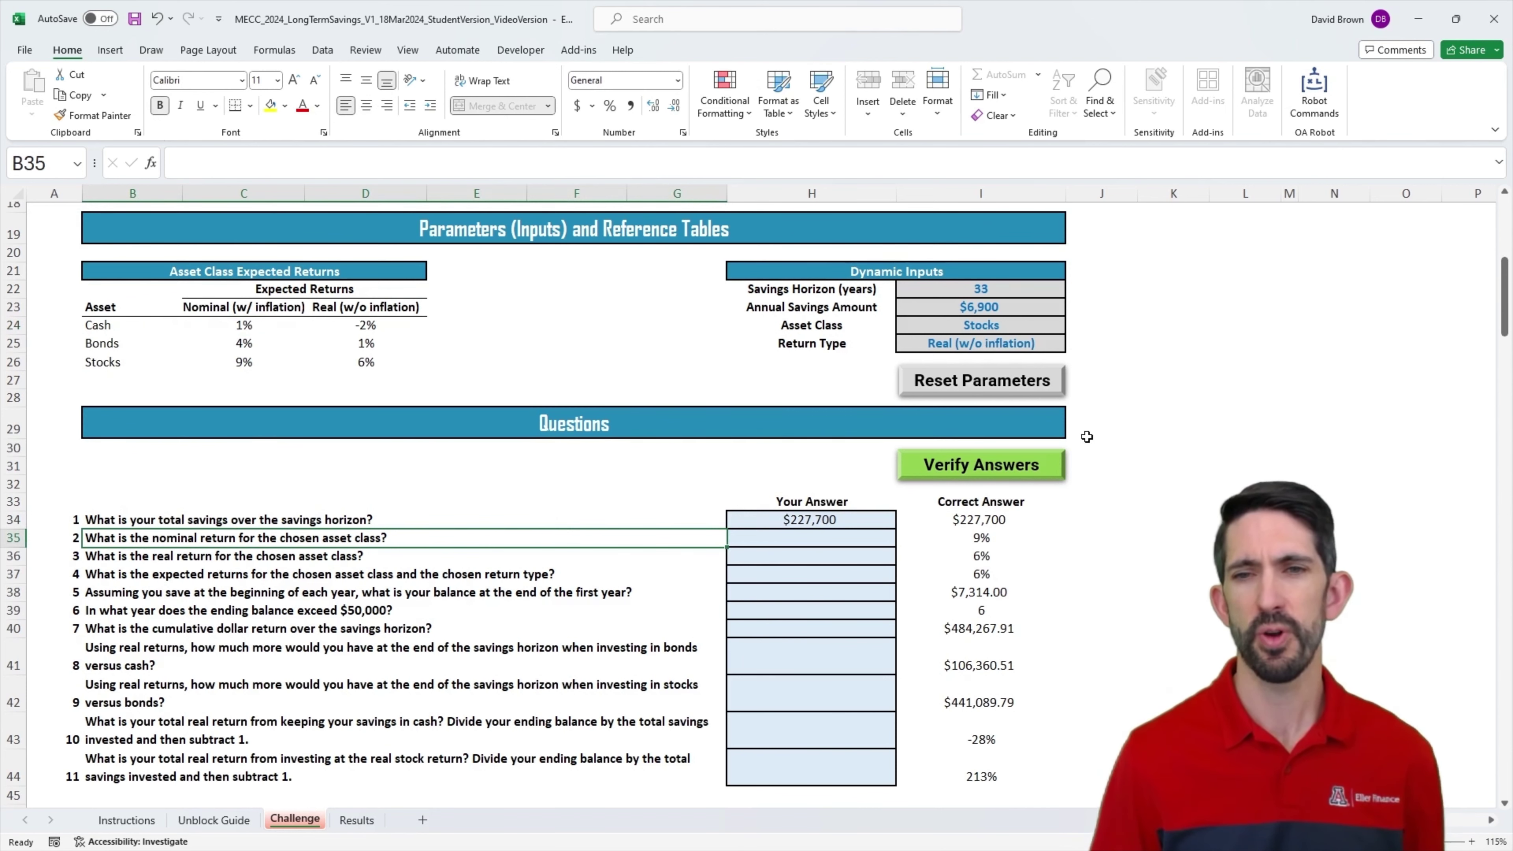
{"action": "left_click", "coordinate": [1004, 328]}
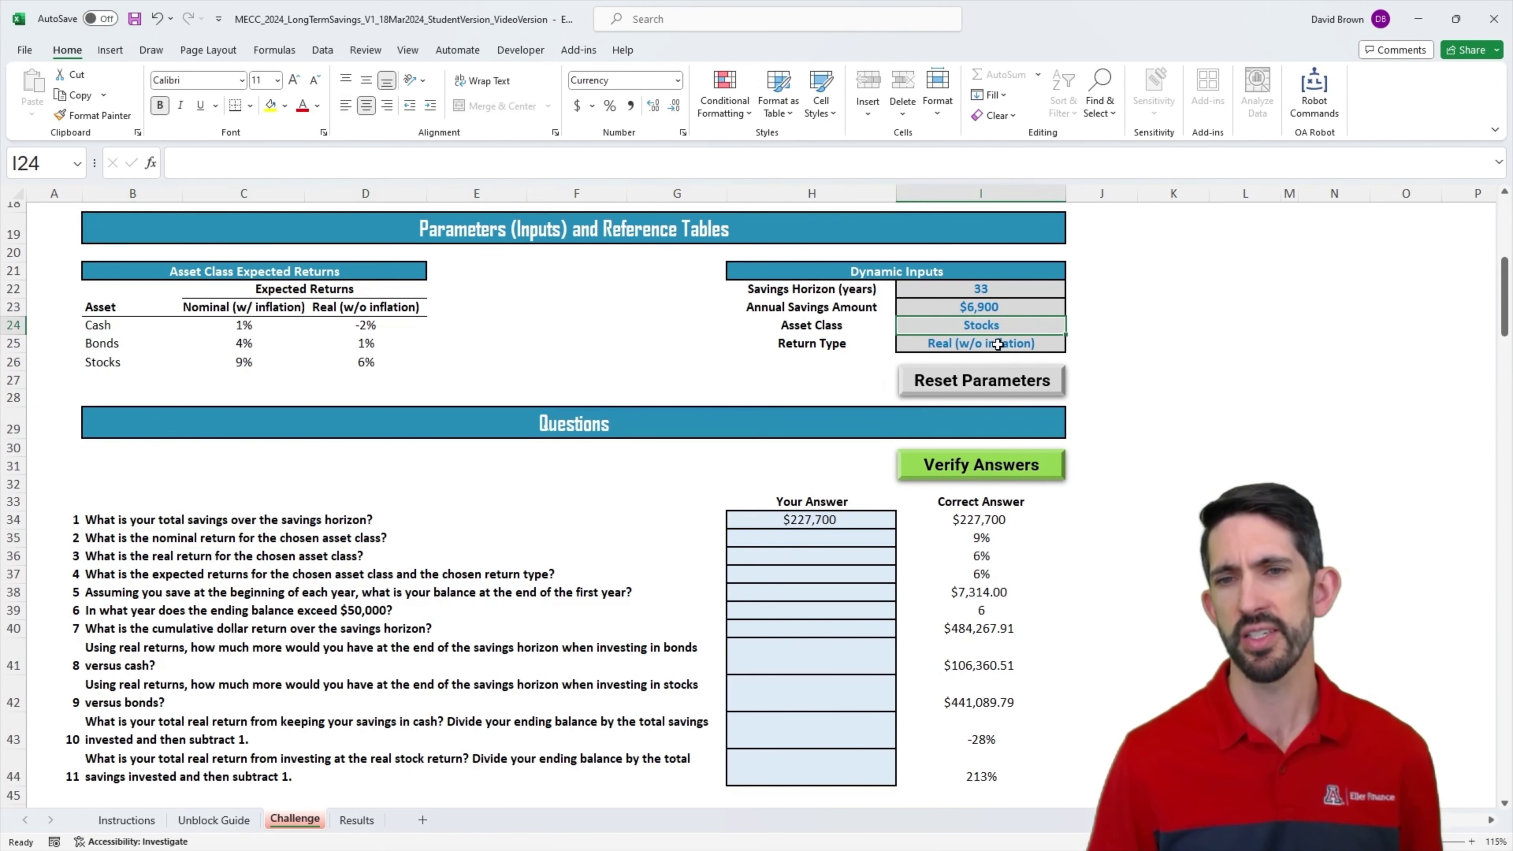
{"action": "left_click_drag", "start_coordinate": [101, 357], "coordinate": [342, 364]}
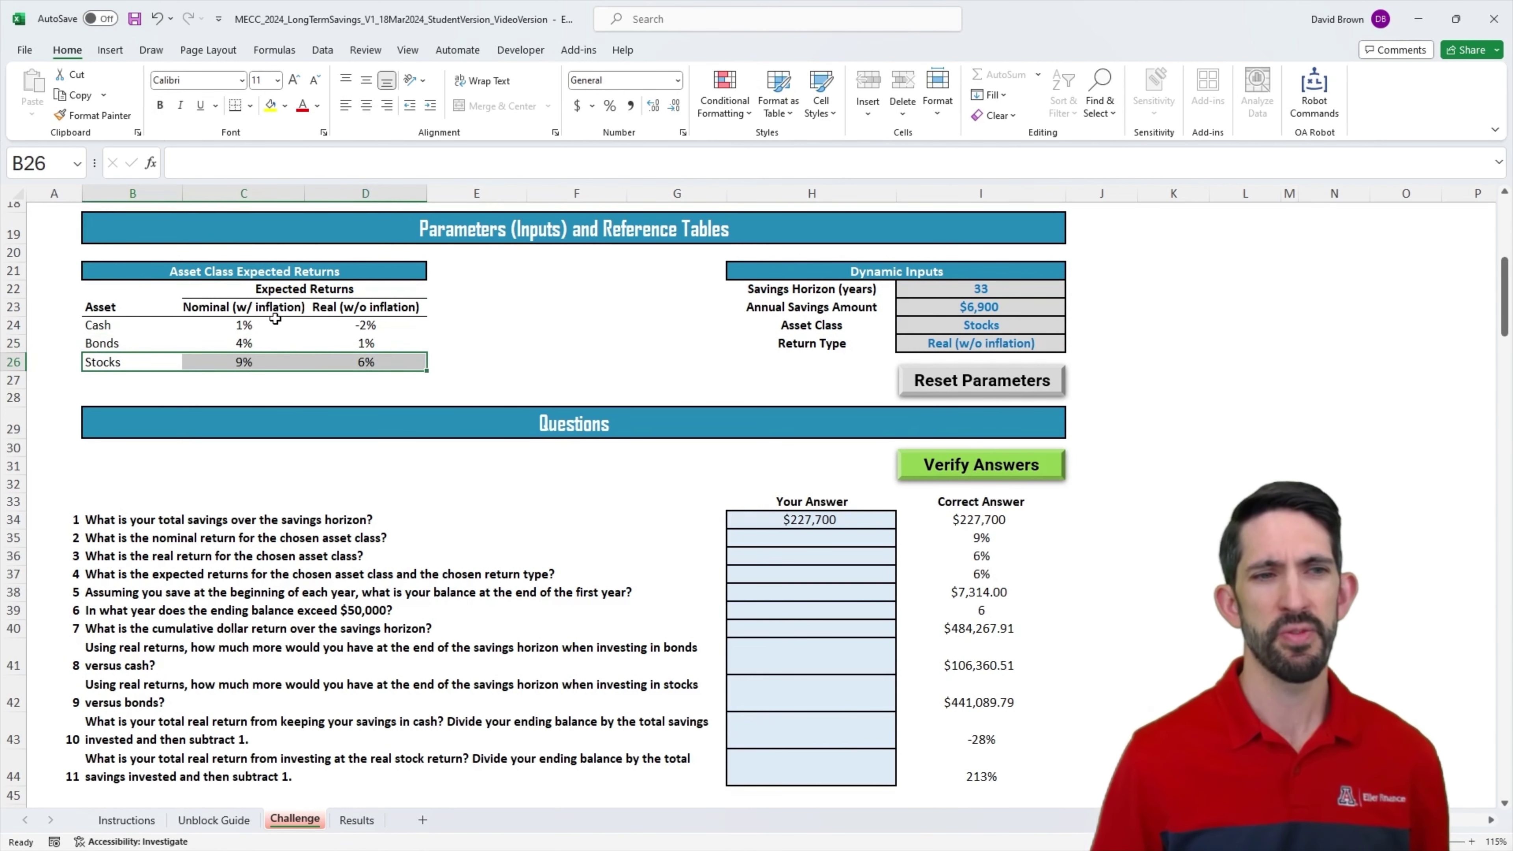
{"action": "left_click_drag", "start_coordinate": [274, 308], "coordinate": [274, 357]}
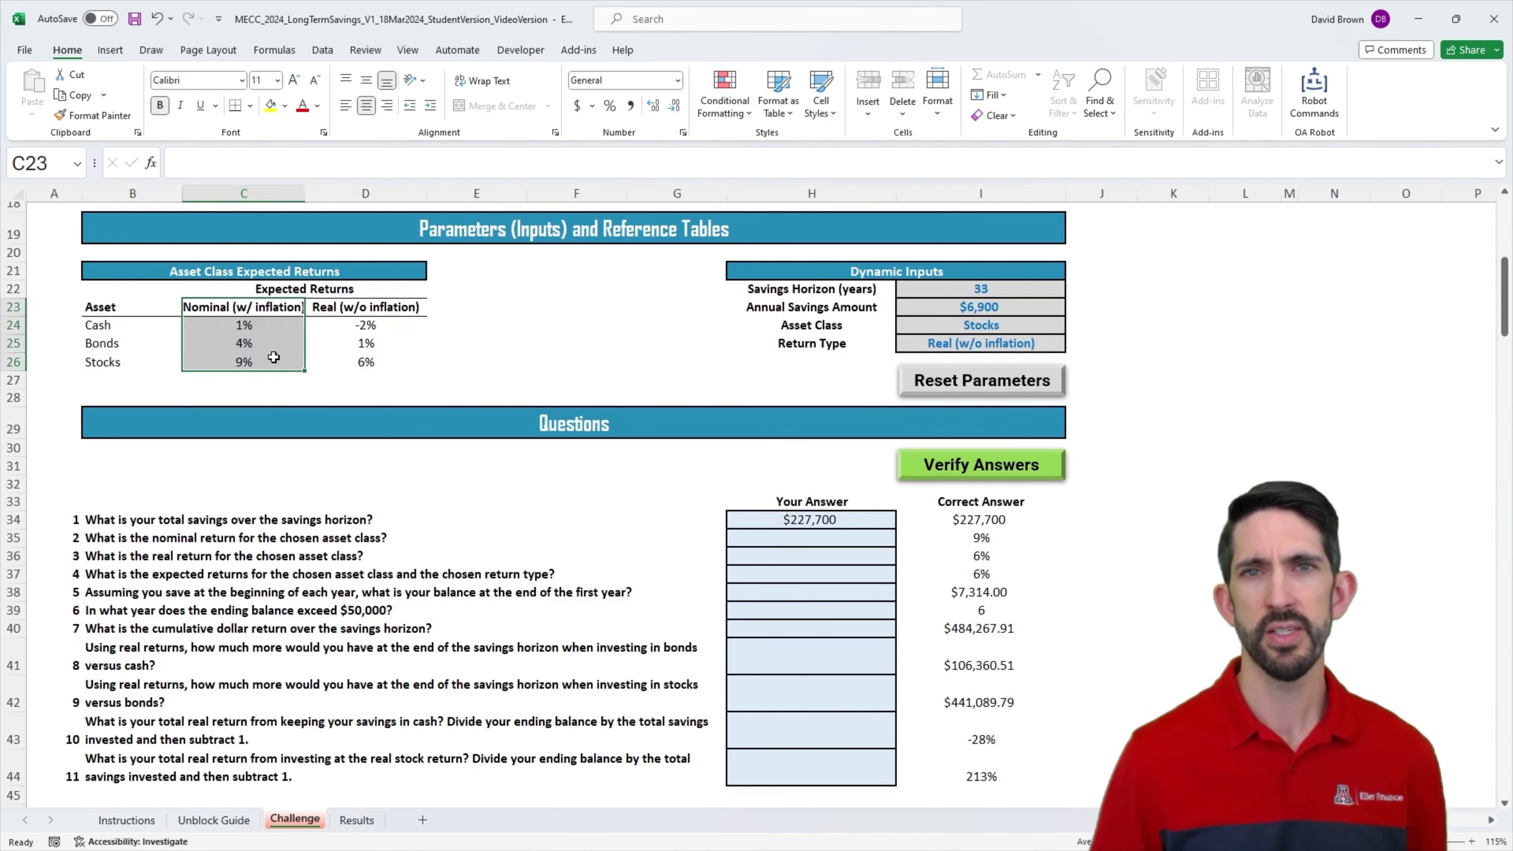
{"action": "left_click", "coordinate": [249, 360]}
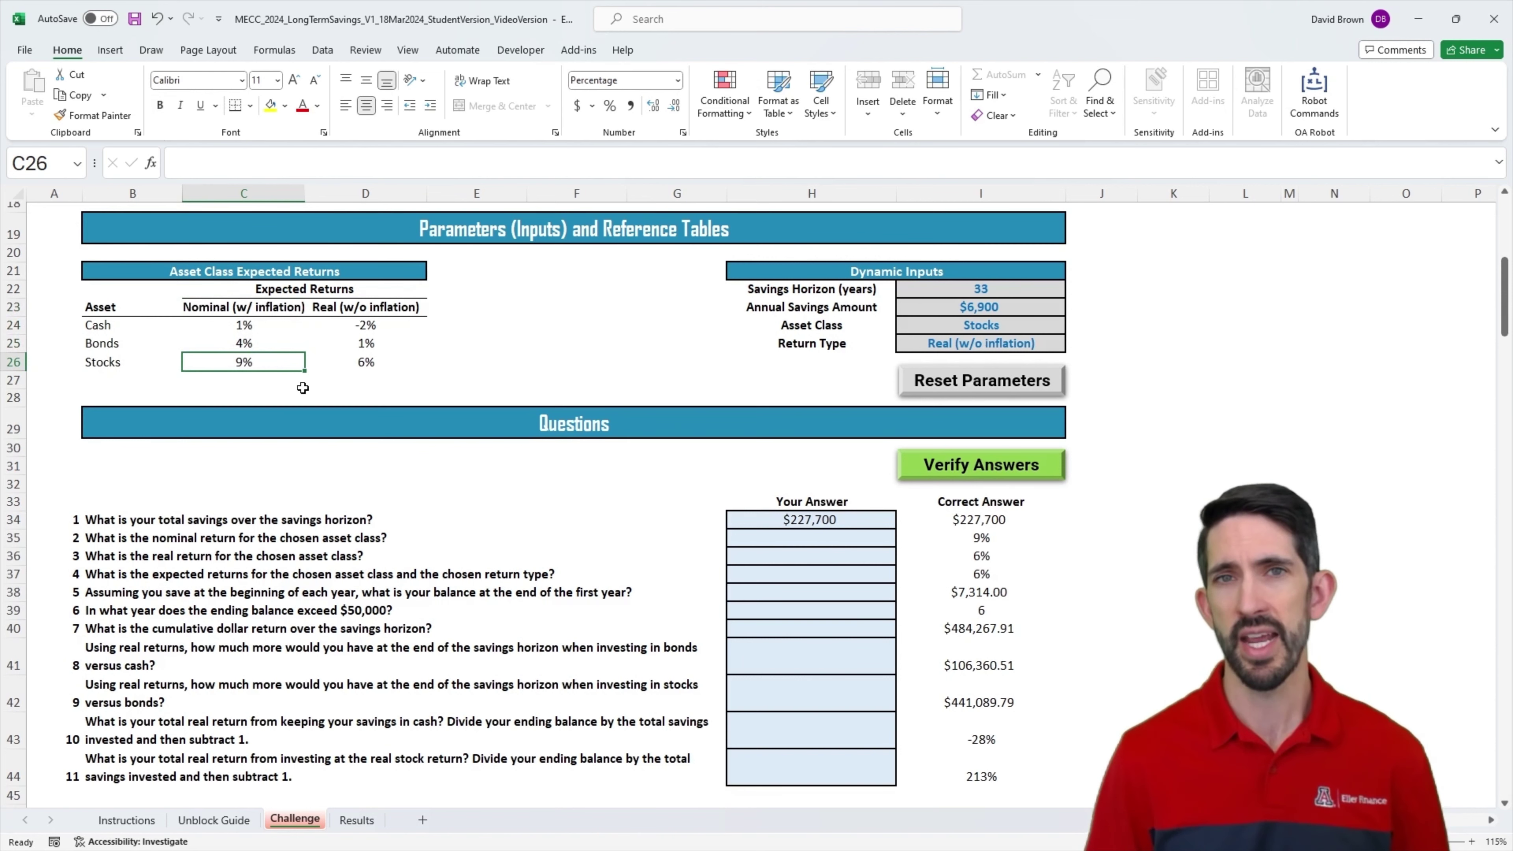
Step: Answer question 2 in H35 by looking up the chosen asset class's nominal return with =VLOOKUP(I24,B24:C26,2,FALSE)
{"action": "left_click", "coordinate": [815, 539]}
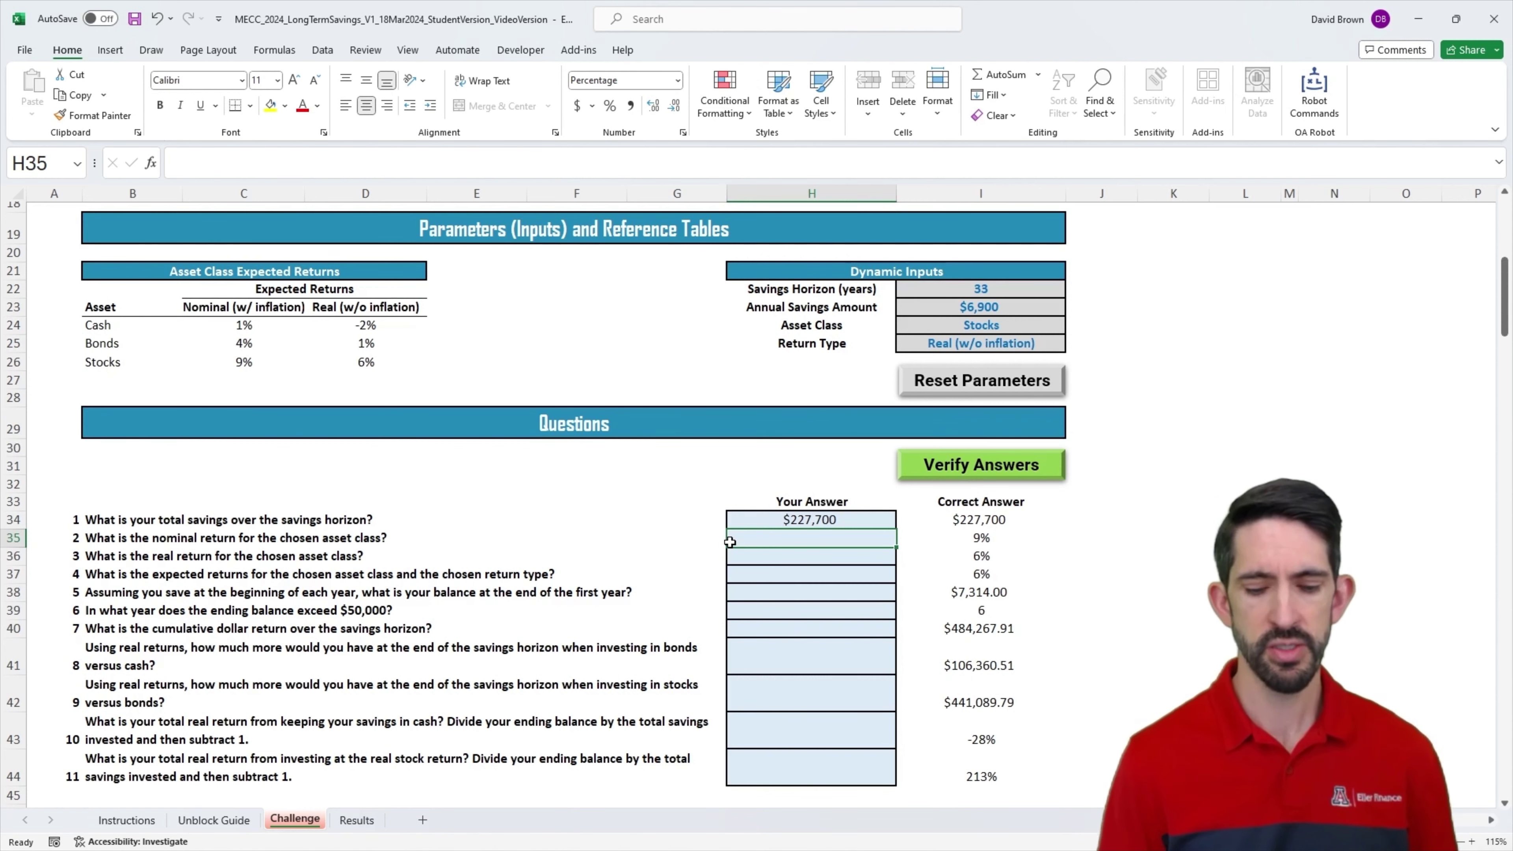
{"action": "type", "text": "=vlookujp"}
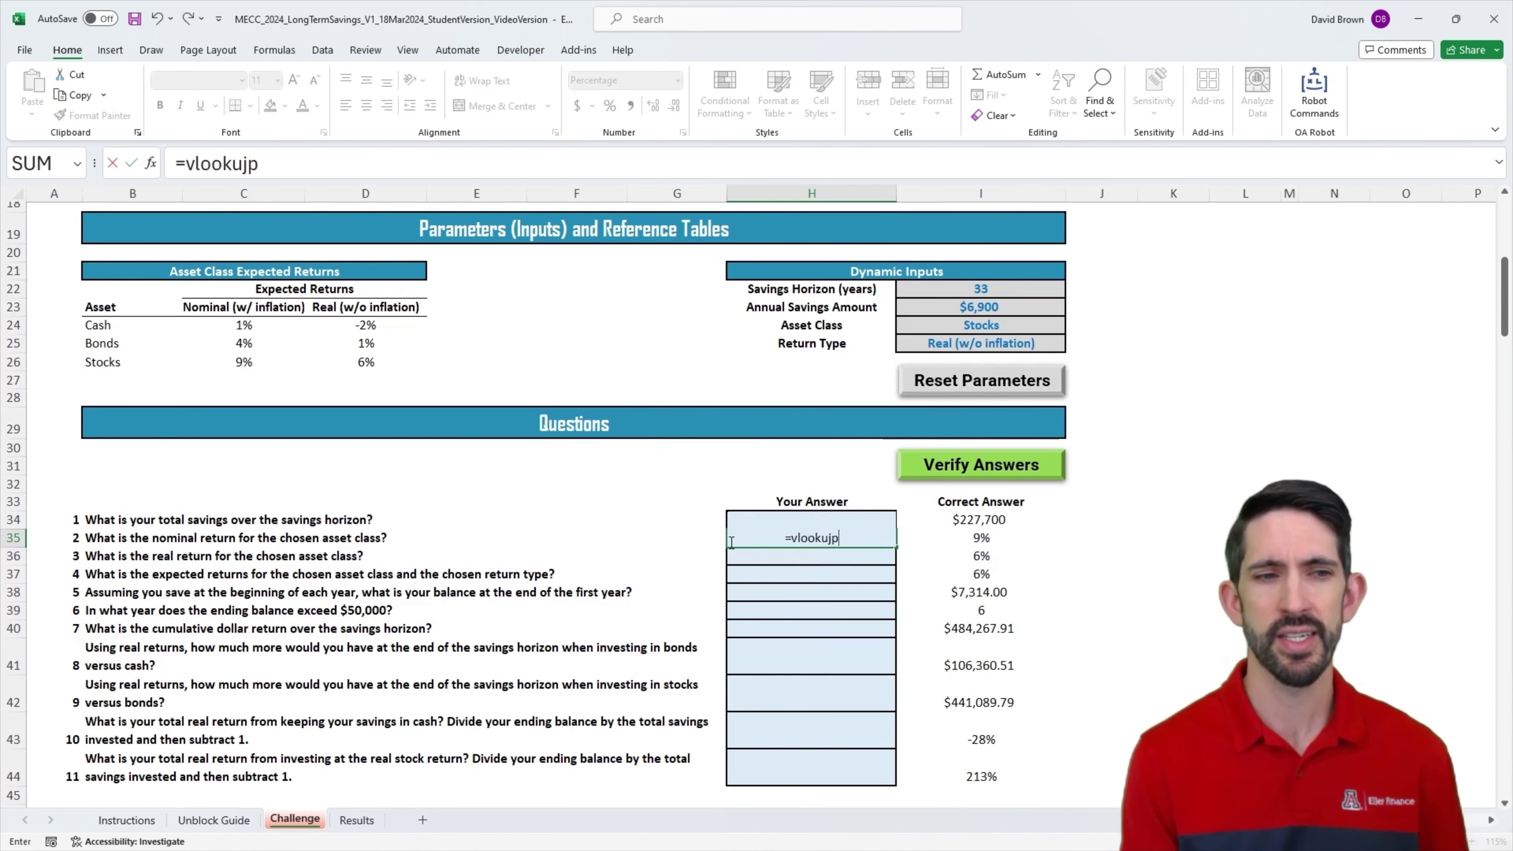
{"action": "key", "text": "BackSpace"}
{"action": "key", "text": "BackSpace"}
{"action": "type", "text": "p"}
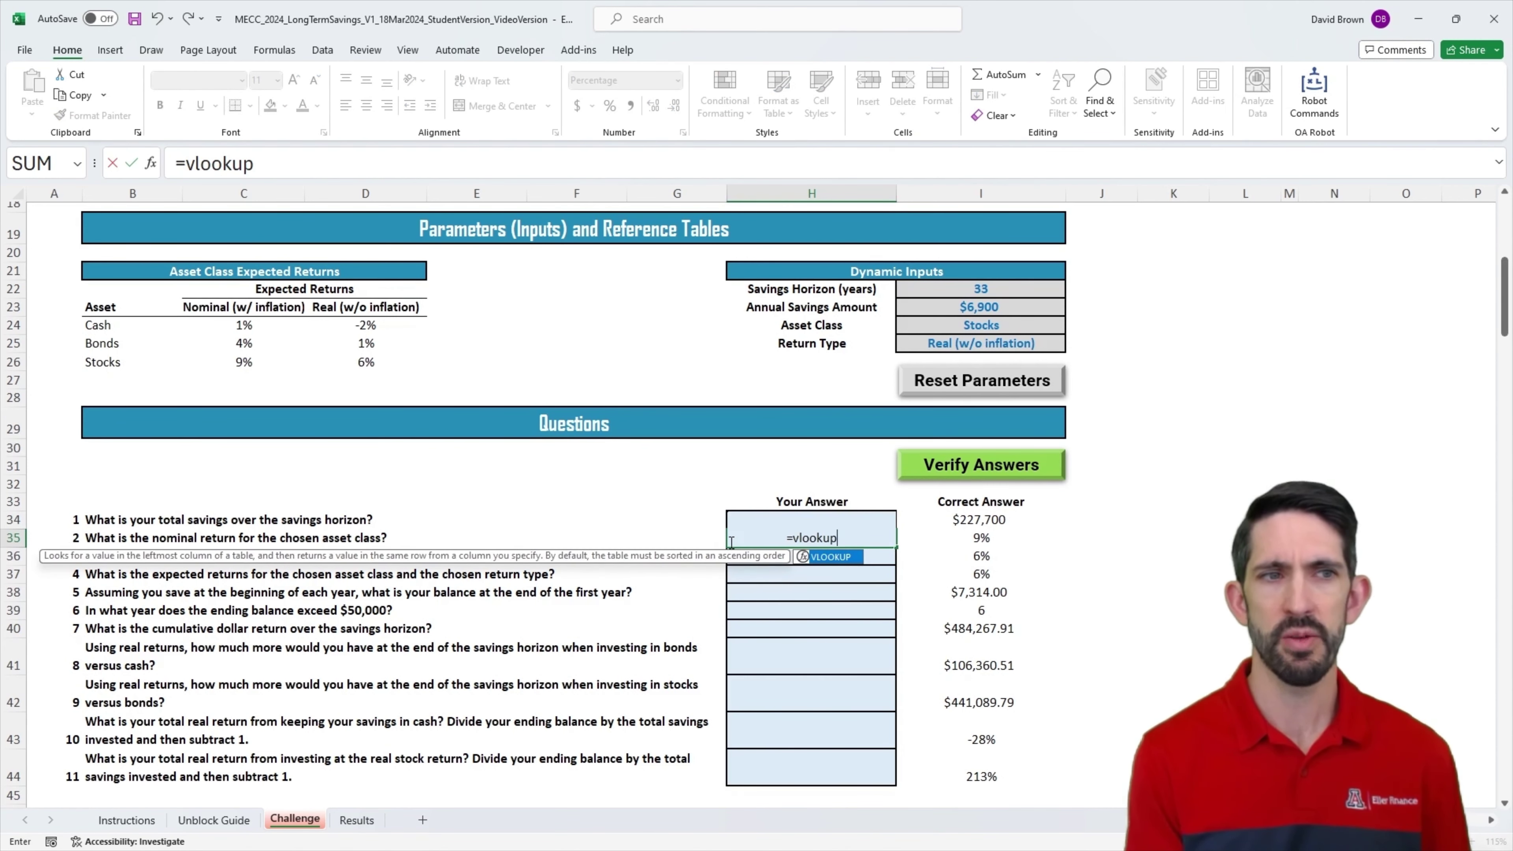
{"action": "type", "text": "("}
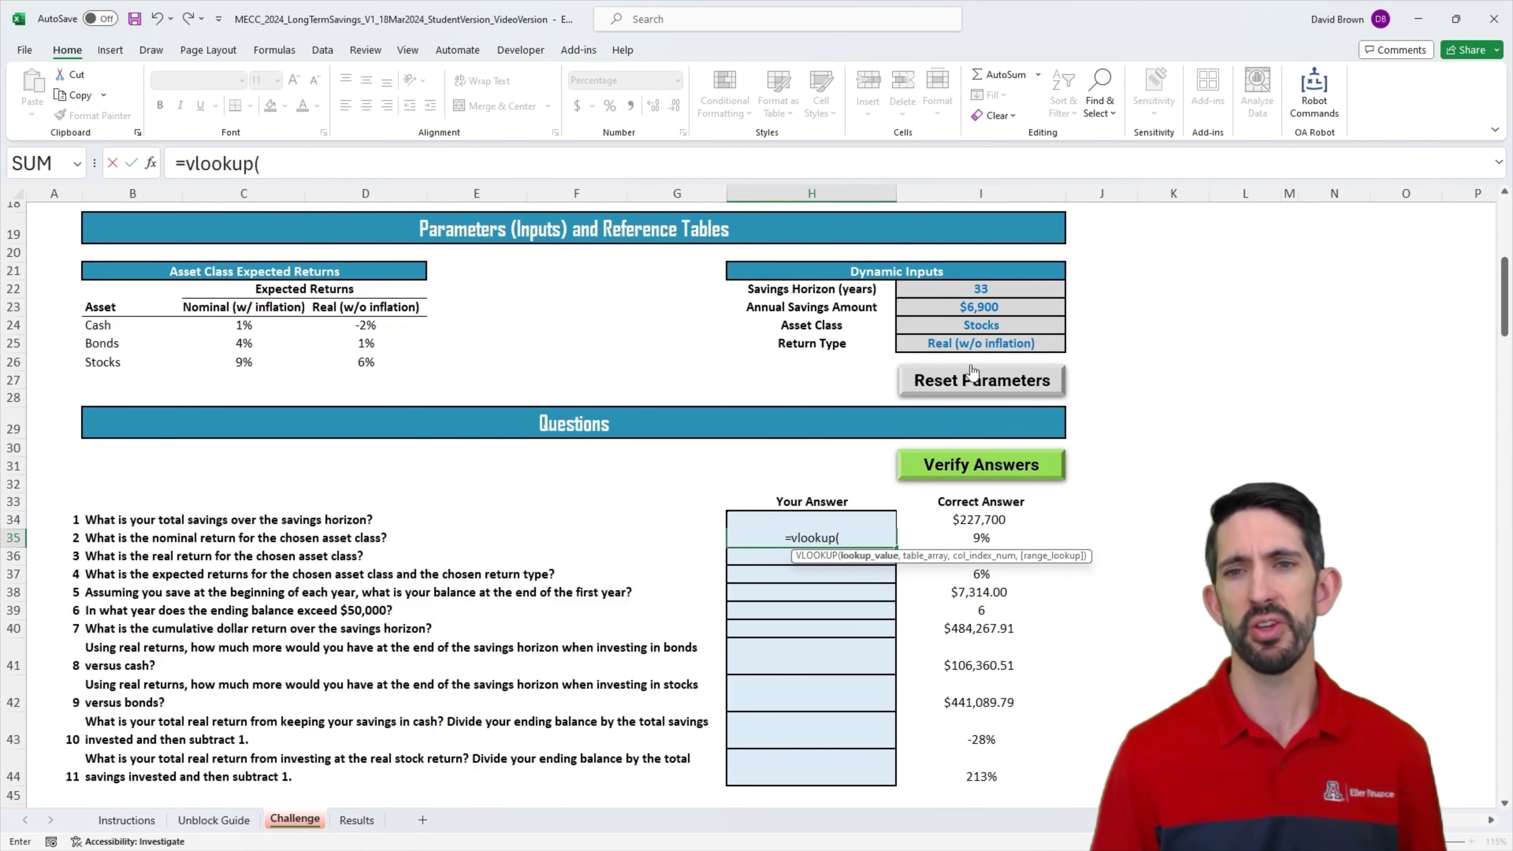
{"action": "left_click", "coordinate": [991, 325]}
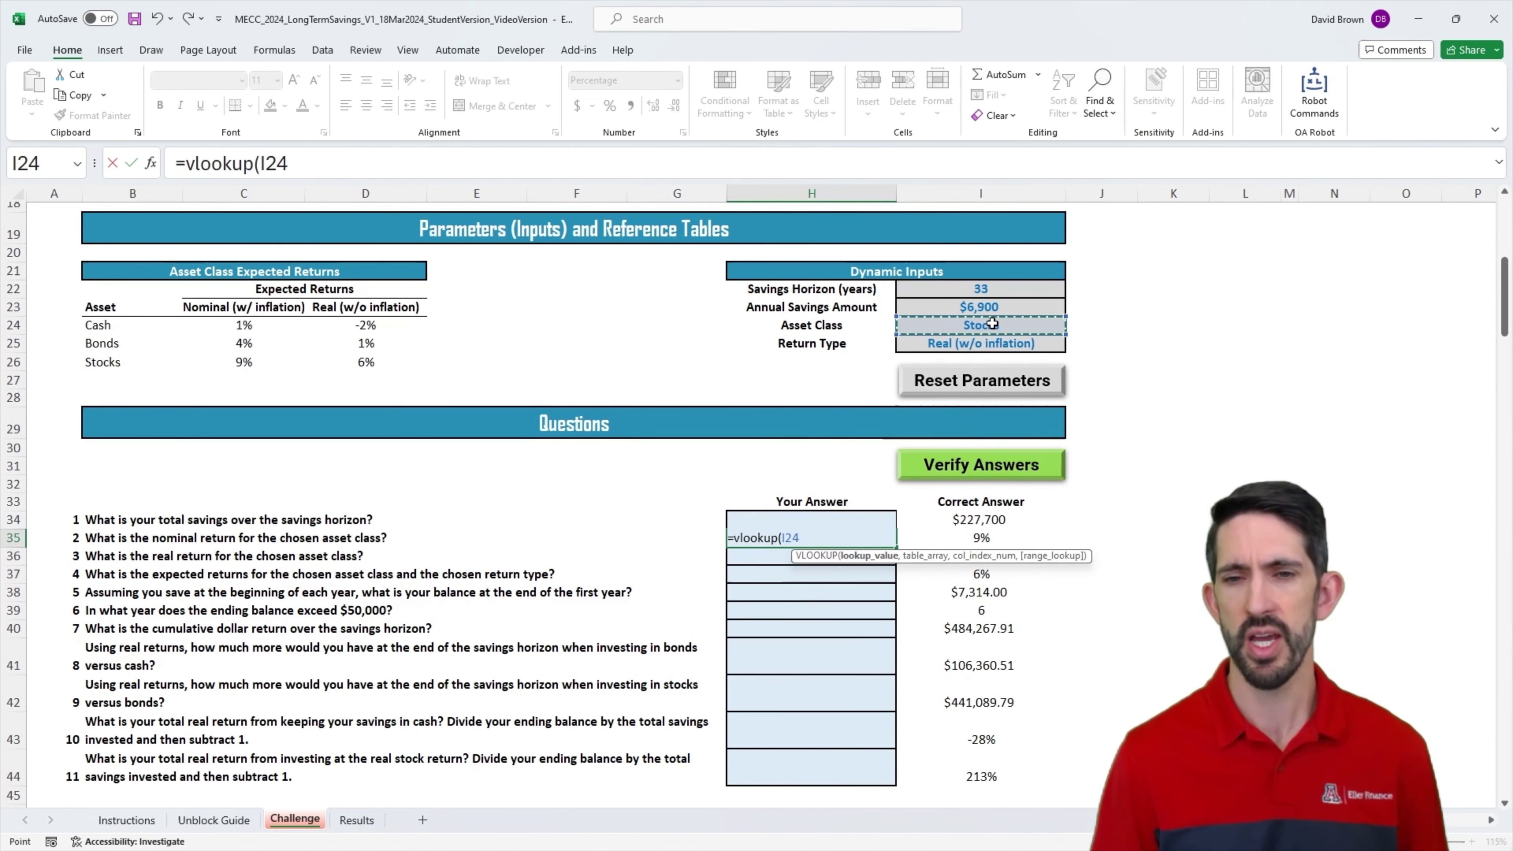
{"action": "type", "text": ","}
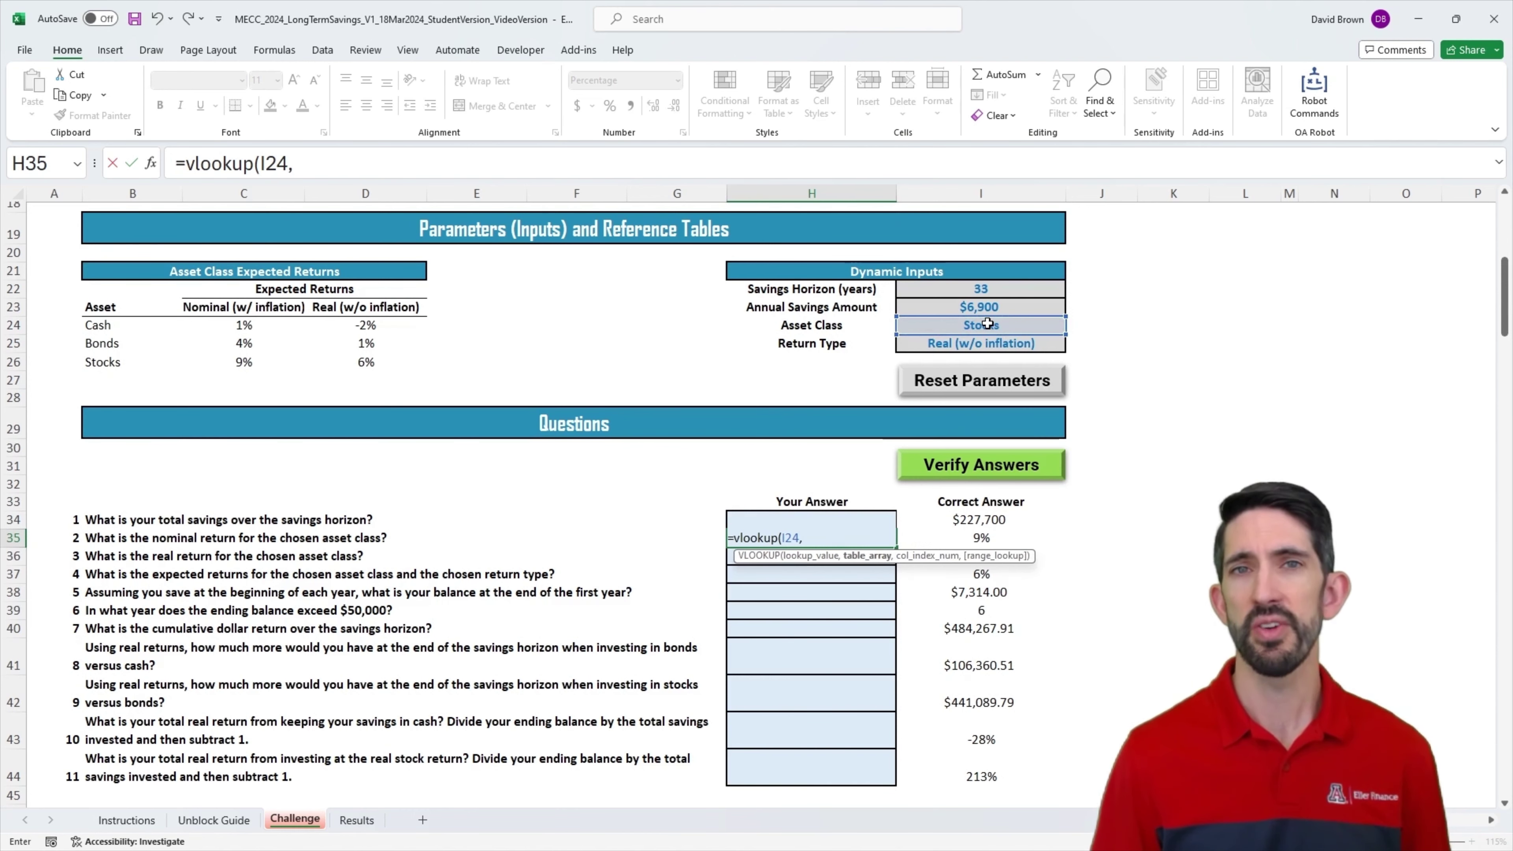
{"action": "left_click_drag", "start_coordinate": [112, 325], "coordinate": [248, 364]}
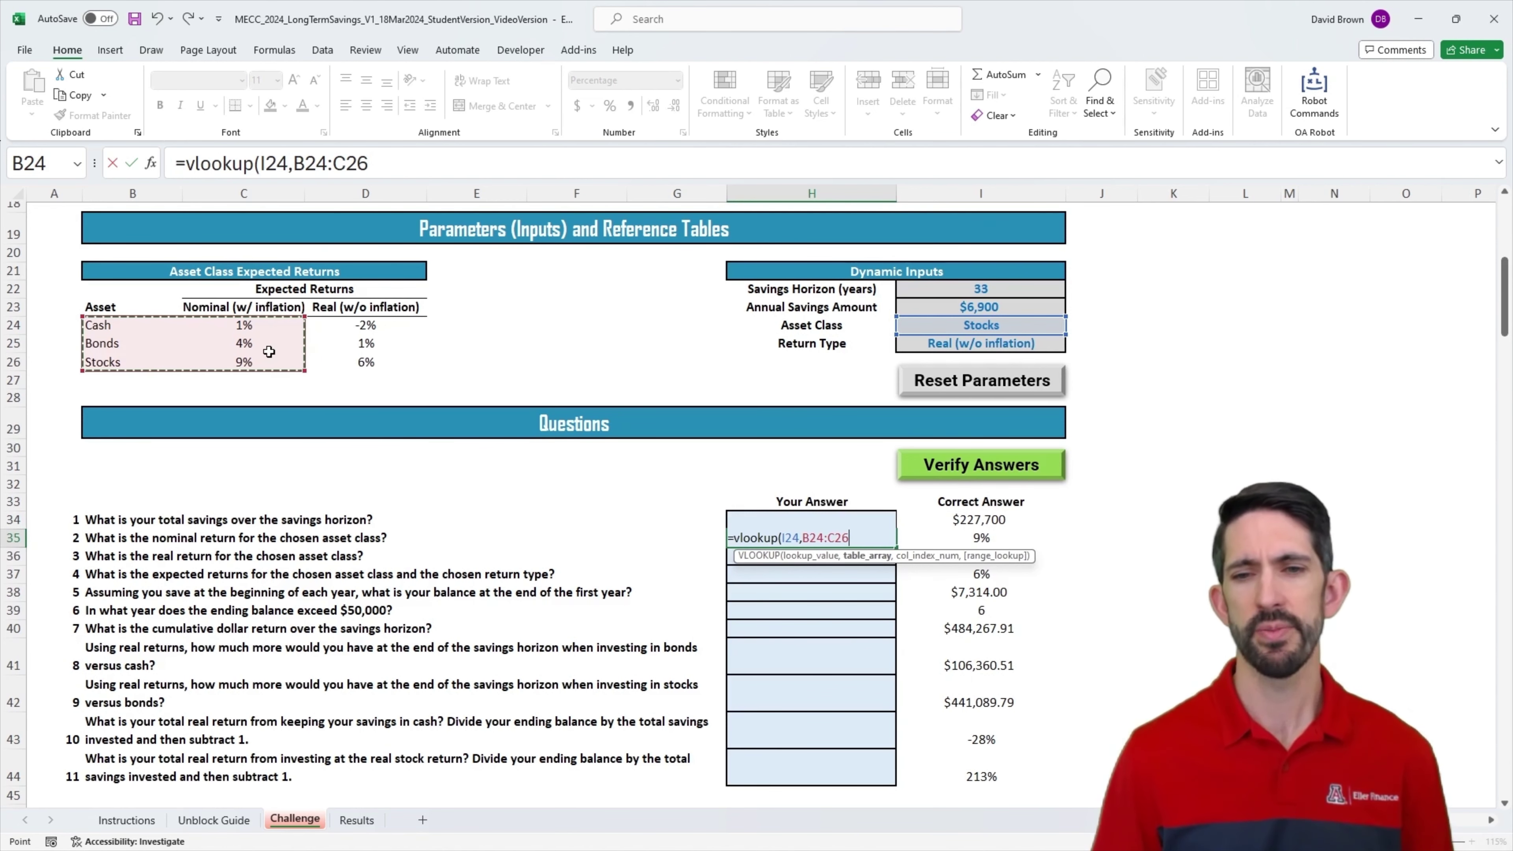
{"action": "type", "text": ",2"}
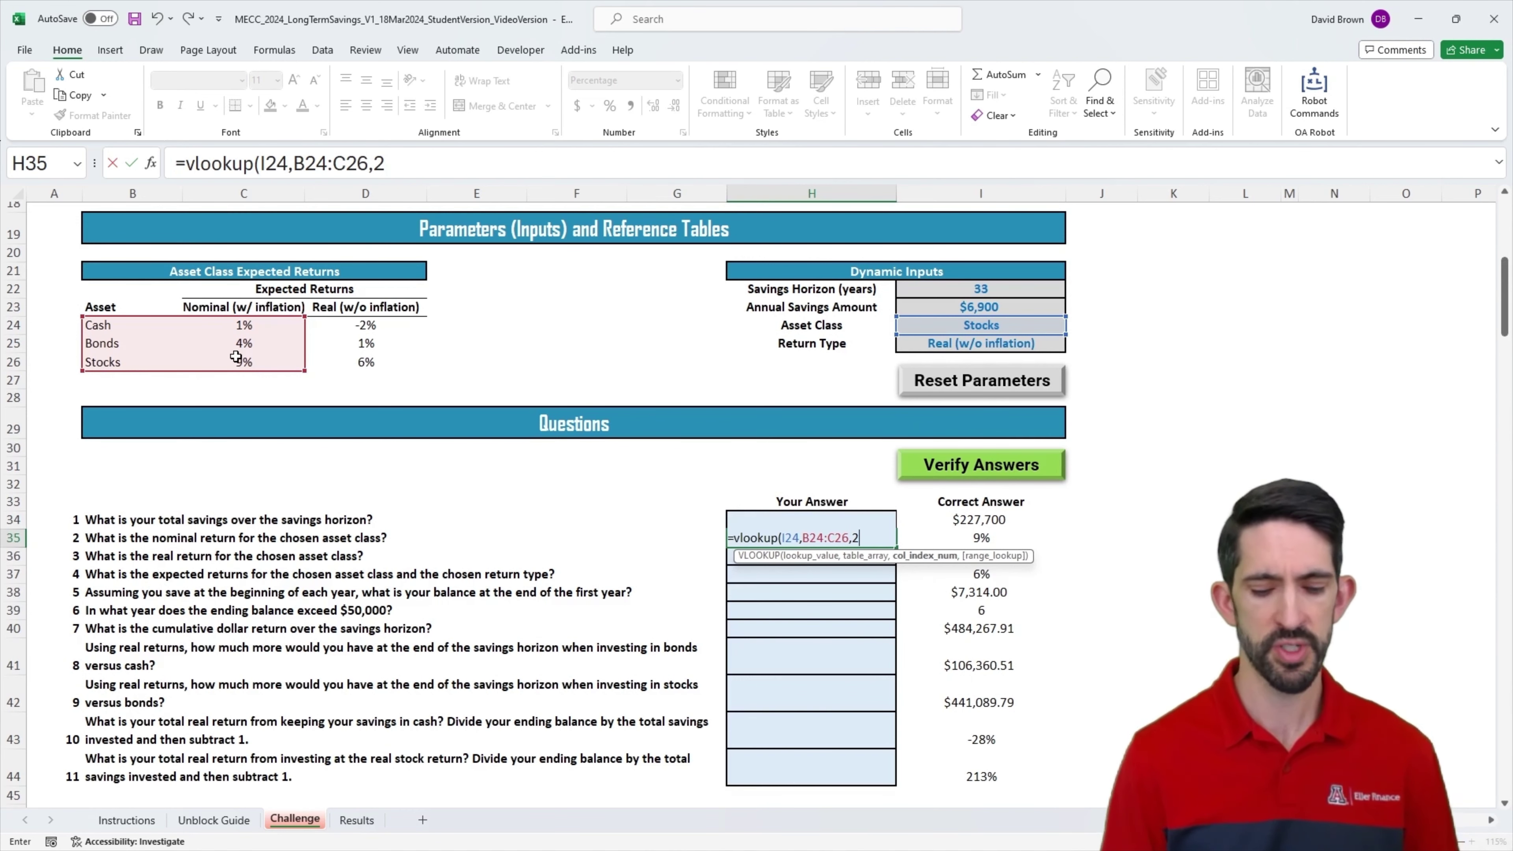
{"action": "type", "text": ",false)"}
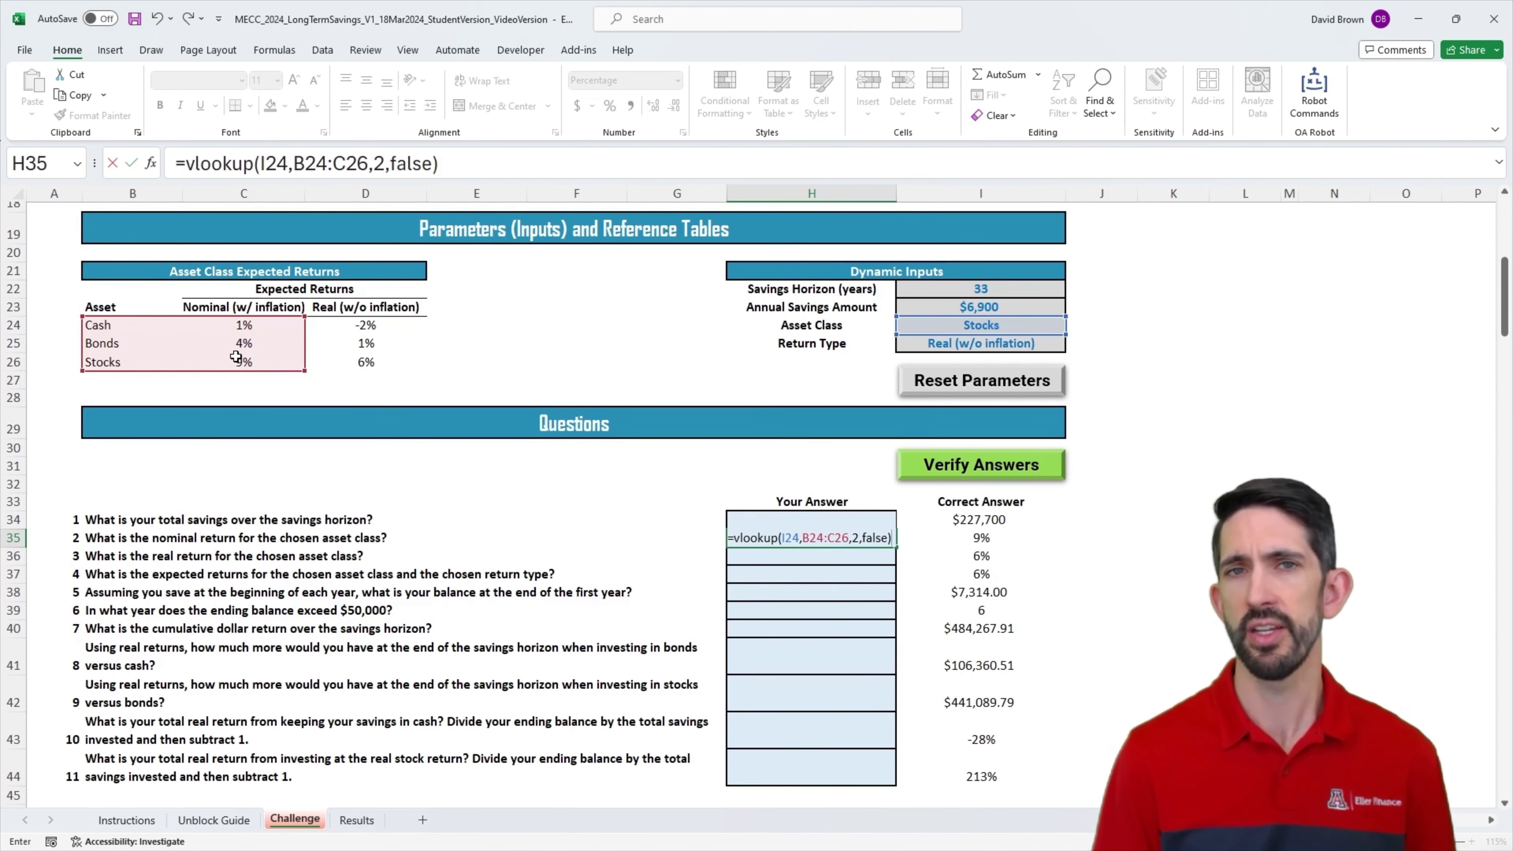
{"action": "key", "text": "ctrl+Return"}
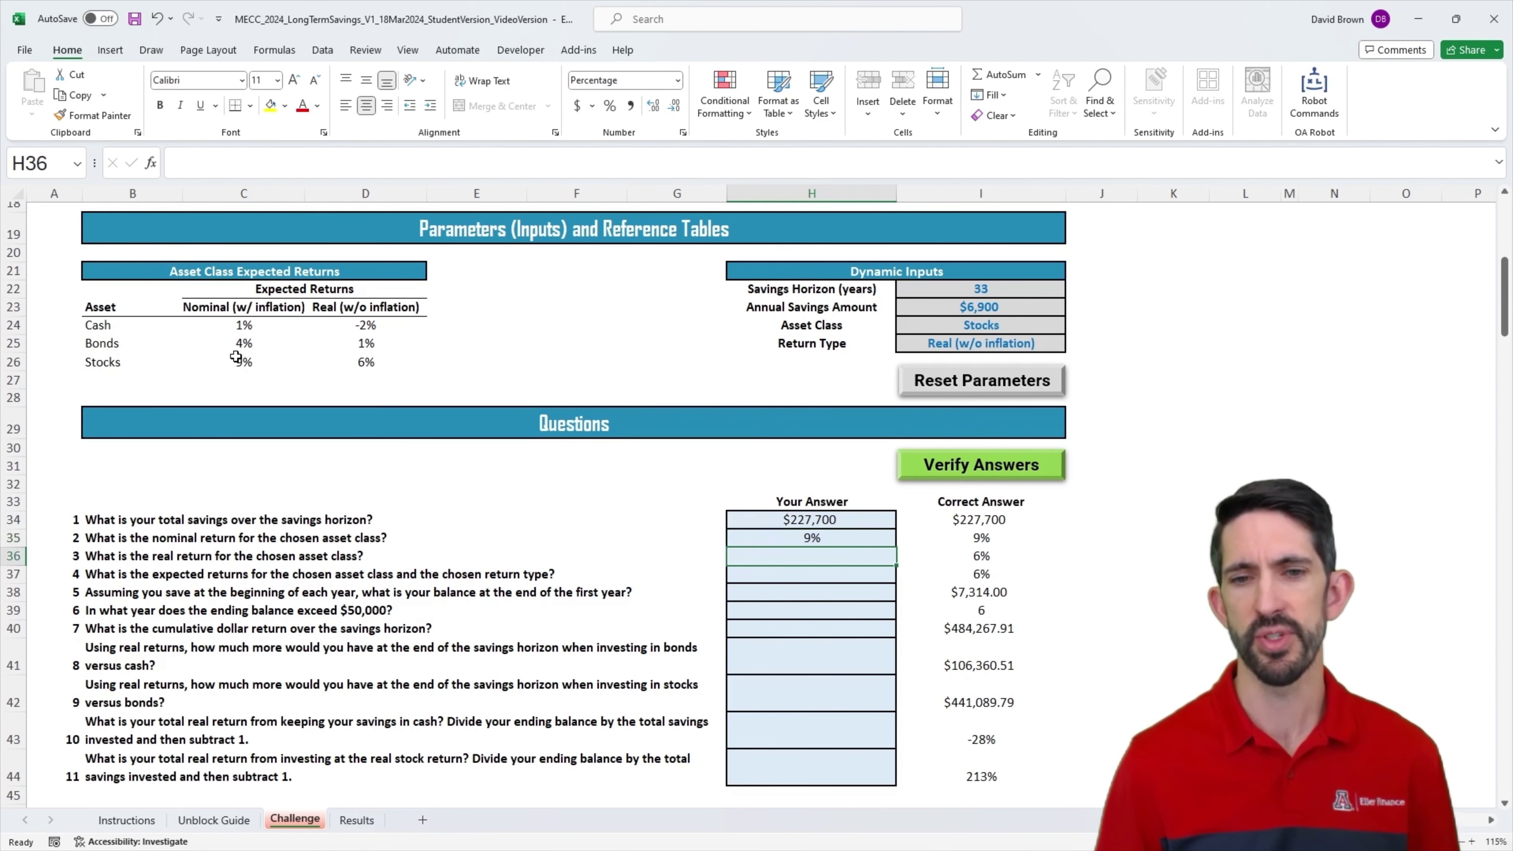
Step: Verify the answers, reset the parameters, and check the question 2 lookup in H35 against the new asset class and correct answer
{"action": "left_click", "coordinate": [966, 477]}
{"action": "left_click", "coordinate": [994, 380]}
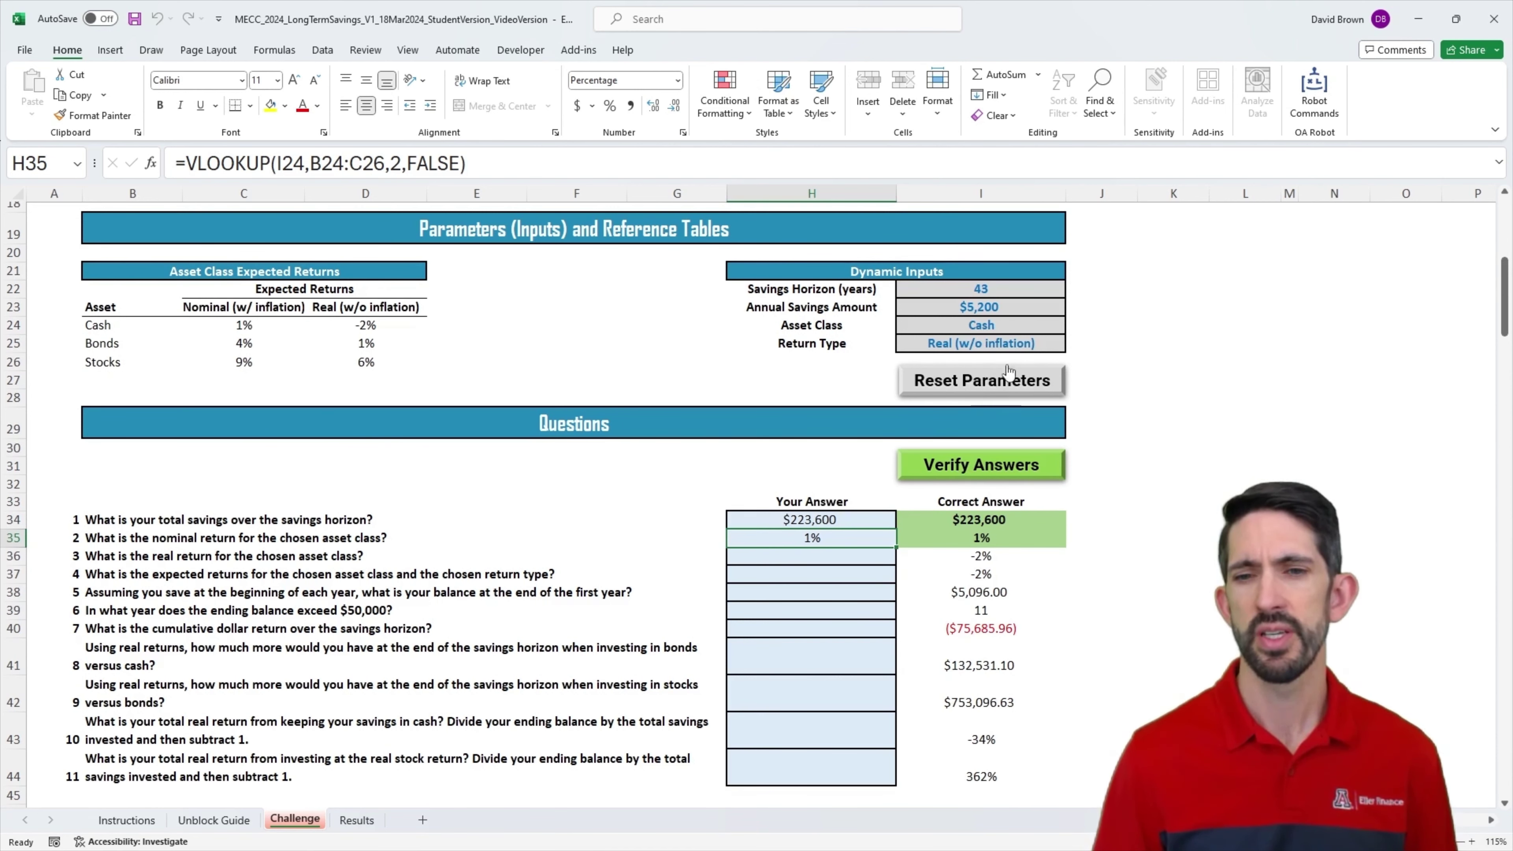
{"action": "left_click", "coordinate": [999, 323]}
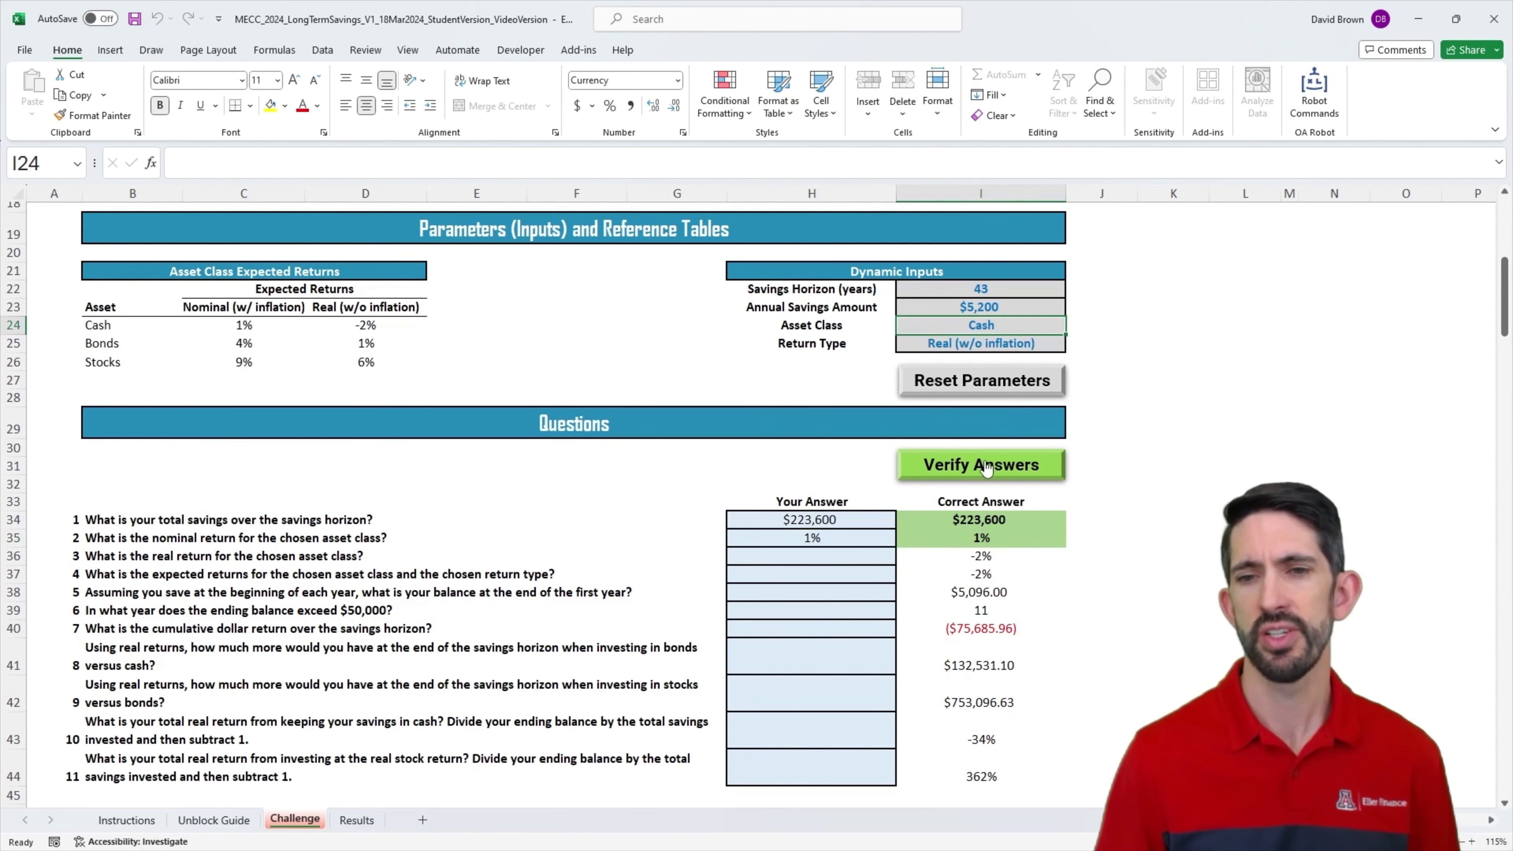
{"action": "left_click", "coordinate": [808, 538]}
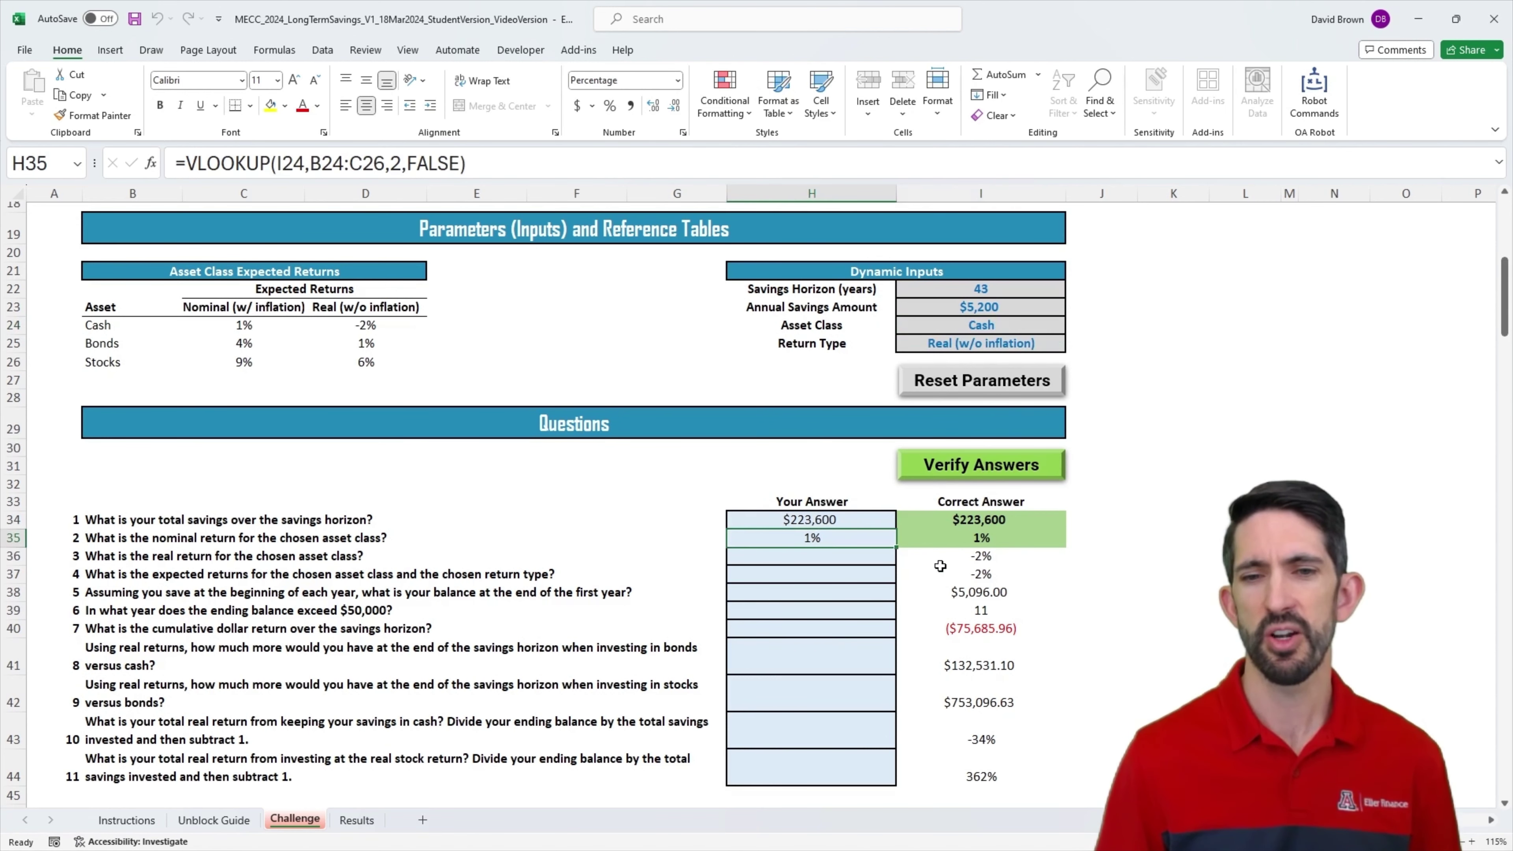
{"action": "left_click", "coordinate": [987, 538]}
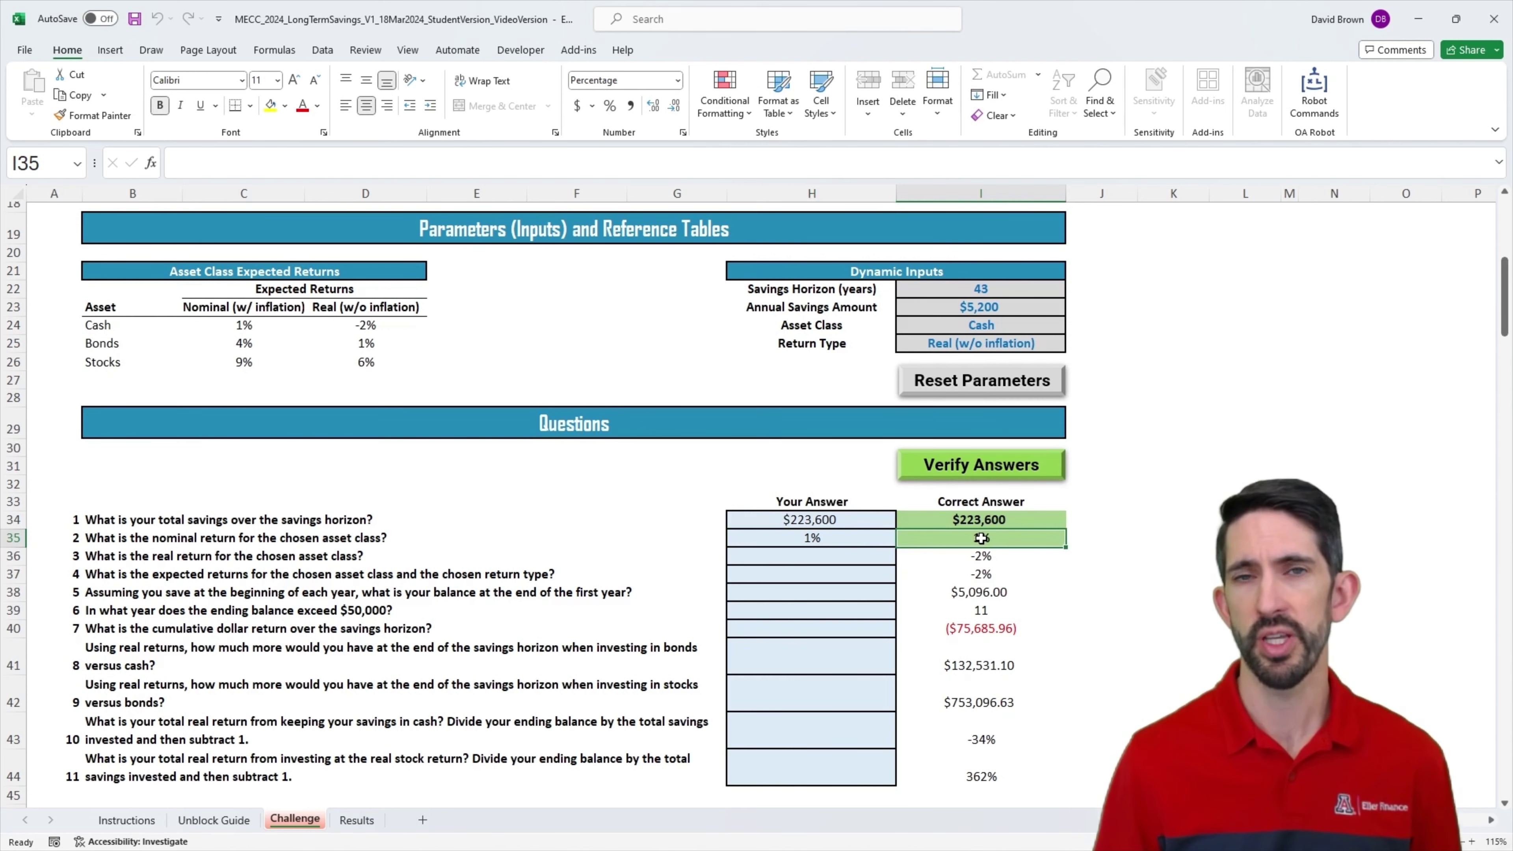
Step: Answer question 3 in H36 by looking up the chosen asset class's real return with =XLOOKUP(I24,B24:B26,D24:D26), and verify the answers
{"action": "left_click", "coordinate": [810, 556]}
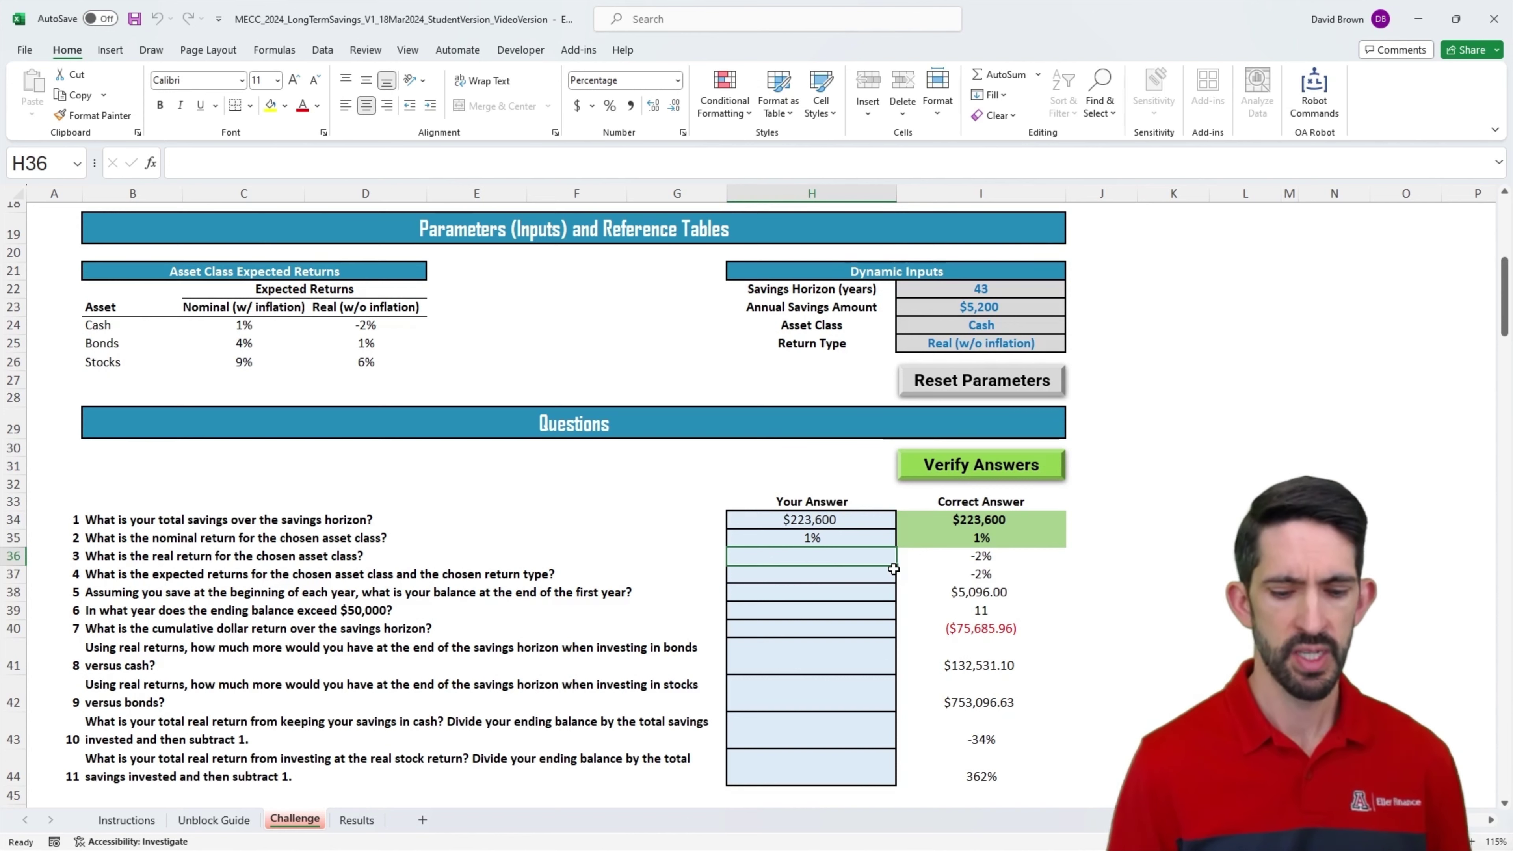
{"action": "type", "text": "=xlookup("}
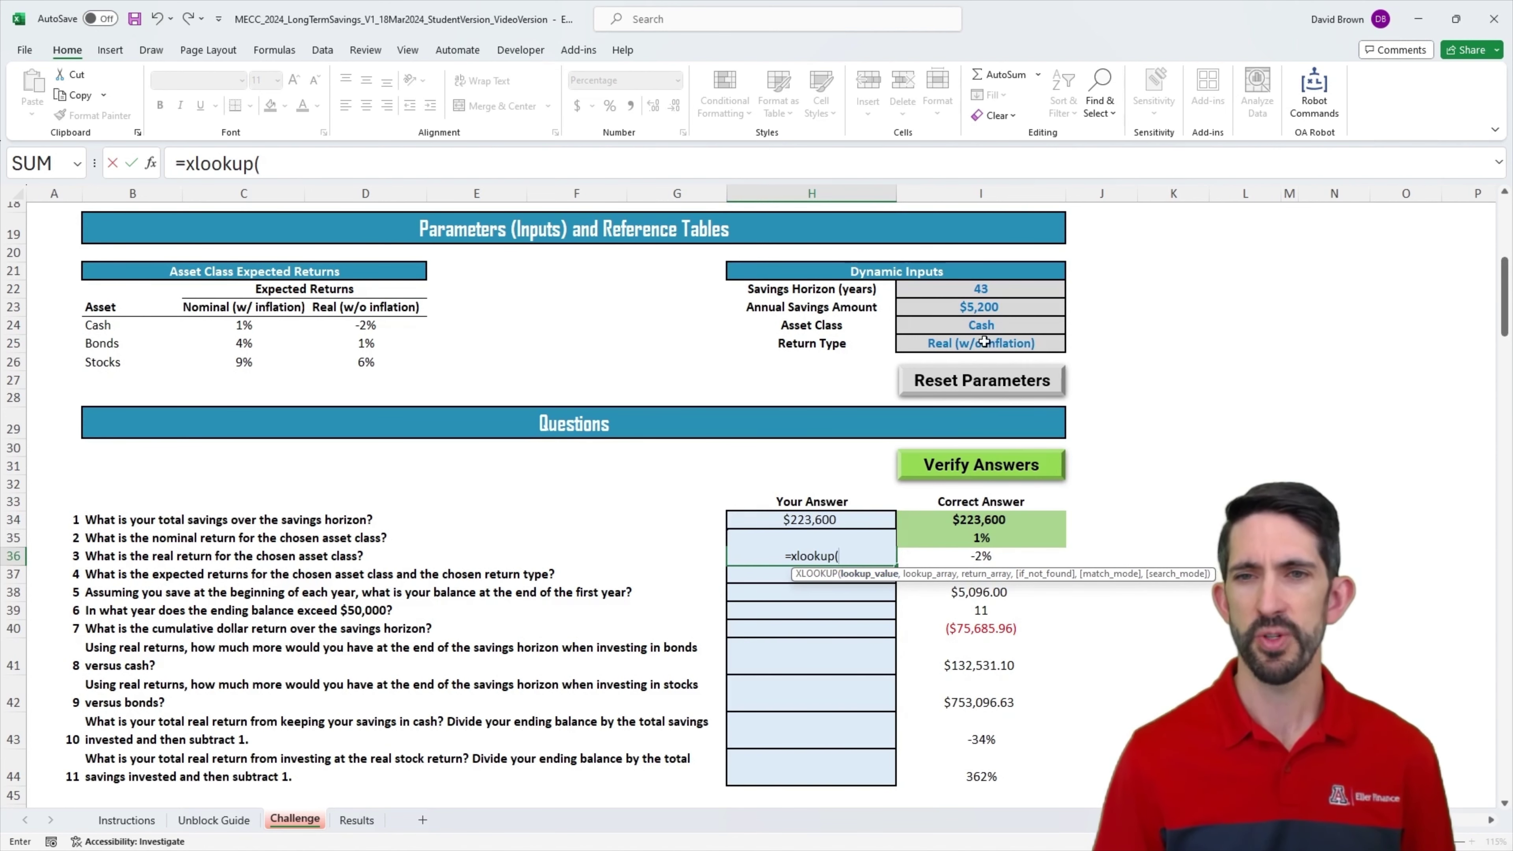
{"action": "left_click", "coordinate": [995, 322]}
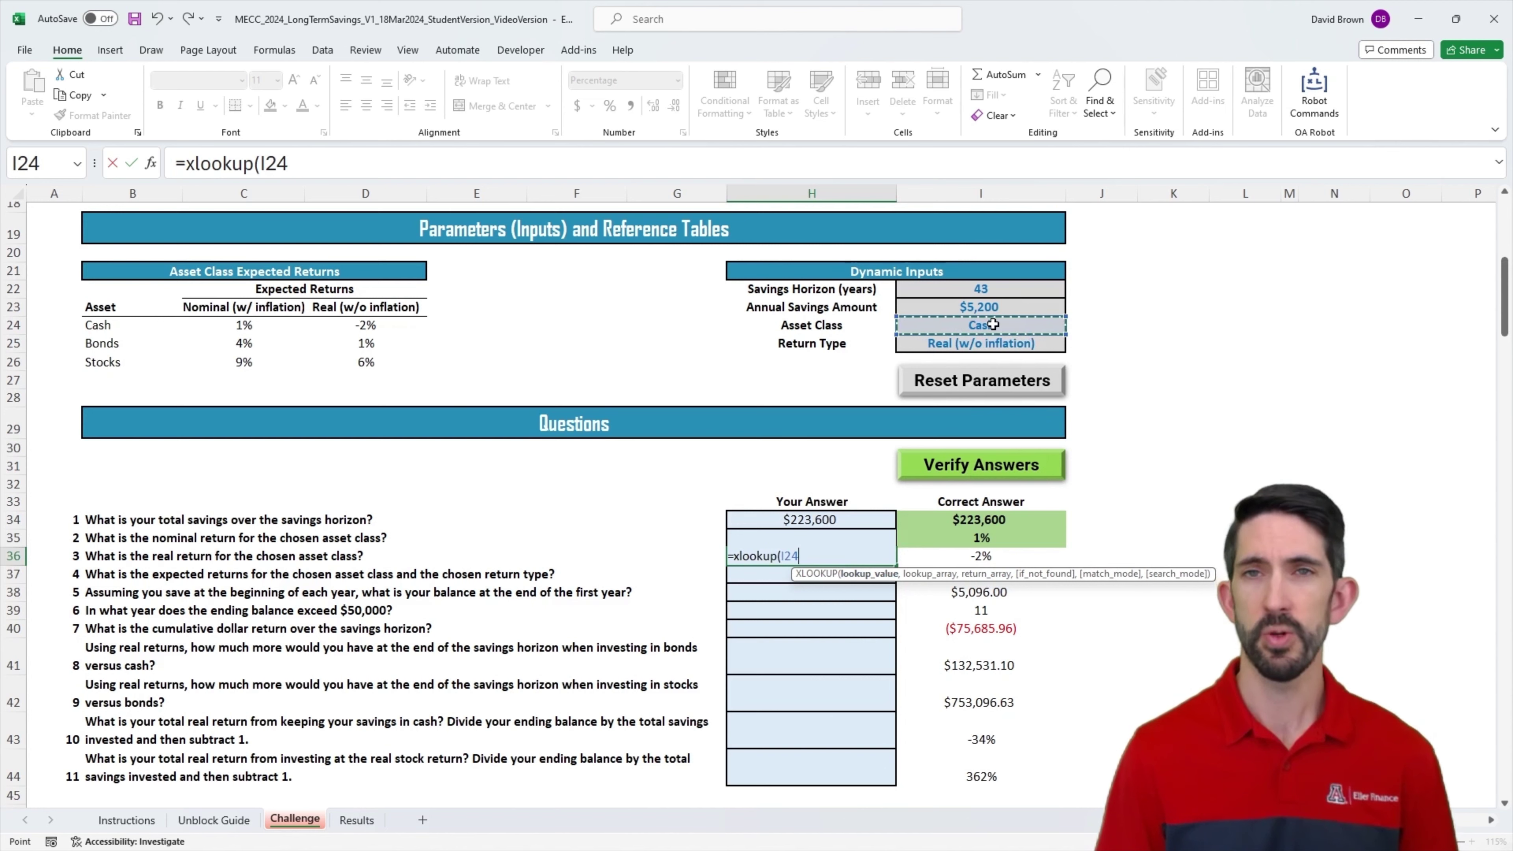
{"action": "type", "text": ","}
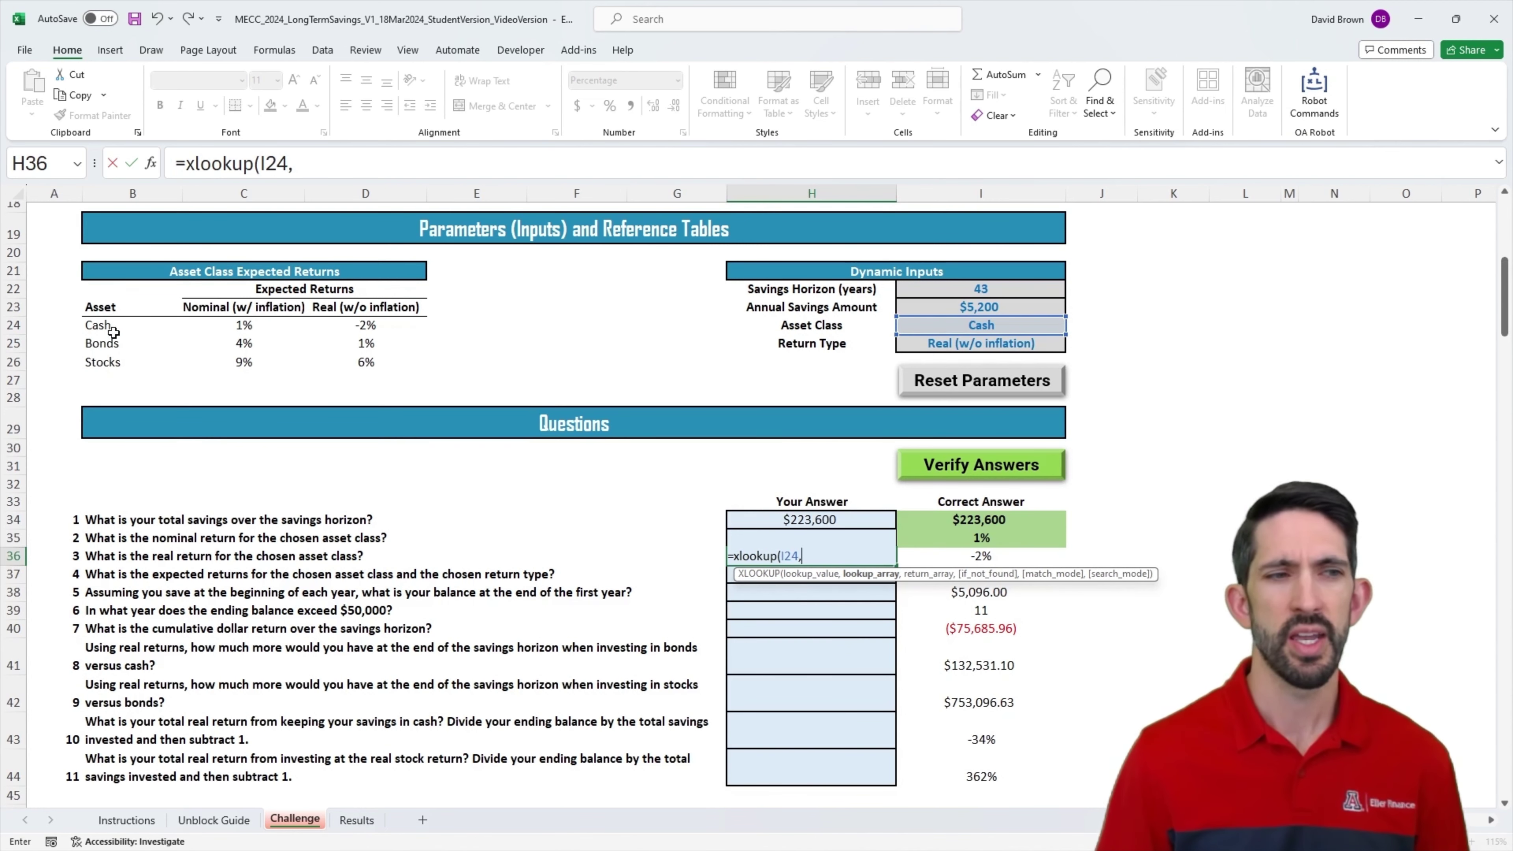
{"action": "left_click_drag", "start_coordinate": [114, 329], "coordinate": [115, 358]}
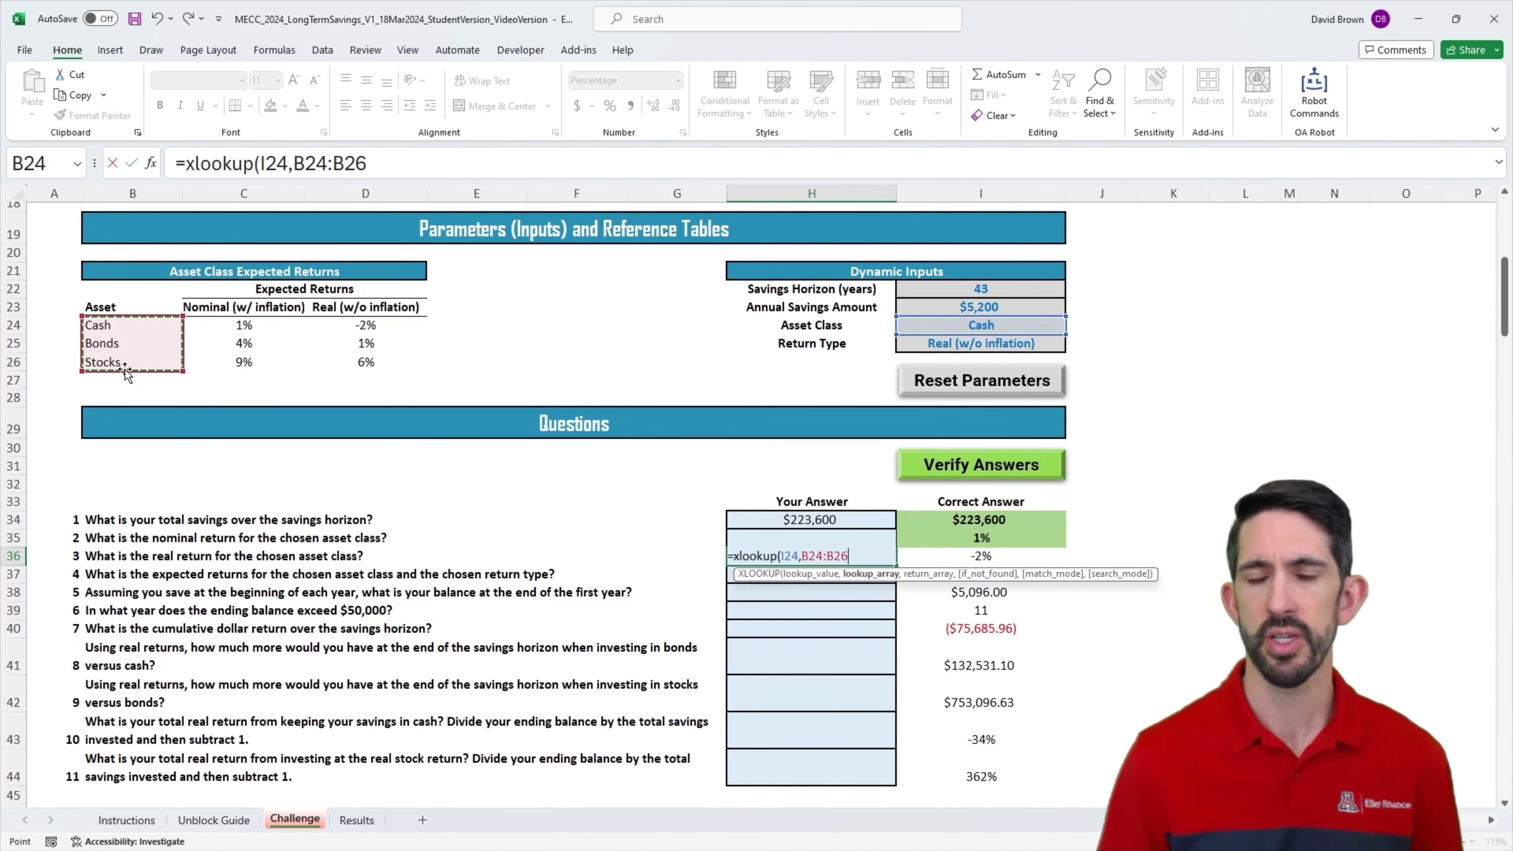
{"action": "type", "text": ","}
{"action": "left_click_drag", "start_coordinate": [382, 326], "coordinate": [391, 362]}
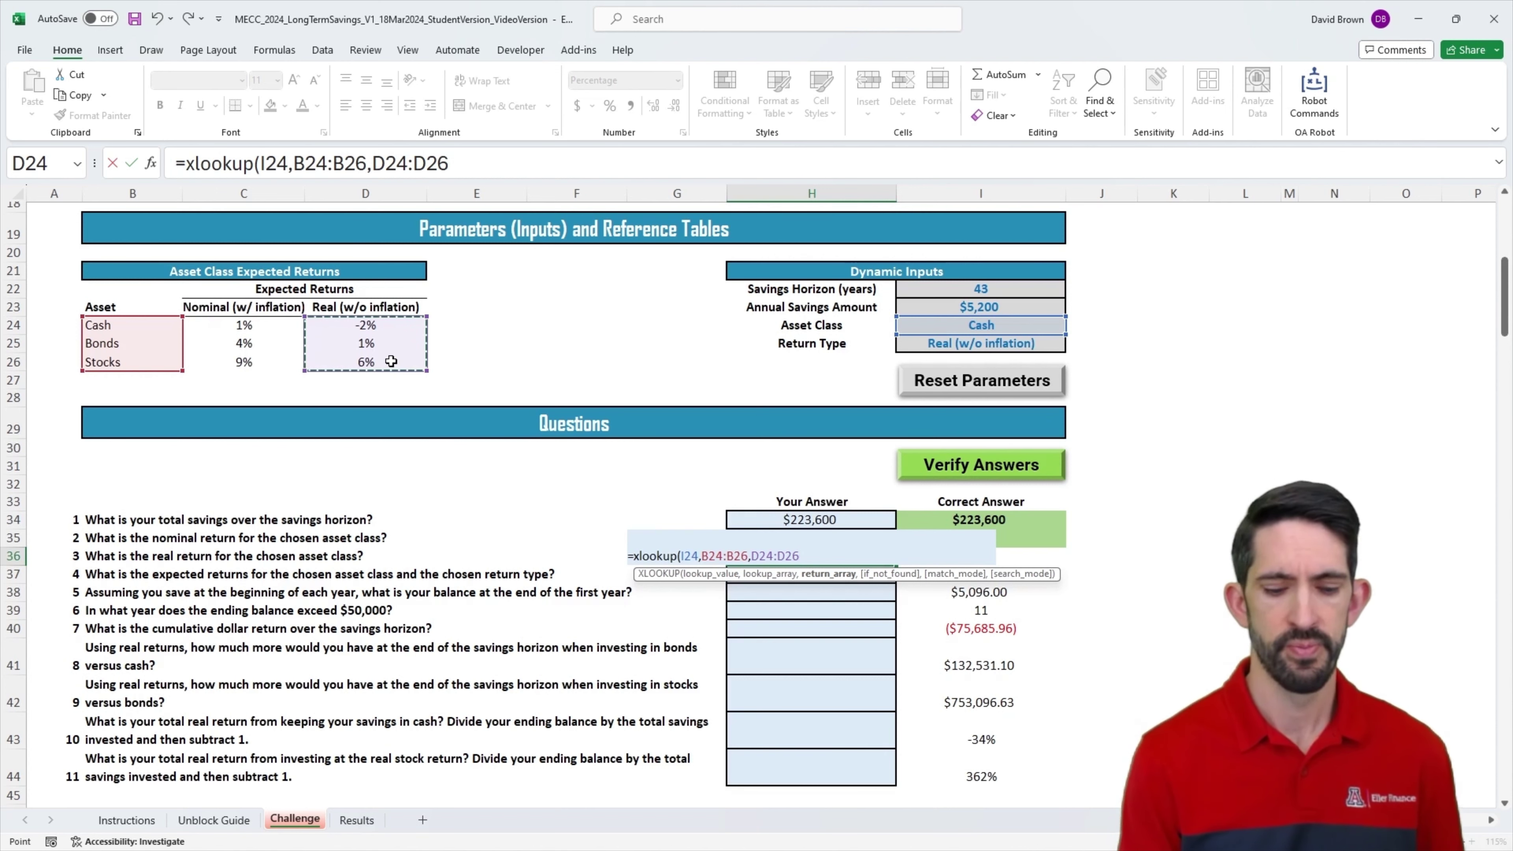
{"action": "type", "text": ")"}
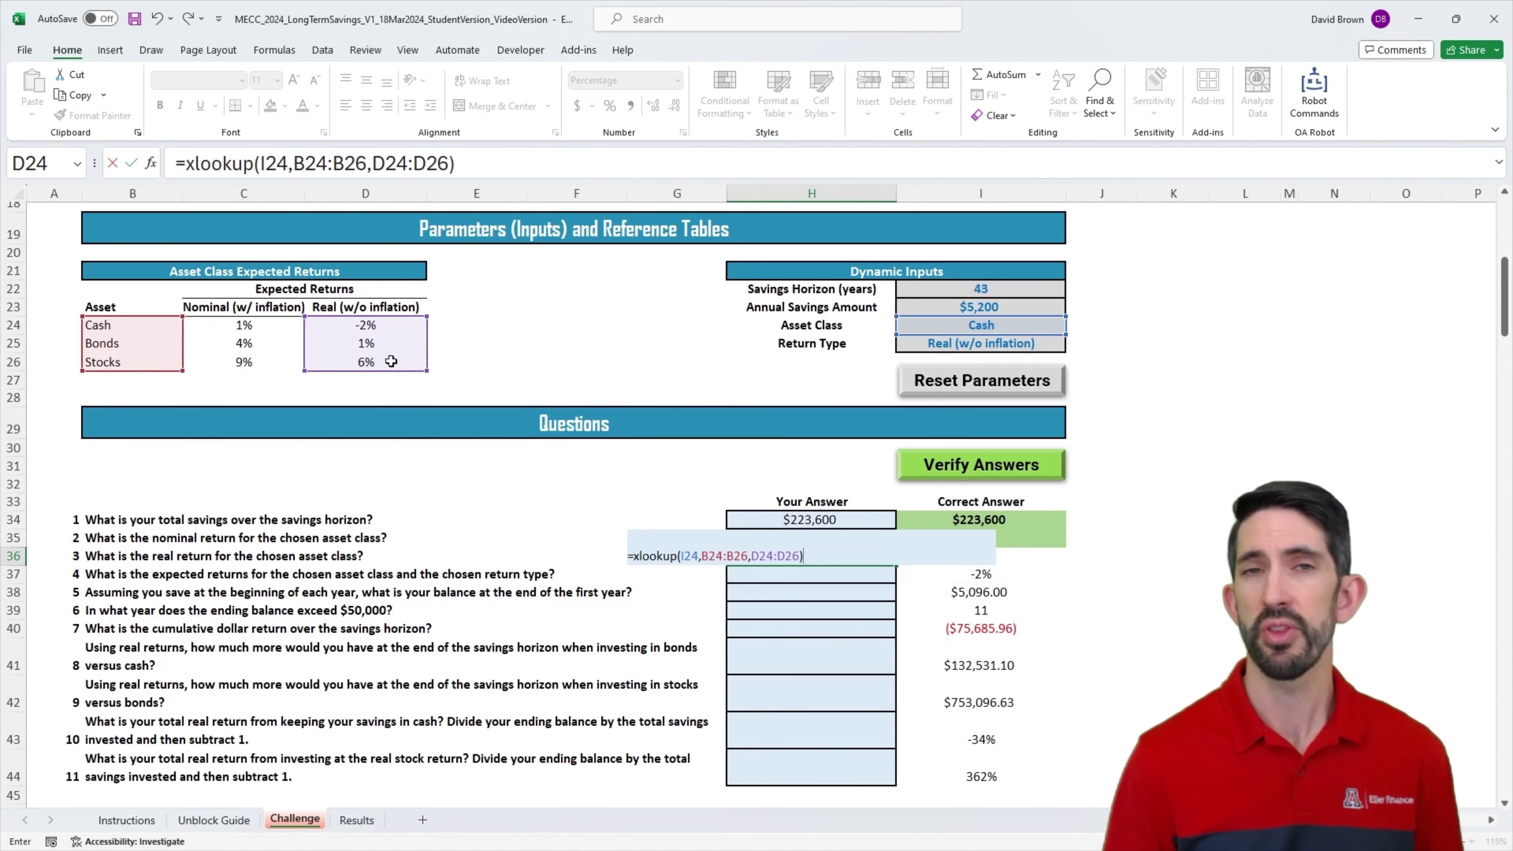
{"action": "key", "text": "ctrl+Return"}
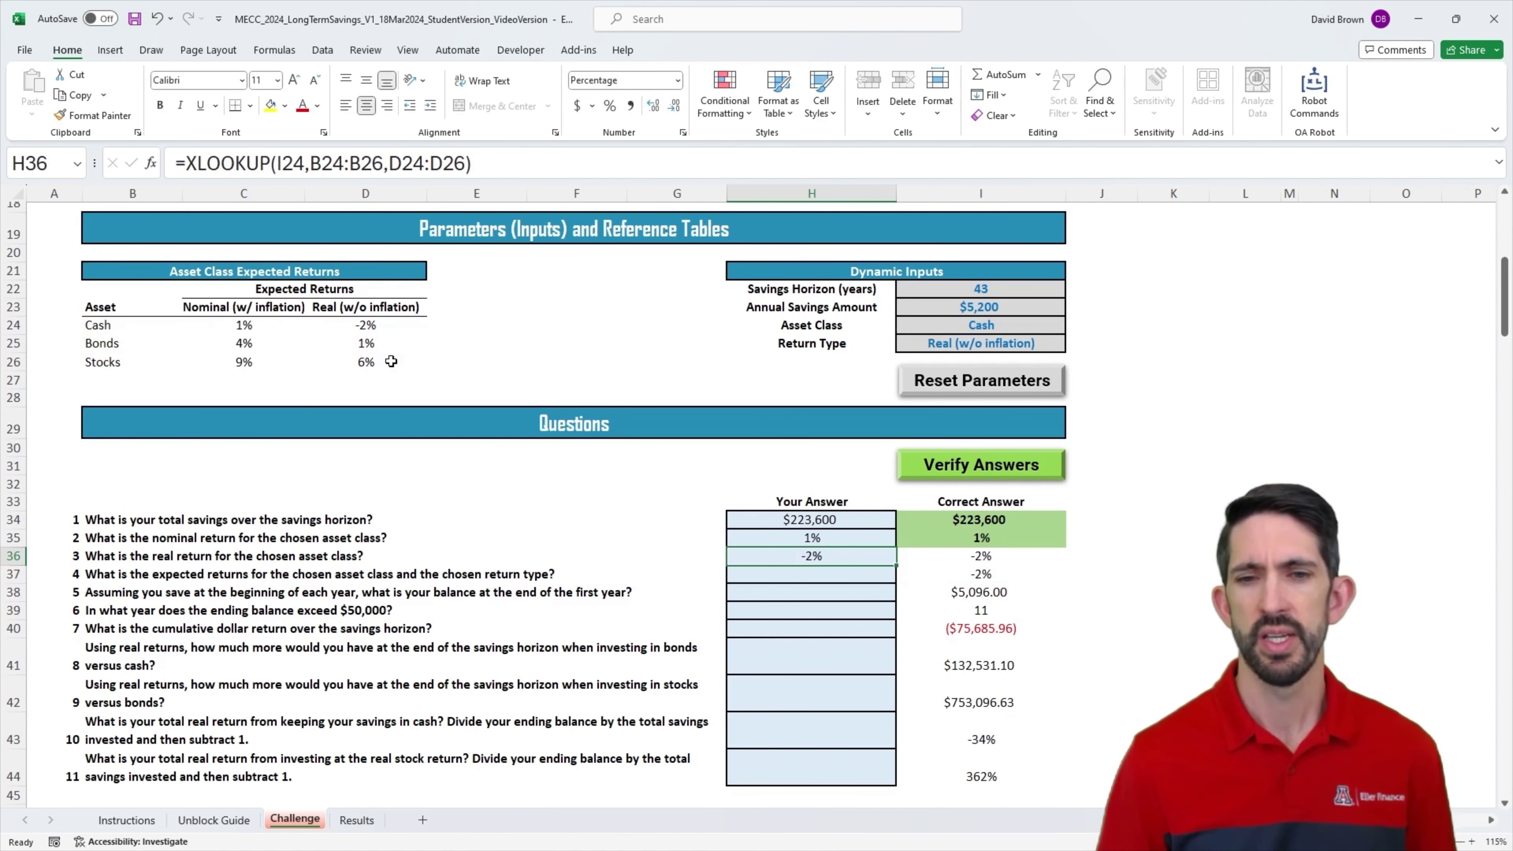
{"action": "left_click", "coordinate": [998, 474]}
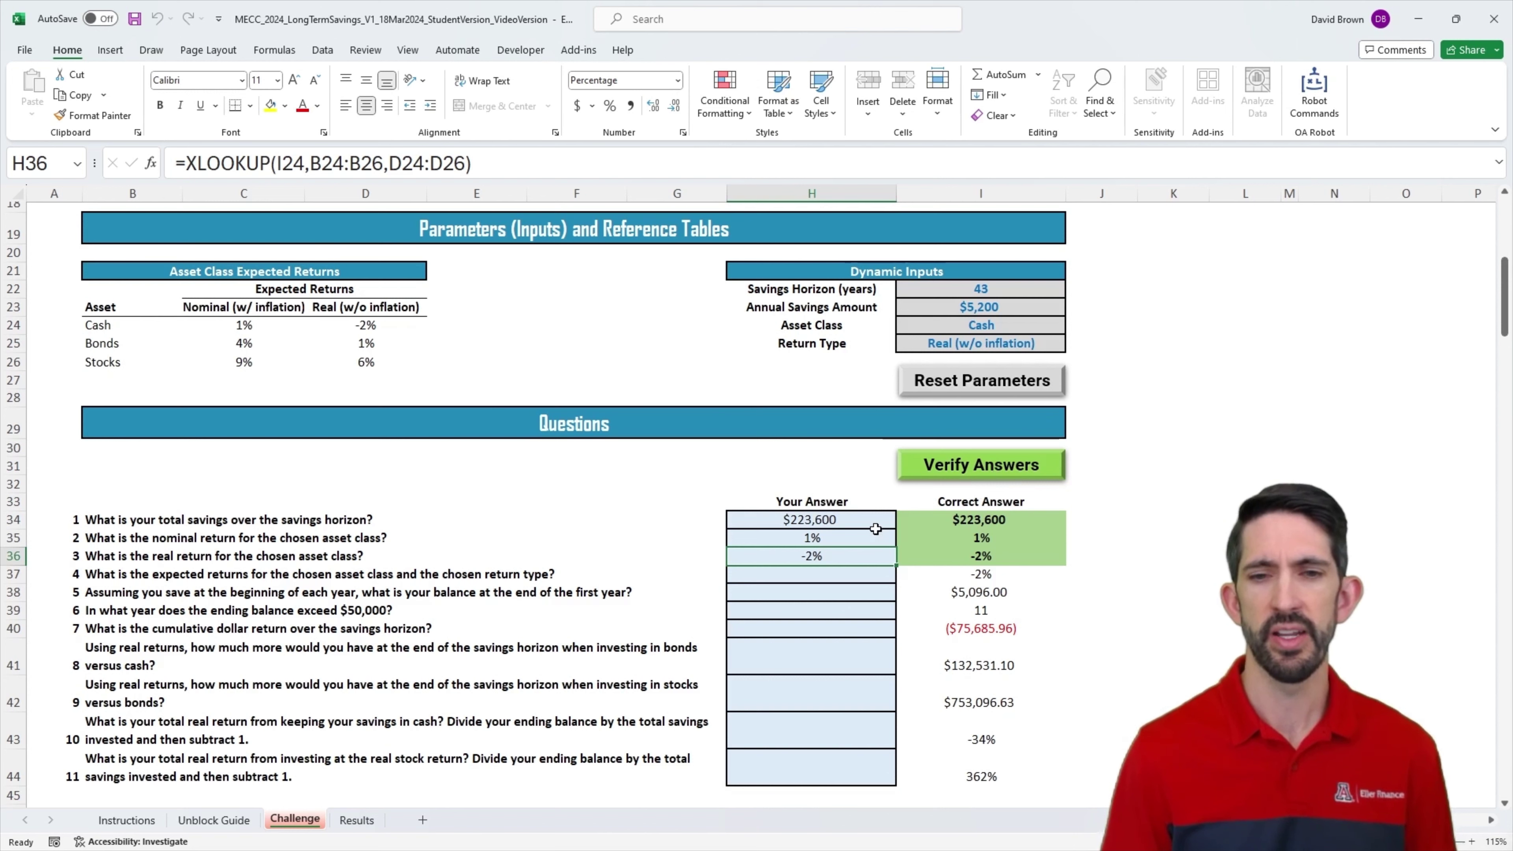
Step: Review the asset class and return type inputs for question 4, and reset the parameters
{"action": "left_click", "coordinate": [862, 574]}
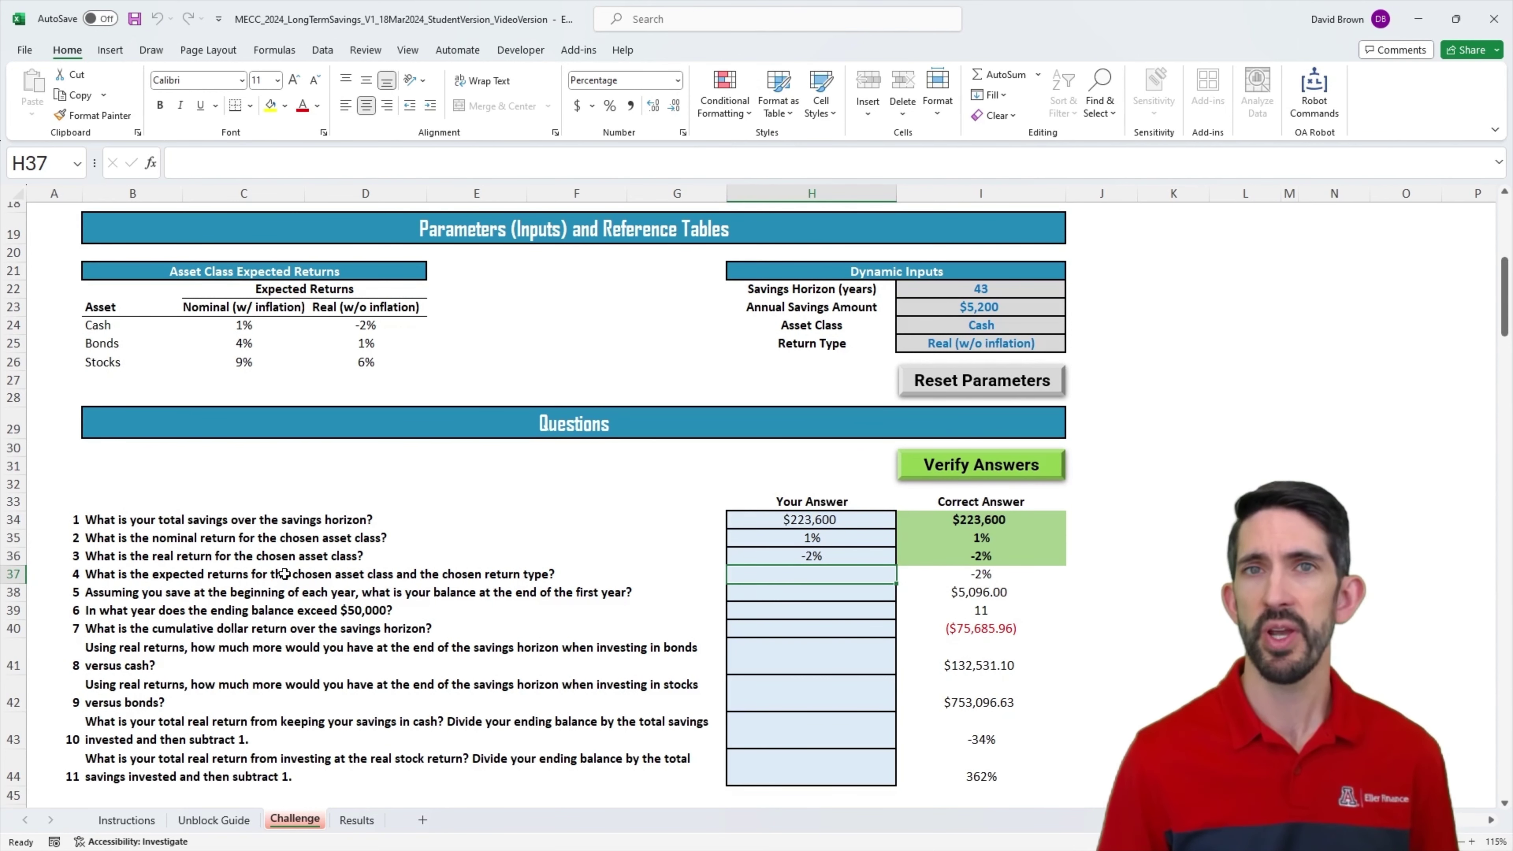
{"action": "left_click", "coordinate": [993, 332]}
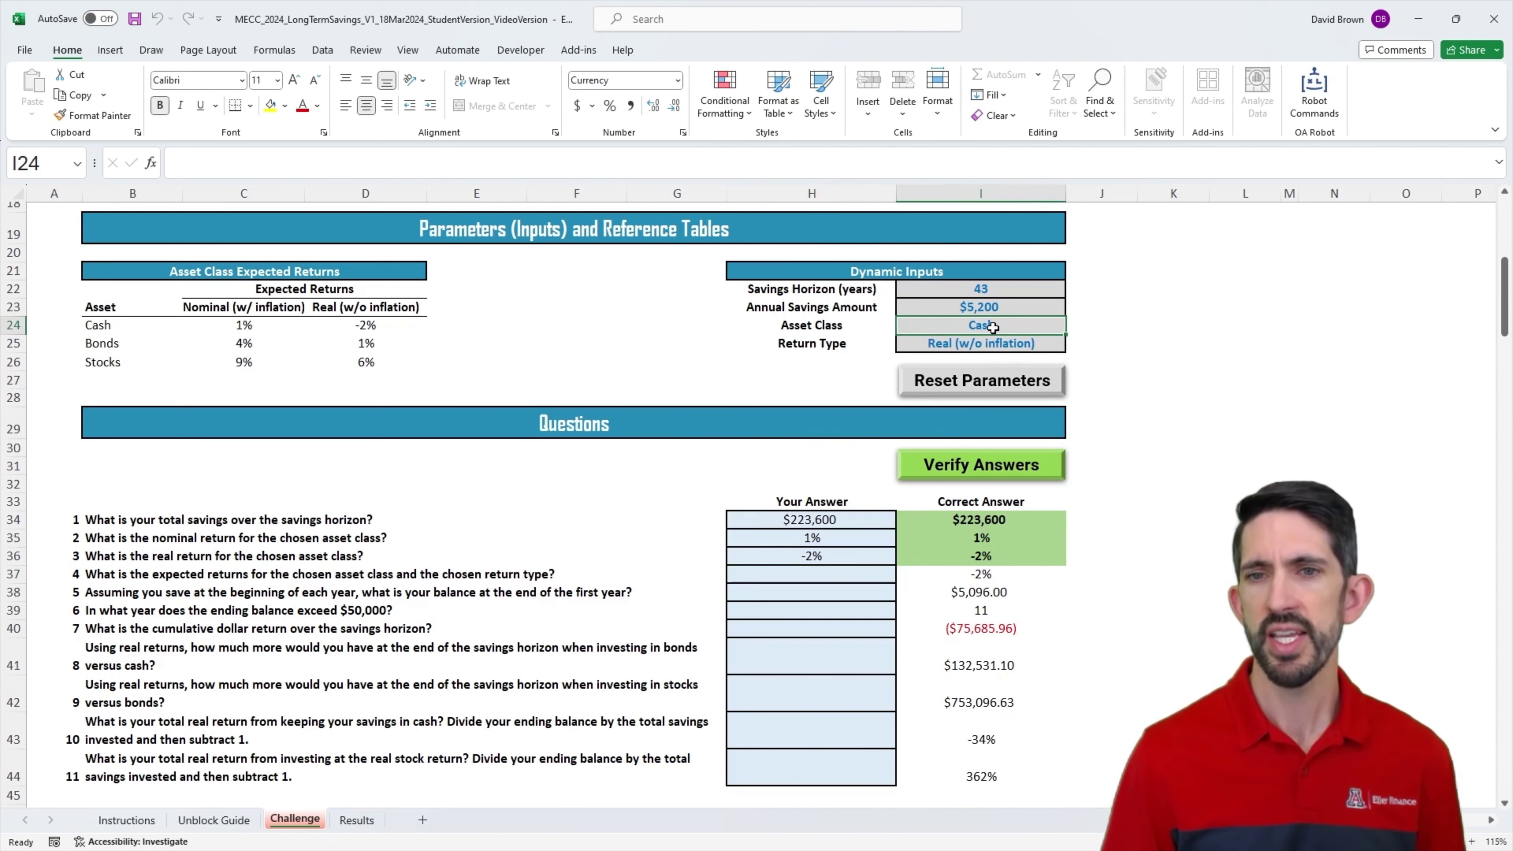
{"action": "left_click", "coordinate": [989, 344]}
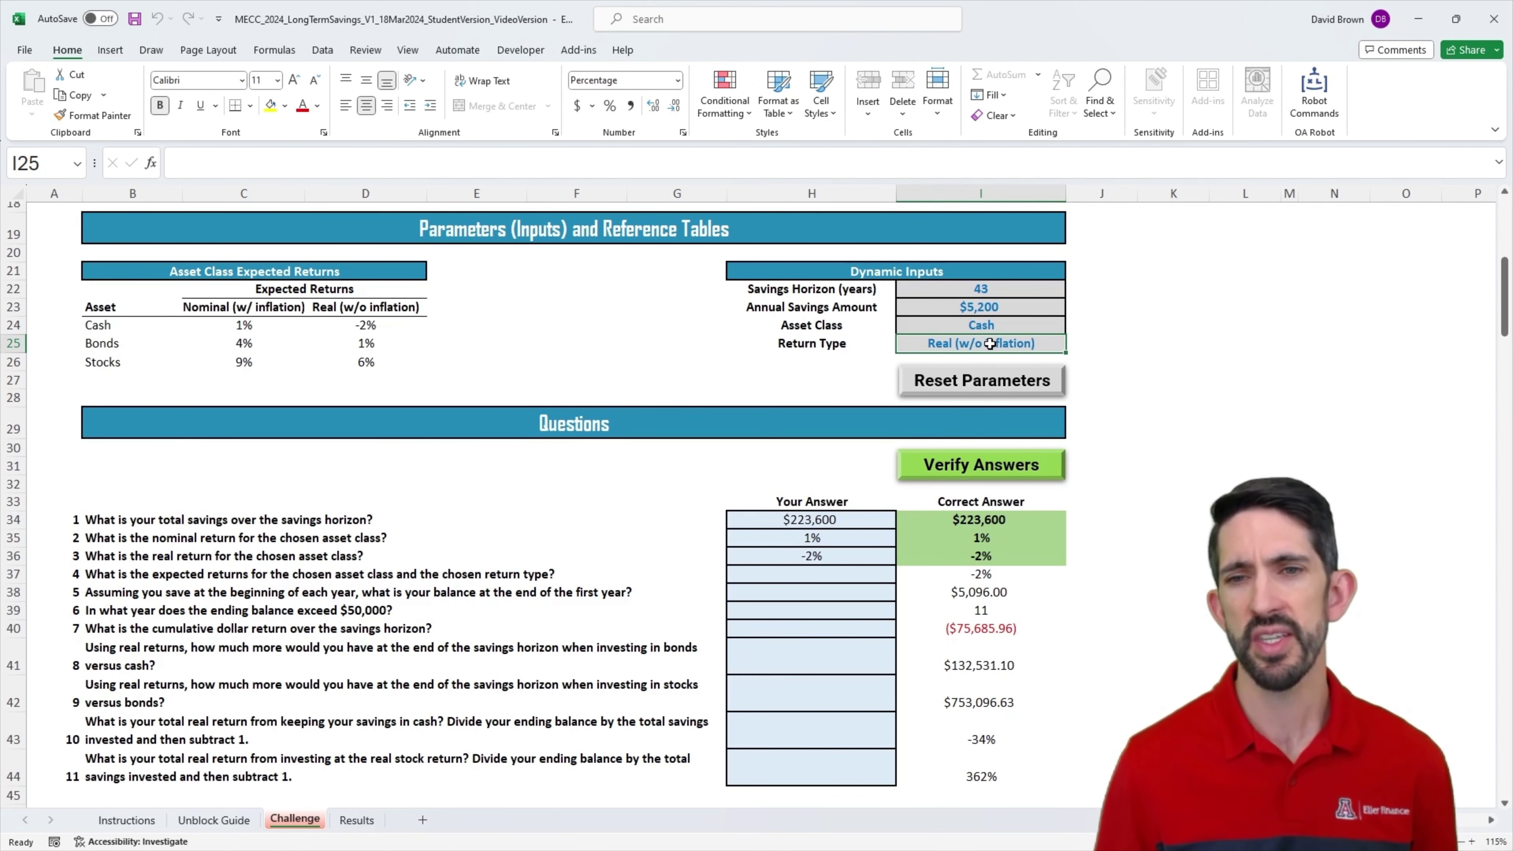
{"action": "left_click", "coordinate": [983, 388]}
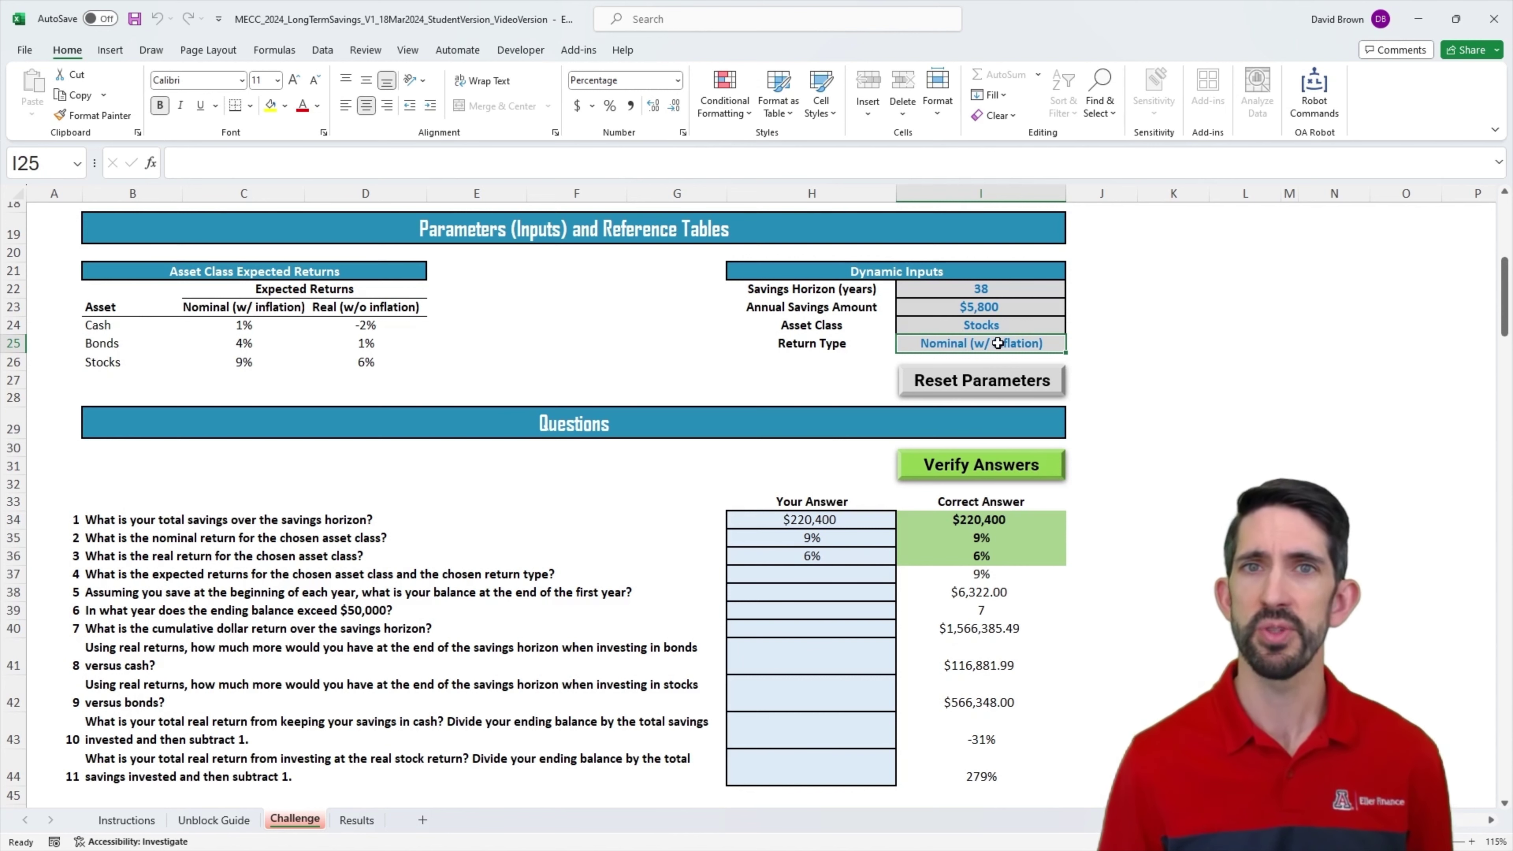
Step: Start the question 4 formula in H37 with INDEX over C24:D26, using XMATCH(I24,B24:B26) as the row number
{"action": "left_click", "coordinate": [839, 574]}
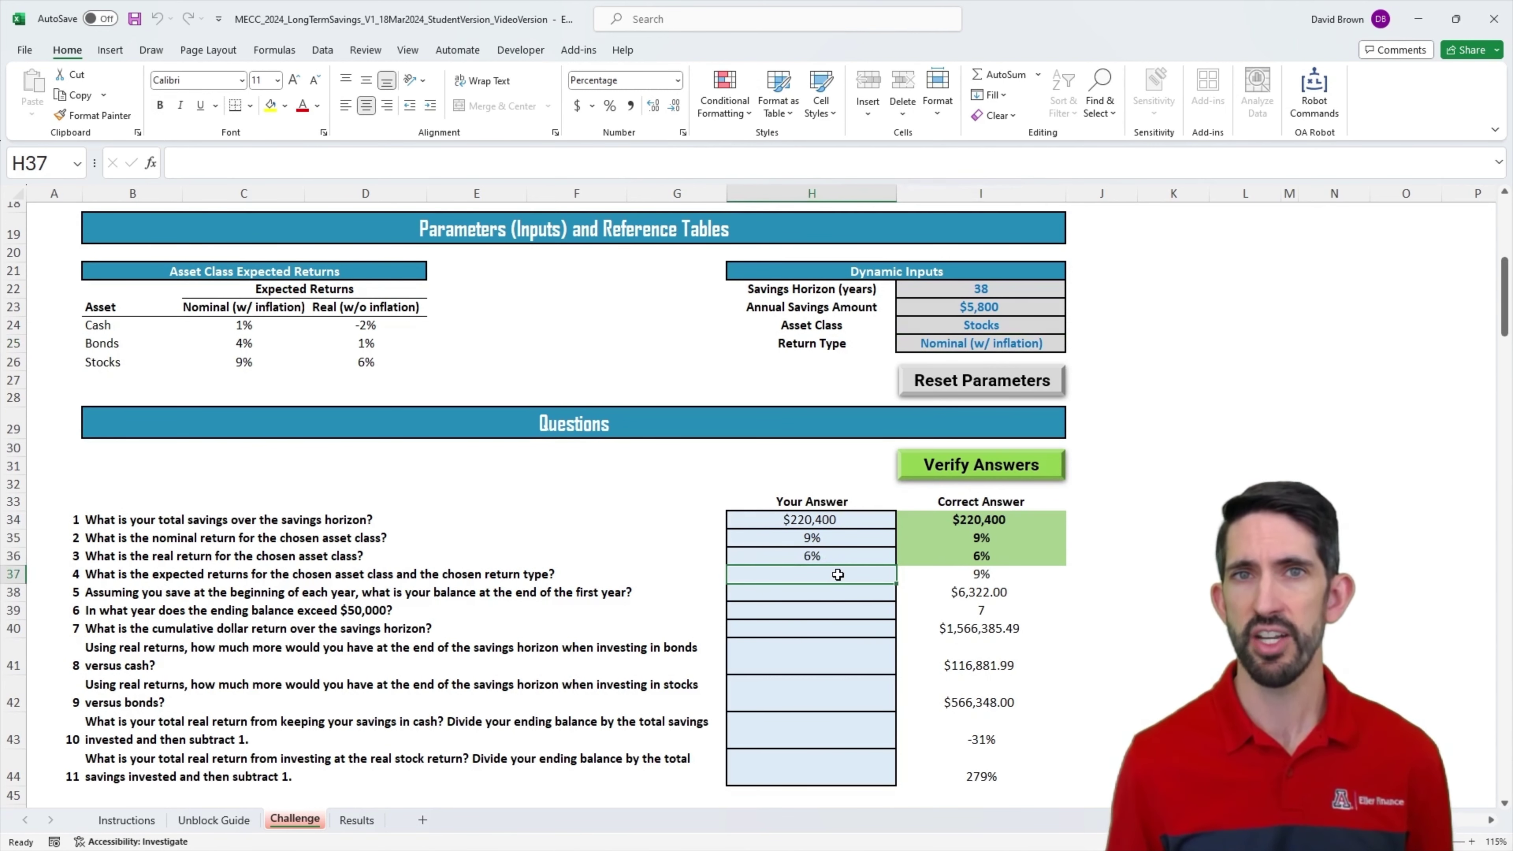
{"action": "type", "text": "=index("}
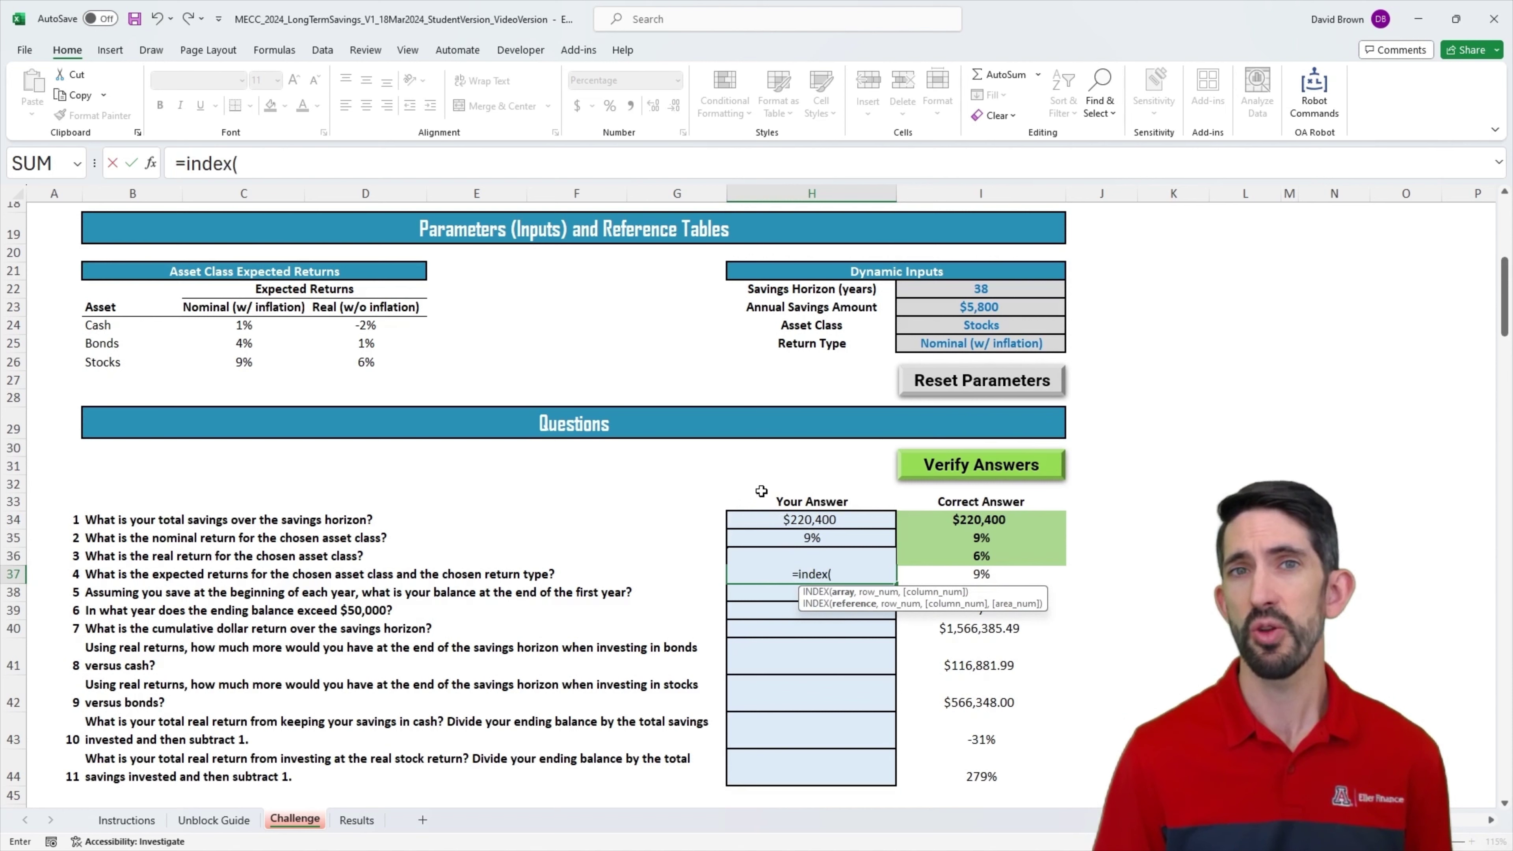
{"action": "left_click_drag", "start_coordinate": [197, 325], "coordinate": [387, 362]}
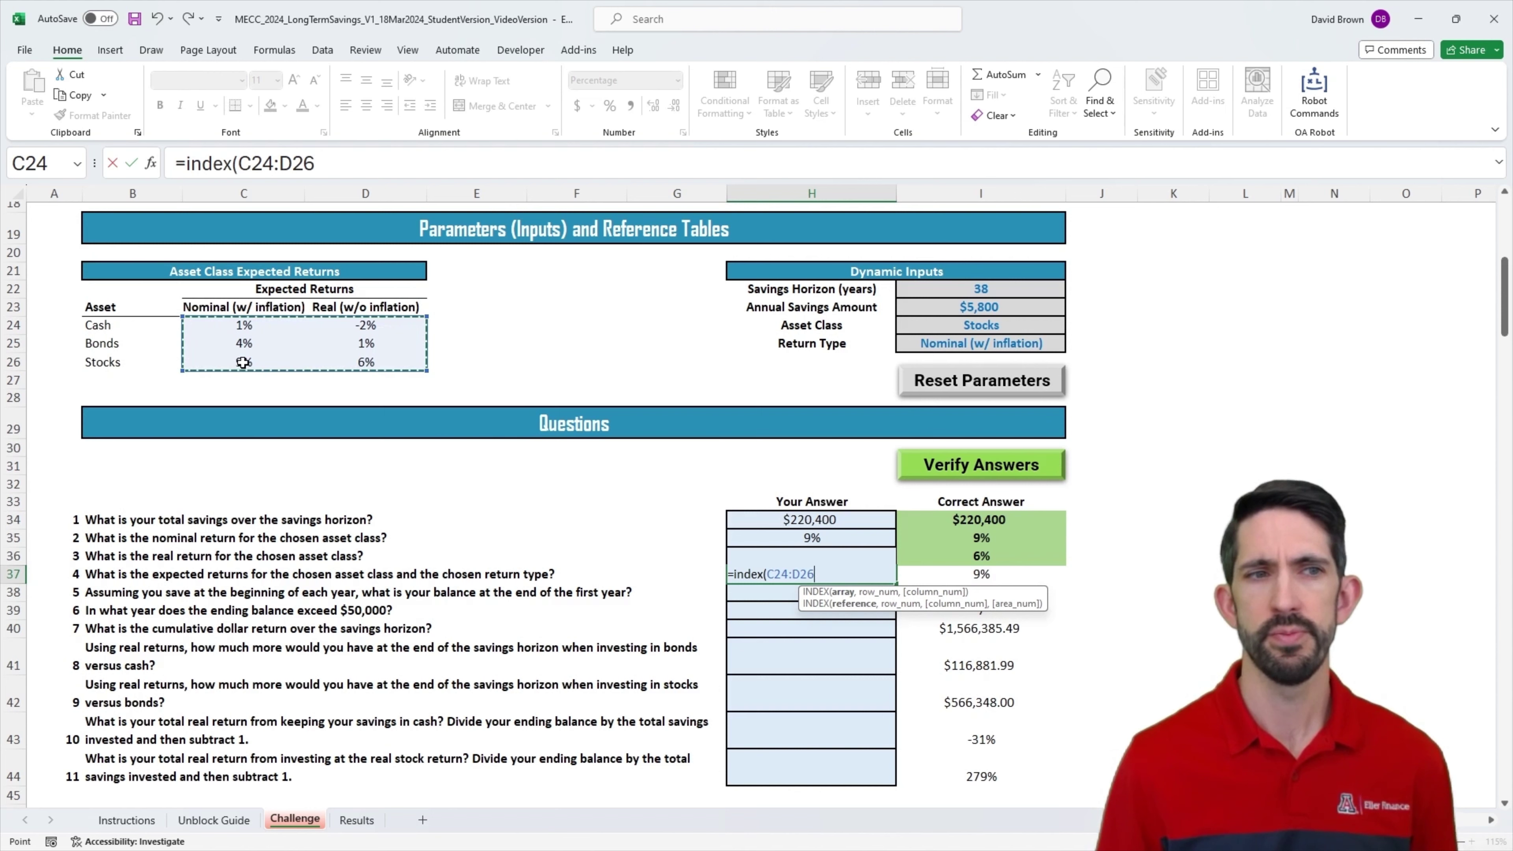
{"action": "type", "text": ","}
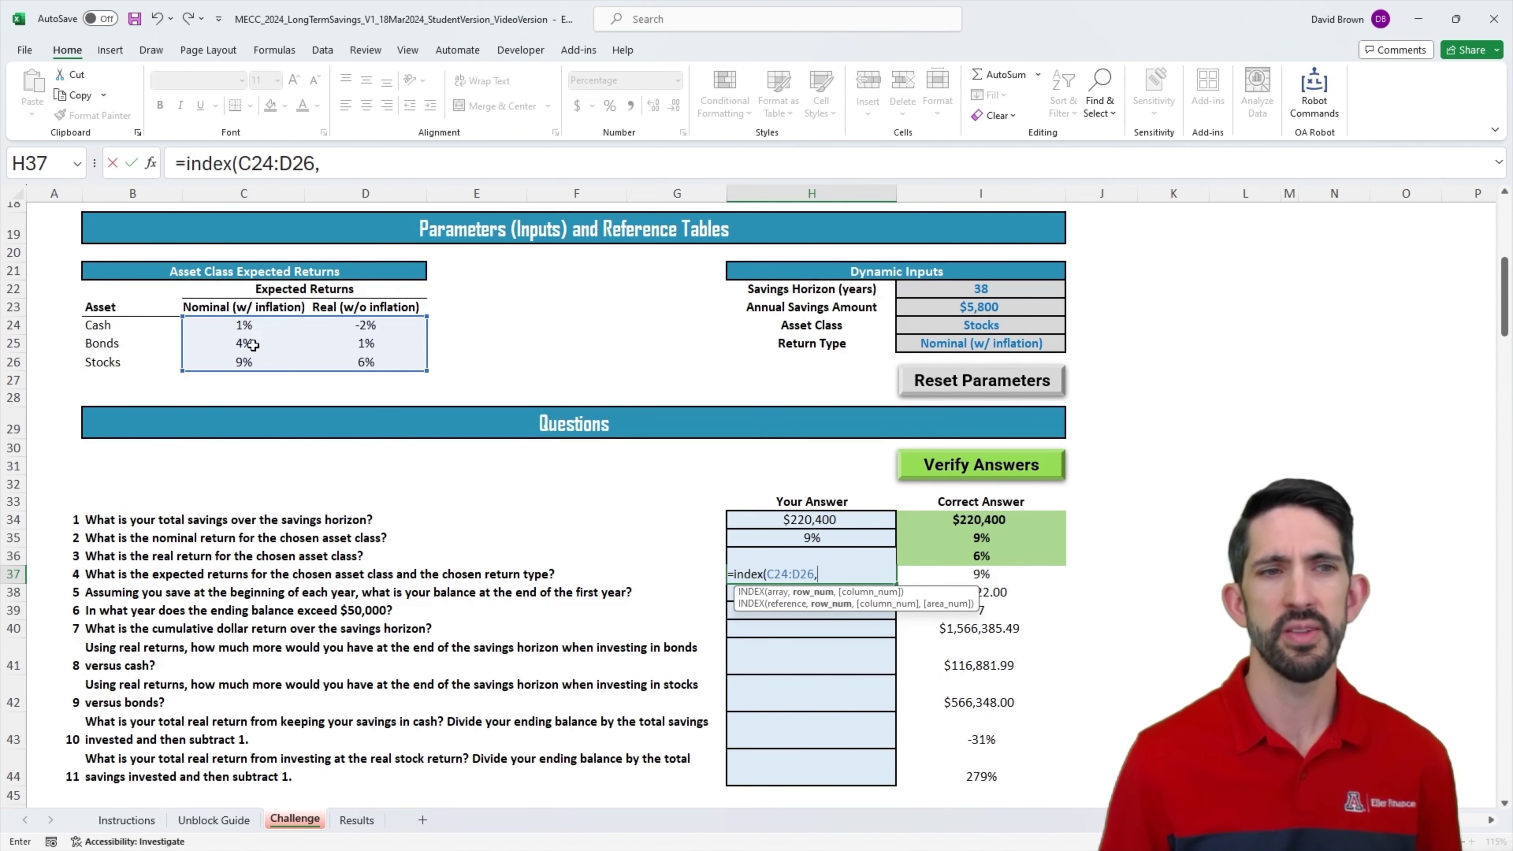
{"action": "left_click", "coordinate": [343, 171]}
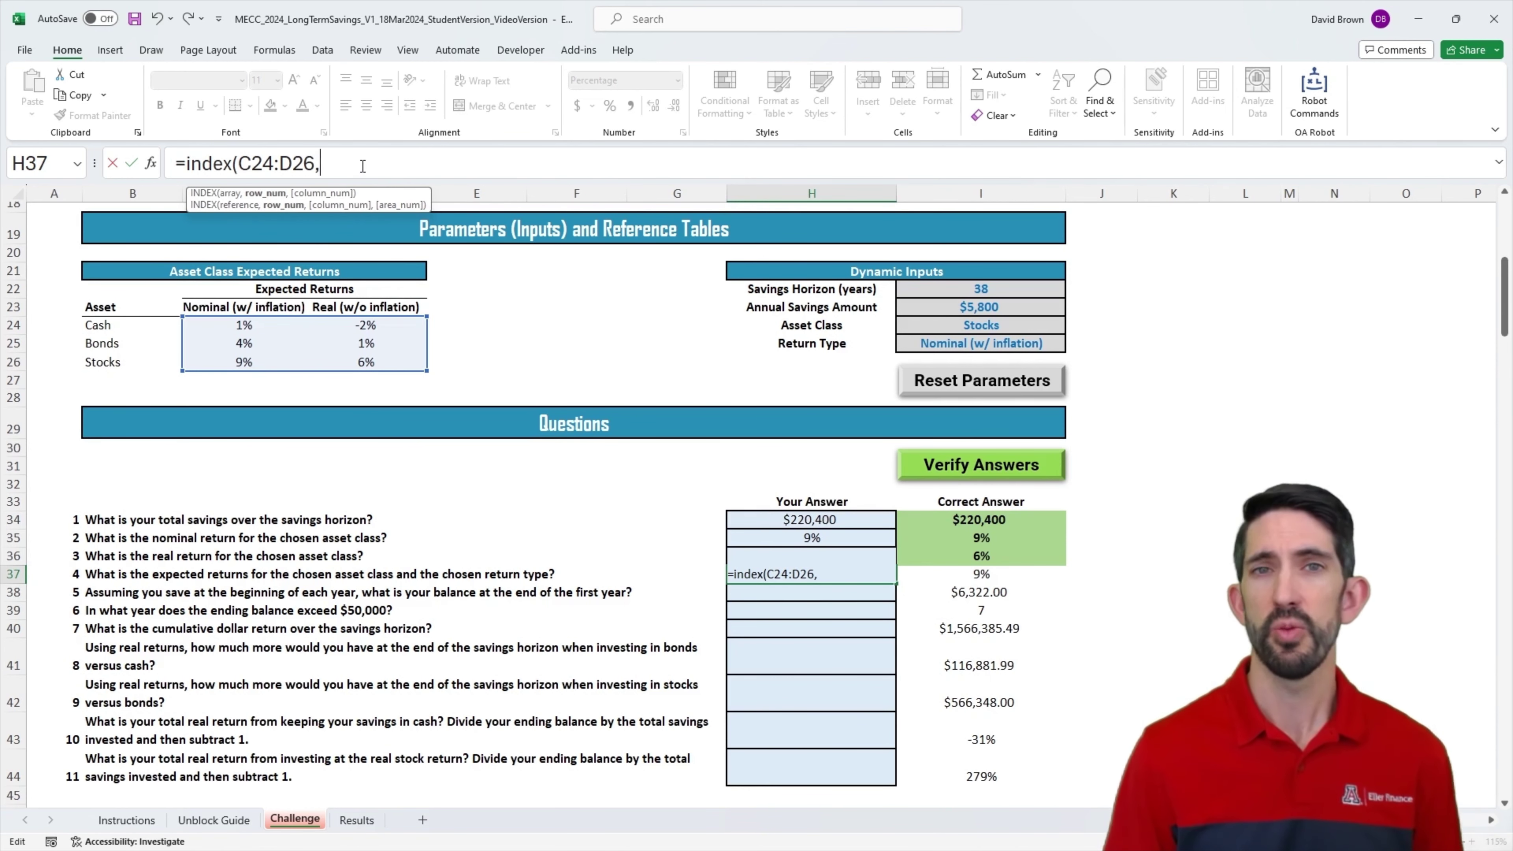
{"action": "type", "text": "xmatch("}
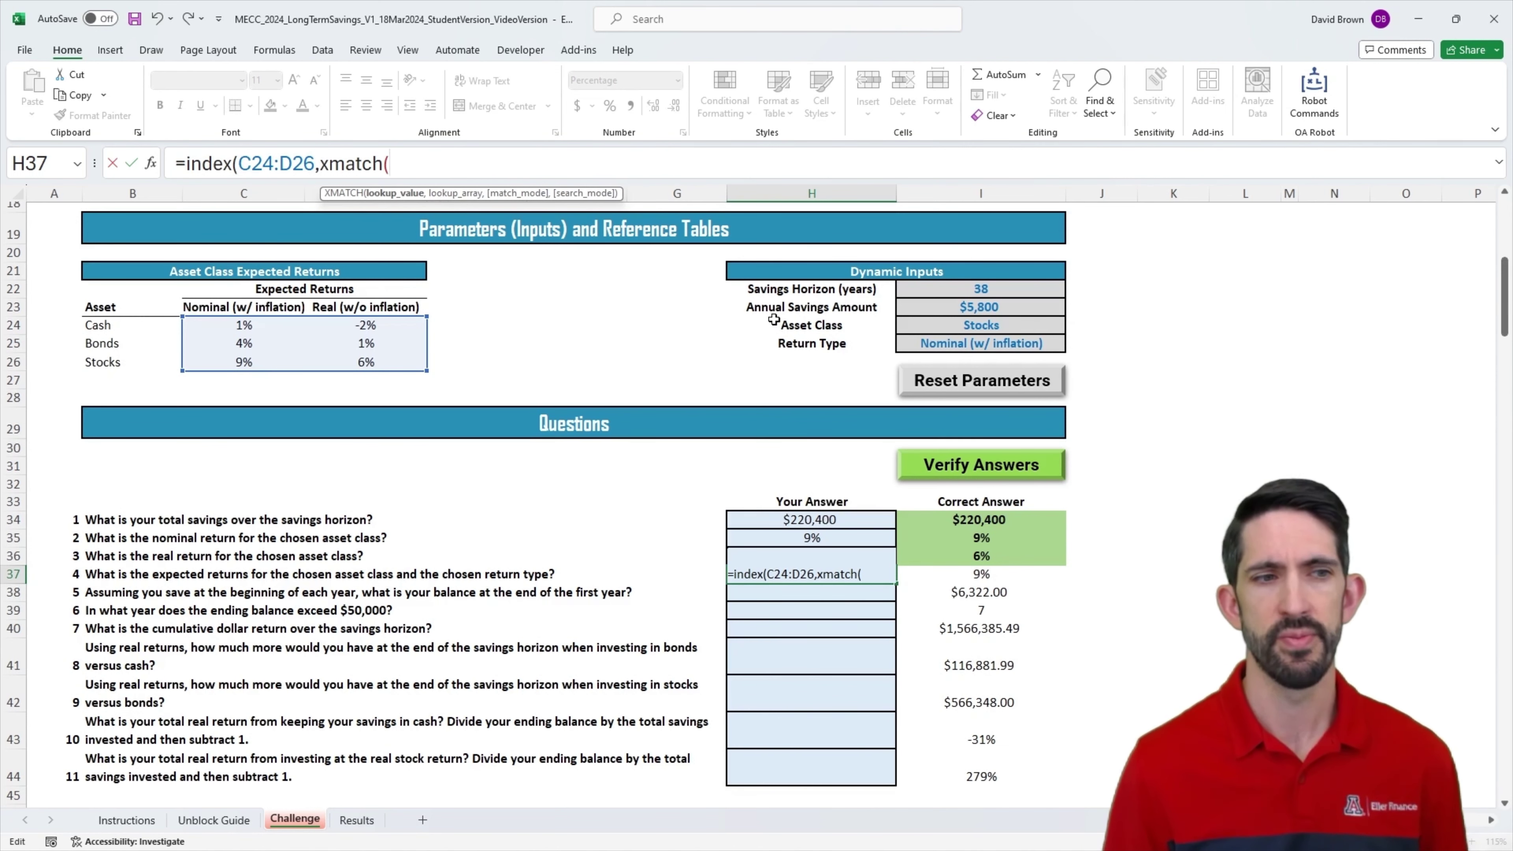
{"action": "left_click", "coordinate": [1000, 329]}
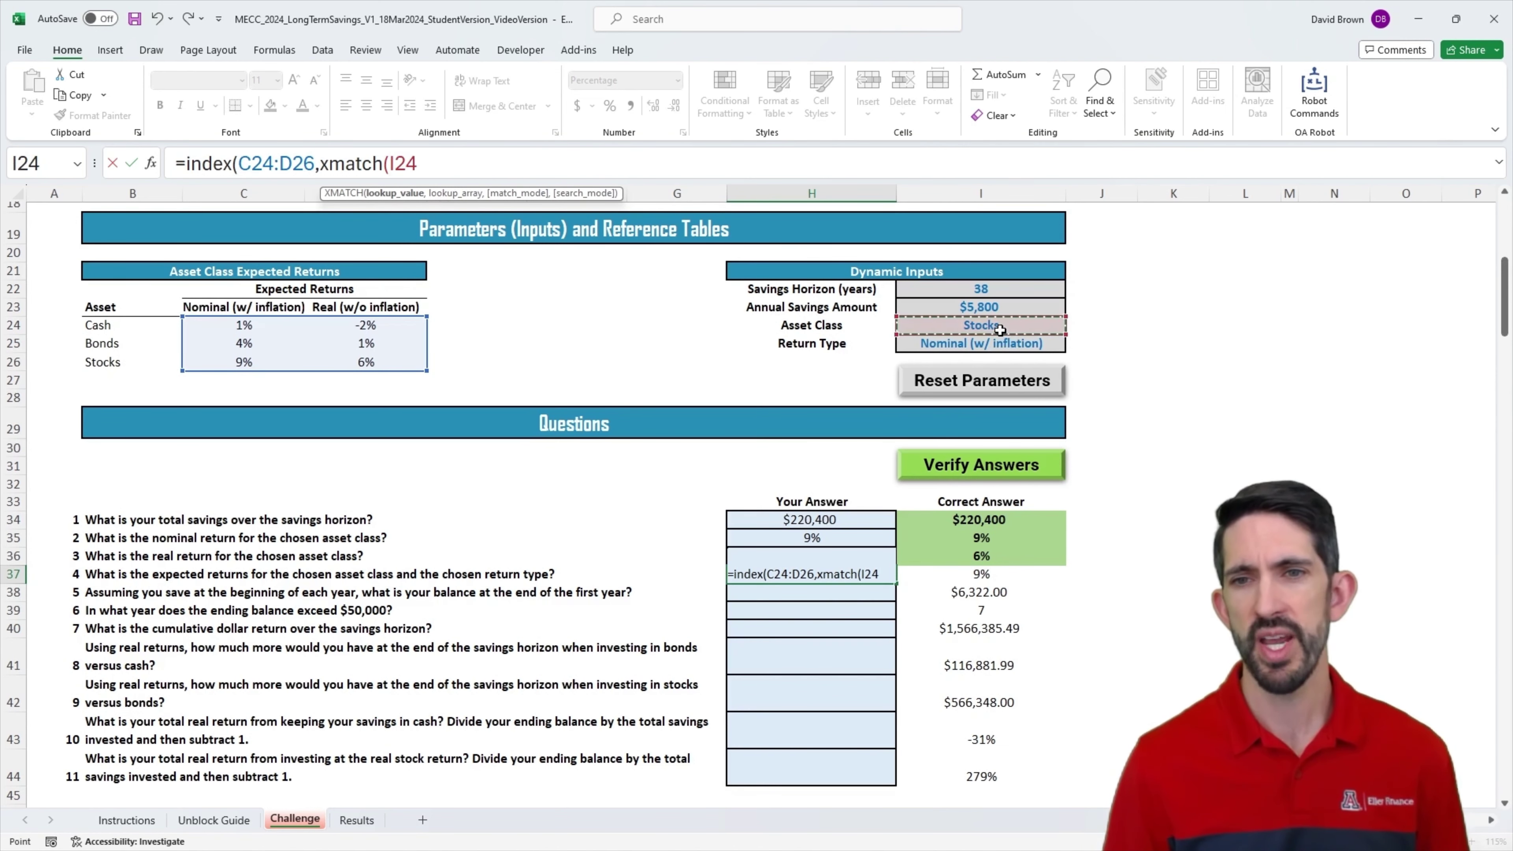
{"action": "type", "text": ","}
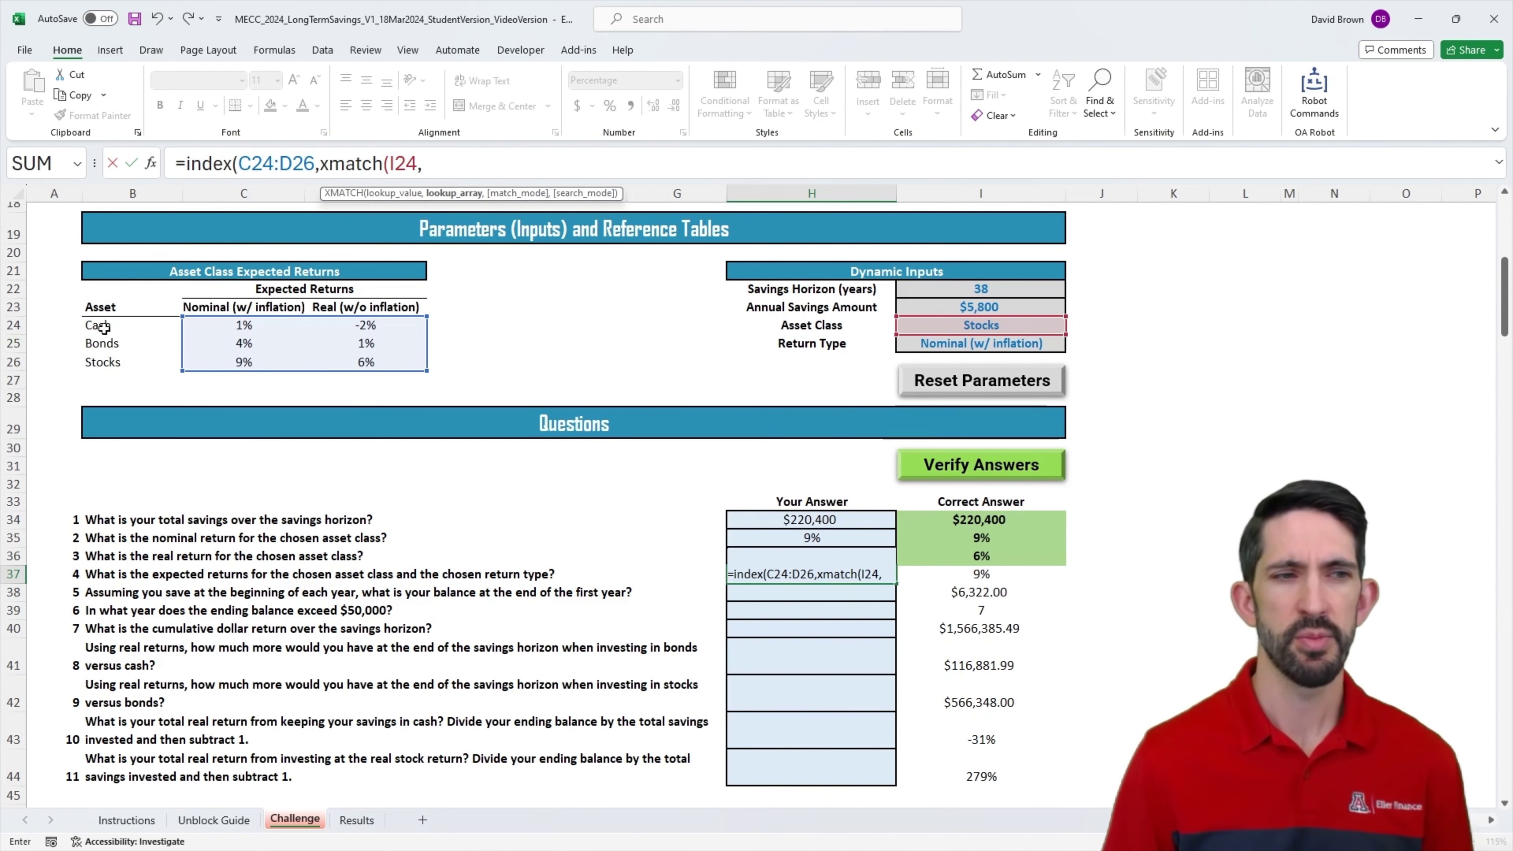
{"action": "left_click_drag", "start_coordinate": [105, 327], "coordinate": [106, 362]}
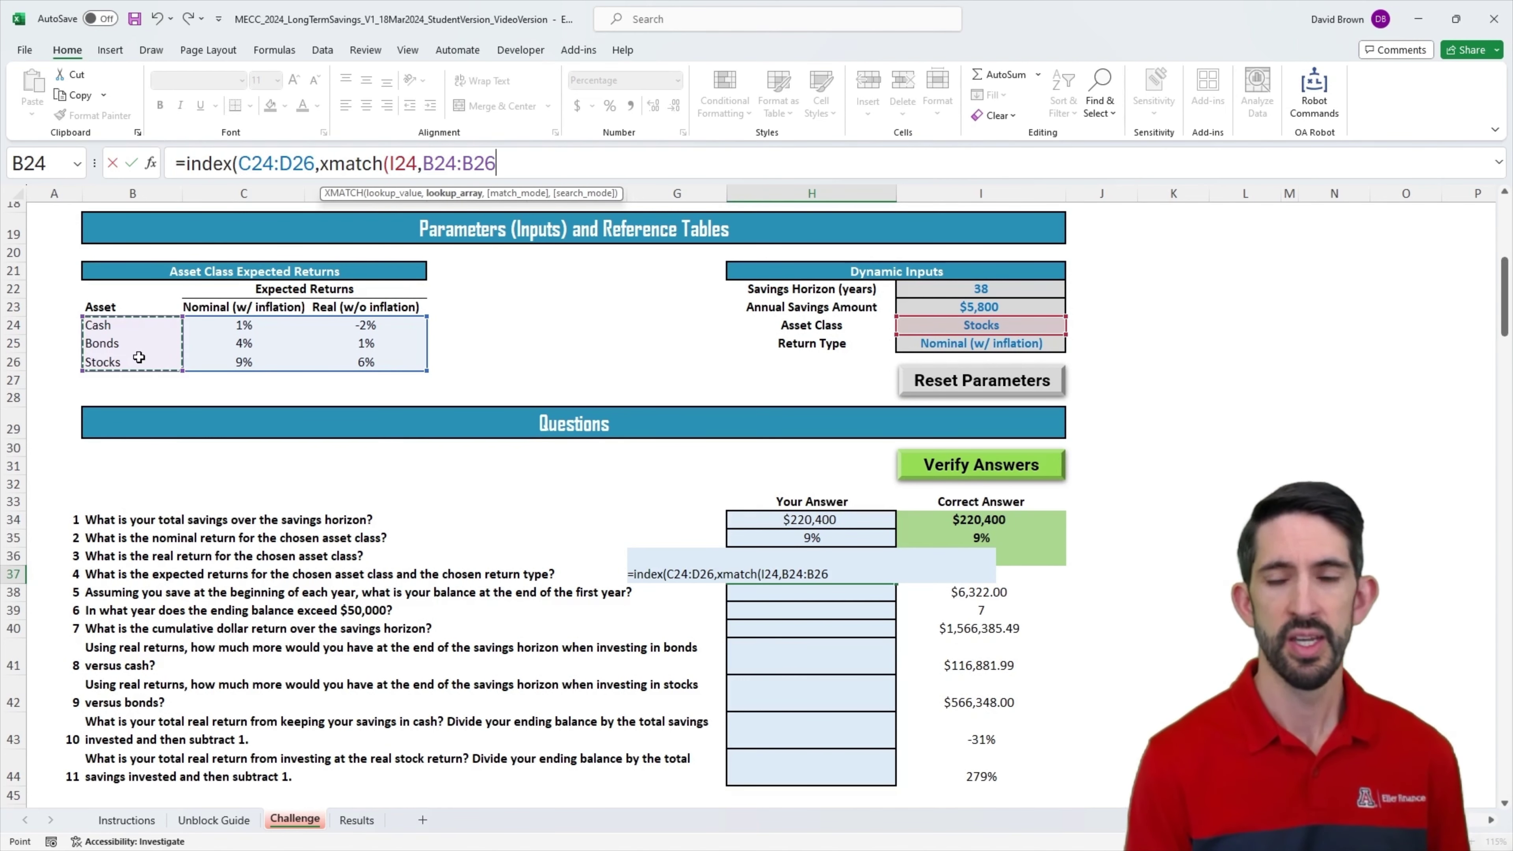
{"action": "type", "text": ")"}
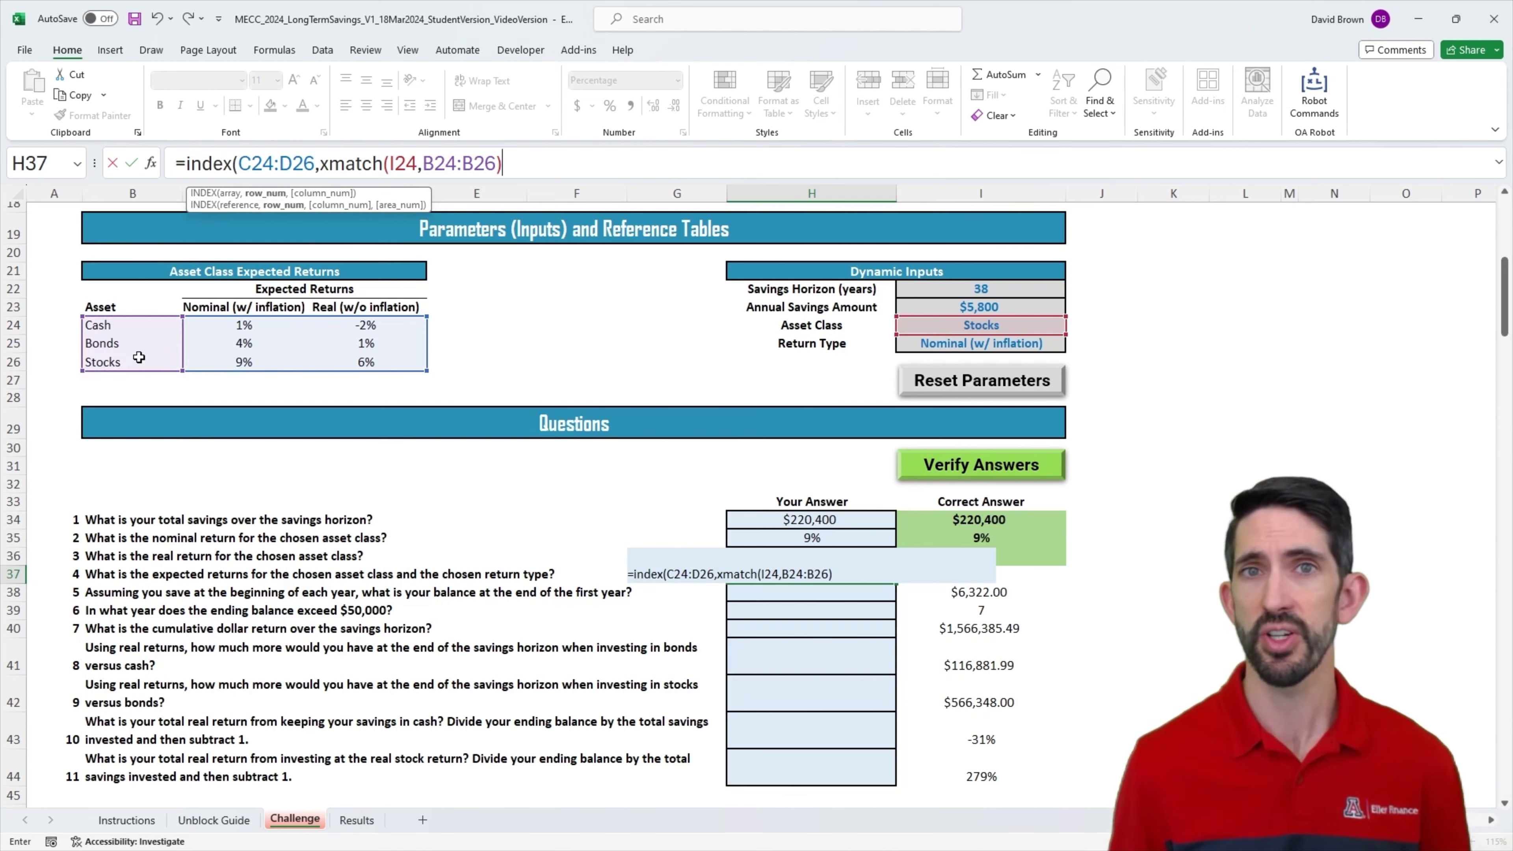
Step: Complete the H37 formula with XMATCH(I25,C23:D23) as the column number, and verify the answers
{"action": "type", "text": ","}
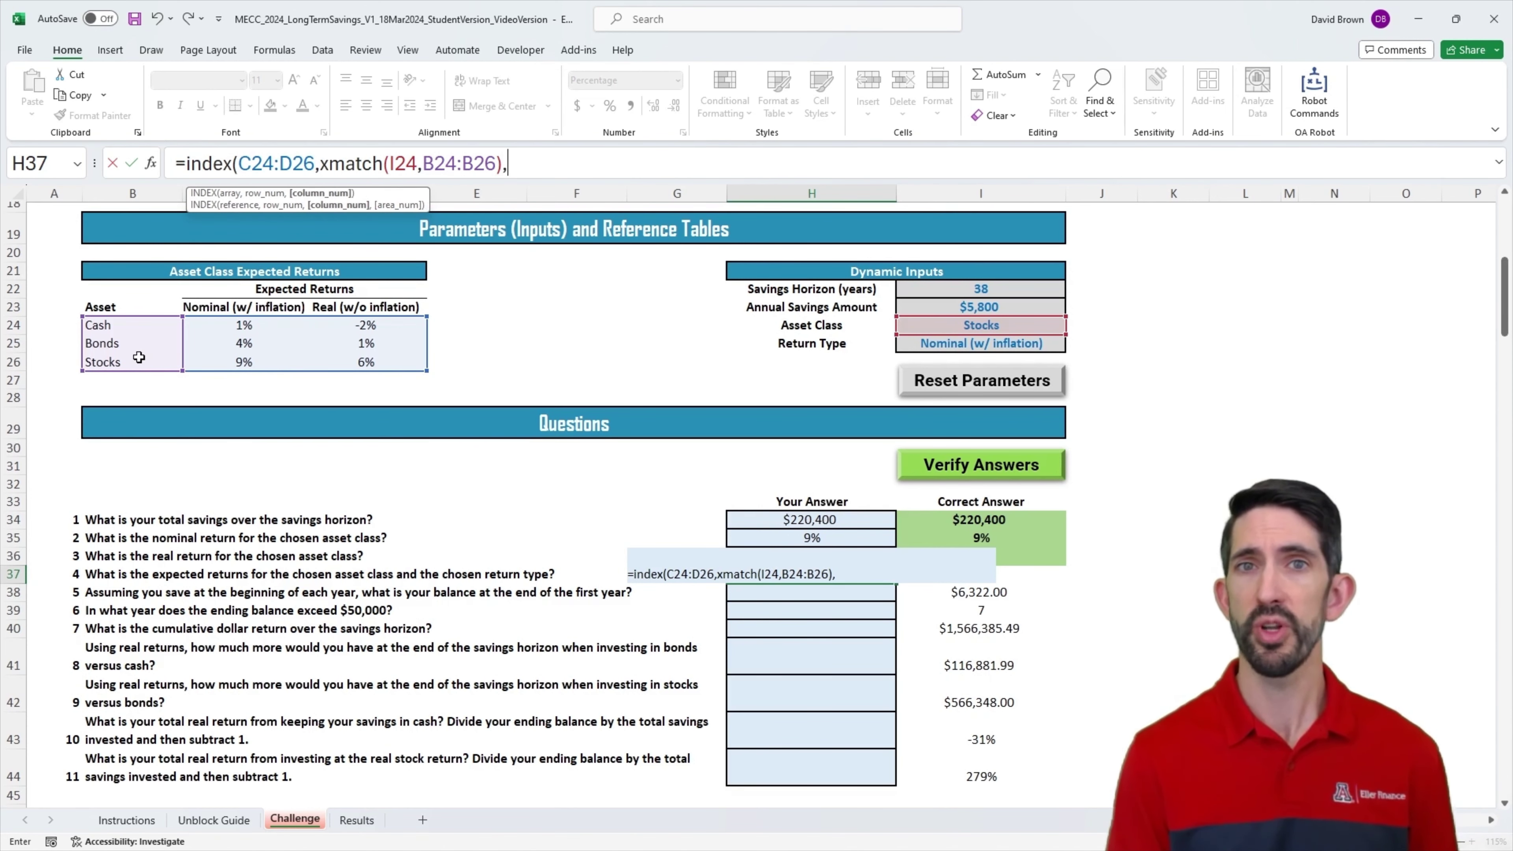
{"action": "type", "text": "xmatch("}
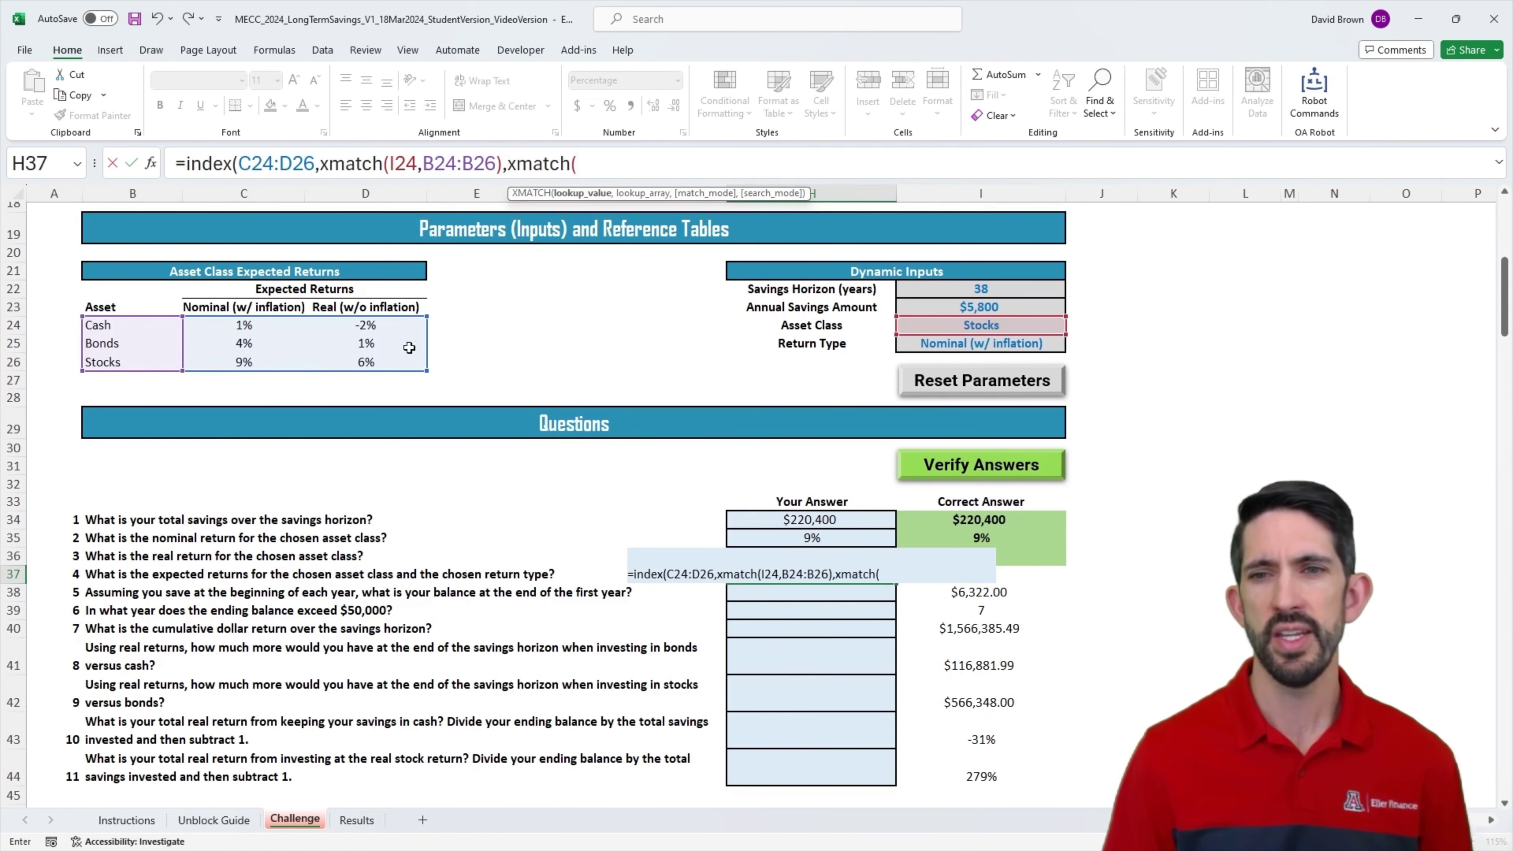
{"action": "left_click", "coordinate": [974, 343]}
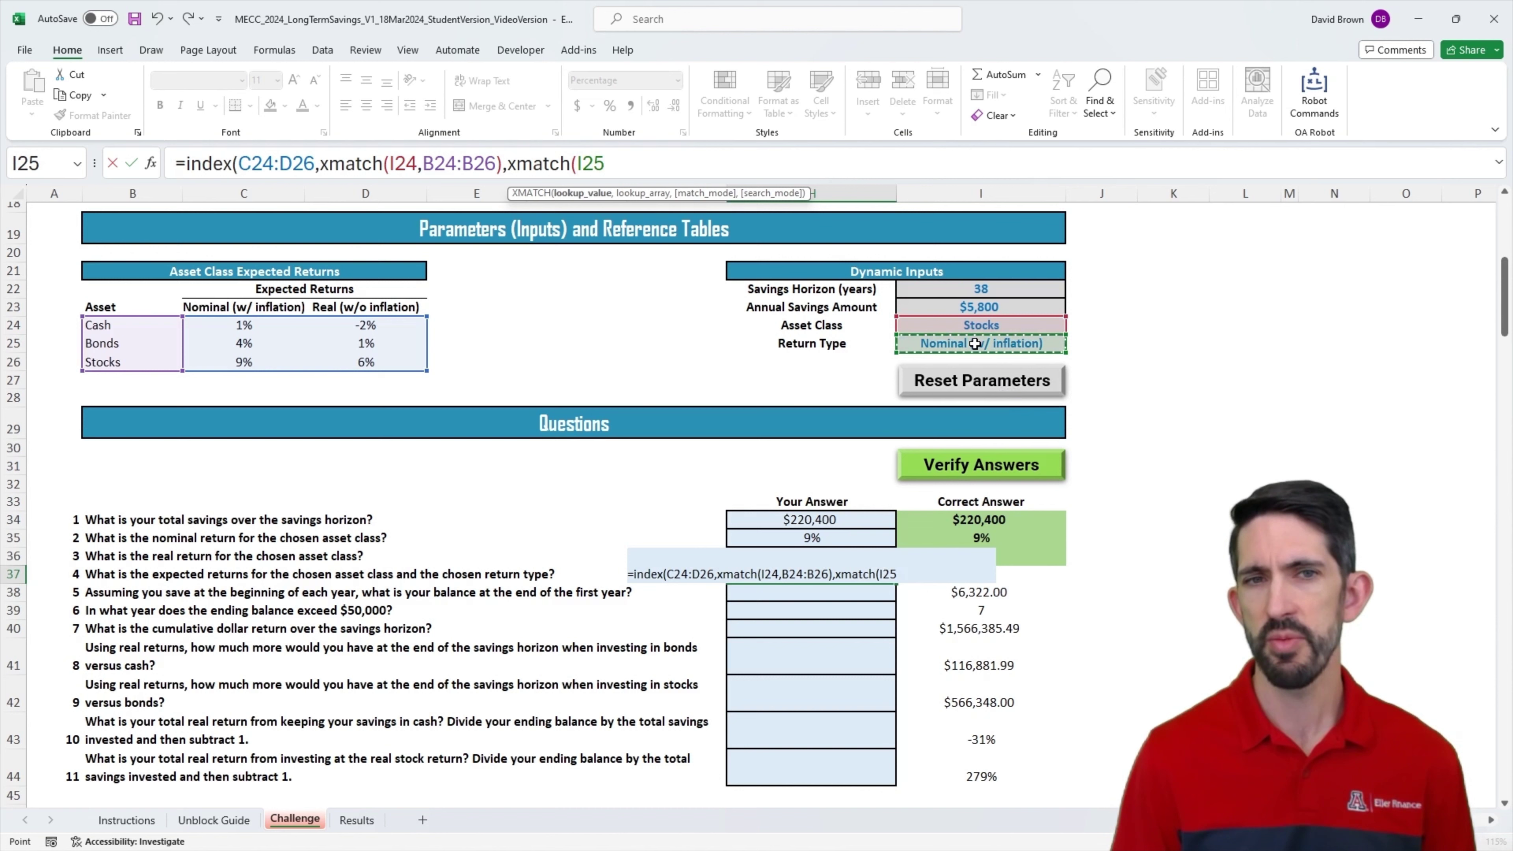
{"action": "type", "text": ","}
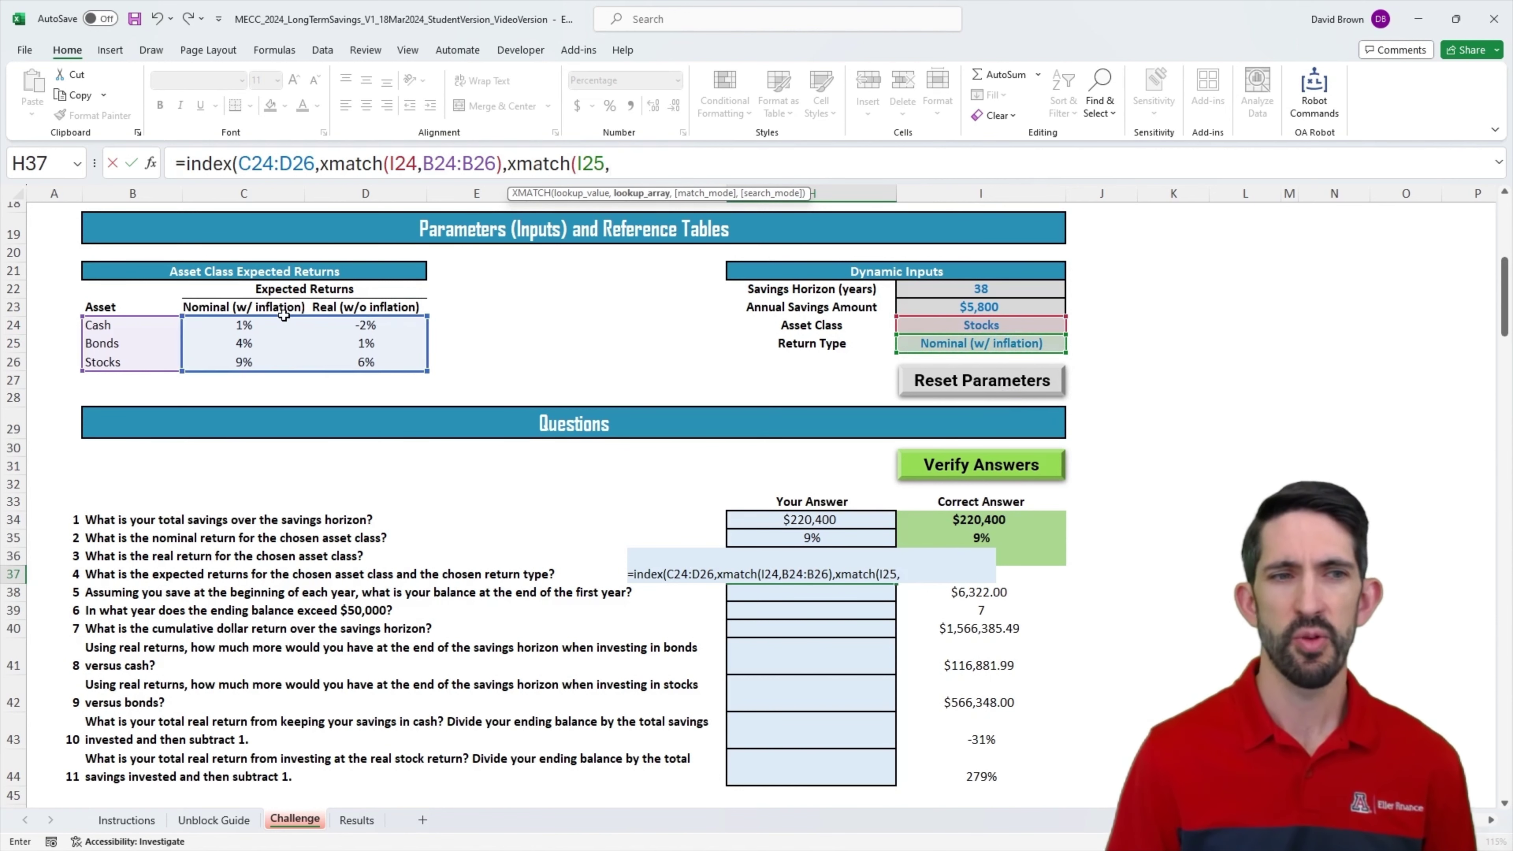
{"action": "left_click_drag", "start_coordinate": [244, 307], "coordinate": [368, 308]}
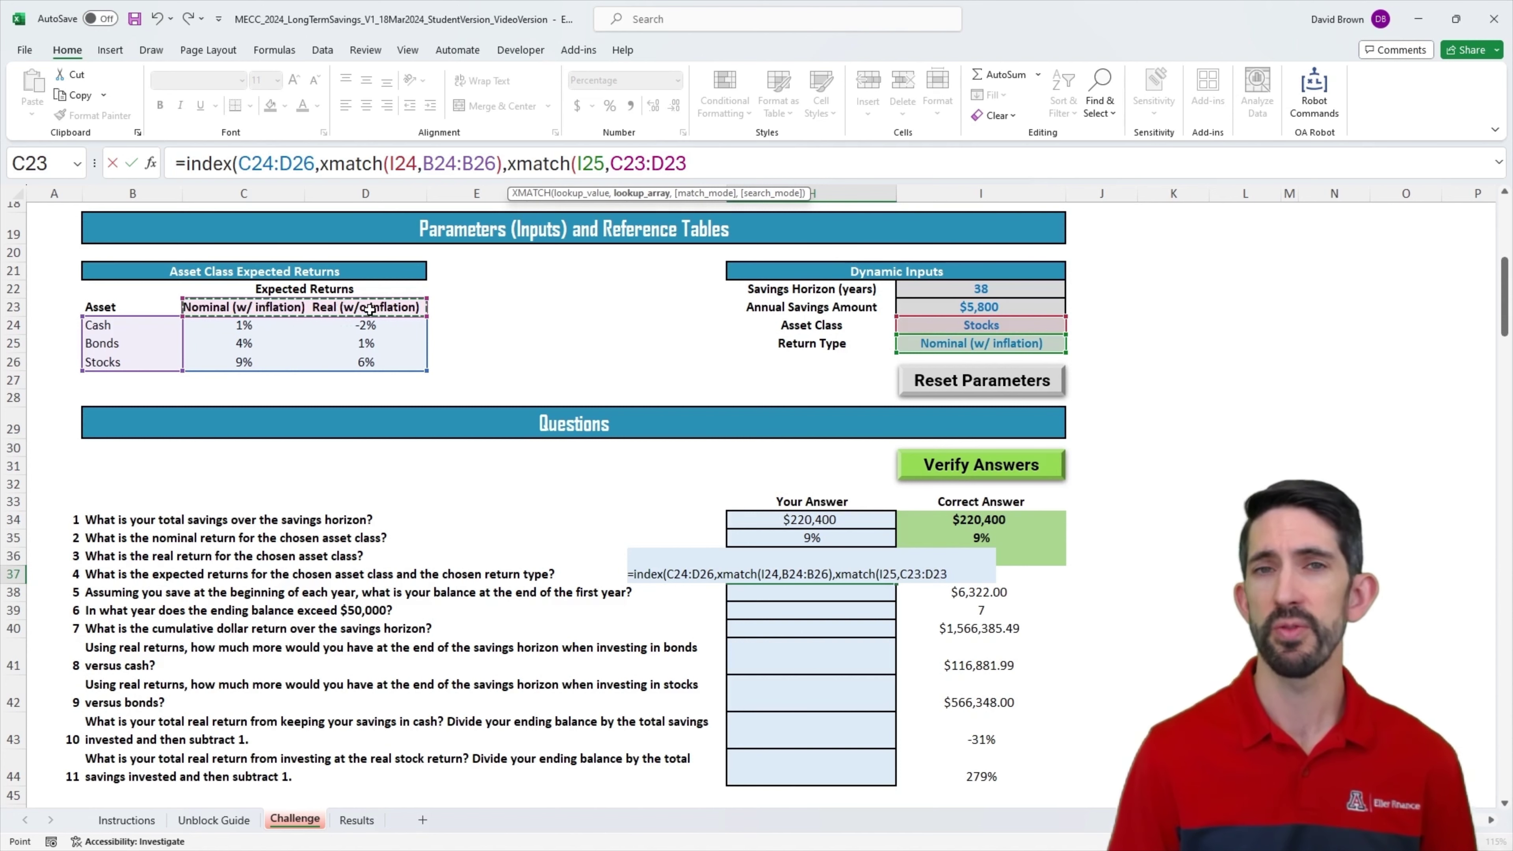
{"action": "type", "text": "))"}
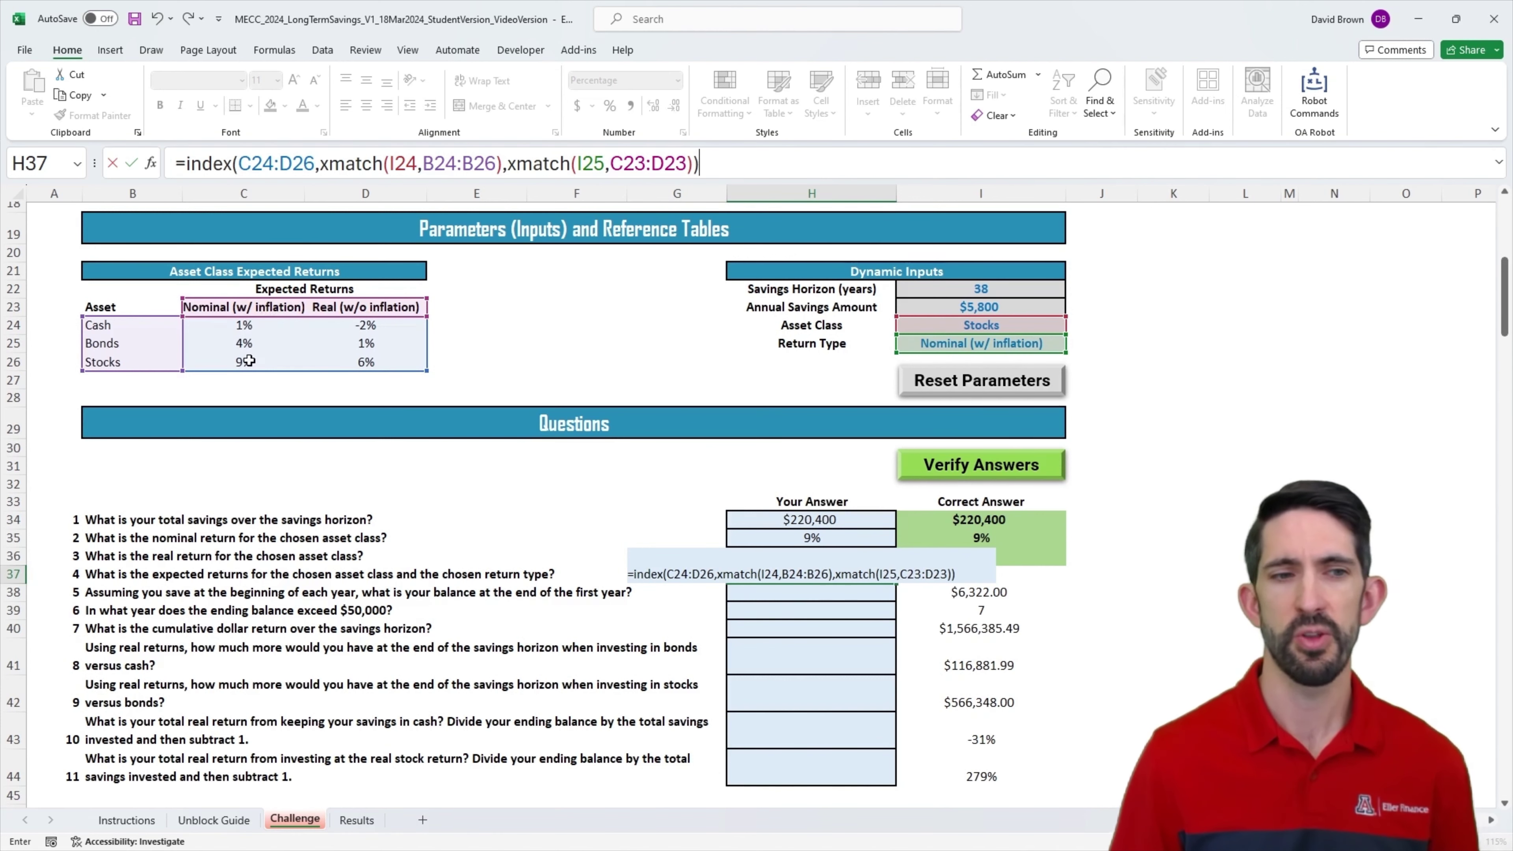
{"action": "key", "text": "ctrl+Return"}
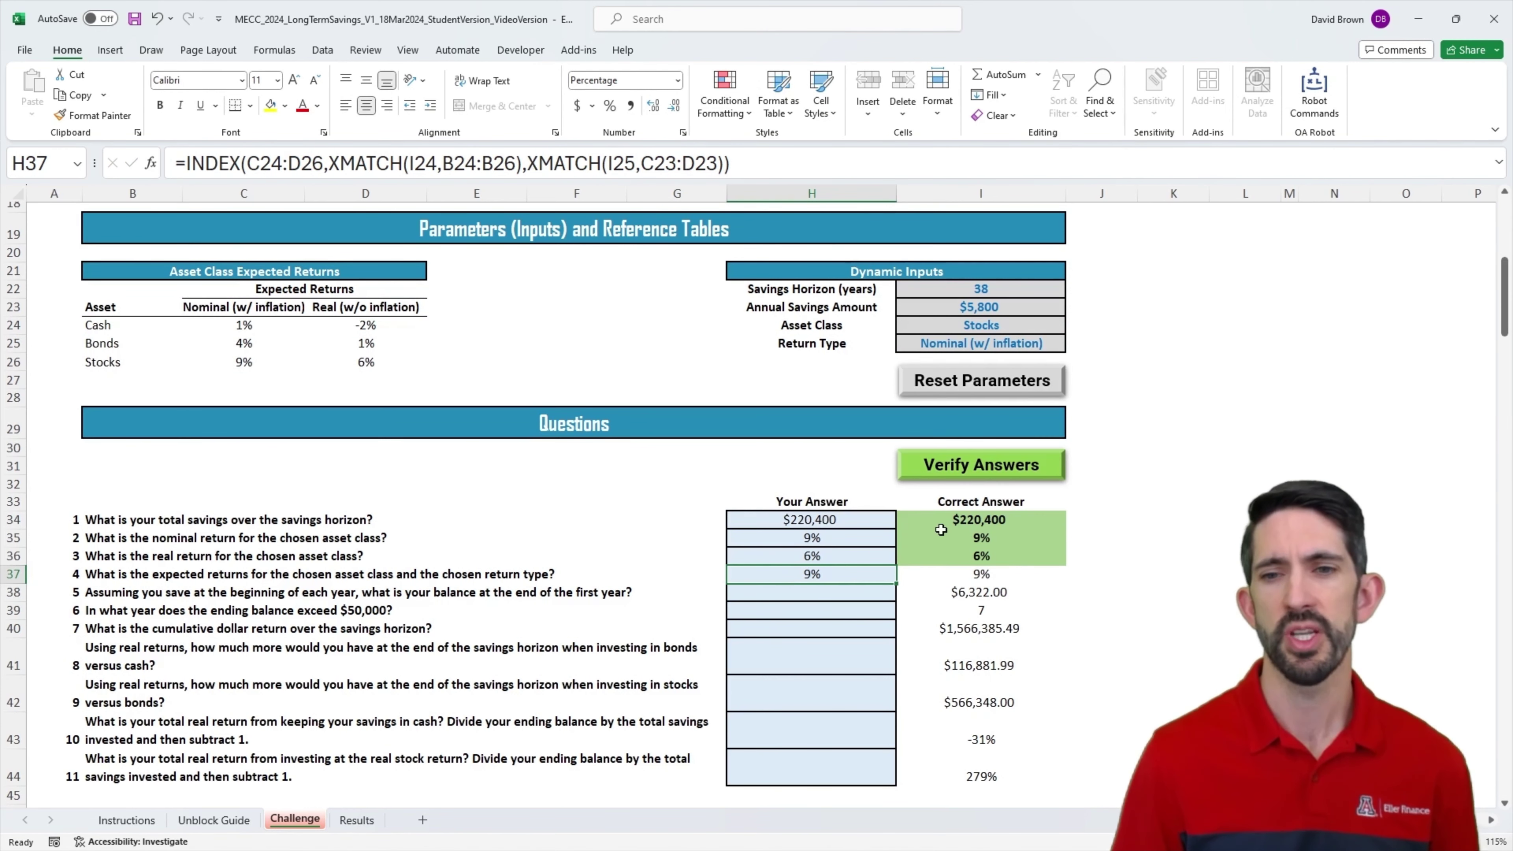
{"action": "left_click", "coordinate": [982, 465]}
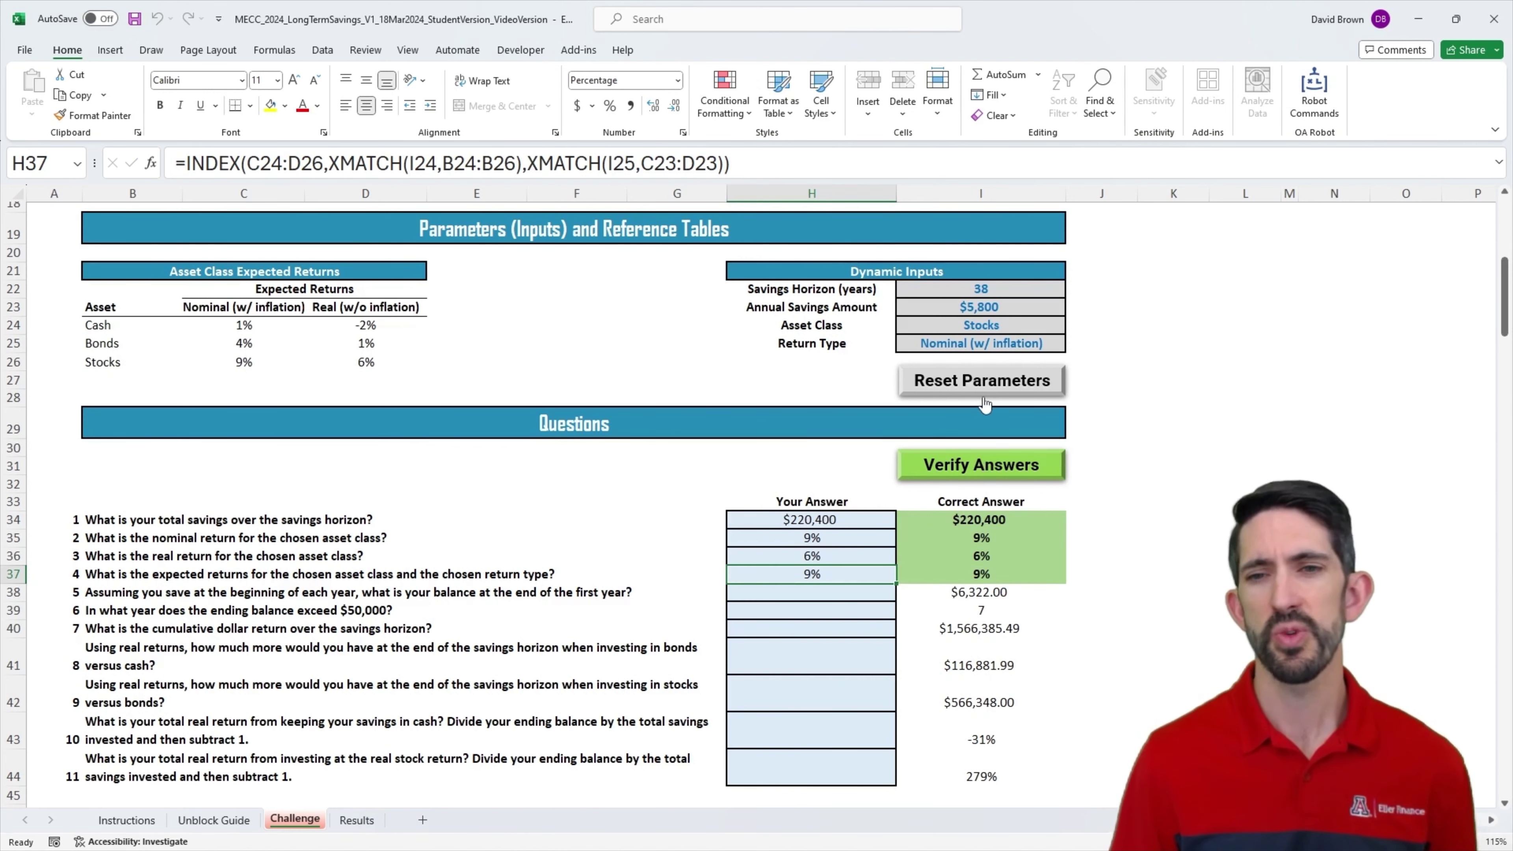
Step: Reset the parameters twice to test the answers against new inputs, and review the question 4 formula in H37
{"action": "left_click", "coordinate": [996, 390]}
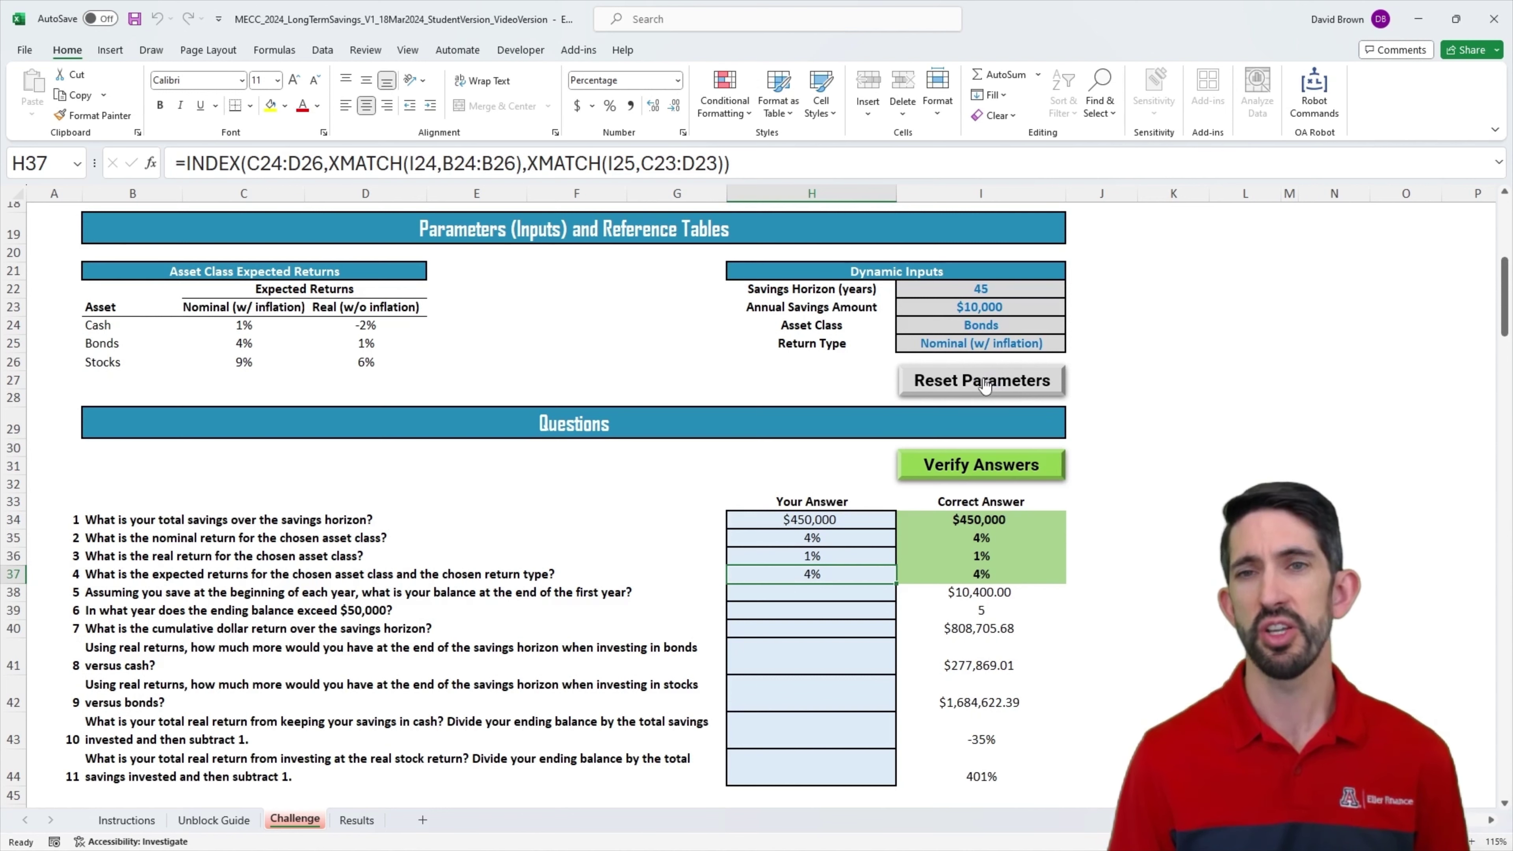
{"action": "left_click", "coordinate": [984, 385]}
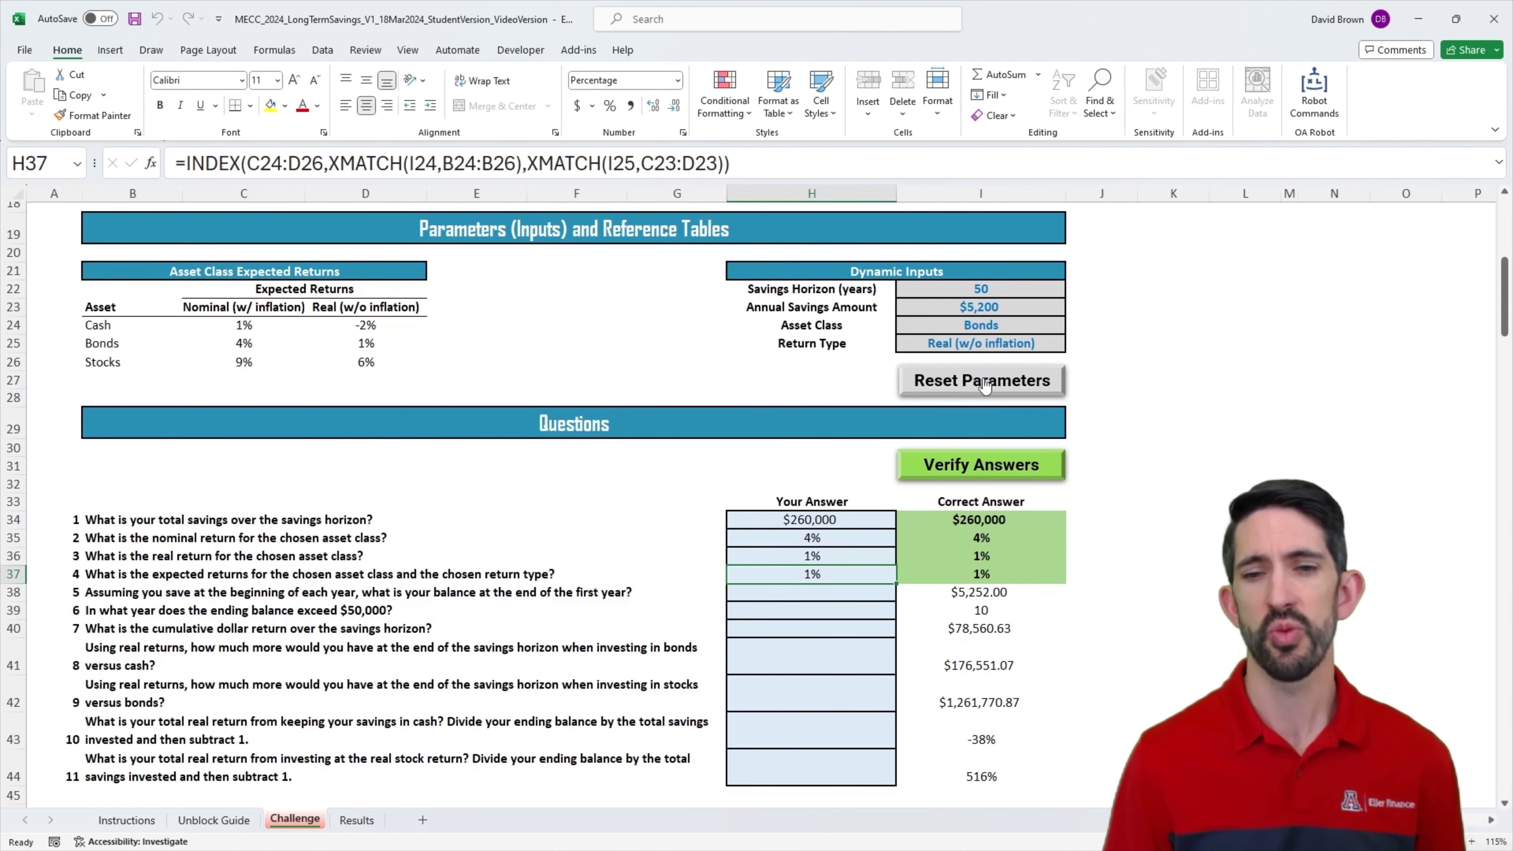
{"action": "double_click", "coordinate": [827, 574]}
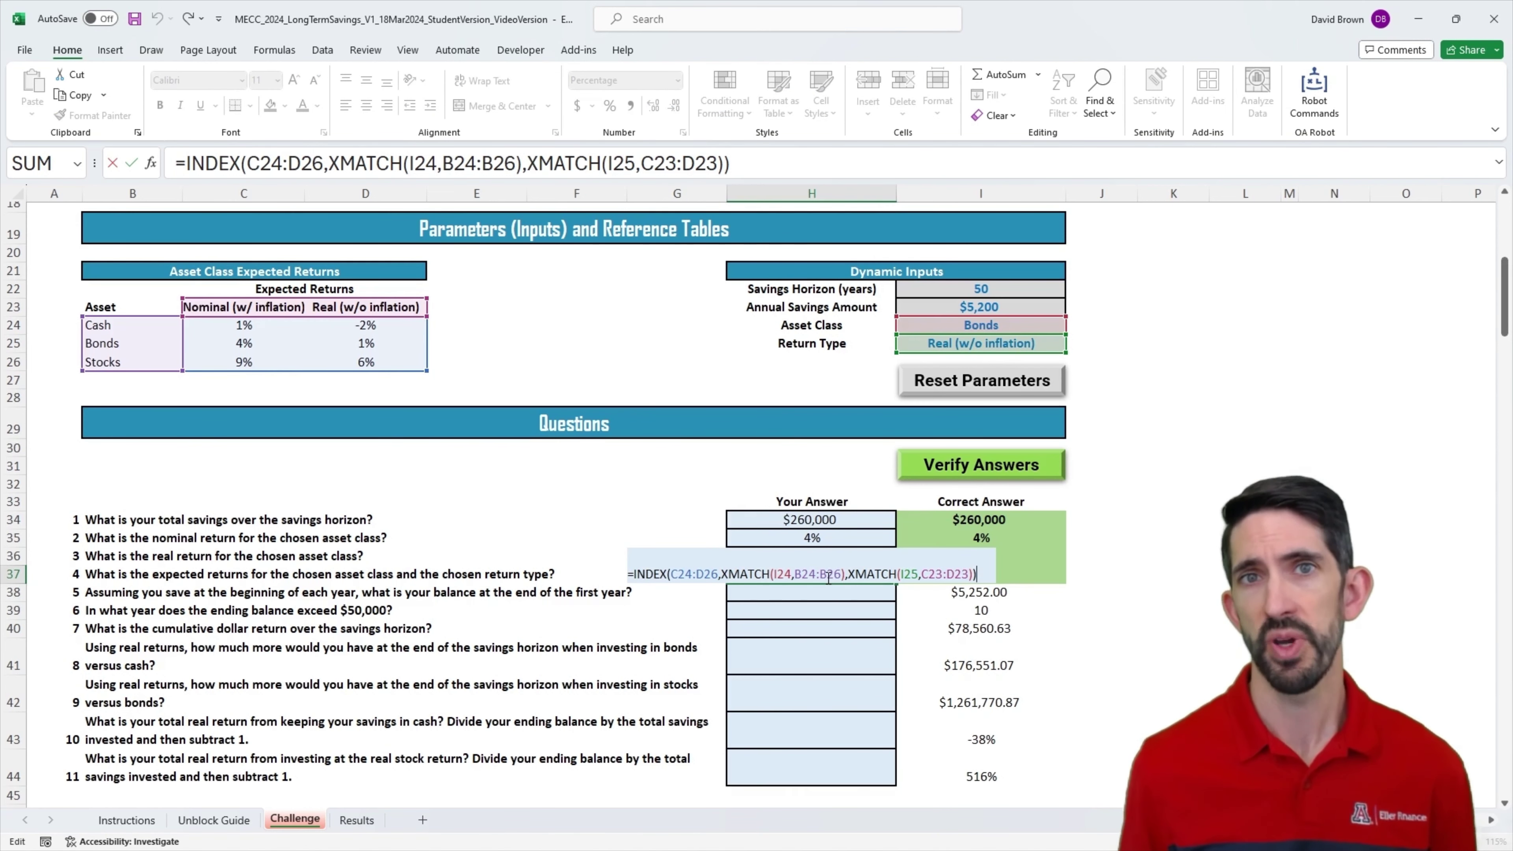
{"action": "key", "text": "ctrl+Return"}
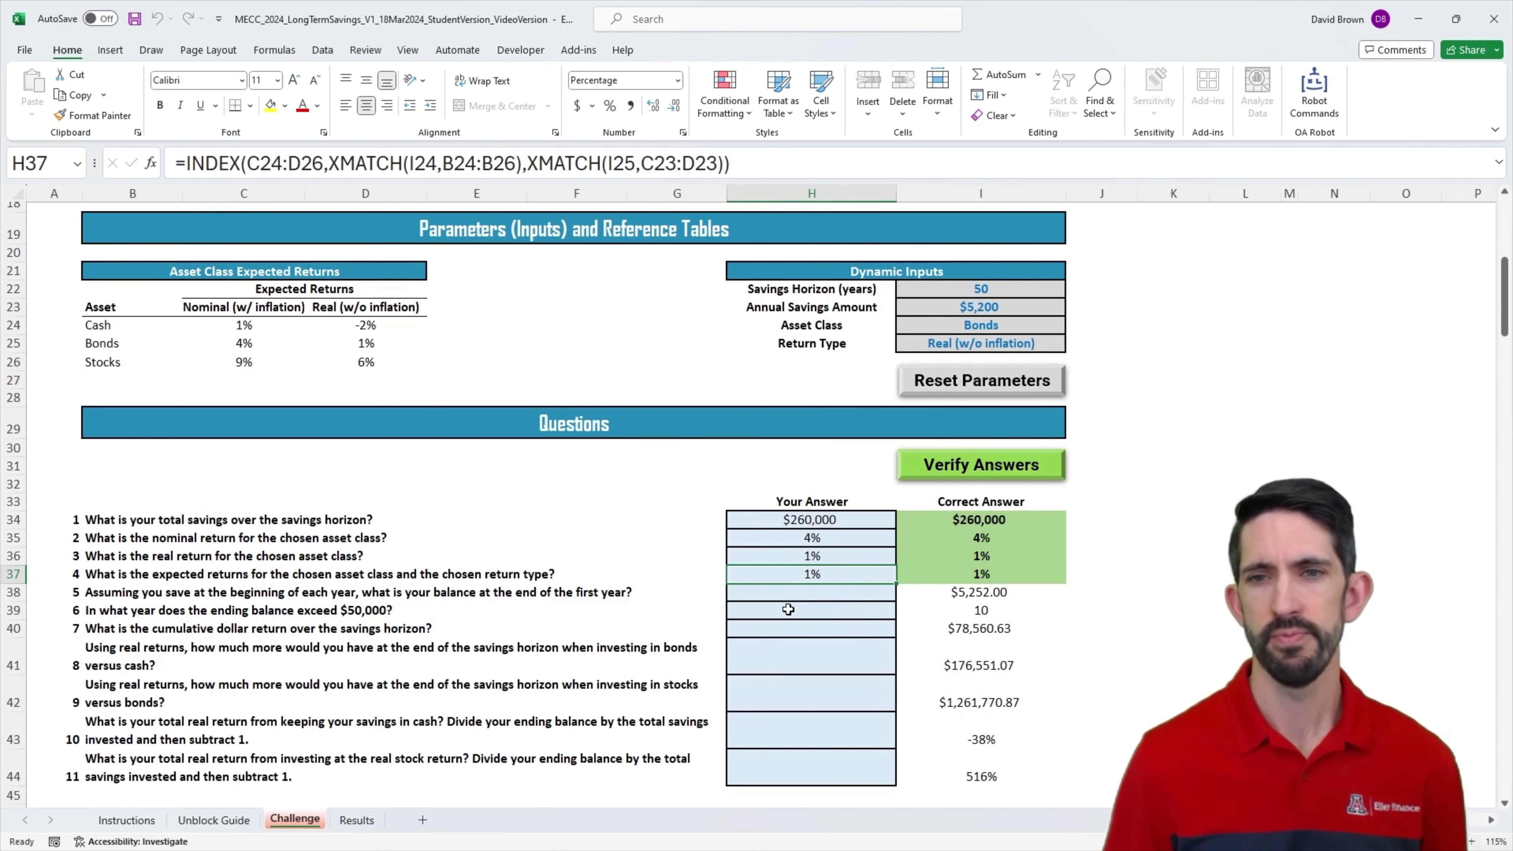
Step: Review the savings horizon input in I22, and enter the header Years in B47 below the questions
{"action": "left_click", "coordinate": [979, 292]}
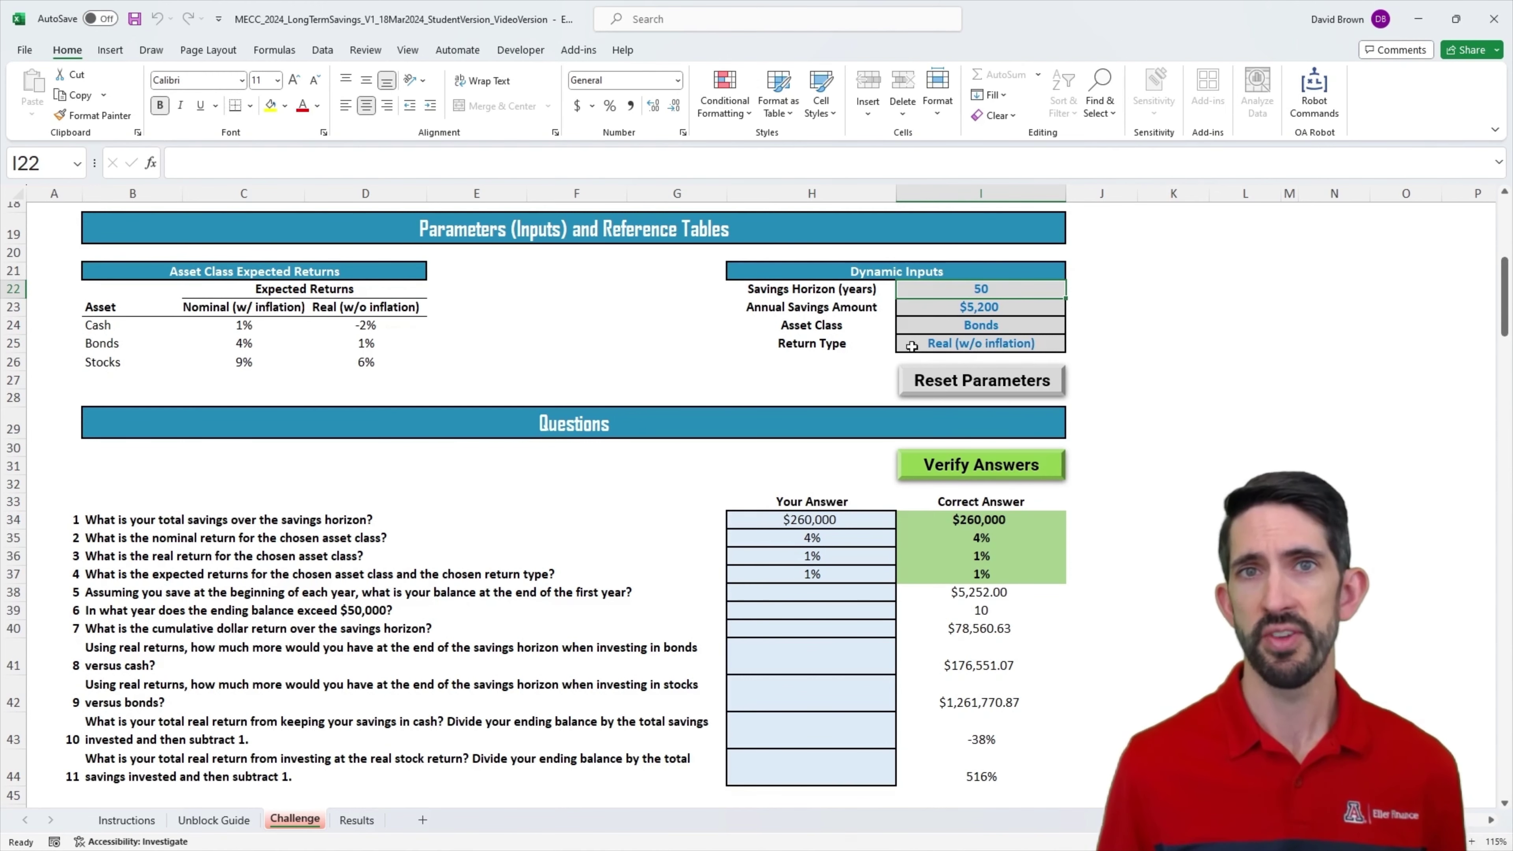
{"action": "scroll", "coordinate": [701, 315], "scroll_direction": "down", "scroll_amount": 5}
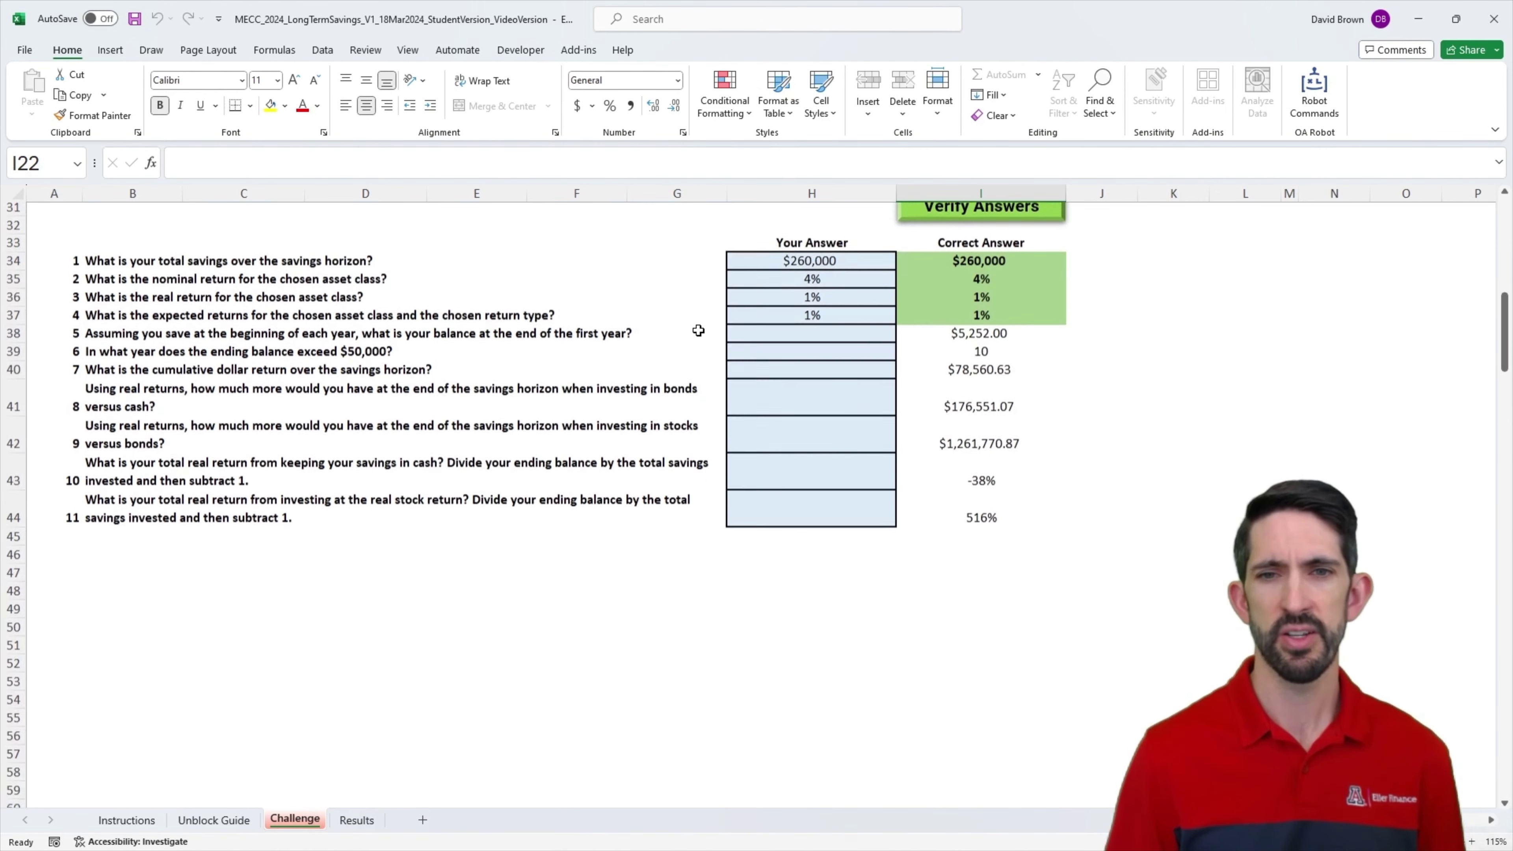
{"action": "left_click", "coordinate": [118, 546]}
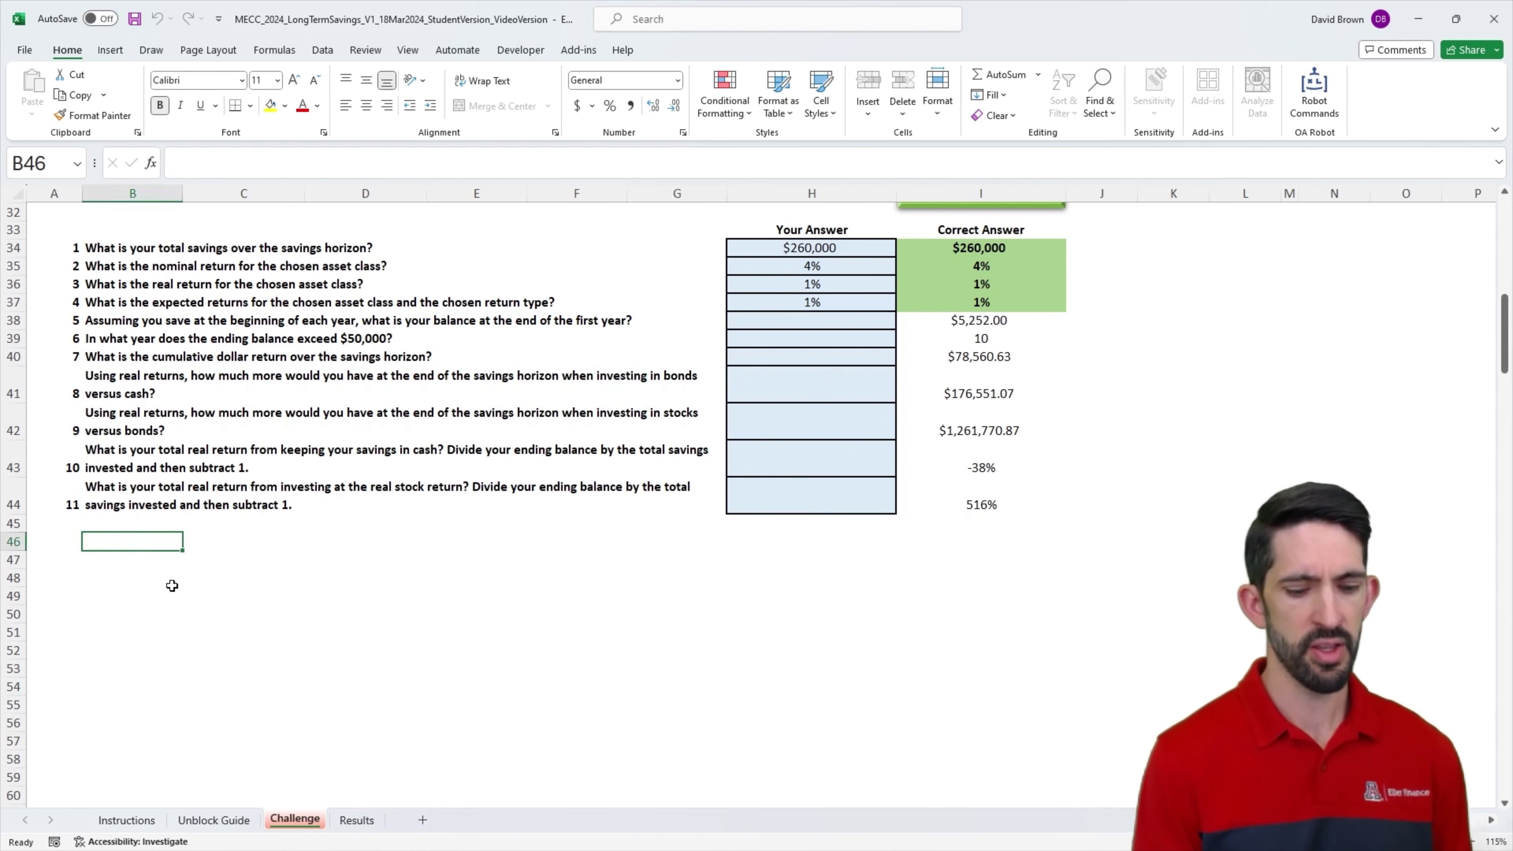
{"action": "type", "text": "Years"}
{"action": "key", "text": "Escape"}
{"action": "key", "text": "Down"}
{"action": "type", "text": "Year"}
{"action": "key", "text": "ctrl+Return"}
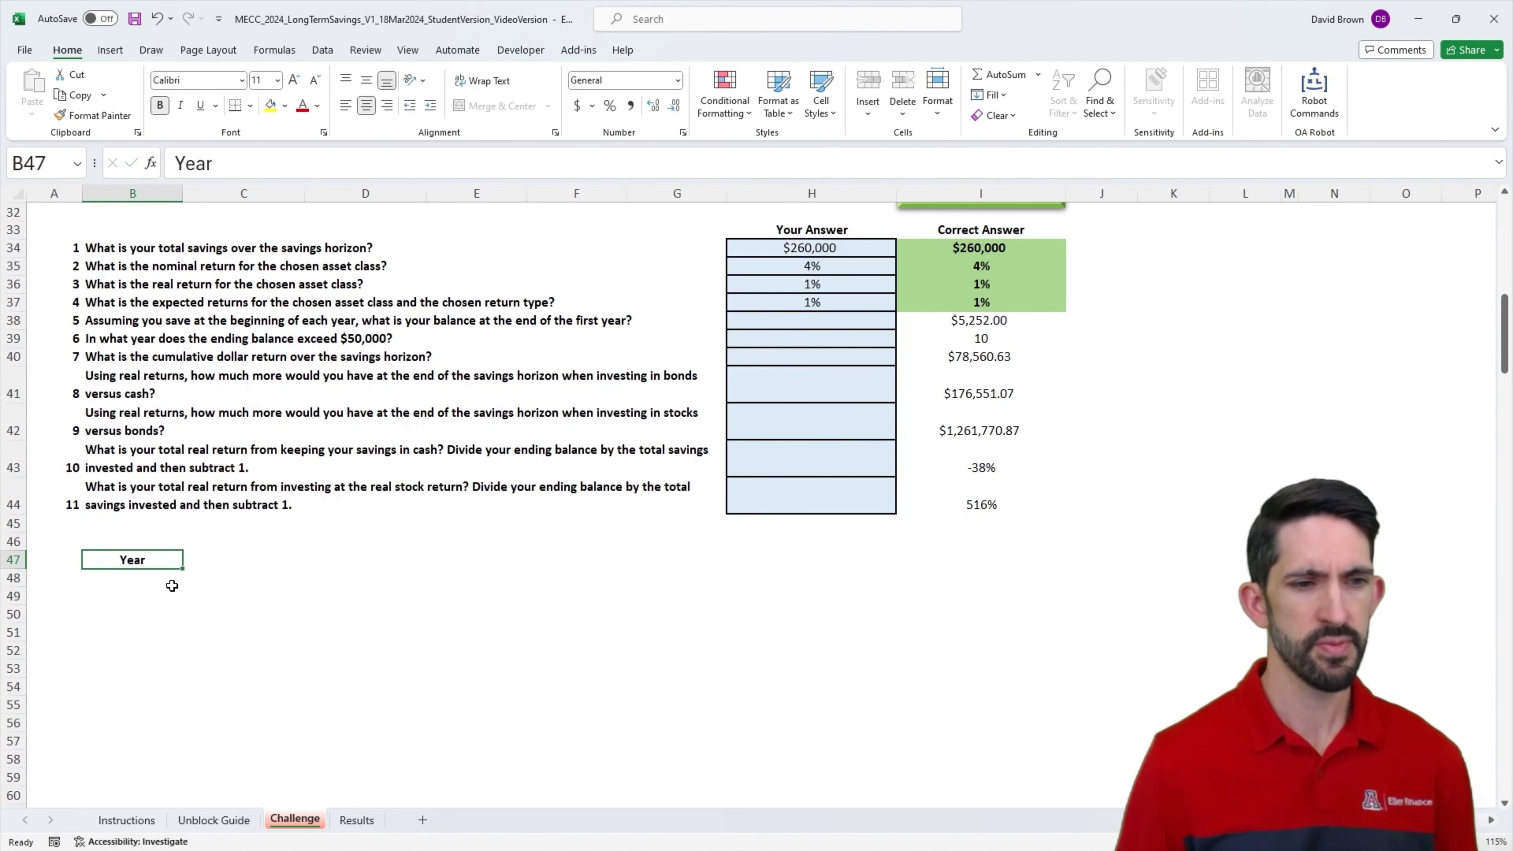
{"action": "type", "text": "Yeas"}
{"action": "key", "text": "ctrl+Return"}
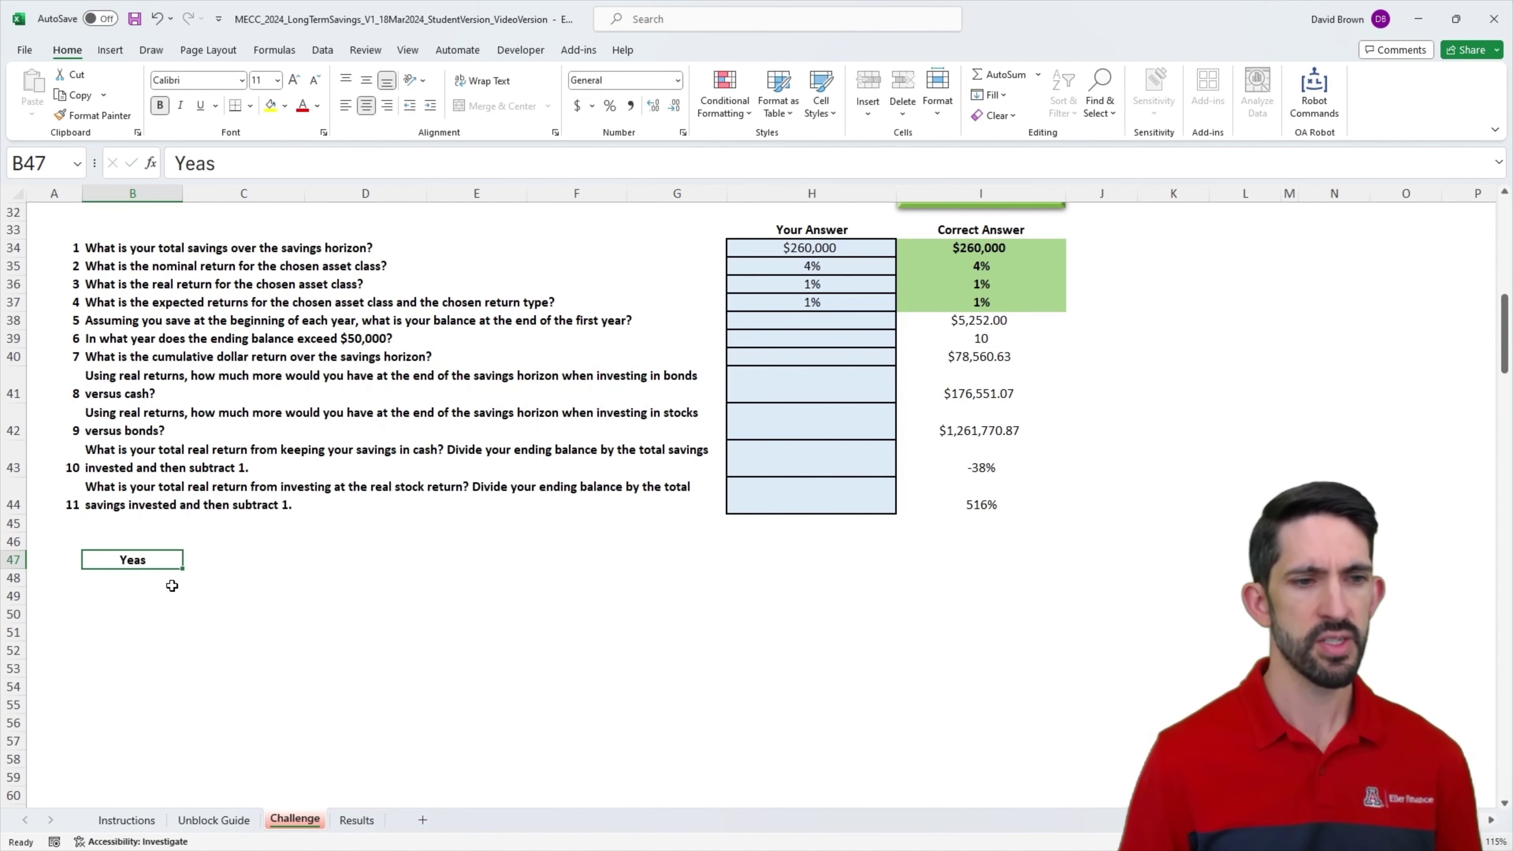
{"action": "key", "text": "F2"}
{"action": "key", "text": "BackSpace"}
{"action": "type", "text": "r"}
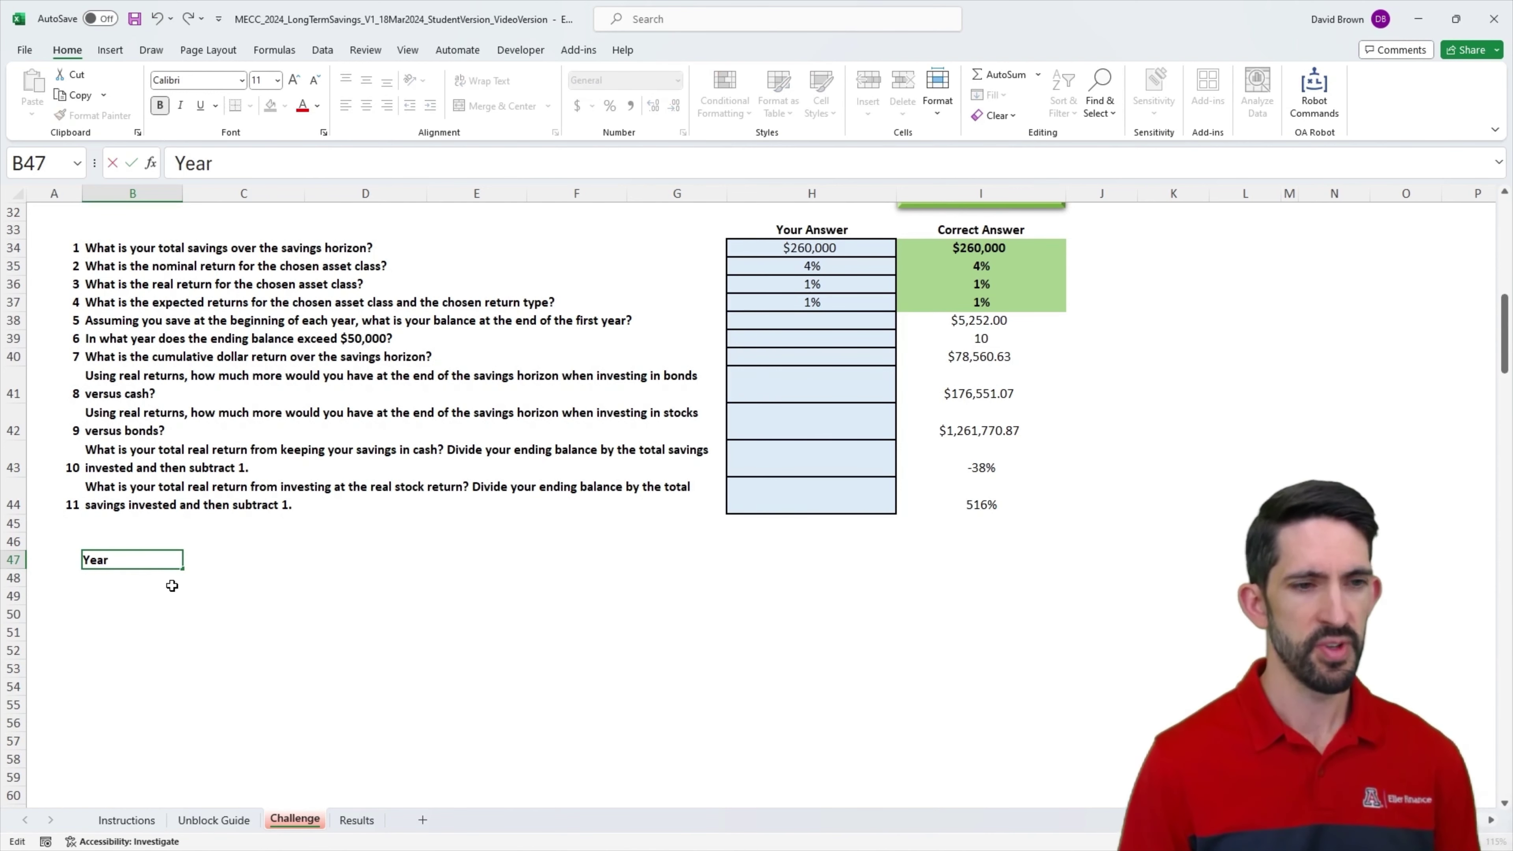
{"action": "type", "text": "s"}
{"action": "key", "text": "ctrl+Return"}
Step: Generate the year numbers 1 to 50 from B48 with =SEQUENCE(50)
{"action": "left_click", "coordinate": [171, 586]}
{"action": "type", "text": "=s"}
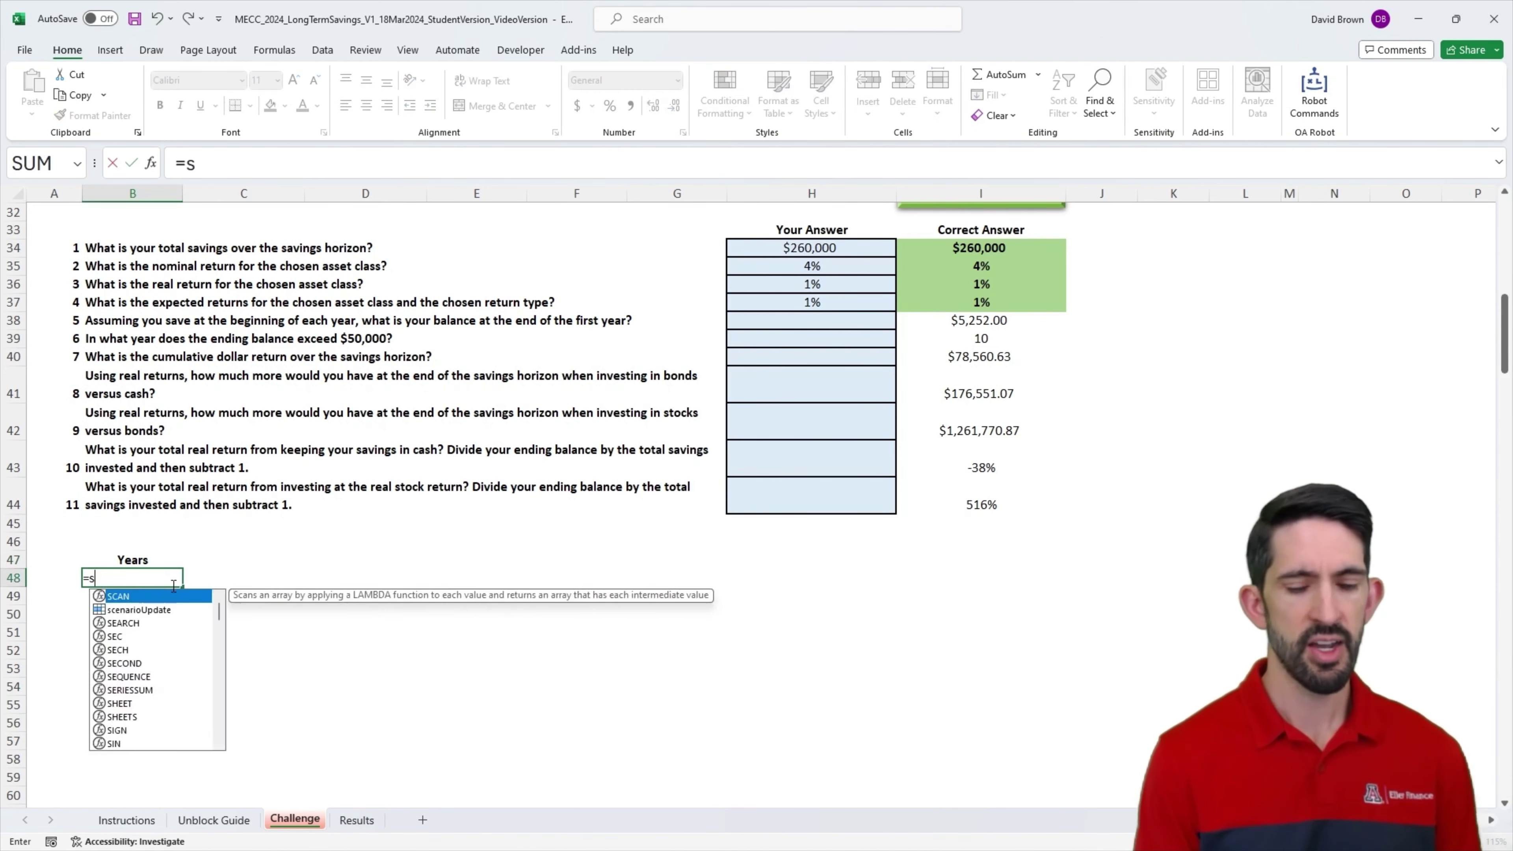
{"action": "type", "text": "equence(50"}
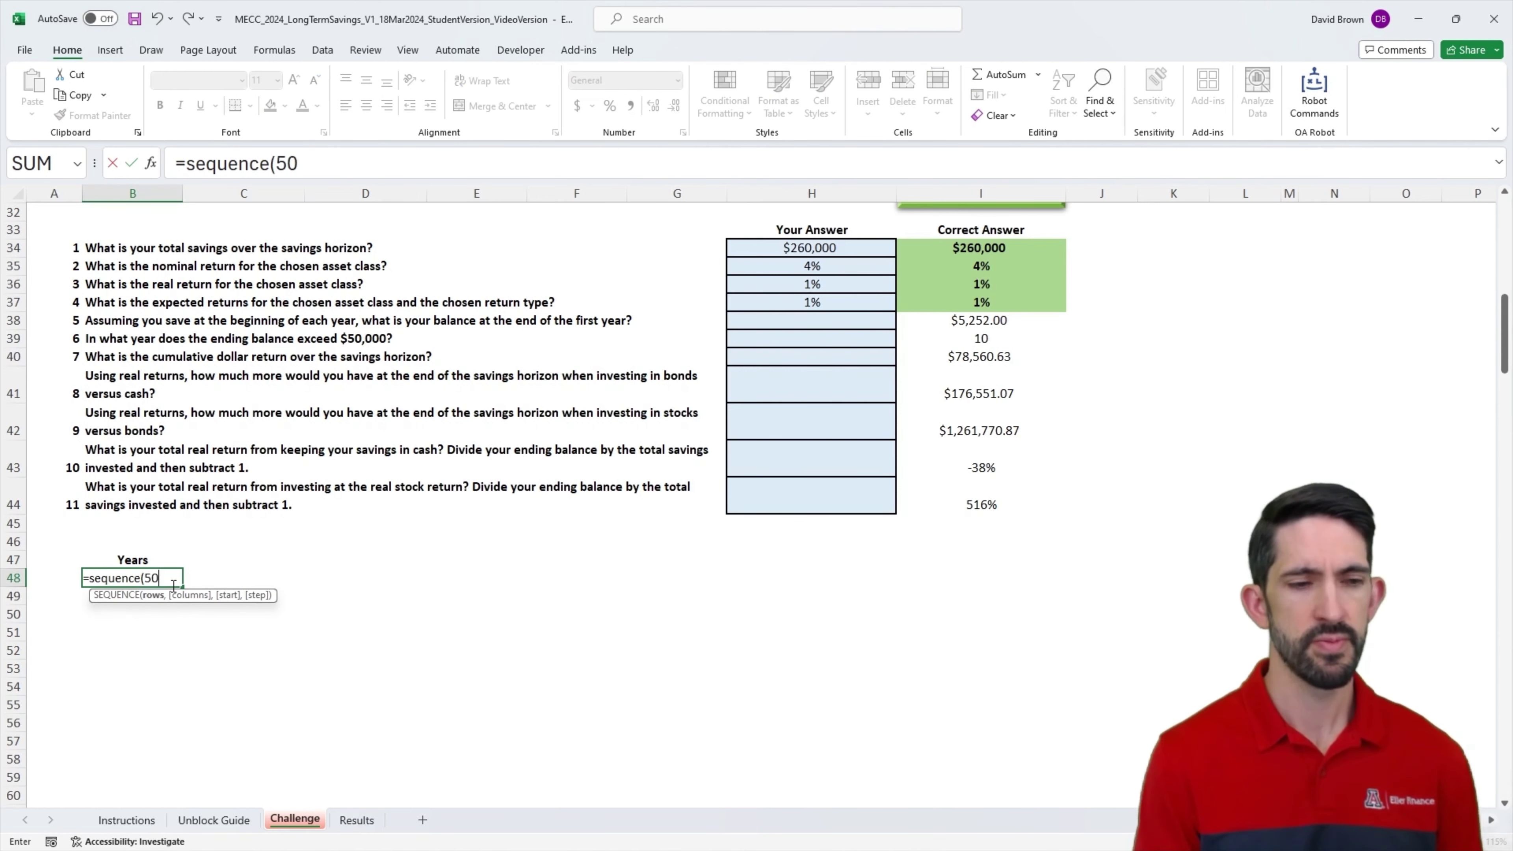
{"action": "type", "text": ")"}
{"action": "key", "text": "ctrl+Return"}
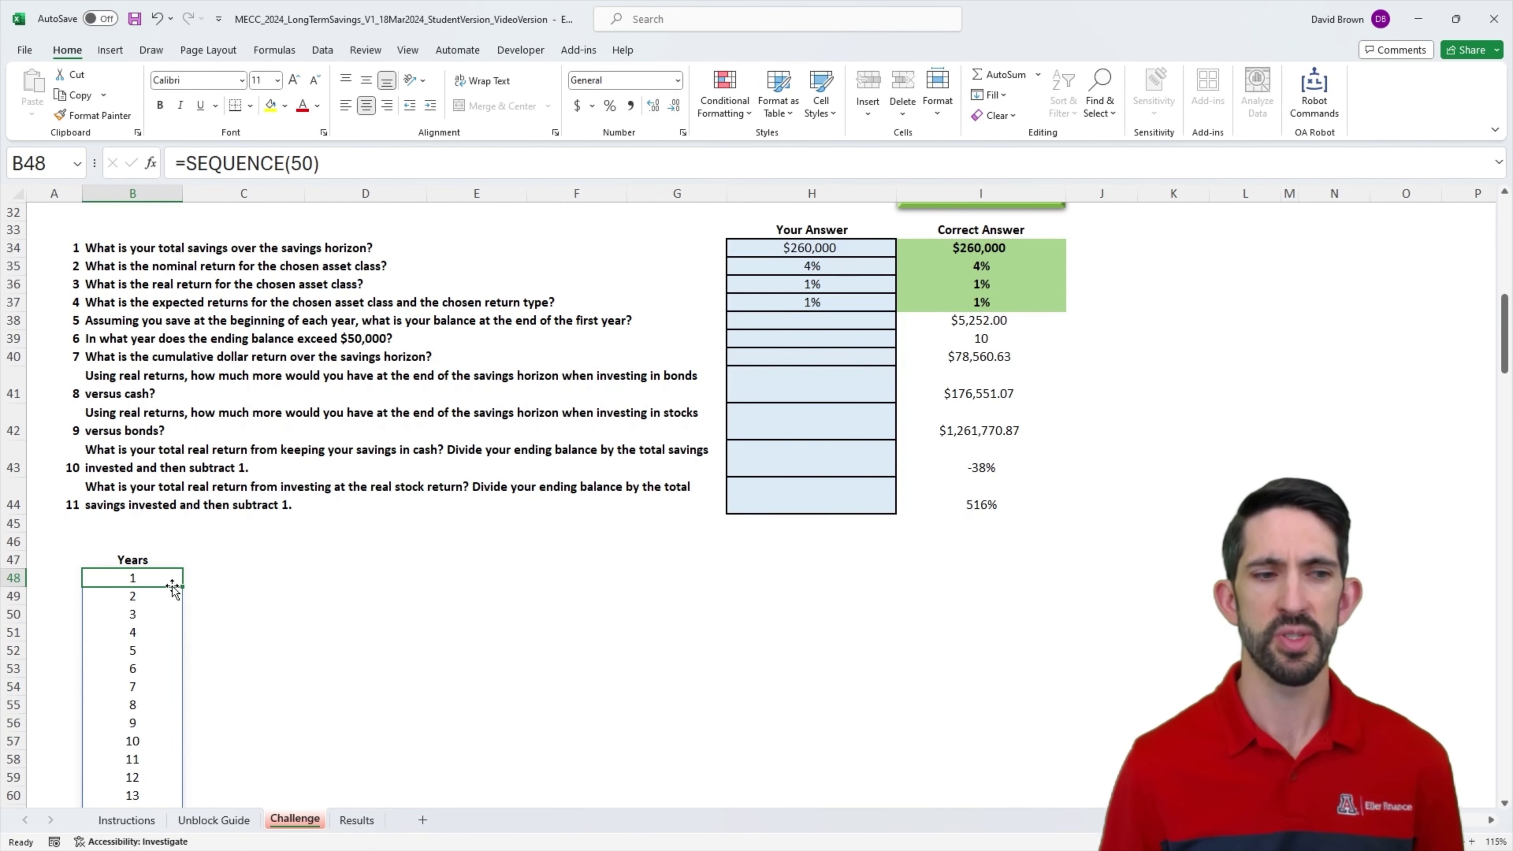
Step: Enter the headers Beg Balance, Additions, Return ($) and End Balance in C47:F47
{"action": "key", "text": "Up"}
{"action": "key", "text": "Right"}
{"action": "type", "text": "Beg Balanc"}
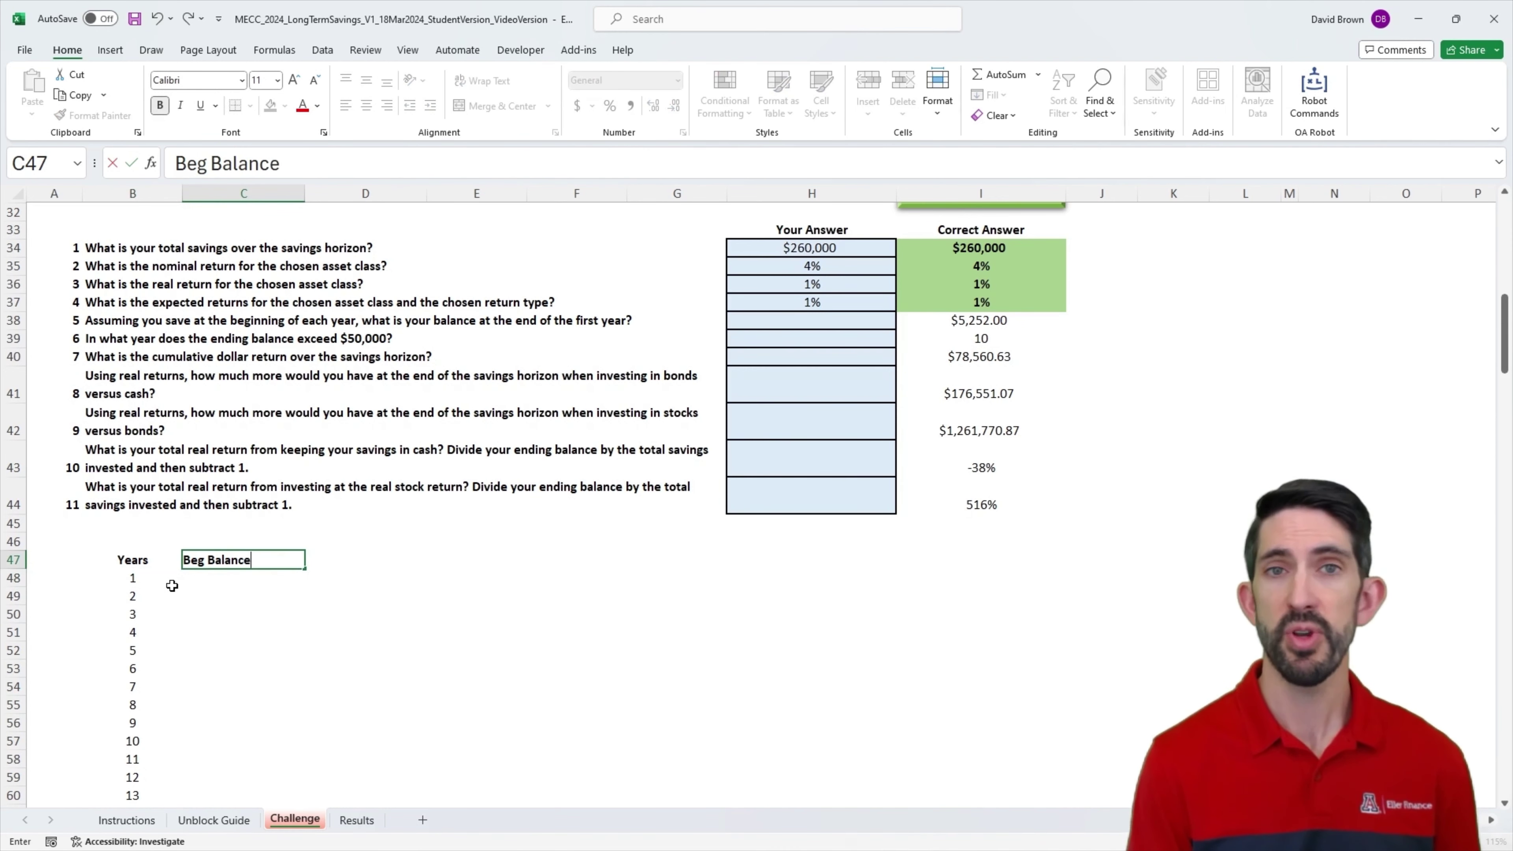
{"action": "key", "text": "Tab"}
{"action": "type", "text": "Additions"}
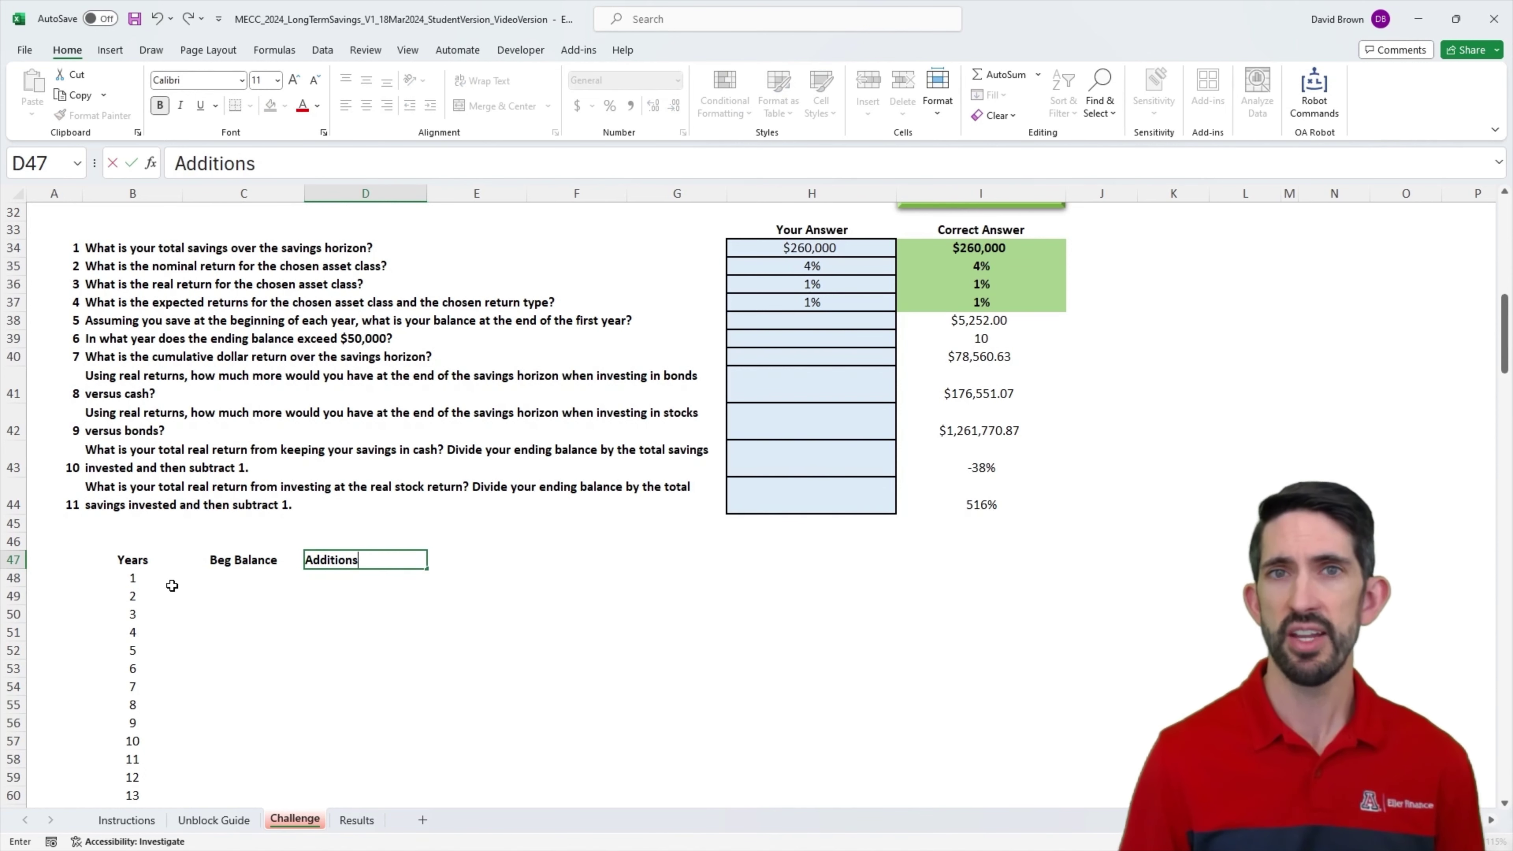
{"action": "key", "text": "Tab"}
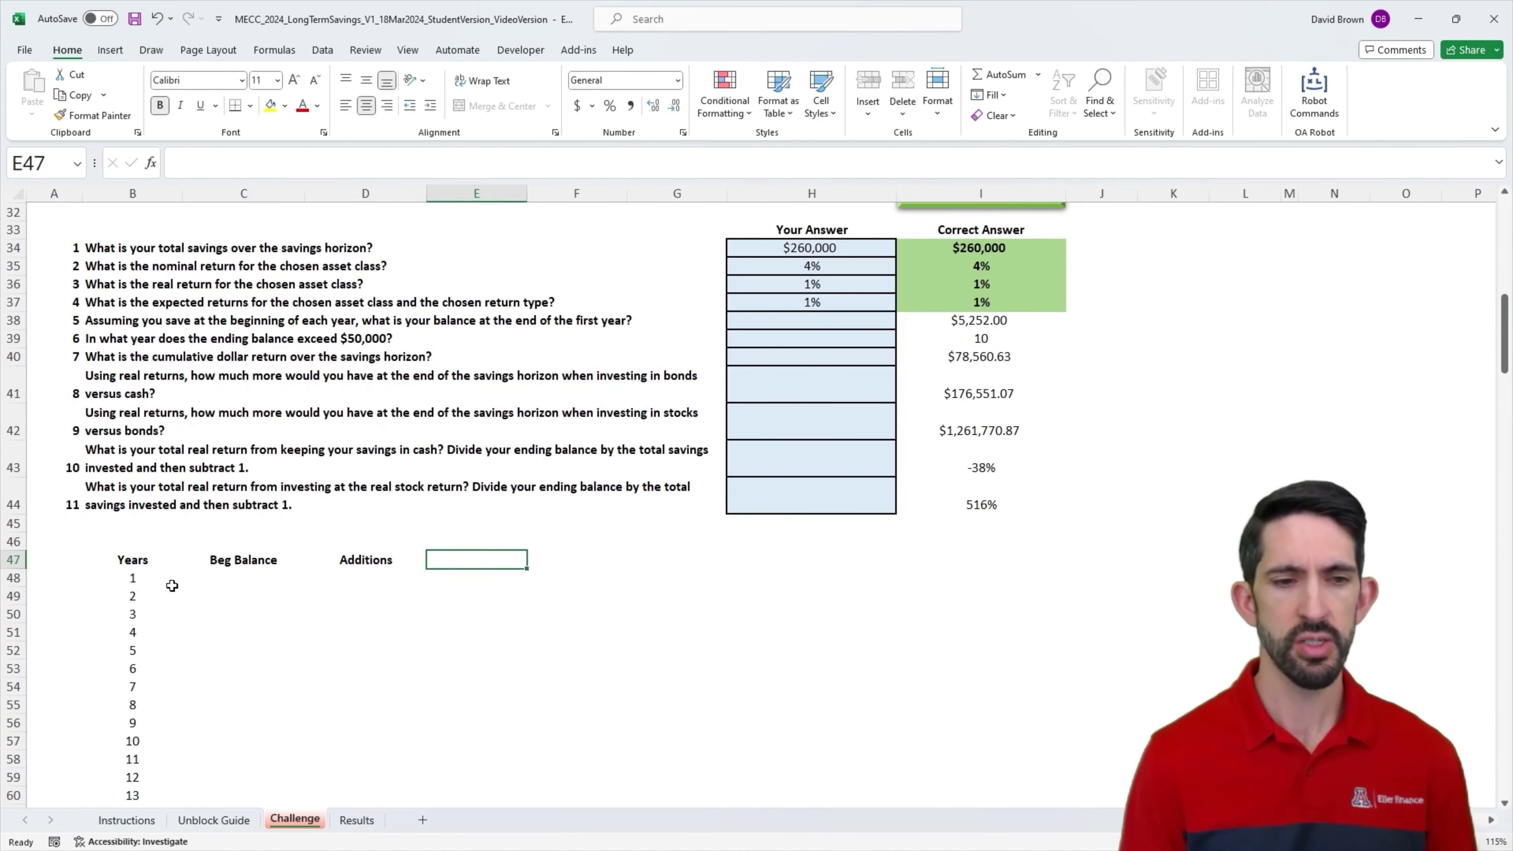
{"action": "type", "text": "Return ($"}
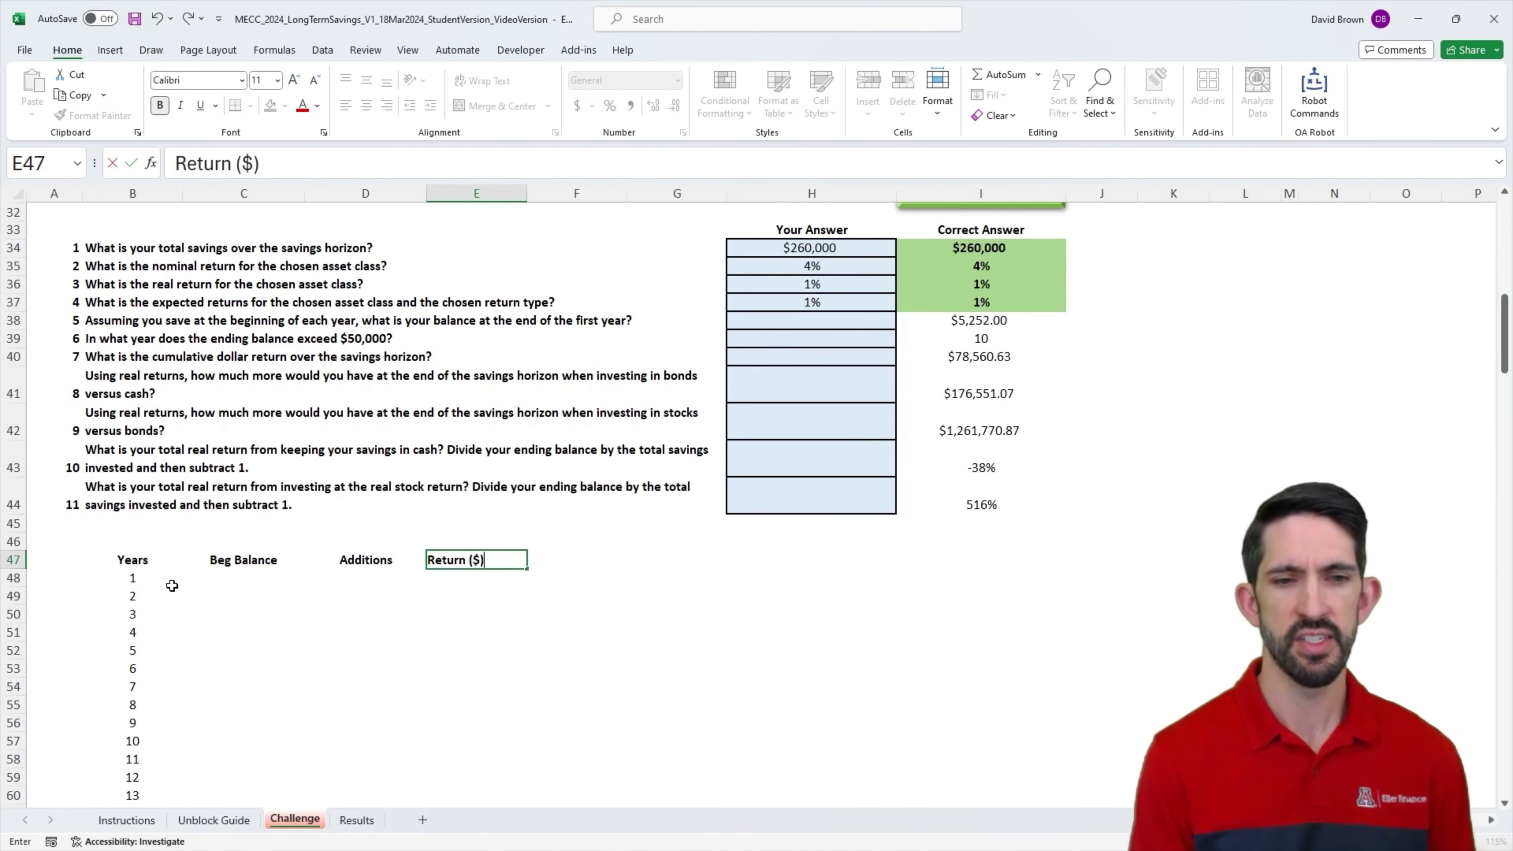
{"action": "key", "text": "ctrl+Return"}
{"action": "key", "text": "Right"}
{"action": "type", "text": "End Balance"}
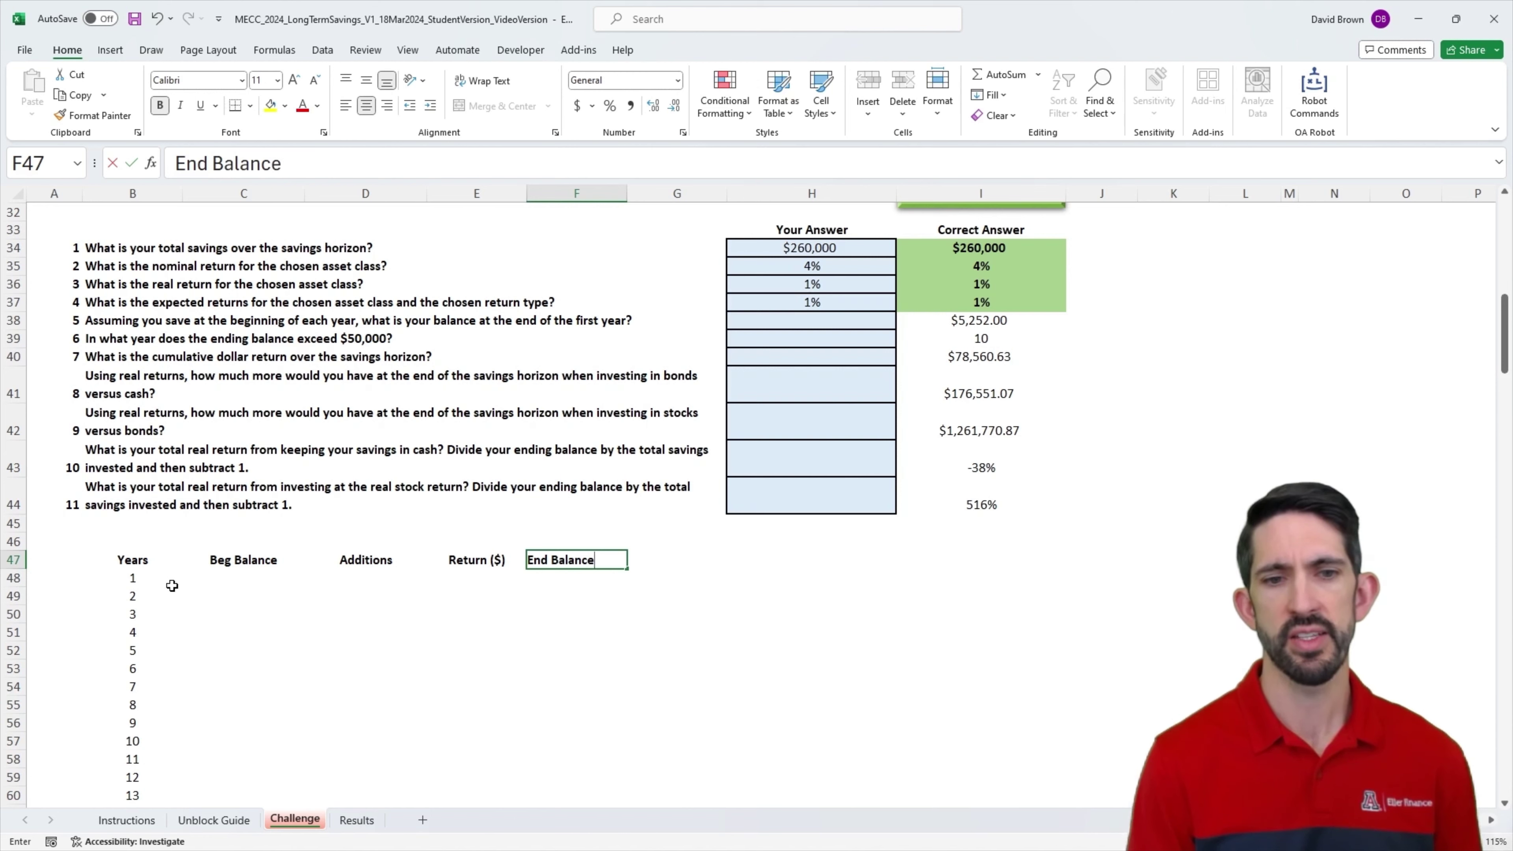
{"action": "key", "text": "ctrl+Return"}
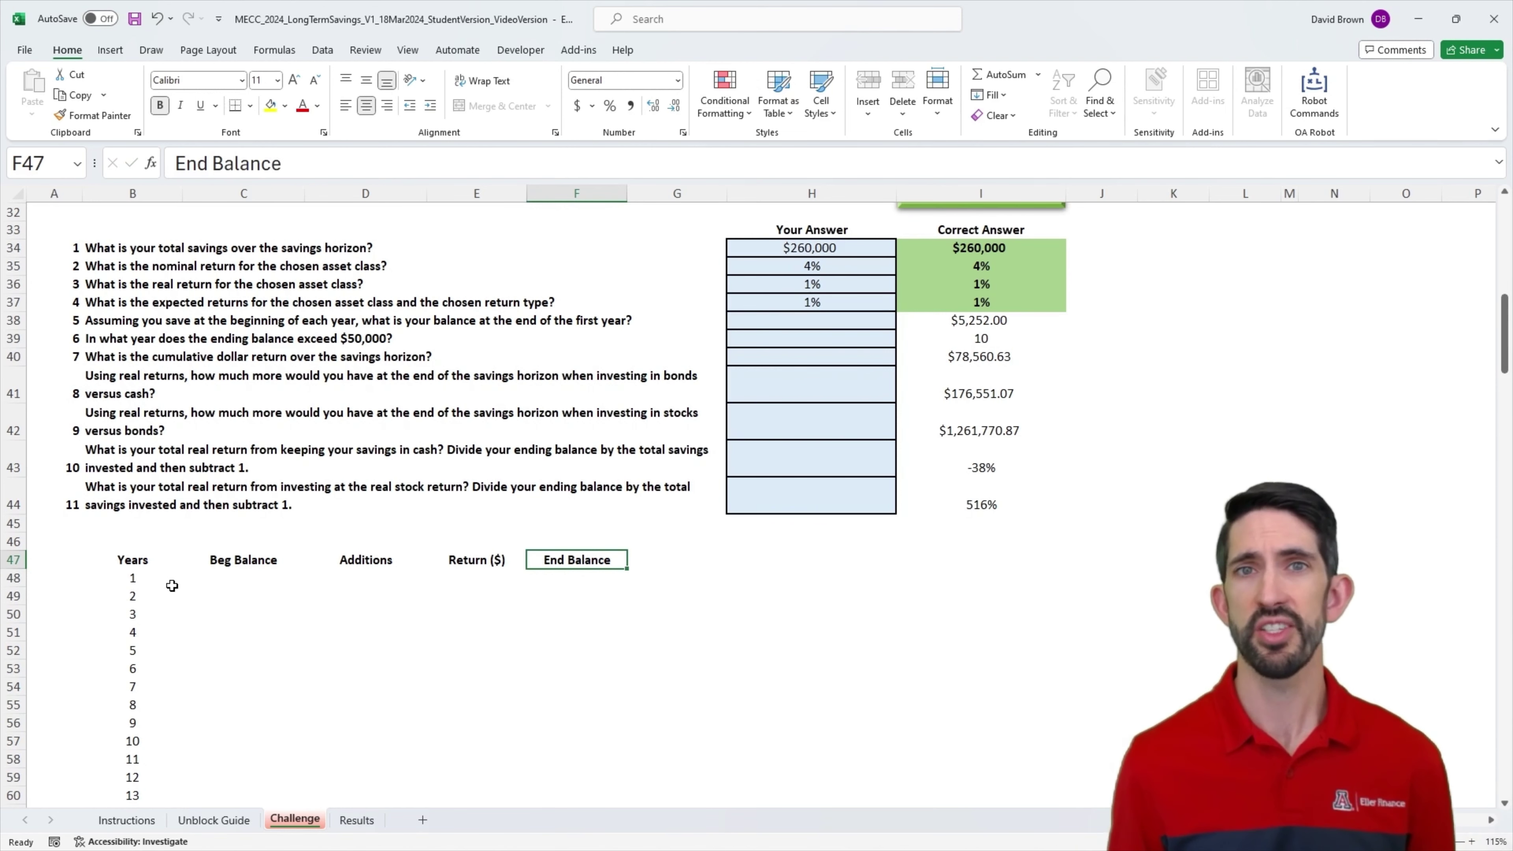
Step: Enter 0 in C48 as the year 1 beginning balance
{"action": "key", "text": "Left"}
{"action": "key", "text": "Down"}
{"action": "key", "text": "Left"}
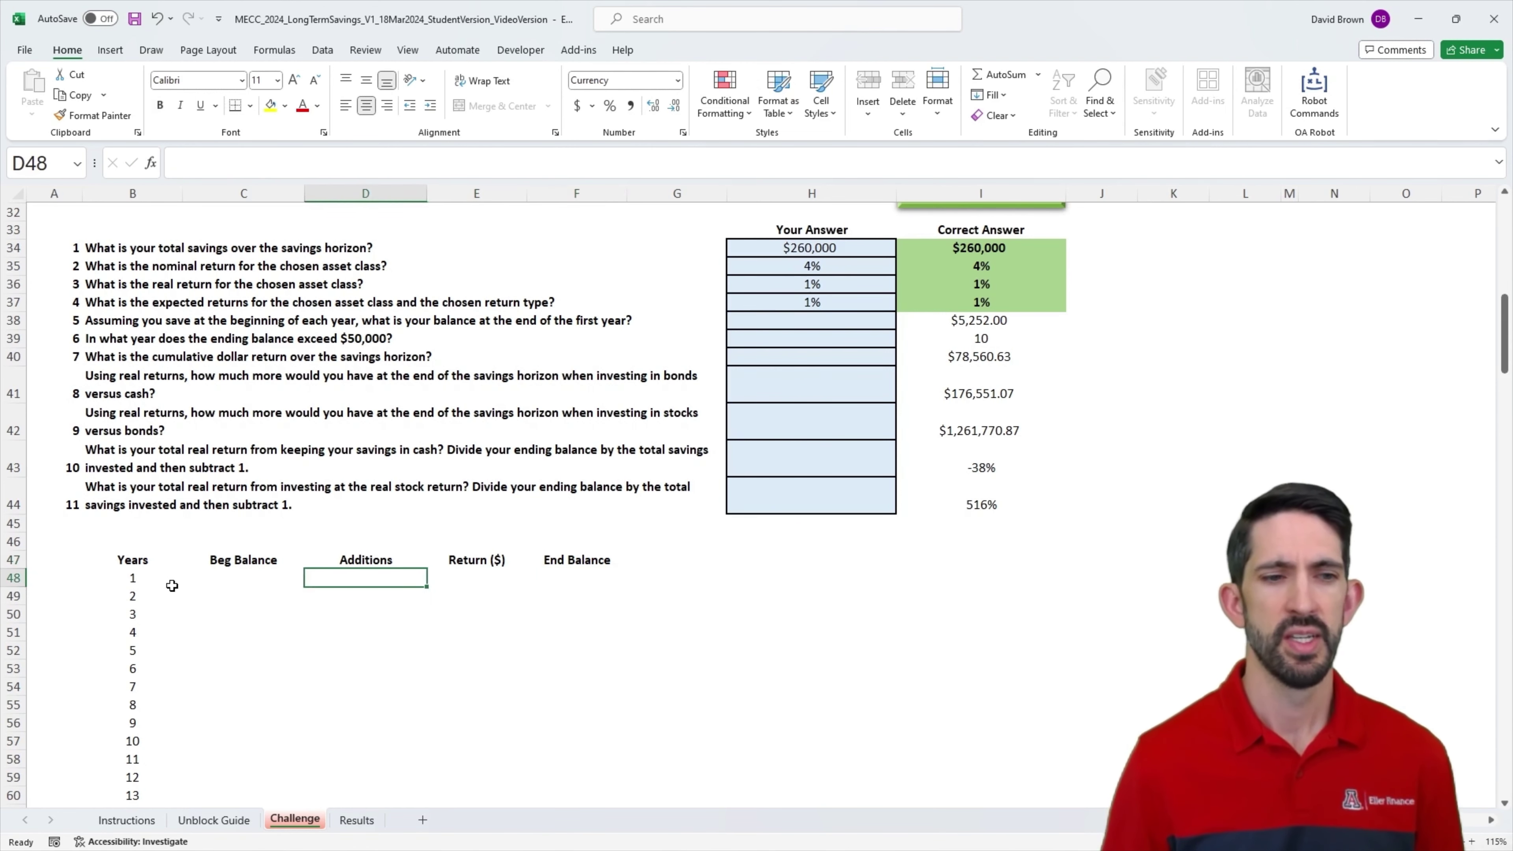
{"action": "key", "text": "Left"}
{"action": "type", "text": "0"}
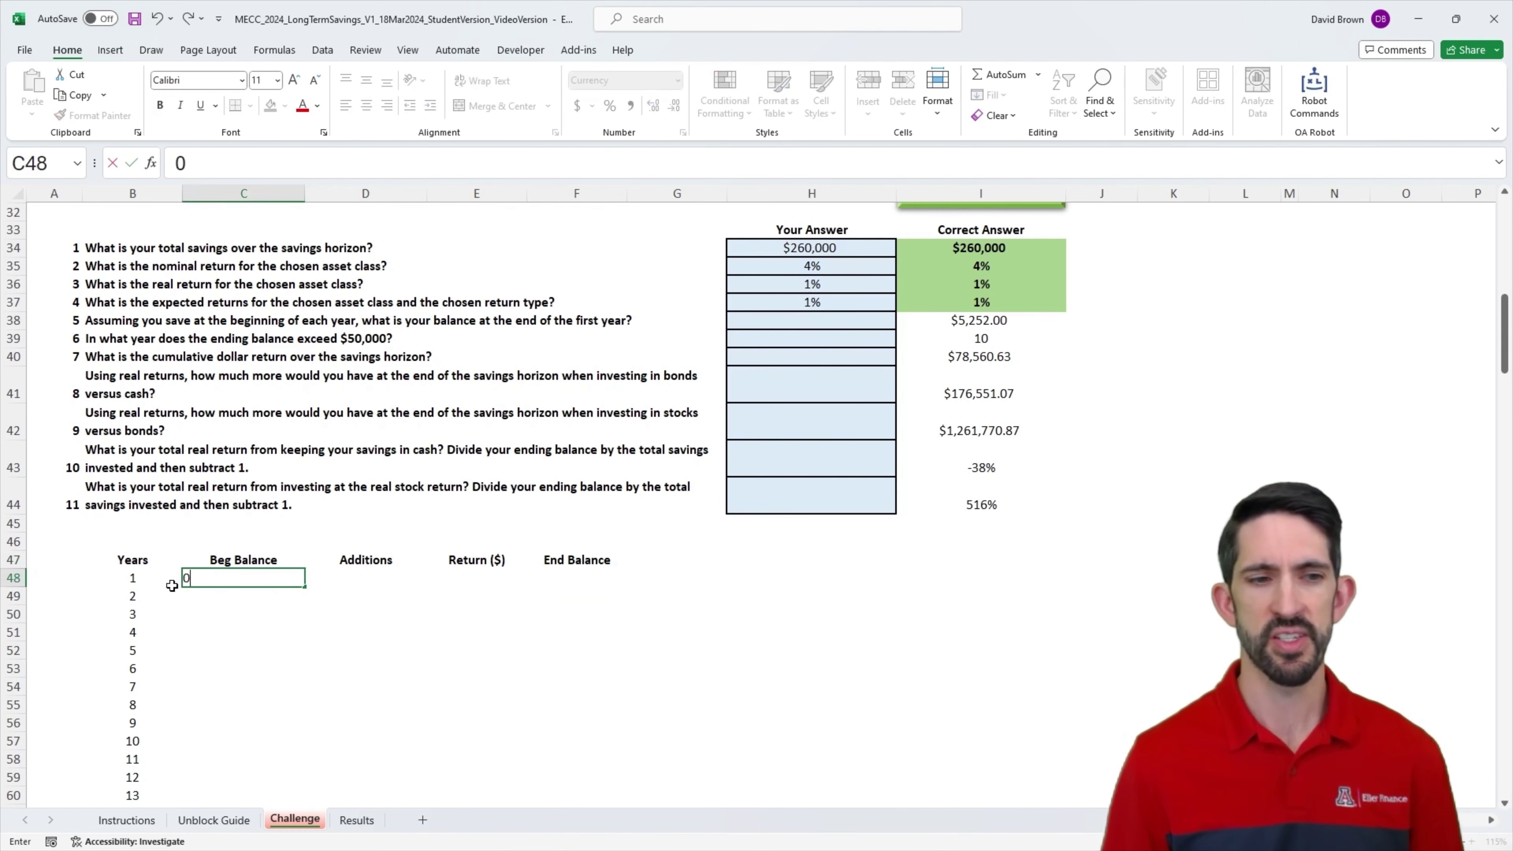
{"action": "key", "text": "Right"}
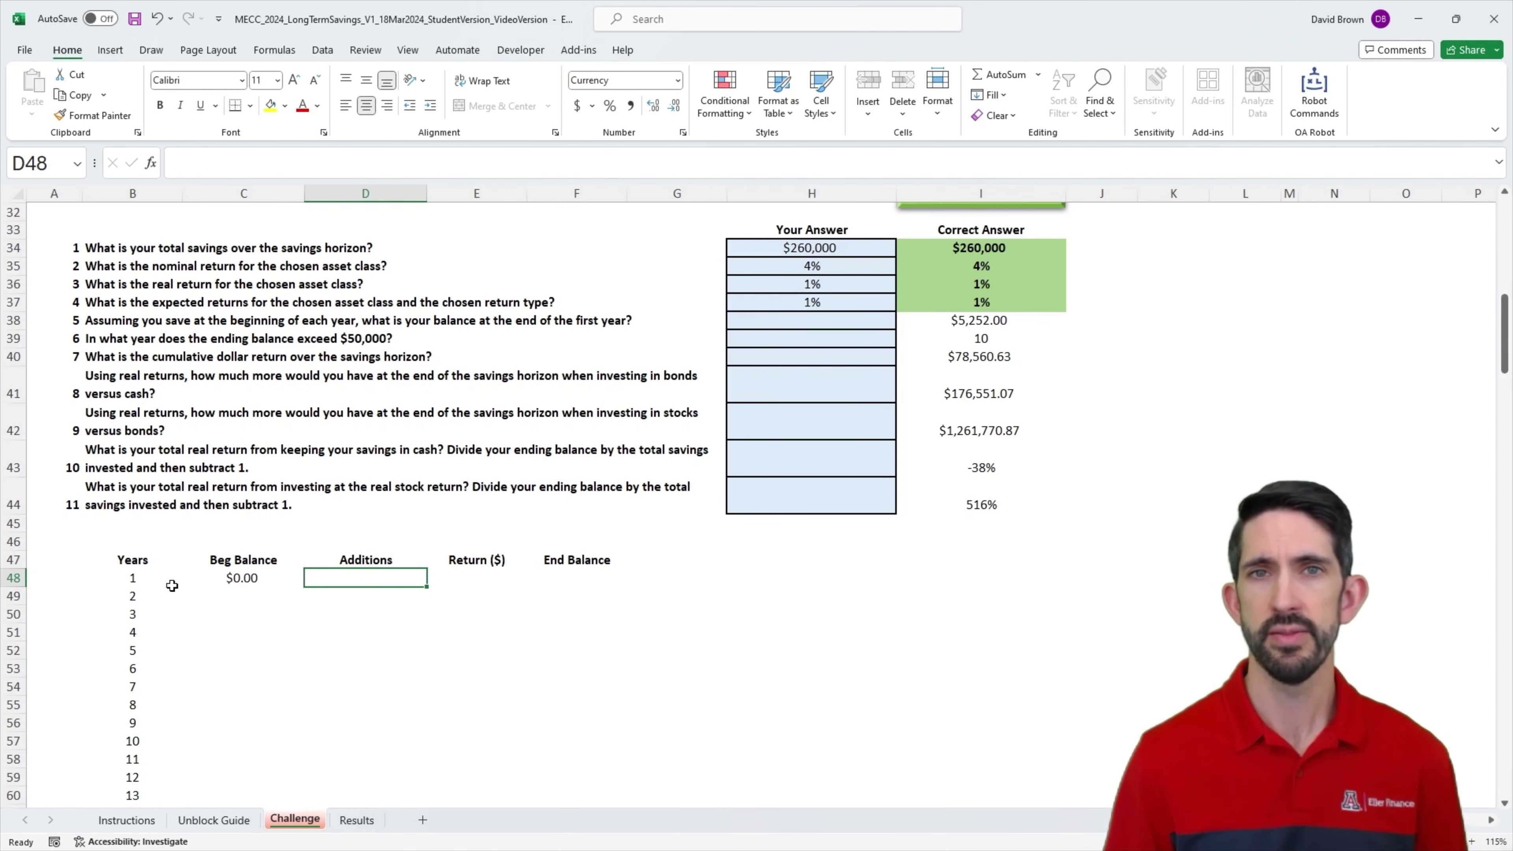
Step: Link the year 1 addition in D48 to the annual savings amount with the absolute reference =$I$23
{"action": "type", "text": "="}
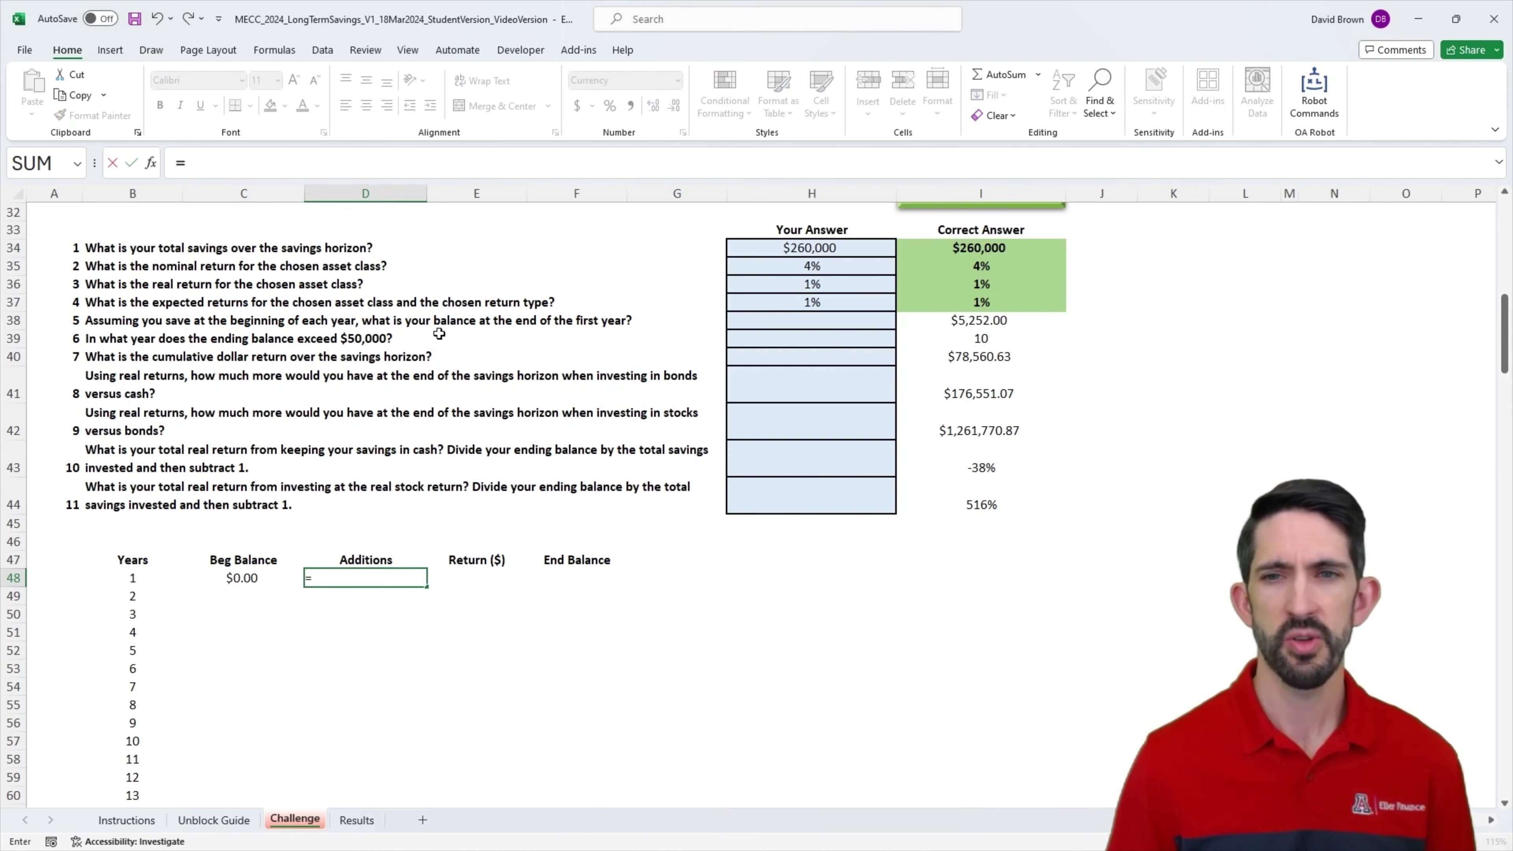
{"action": "scroll", "coordinate": [837, 374], "scroll_direction": "up", "scroll_amount": 1}
{"action": "scroll", "coordinate": [837, 374], "scroll_direction": "up", "scroll_amount": 3}
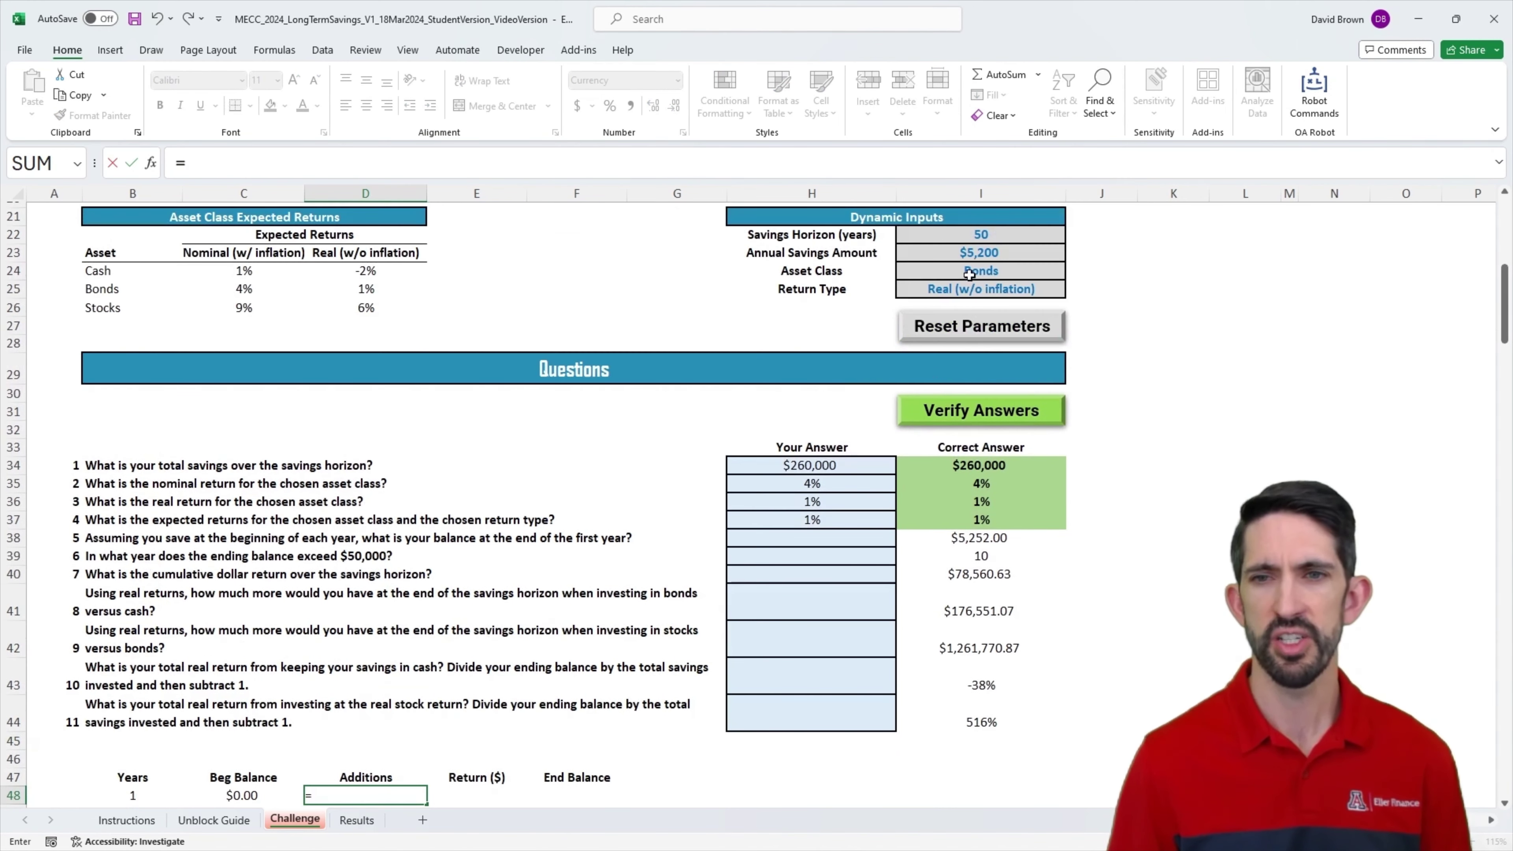
{"action": "left_click", "coordinate": [987, 254]}
{"action": "key", "text": "F4"}
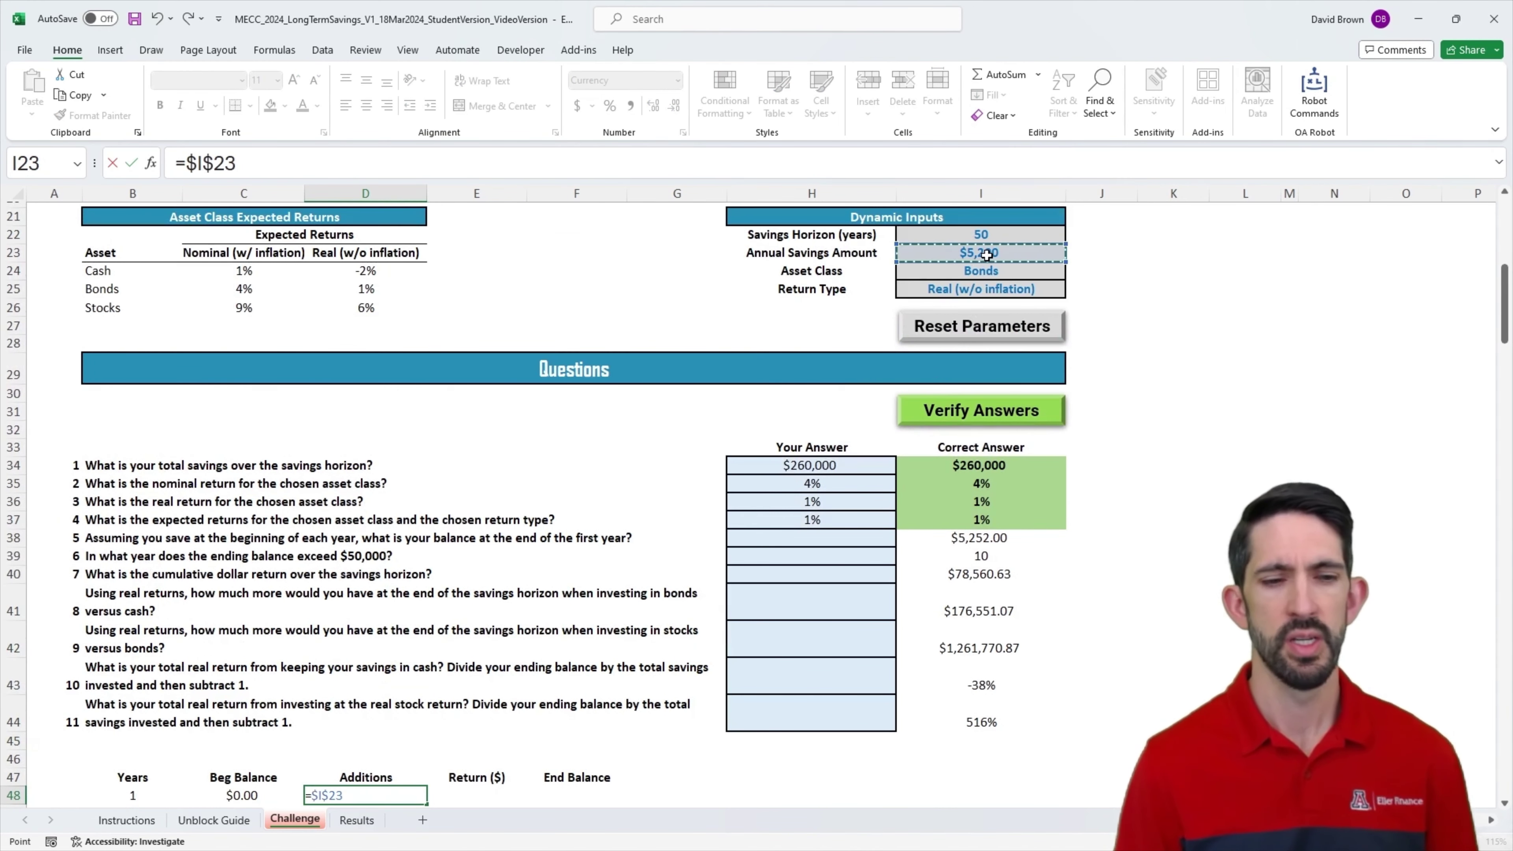
{"action": "key", "text": "ctrl+Return"}
Step: Calculate the year 1 dollar return in E48 with =(C48+D48)*$H$37, using the question 4 answer as the rate
{"action": "key", "text": "Right"}
{"action": "scroll", "coordinate": [987, 255], "scroll_direction": "down", "scroll_amount": 1}
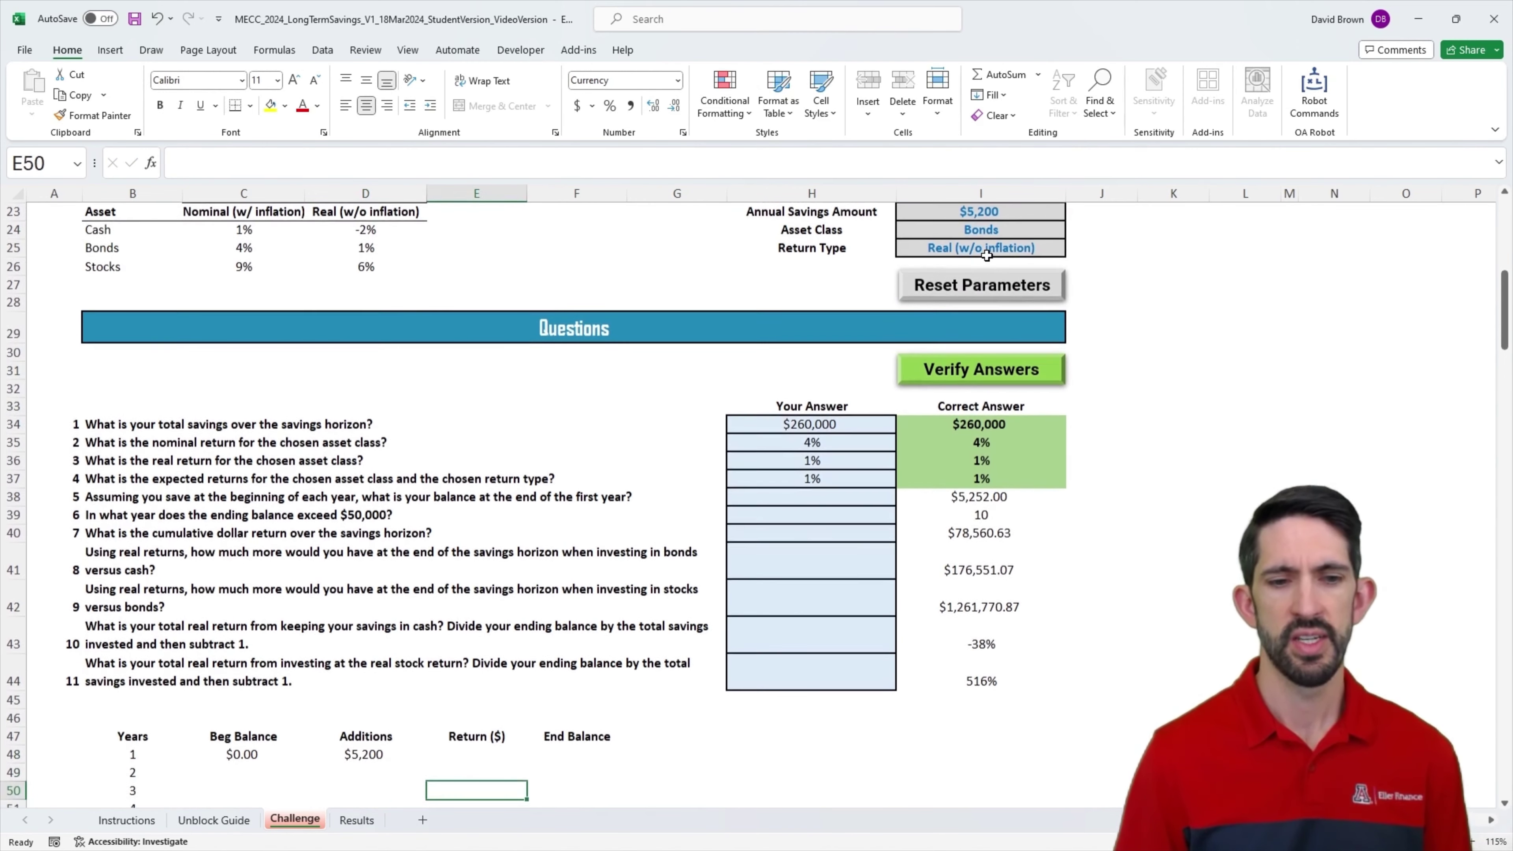
{"action": "left_click", "coordinate": [856, 478]}
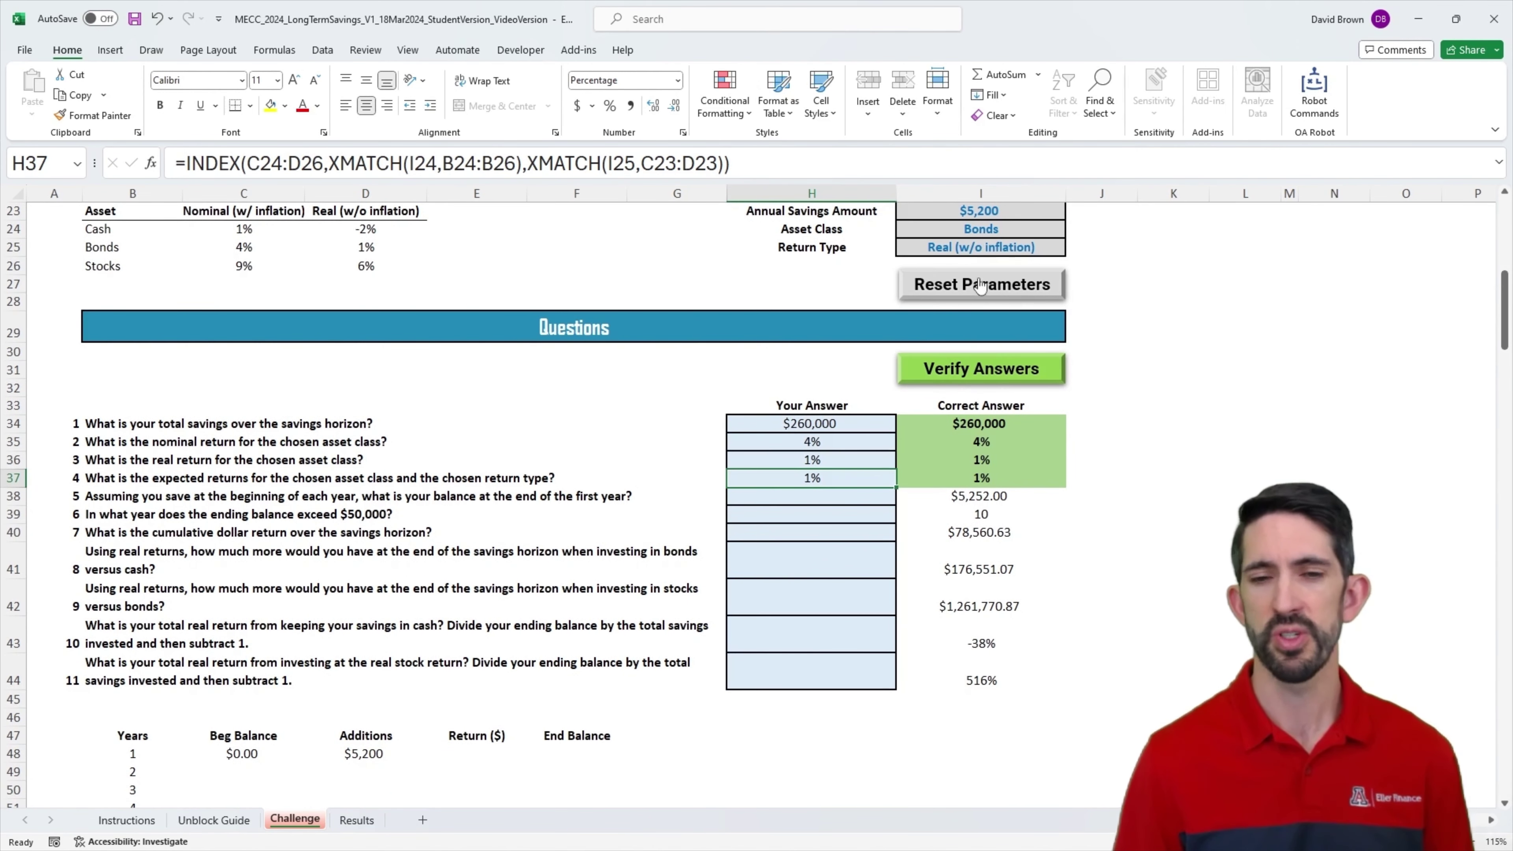
{"action": "left_click", "coordinate": [491, 758]}
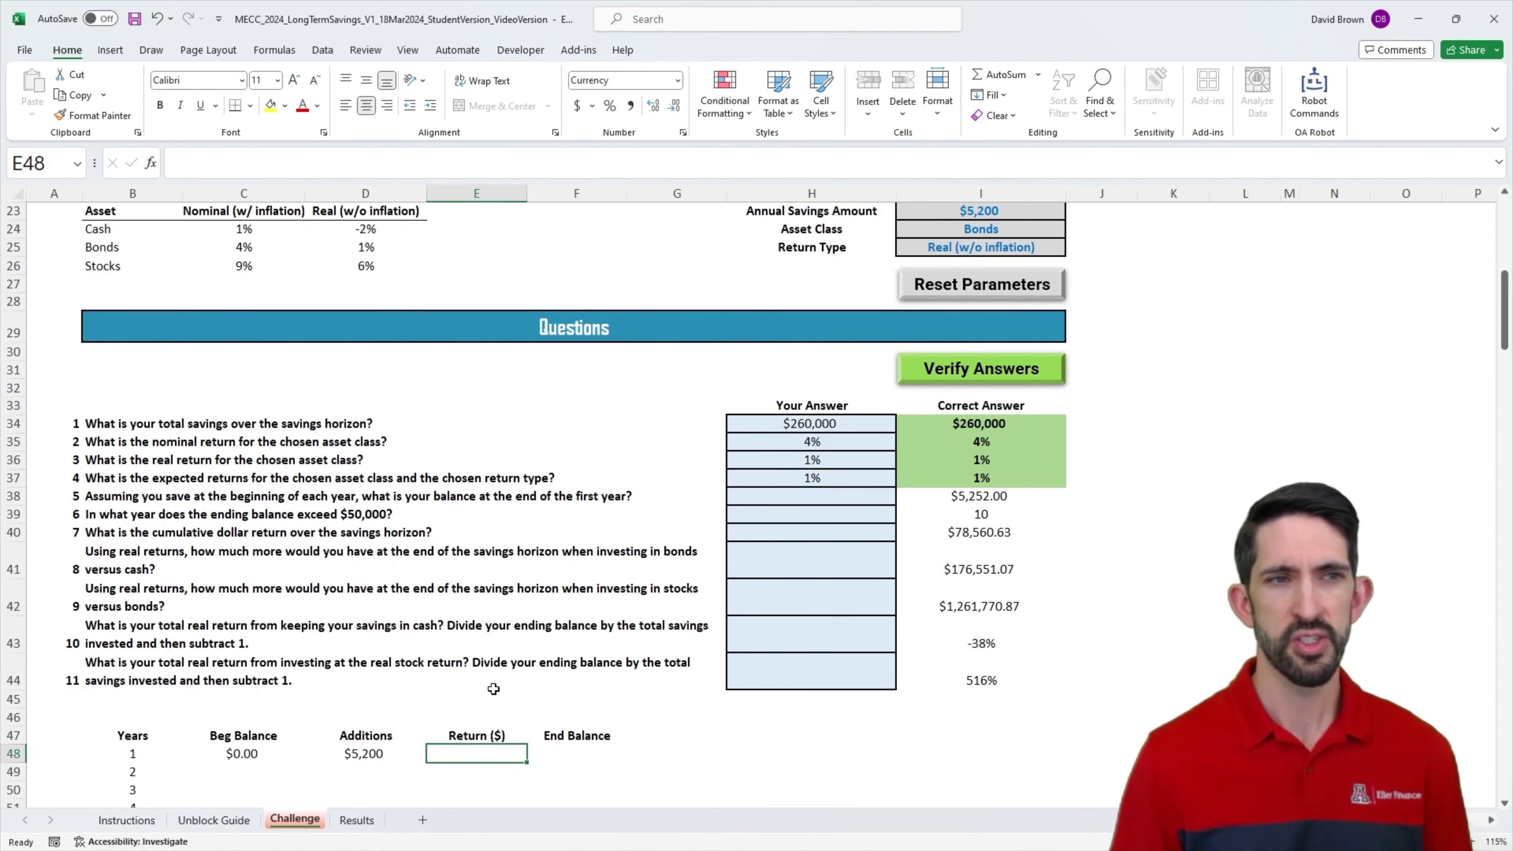
{"action": "type", "text": "=("}
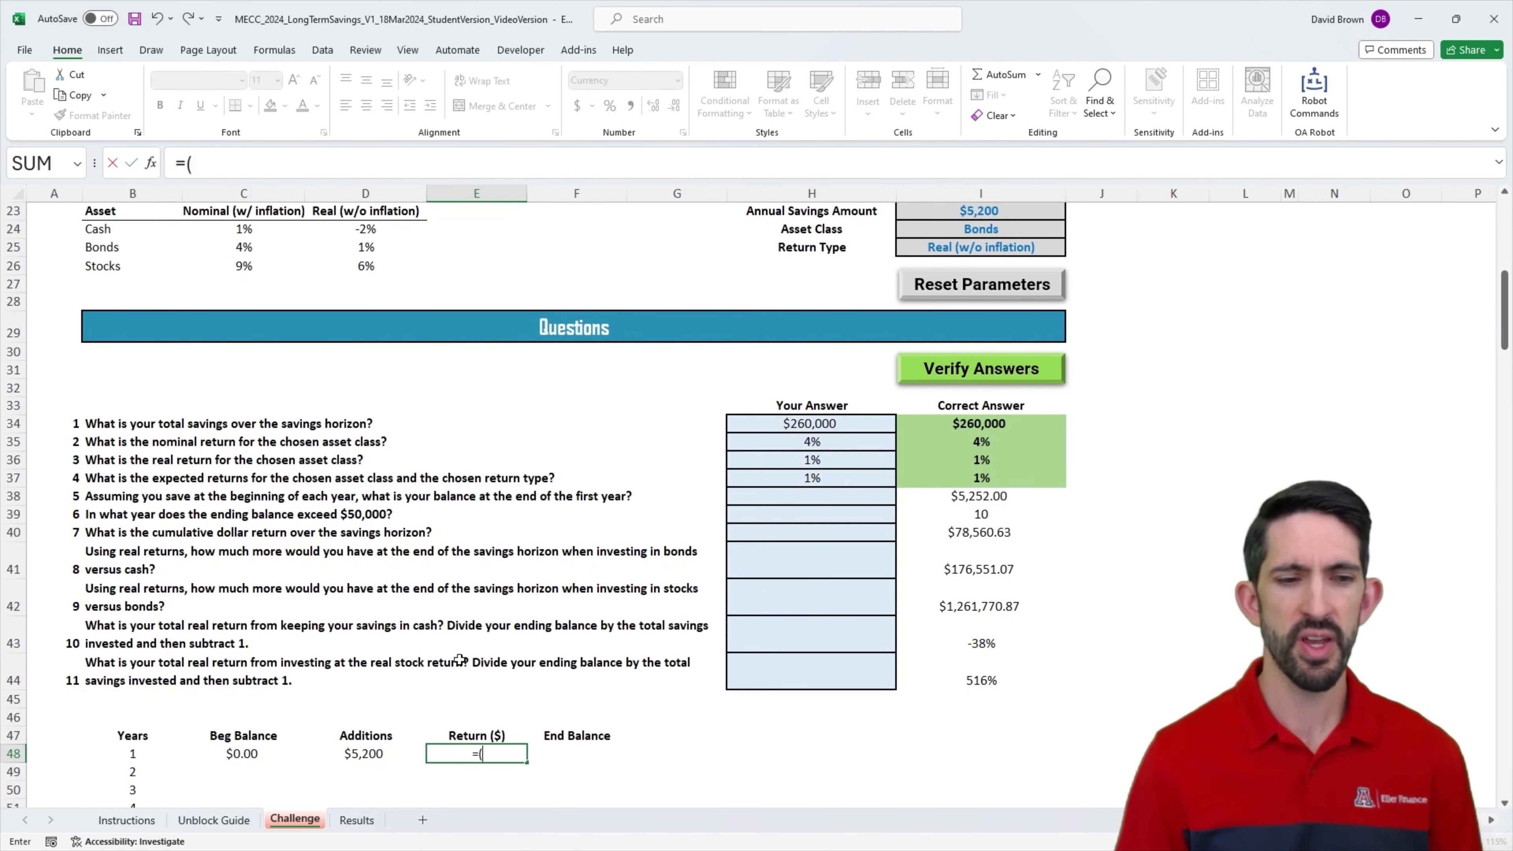
{"action": "left_click", "coordinate": [274, 762]}
{"action": "type", "text": "+"}
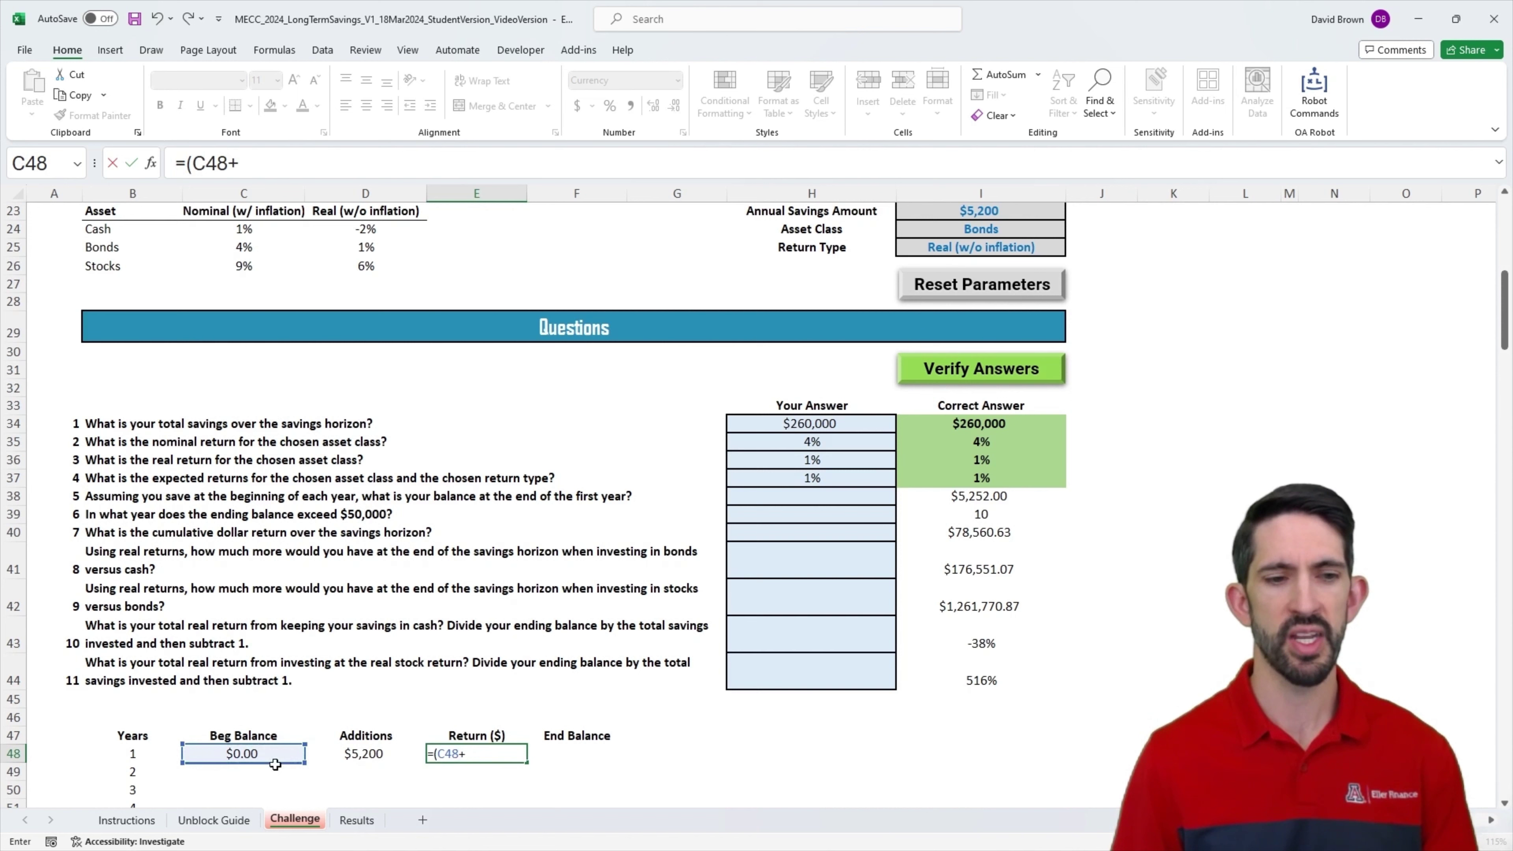
{"action": "left_click", "coordinate": [381, 763]}
{"action": "type", "text": ")*"}
{"action": "left_click", "coordinate": [831, 480]}
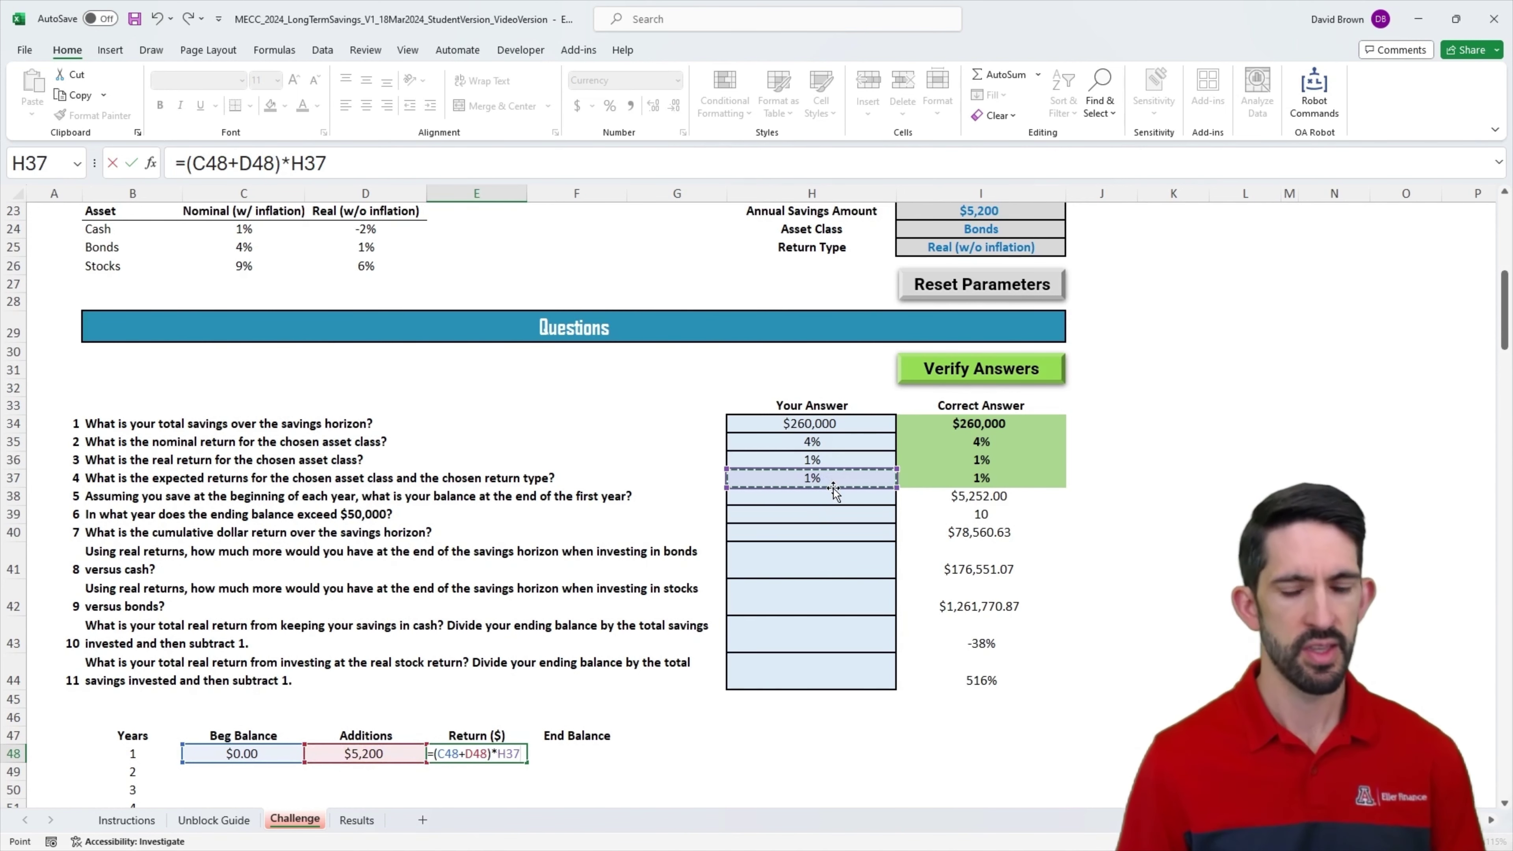
{"action": "key", "text": "F4"}
{"action": "key", "text": "ctrl+Return"}
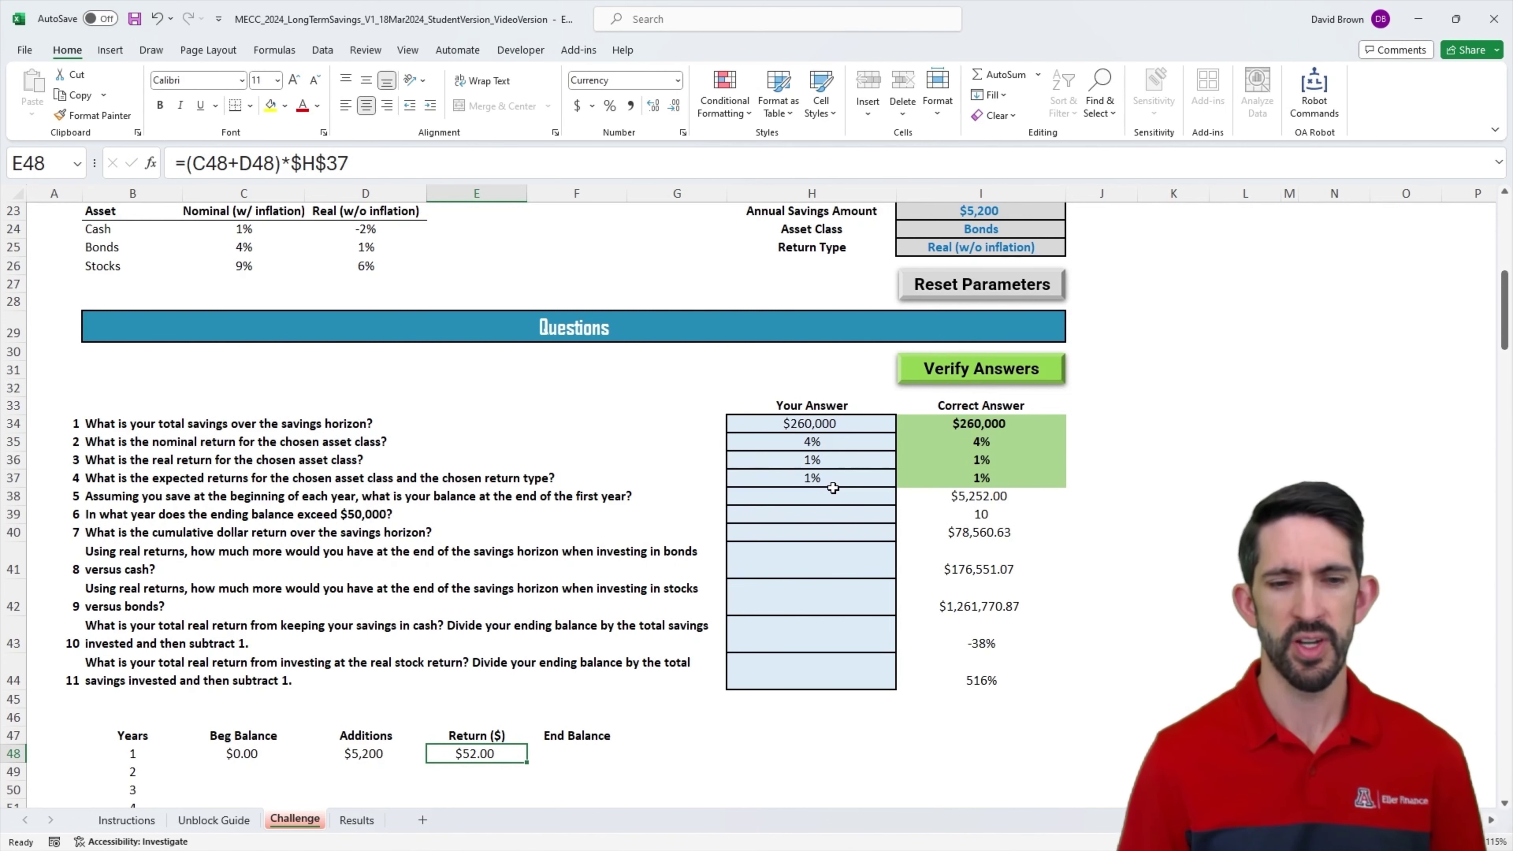
Step: Calculate the year 1 end balance in F48 with =SUM(C48:E48)
{"action": "key", "text": "Right"}
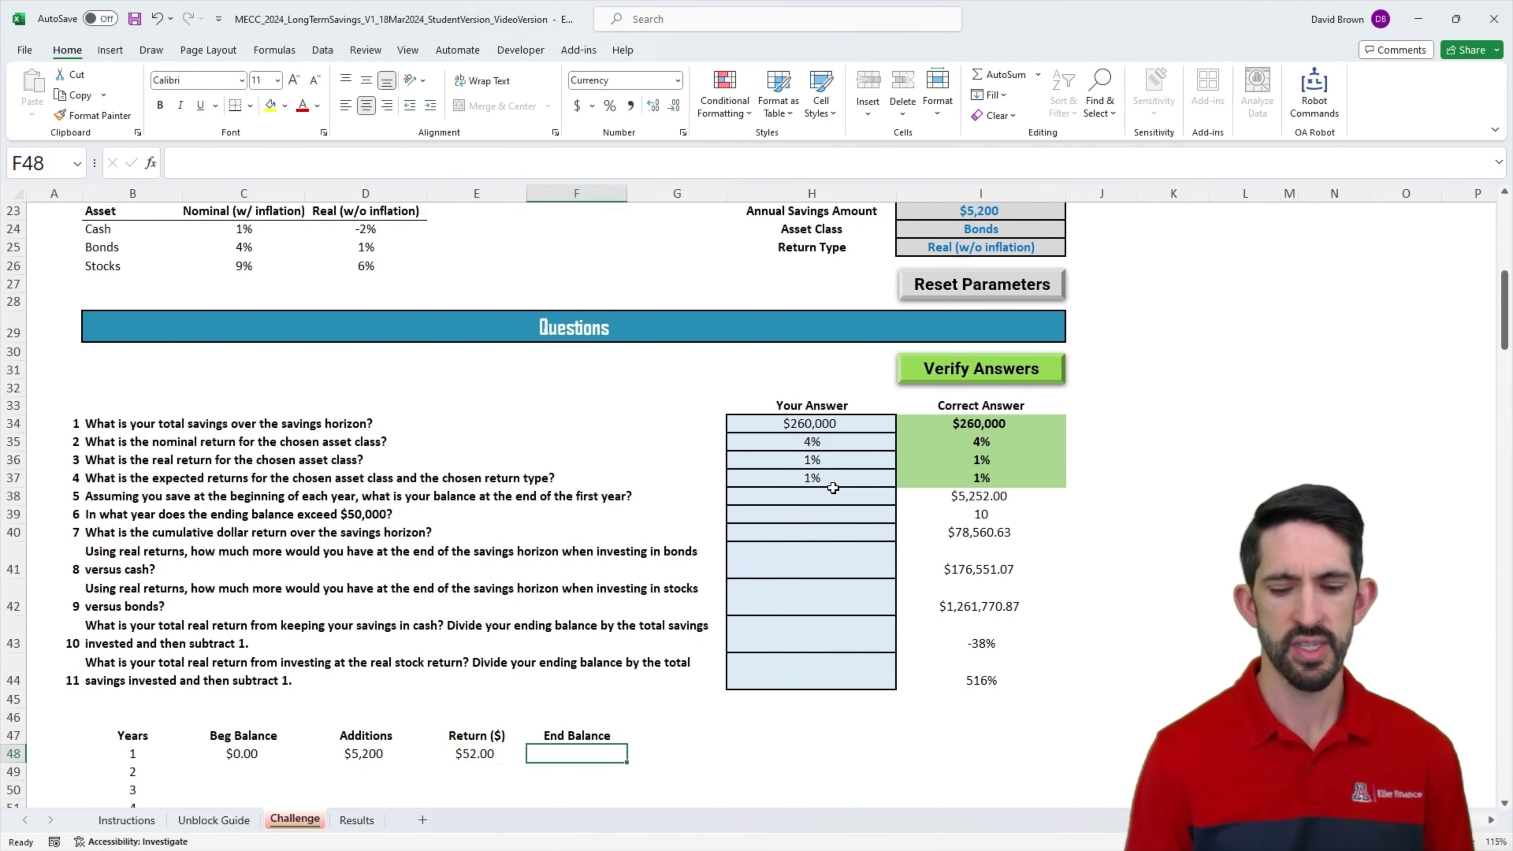
{"action": "type", "text": "=sum("}
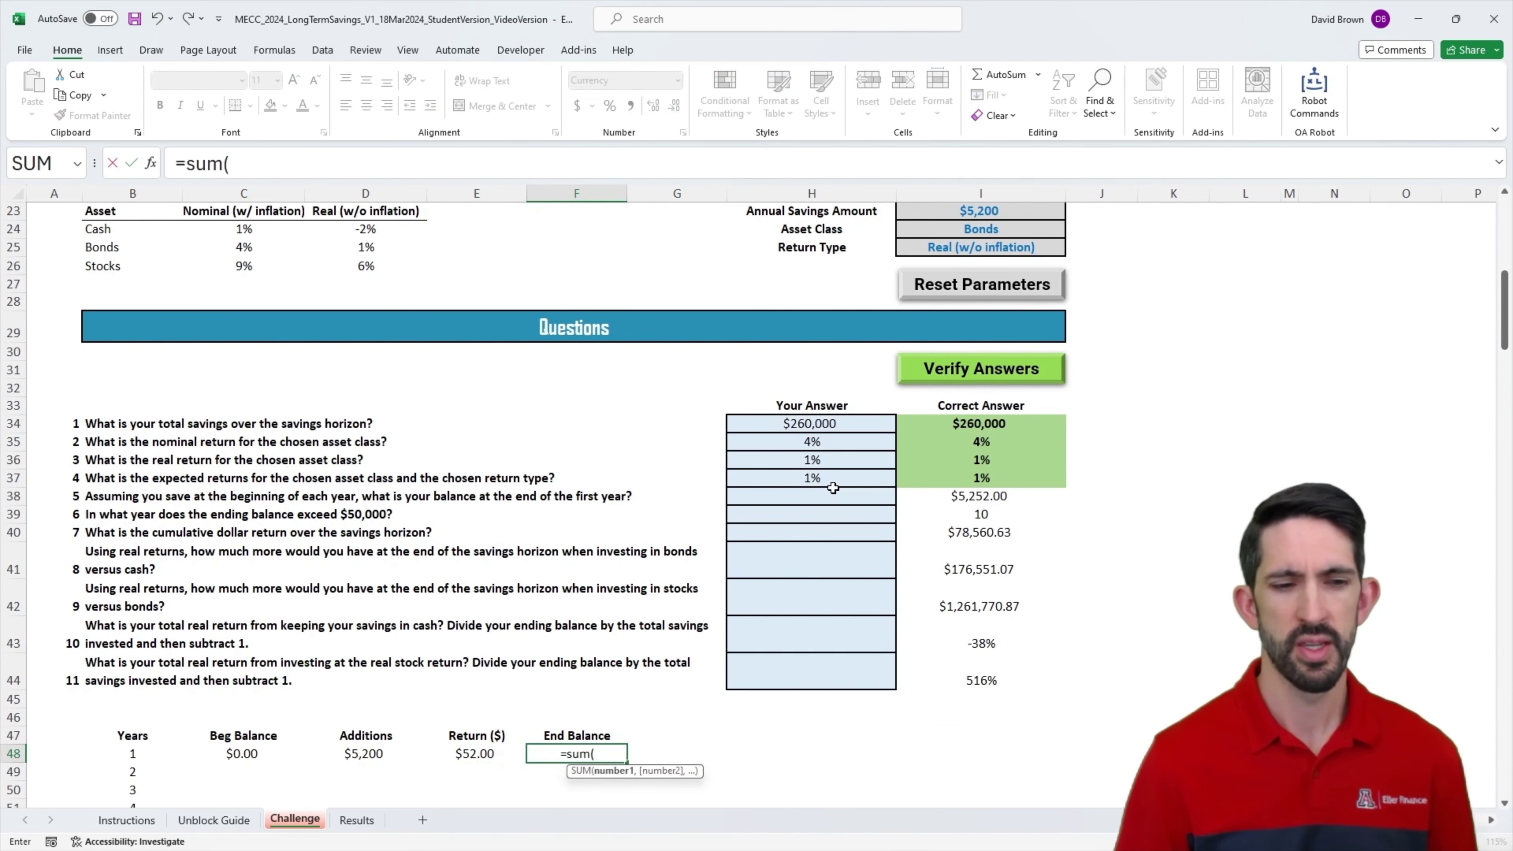
{"action": "key", "text": "Left"}
{"action": "key", "text": "Left"}
{"action": "key", "text": "Left"}
{"action": "key", "text": "shift+Right"}
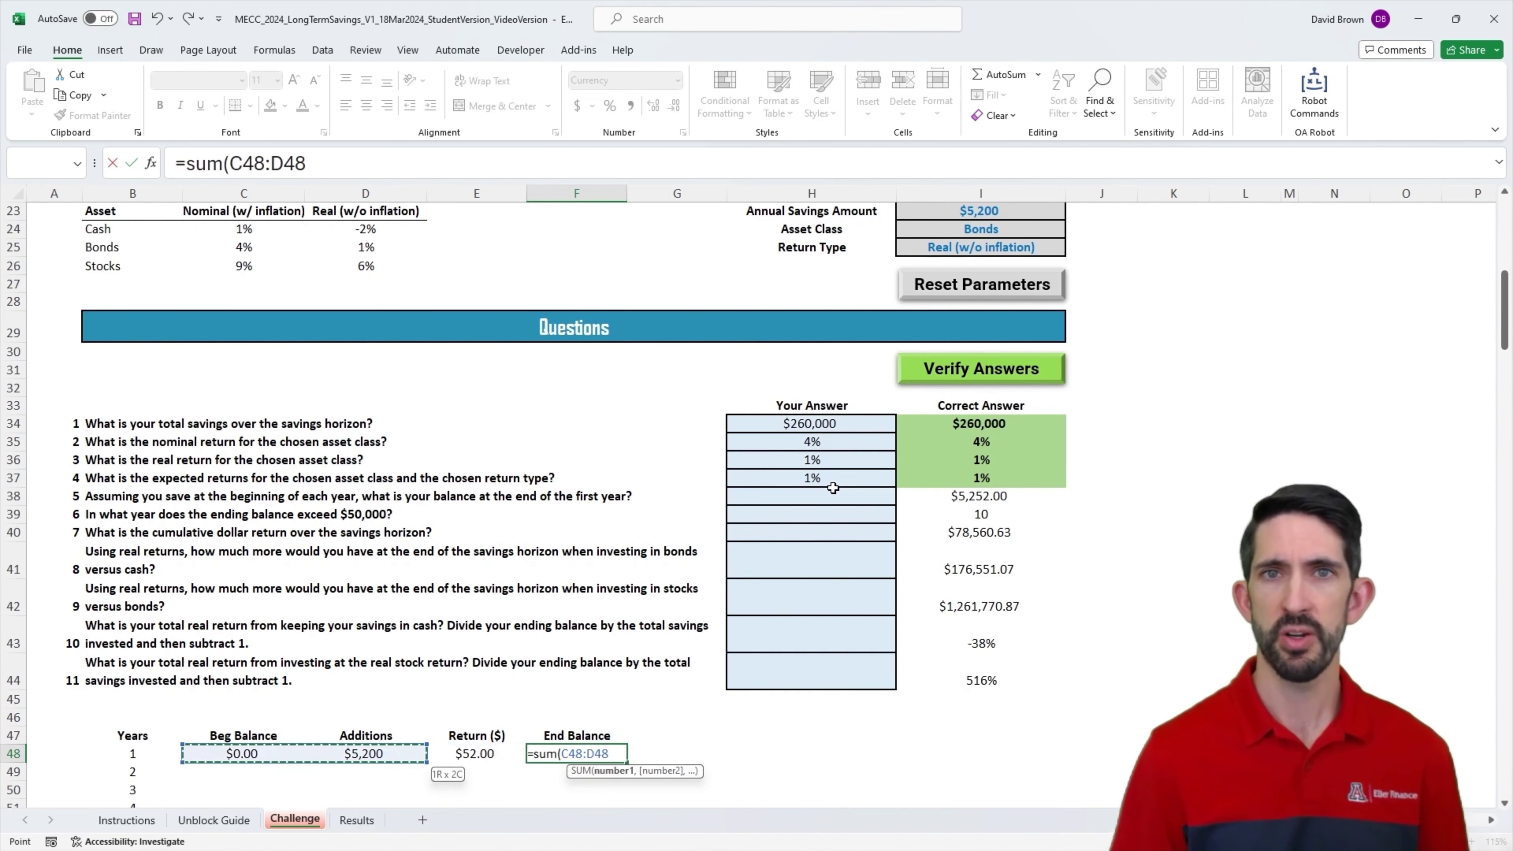
{"action": "key", "text": "shift+Right"}
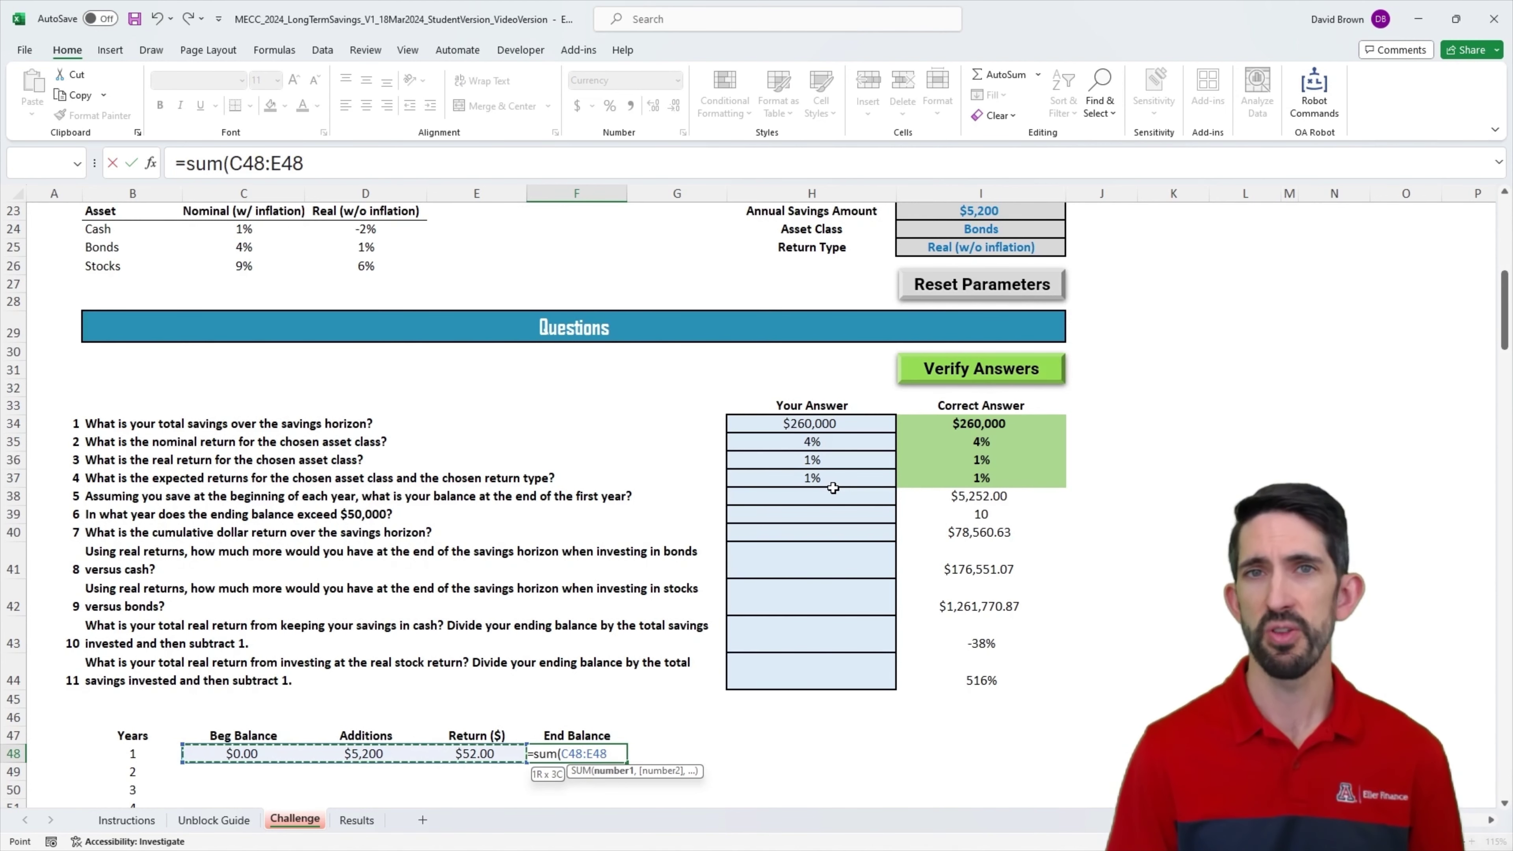
{"action": "key", "text": "ctrl+Return"}
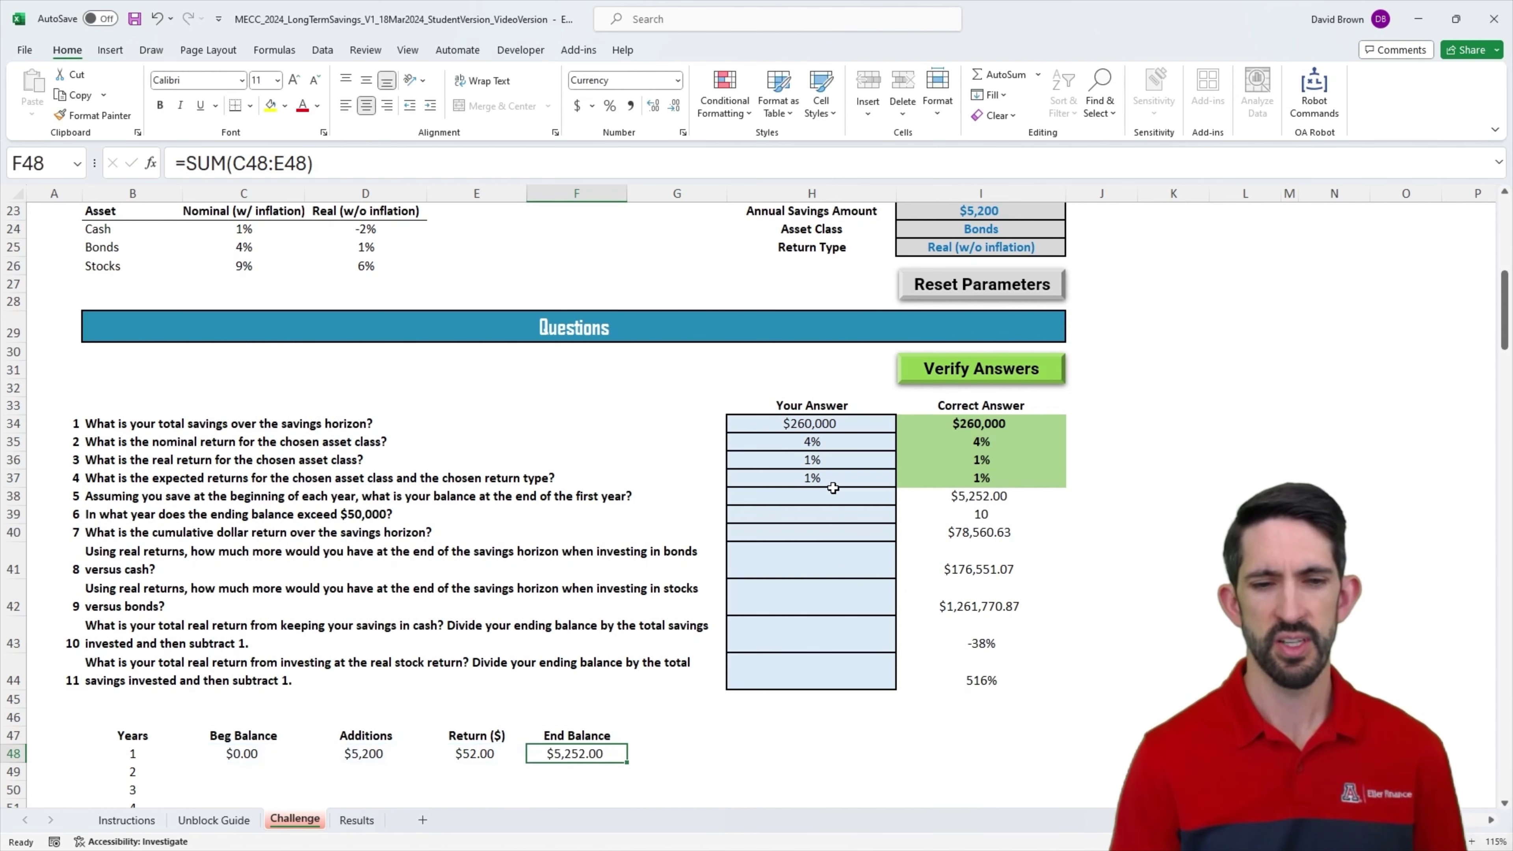
Step: Answer question 5 in H38 by linking to the year 1 end balance with =F48, and verify the answers
{"action": "key", "text": "Left"}
{"action": "key", "text": "Left"}
{"action": "key", "text": "Left"}
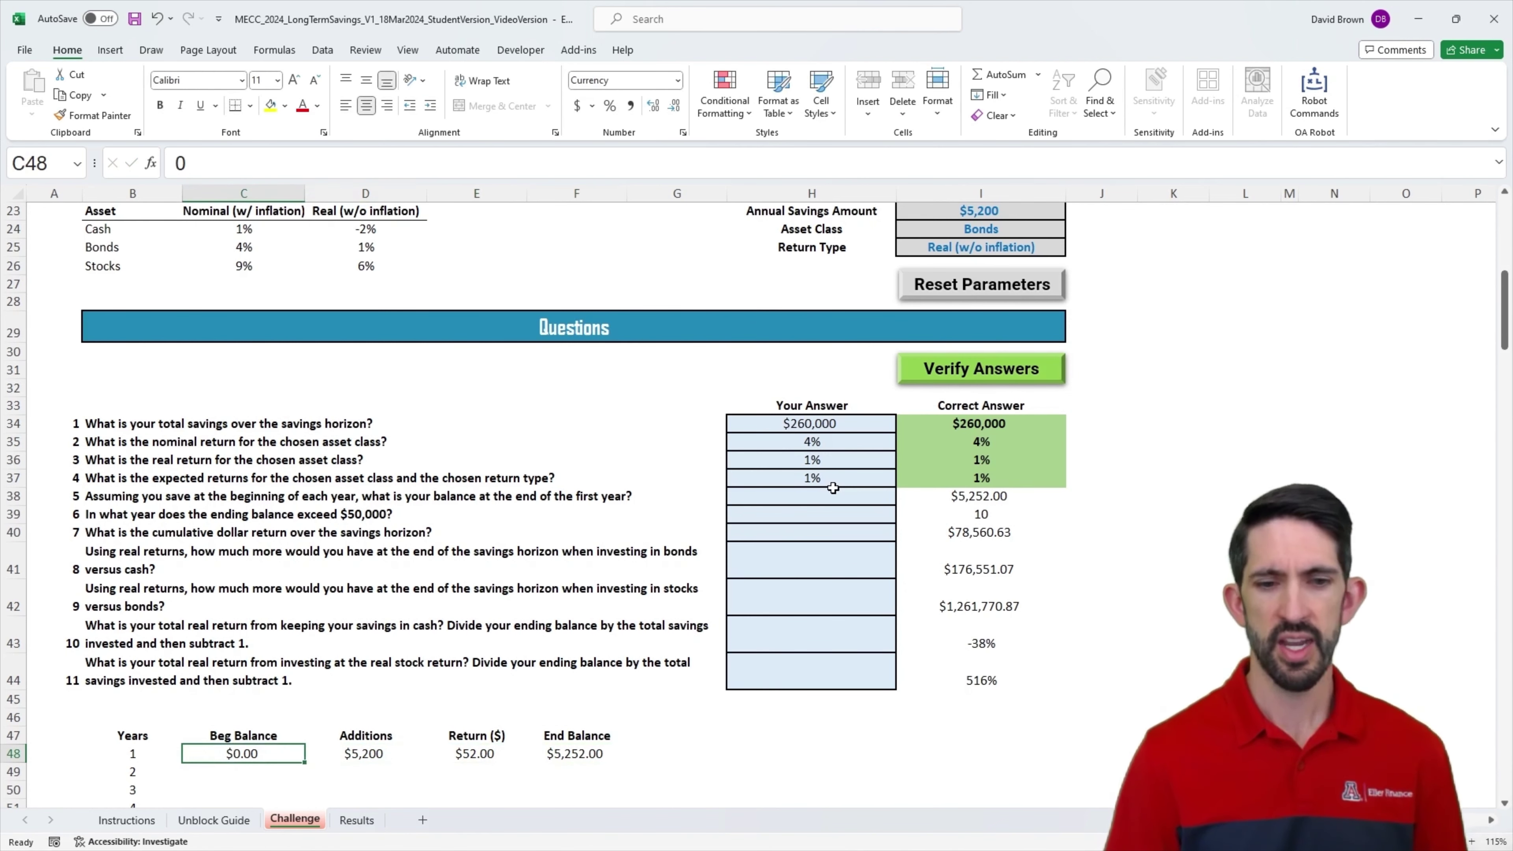
{"action": "left_click", "coordinate": [833, 490]}
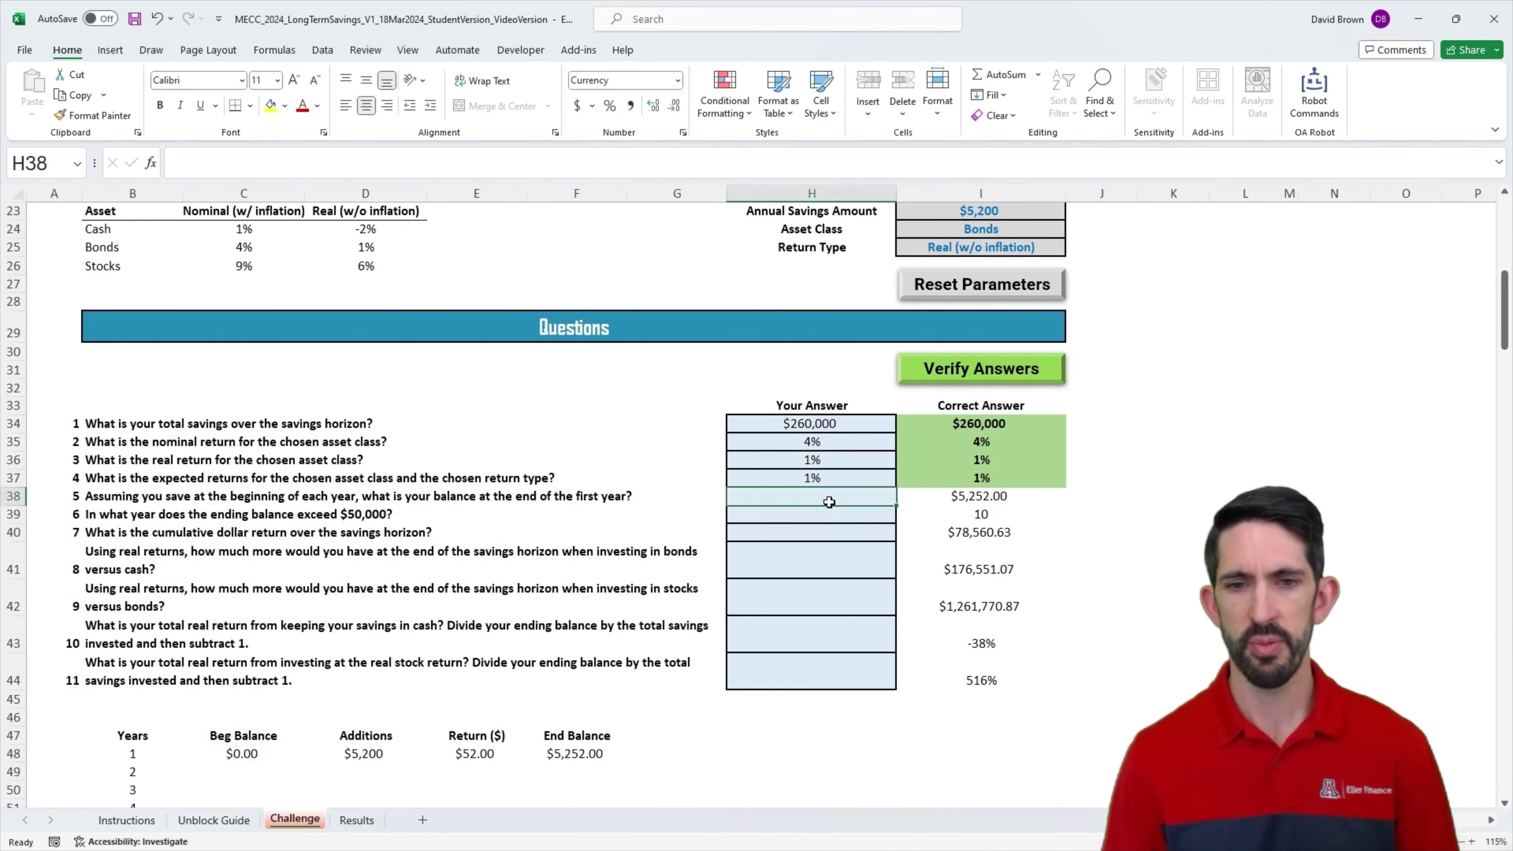
{"action": "type", "text": "="}
{"action": "left_click", "coordinate": [570, 753]}
{"action": "key", "text": "ctrl+Return"}
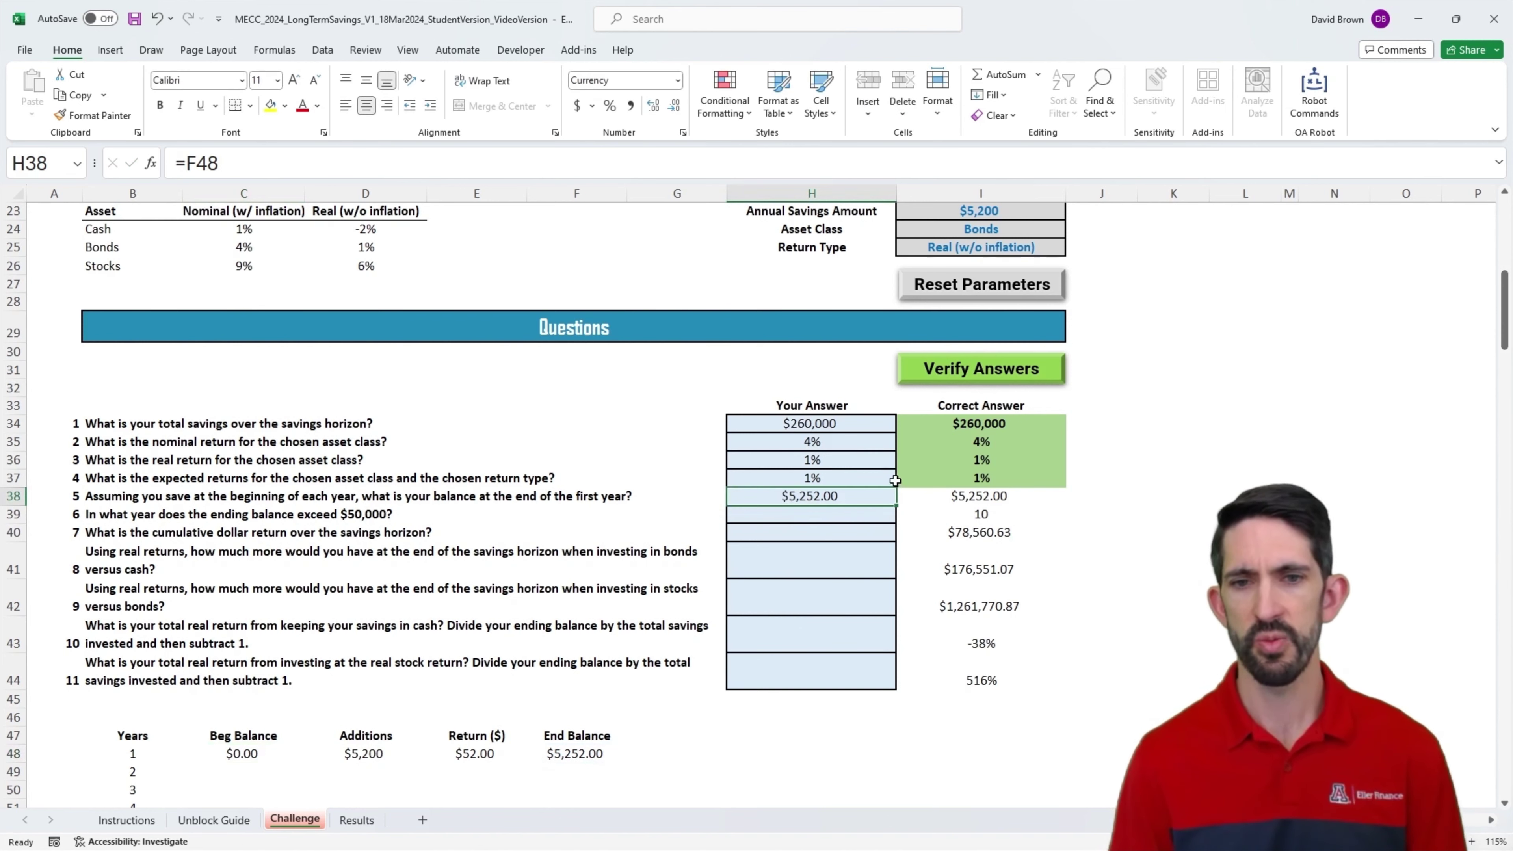
{"action": "left_click", "coordinate": [972, 371]}
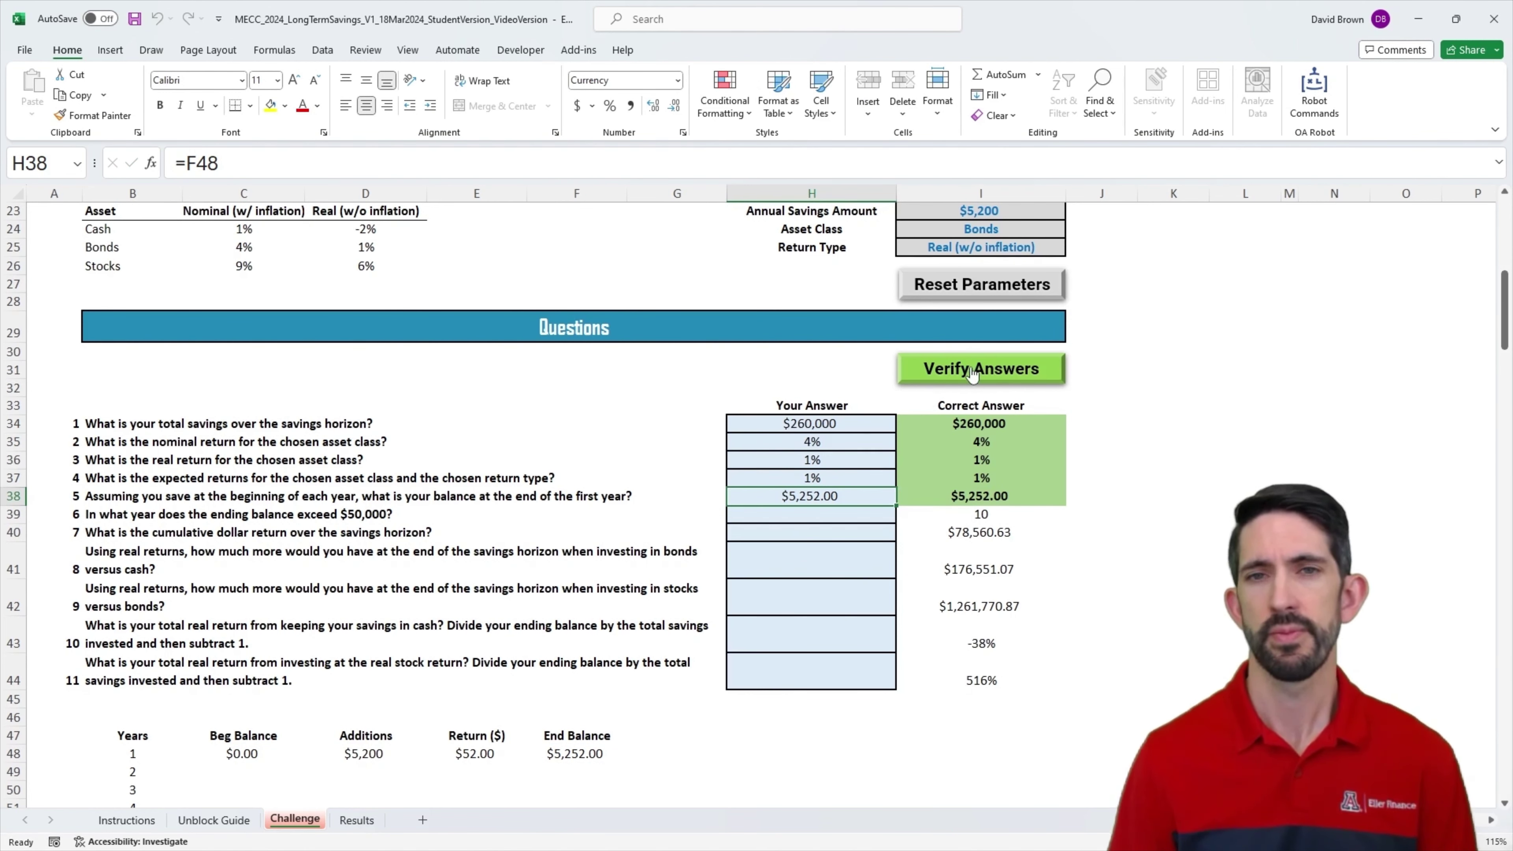
Step: Link the year 2 beginning balance in C49 to the prior end balance with =F48, and fill the D48:F48 formulas into row 49
{"action": "scroll", "coordinate": [669, 512], "scroll_direction": "down", "scroll_amount": 3}
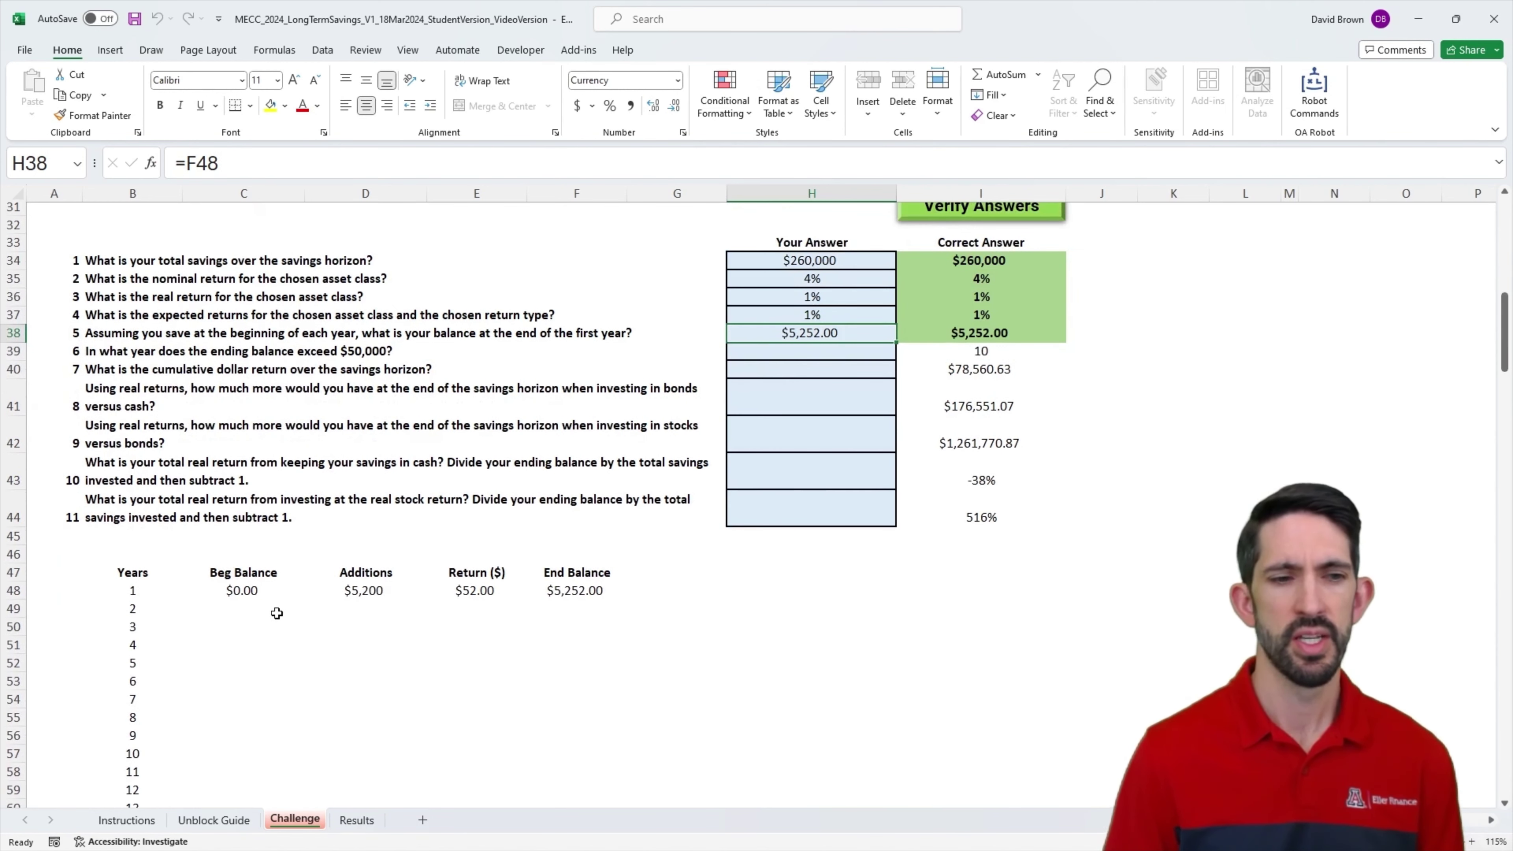
{"action": "left_click", "coordinate": [253, 606]}
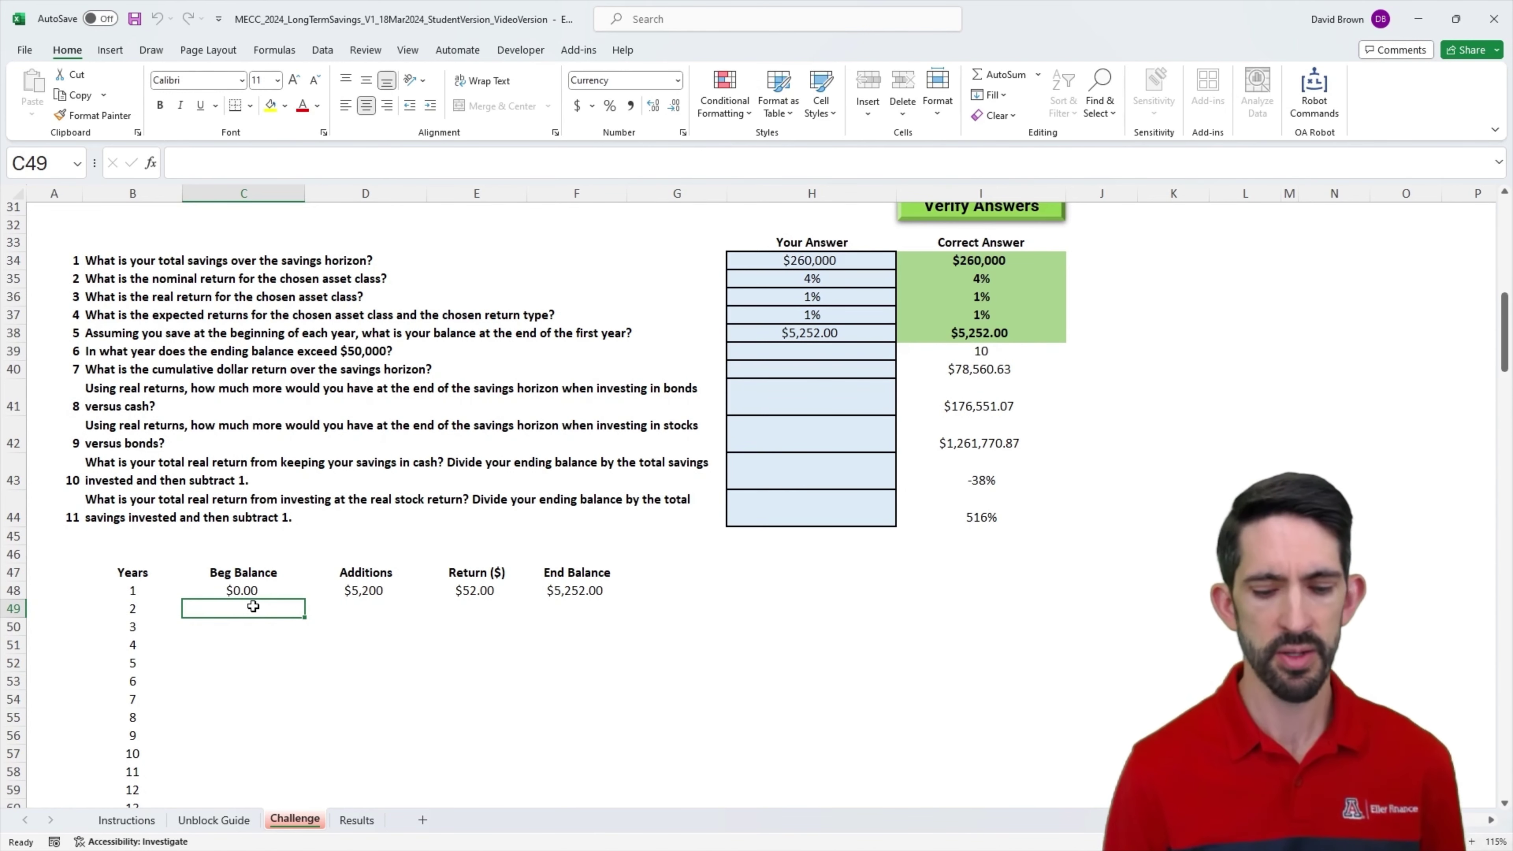
{"action": "type", "text": "="}
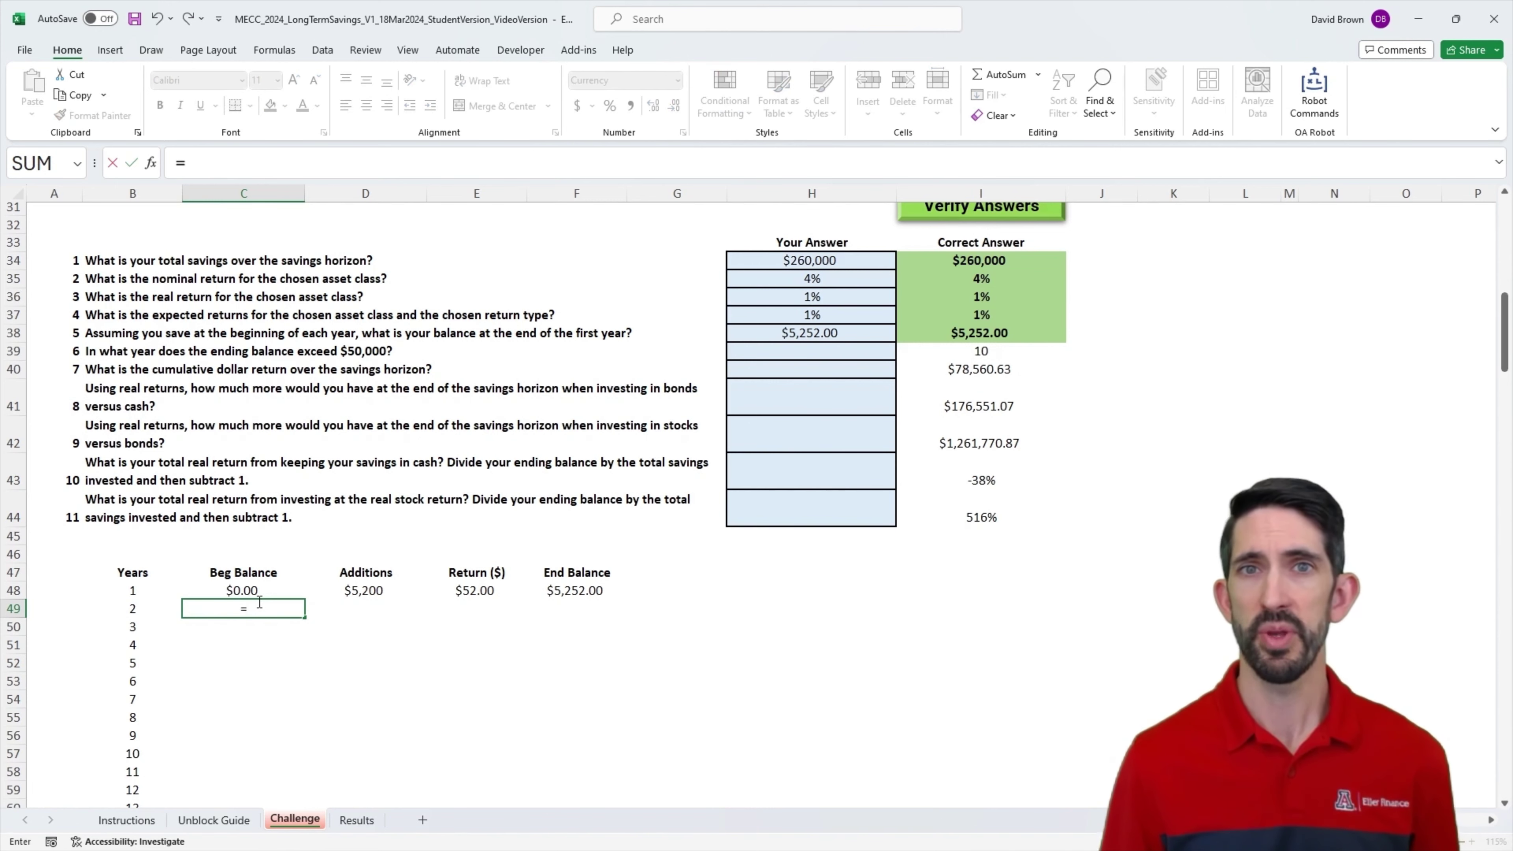
{"action": "left_click", "coordinate": [586, 593]}
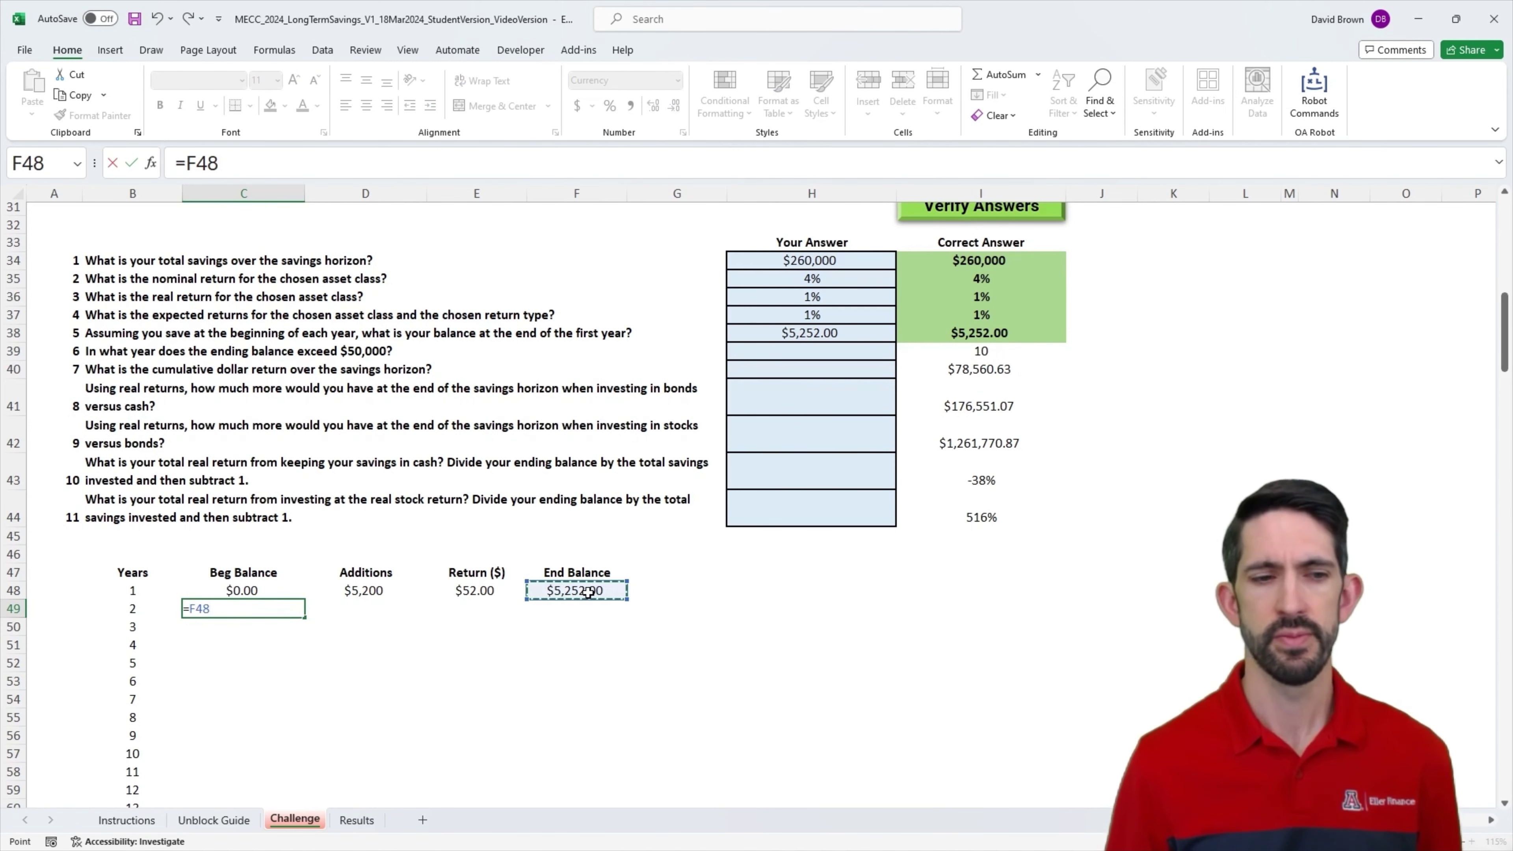
{"action": "key", "text": "ctrl+Return"}
{"action": "left_click_drag", "start_coordinate": [353, 601], "coordinate": [628, 614]}
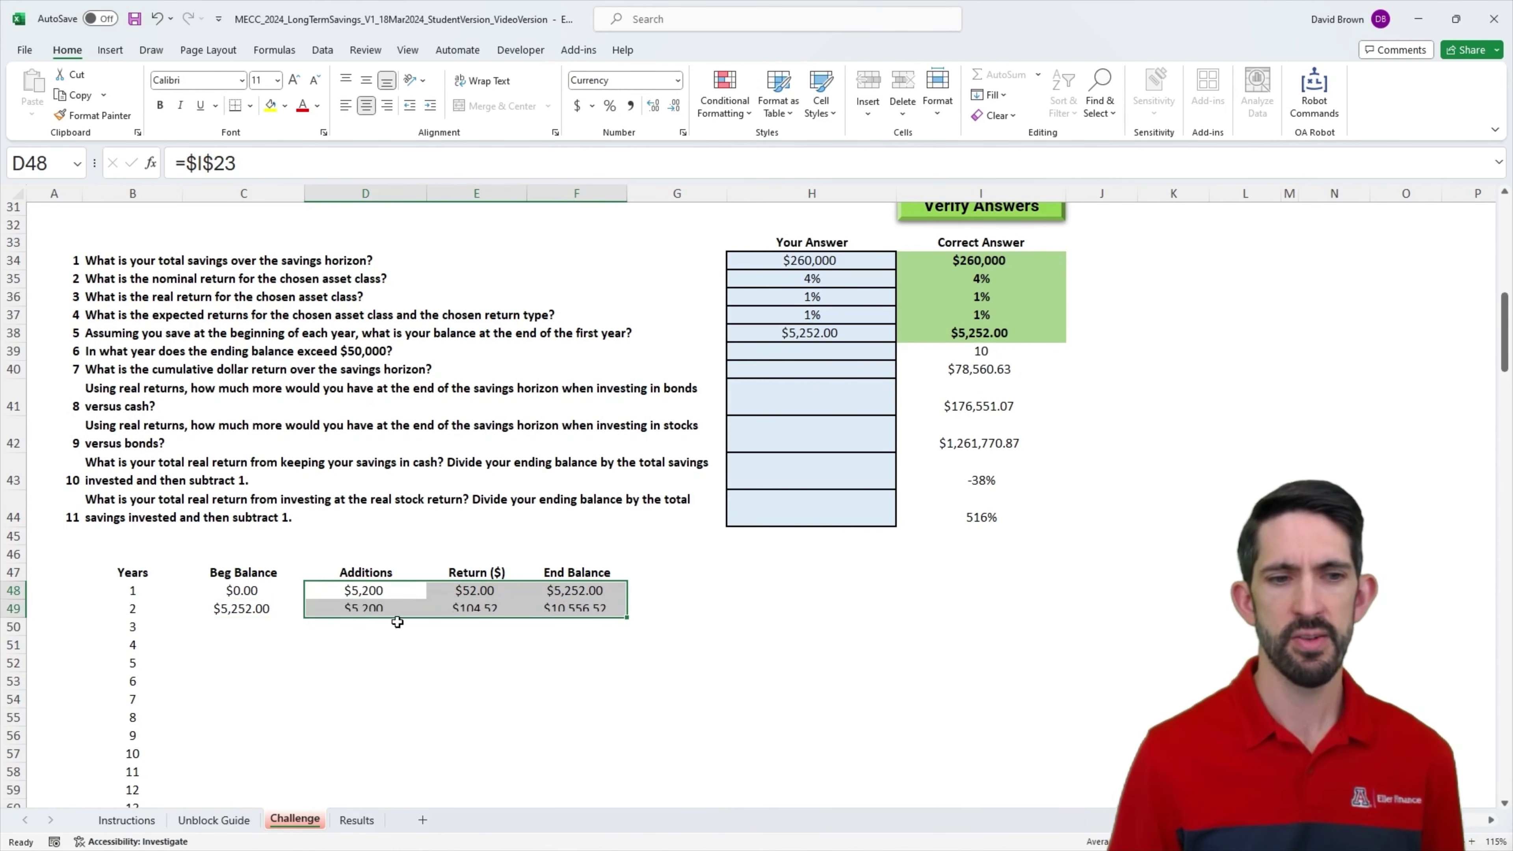
Step: Copy the year 2 formulas in C49:F49 down the schedule through year 50 in row 97
{"action": "left_click", "coordinate": [262, 609]}
{"action": "key", "text": "ctrl+shift+Right"}
{"action": "key", "text": "ctrl+c"}
{"action": "key", "text": "Left"}
{"action": "key", "text": "ctrl+Down"}
{"action": "key", "text": "Right"}
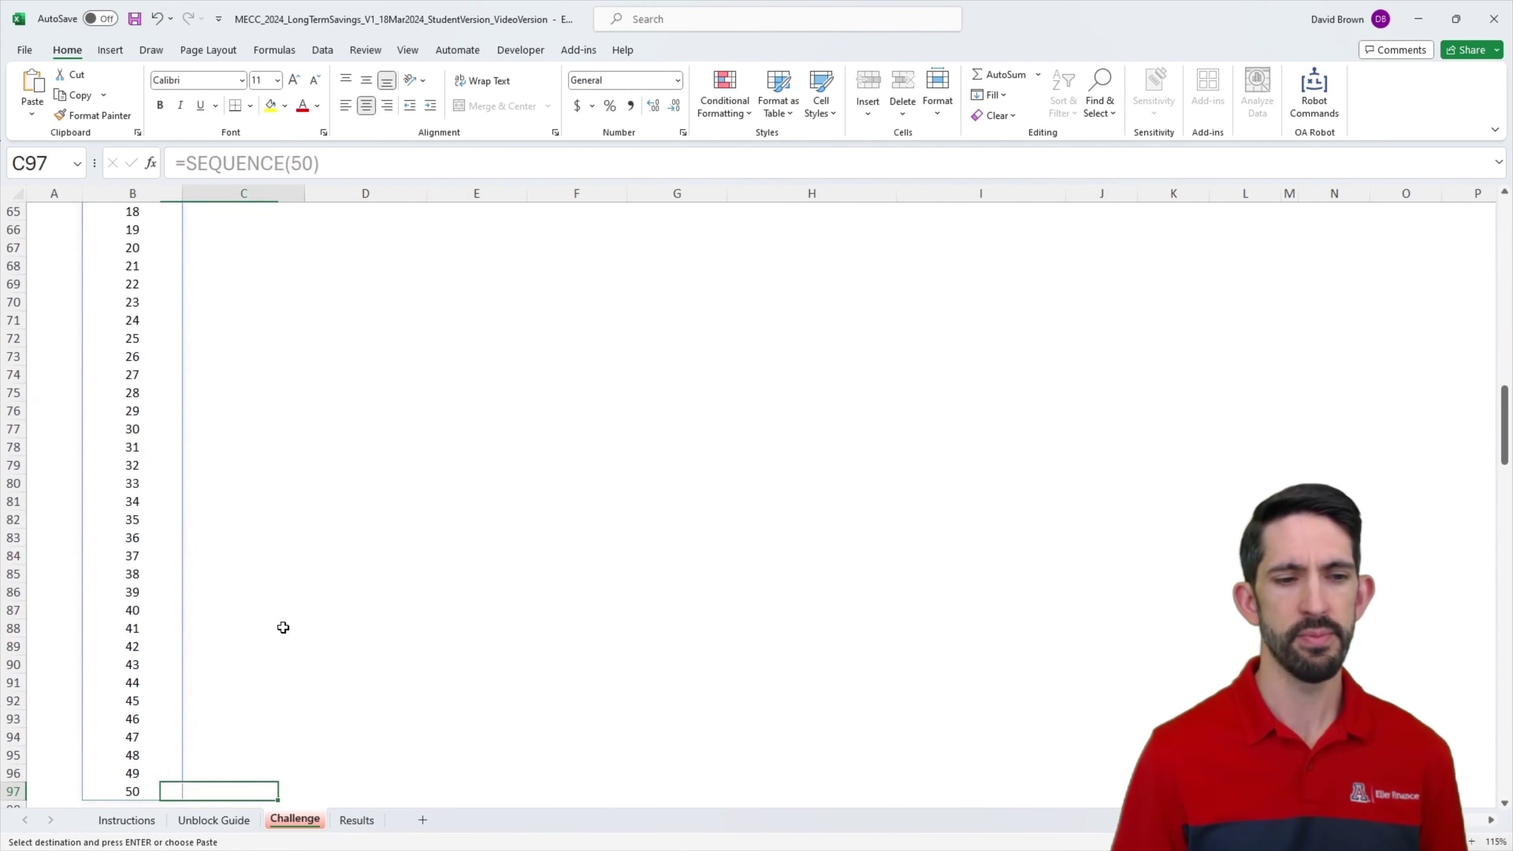
{"action": "key", "text": "shift+Right"}
{"action": "key", "text": "shift+Right"}
{"action": "key", "text": "shift+Right"}
{"action": "key", "text": "ctrl+shift+Up"}
{"action": "key", "text": "ctrl+v"}
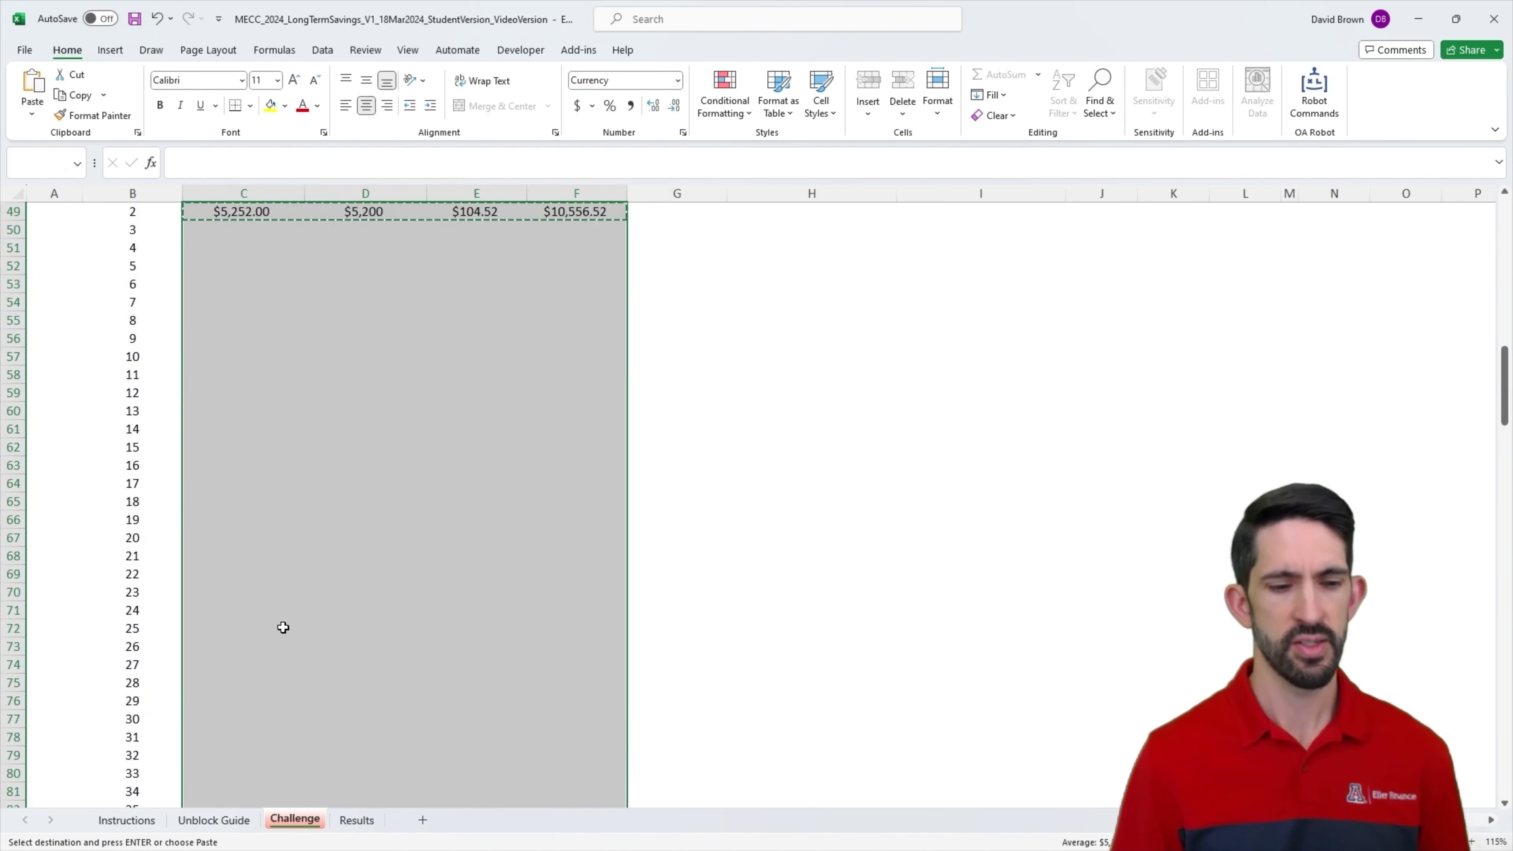
Step: Check the copied schedule formulas from year 3 down to the year 50 ending balance in F97
{"action": "key", "text": "Down"}
{"action": "key", "text": "Up"}
{"action": "key", "text": "ctrl+Up"}
{"action": "scroll", "coordinate": [283, 627], "scroll_direction": "up", "scroll_amount": 7}
{"action": "key", "text": "Down"}
{"action": "key", "text": "Down"}
{"action": "key", "text": "Down"}
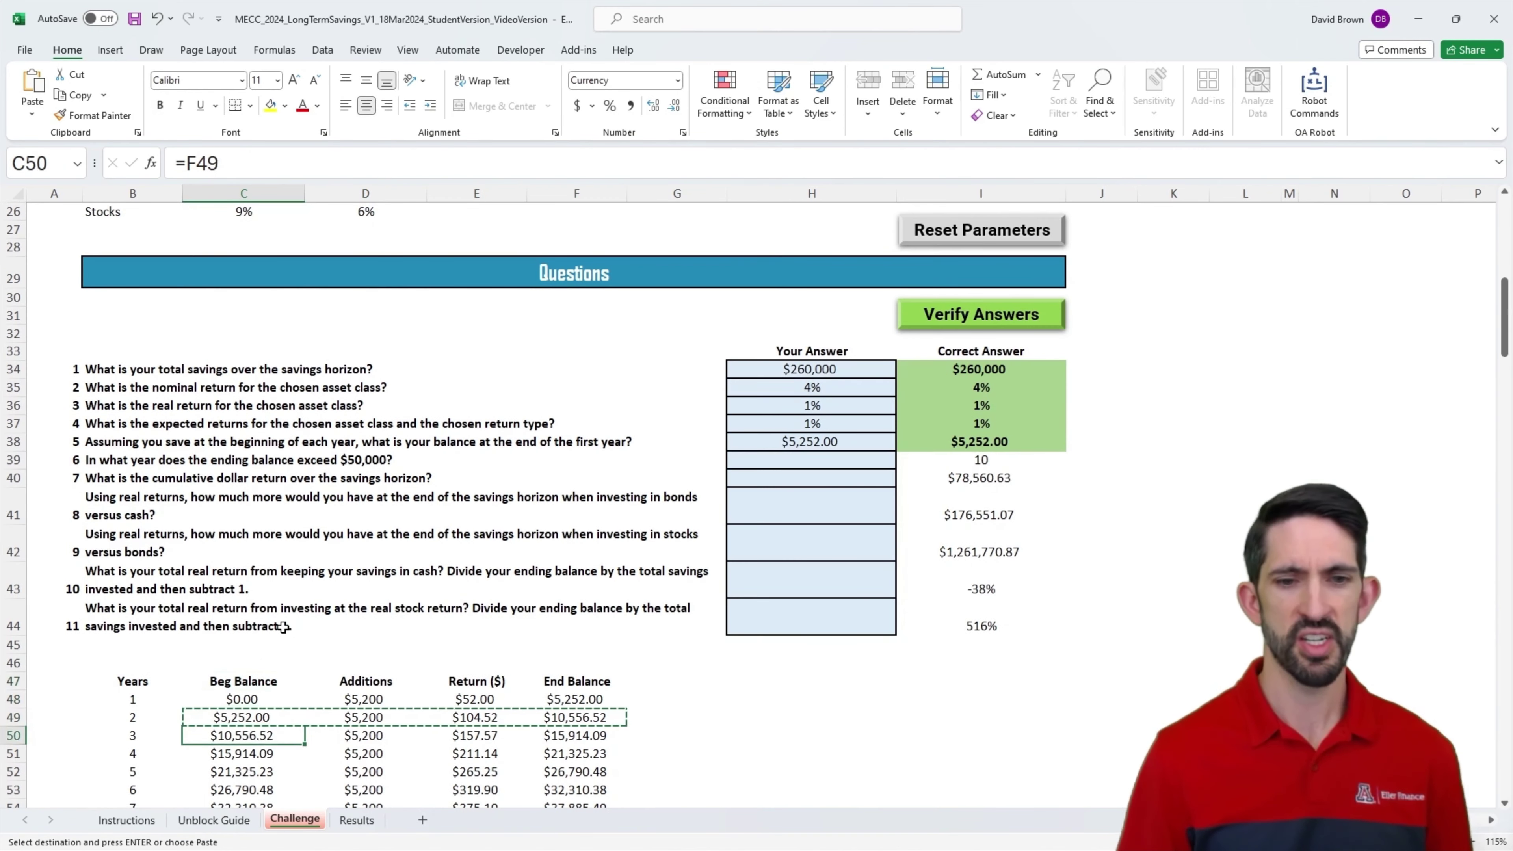
{"action": "scroll", "coordinate": [281, 656], "scroll_direction": "down", "scroll_amount": 3}
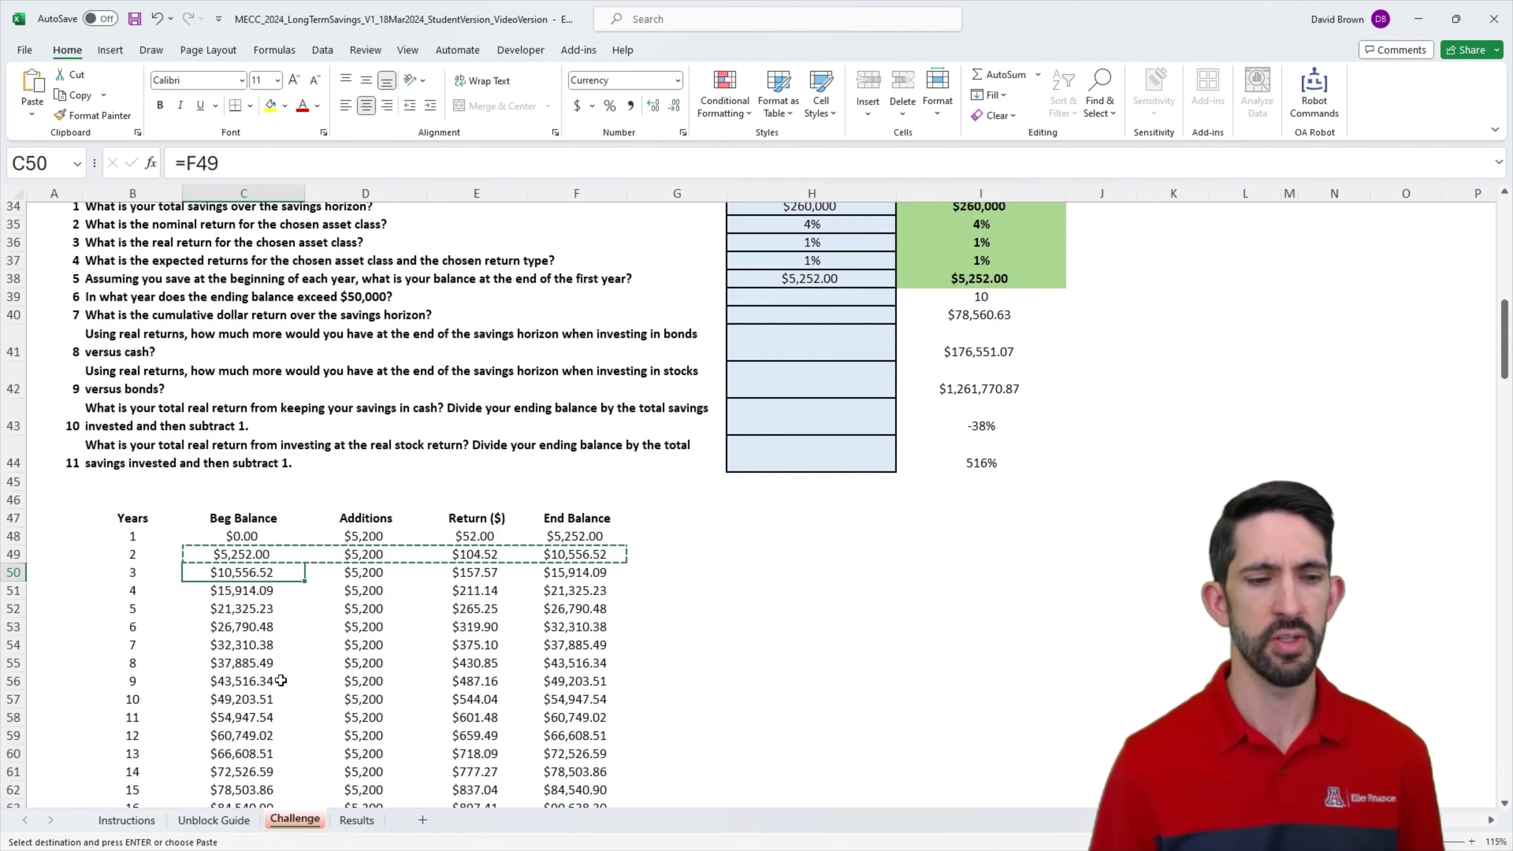
{"action": "key", "text": "Escape"}
{"action": "key", "text": "Right"}
{"action": "key", "text": "Right"}
{"action": "key", "text": "Right"}
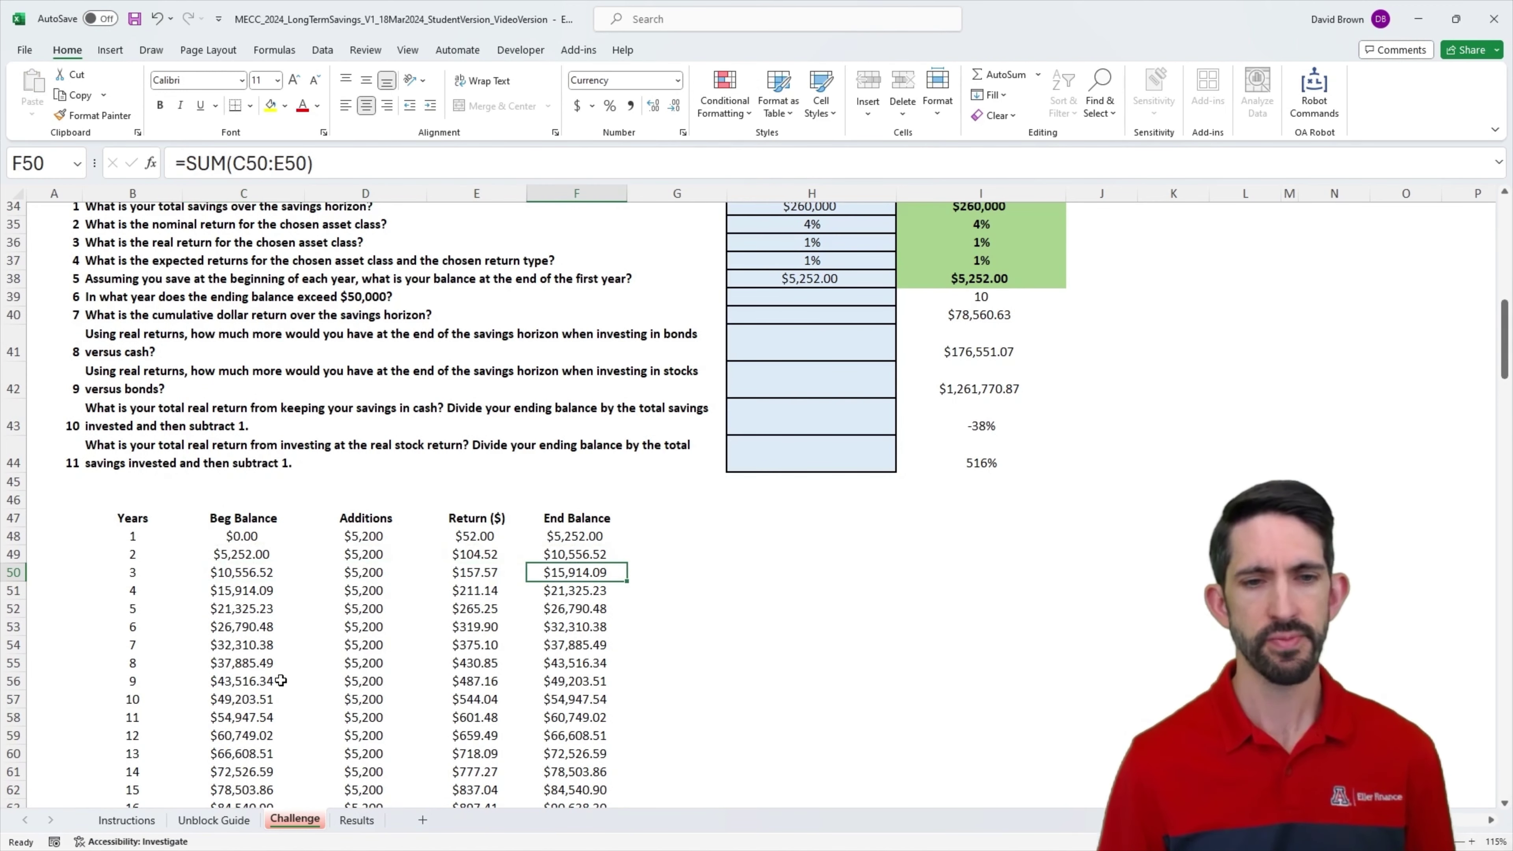
{"action": "key", "text": "ctrl+Down"}
{"action": "key", "text": "Down"}
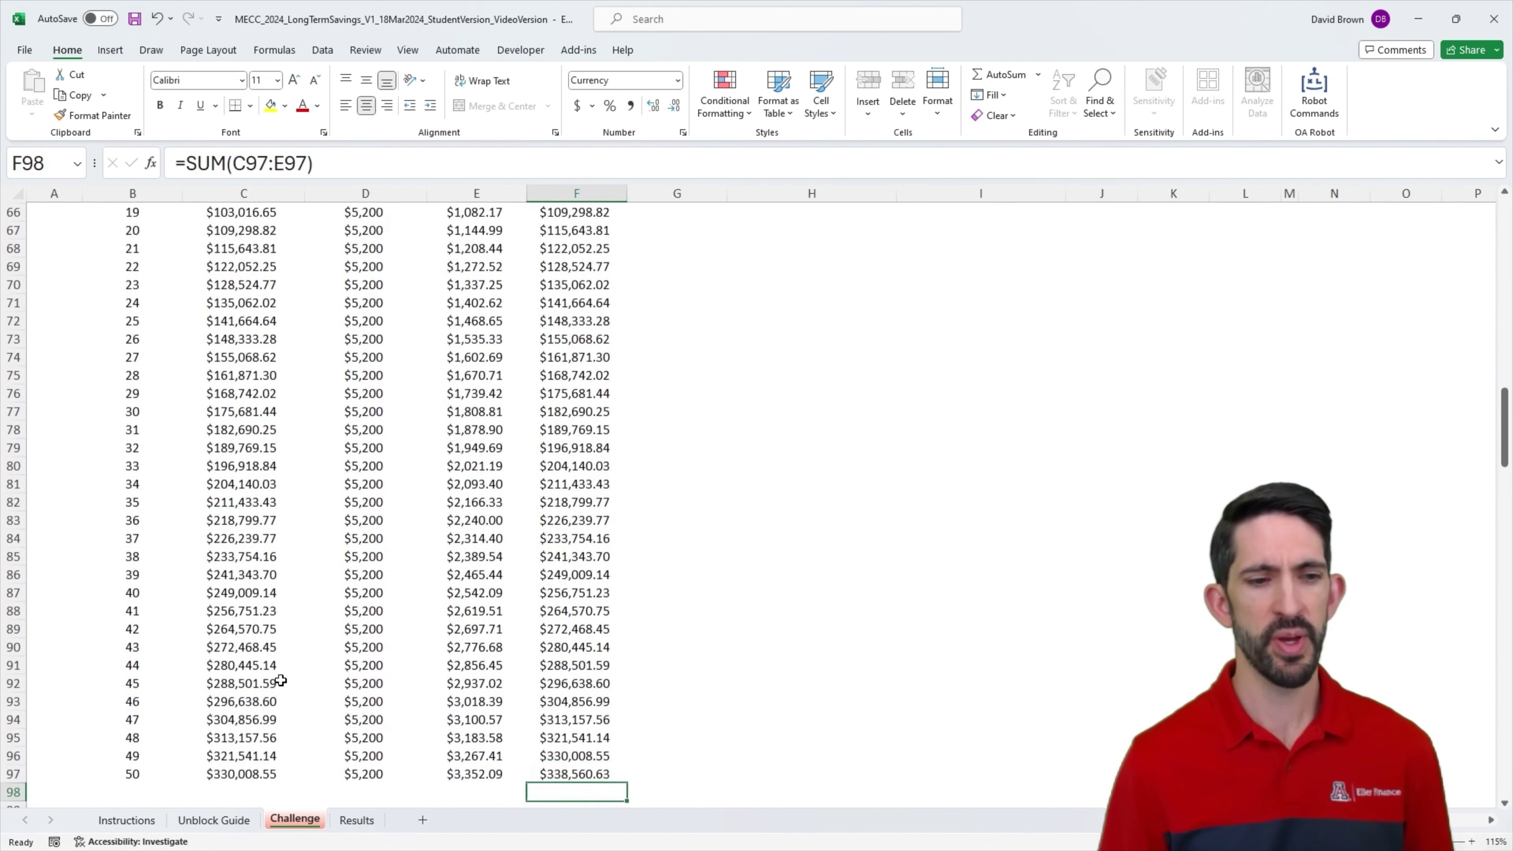
{"action": "left_click", "coordinate": [593, 774]}
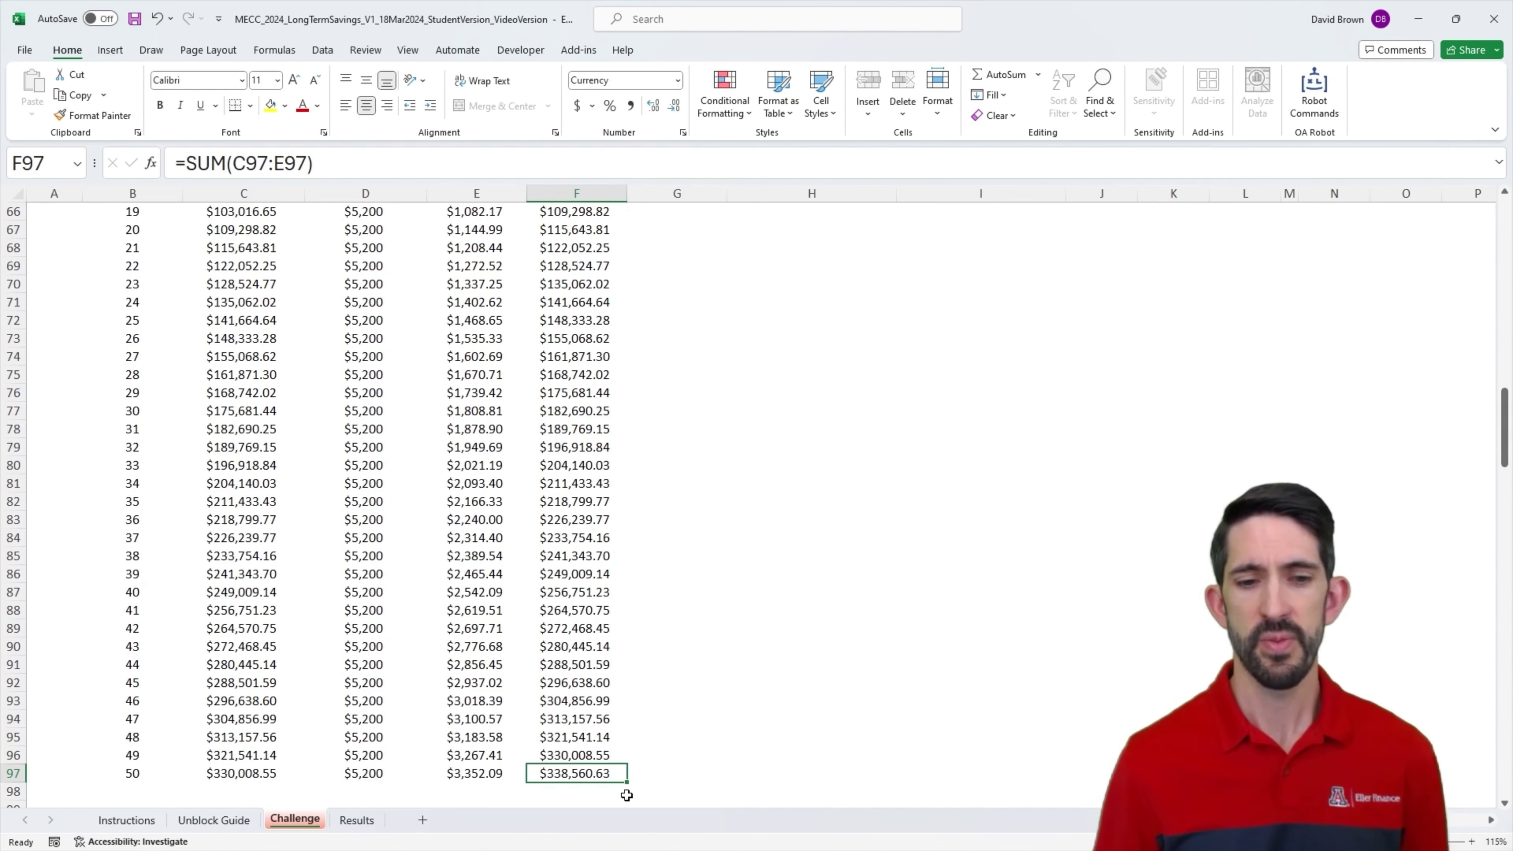
{"action": "left_click", "coordinate": [581, 612]}
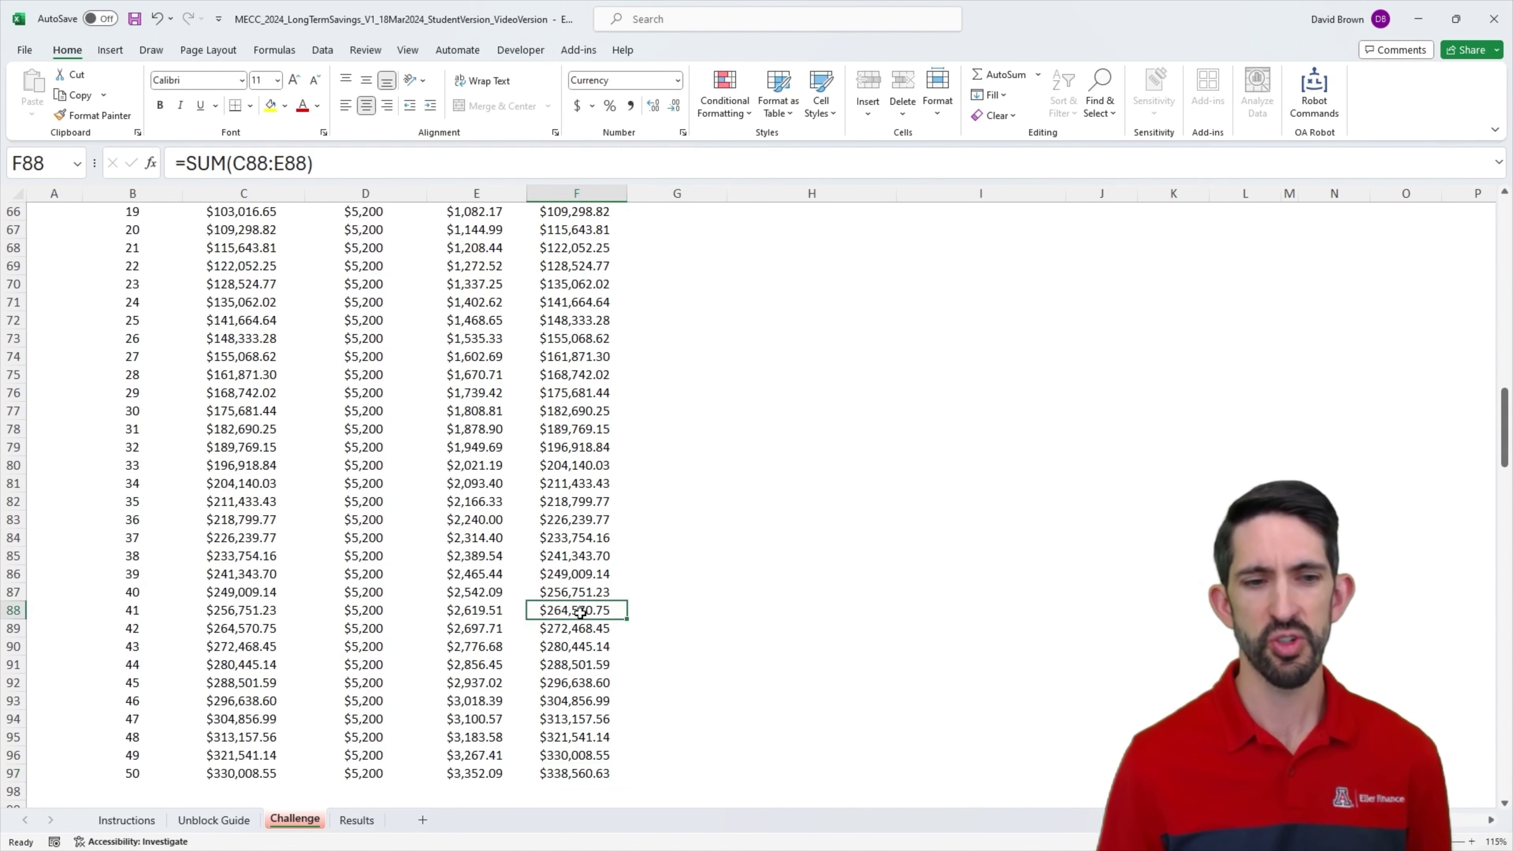
Step: Review the dynamic inputs and the question 1 total savings formula in H34 for comparison with the final balance
{"action": "key", "text": "ctrl+Up"}
{"action": "key", "text": "ctrl+Up"}
{"action": "scroll", "coordinate": [685, 602], "scroll_direction": "down", "scroll_amount": 4}
{"action": "scroll", "coordinate": [698, 600], "scroll_direction": "down", "scroll_amount": 4}
{"action": "scroll", "coordinate": [709, 590], "scroll_direction": "up", "scroll_amount": 3}
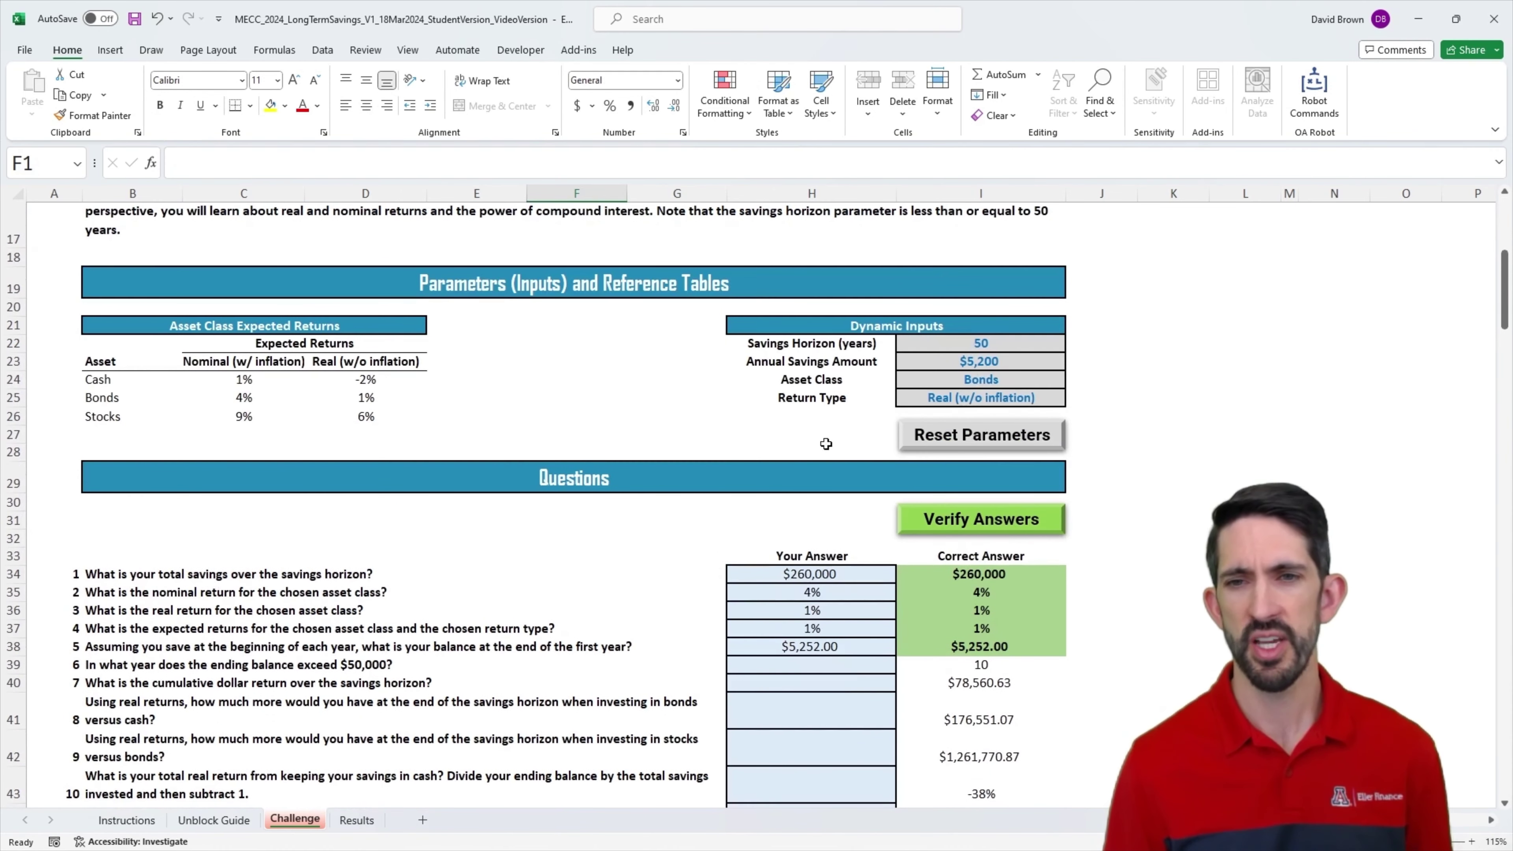
{"action": "left_click", "coordinate": [827, 573]}
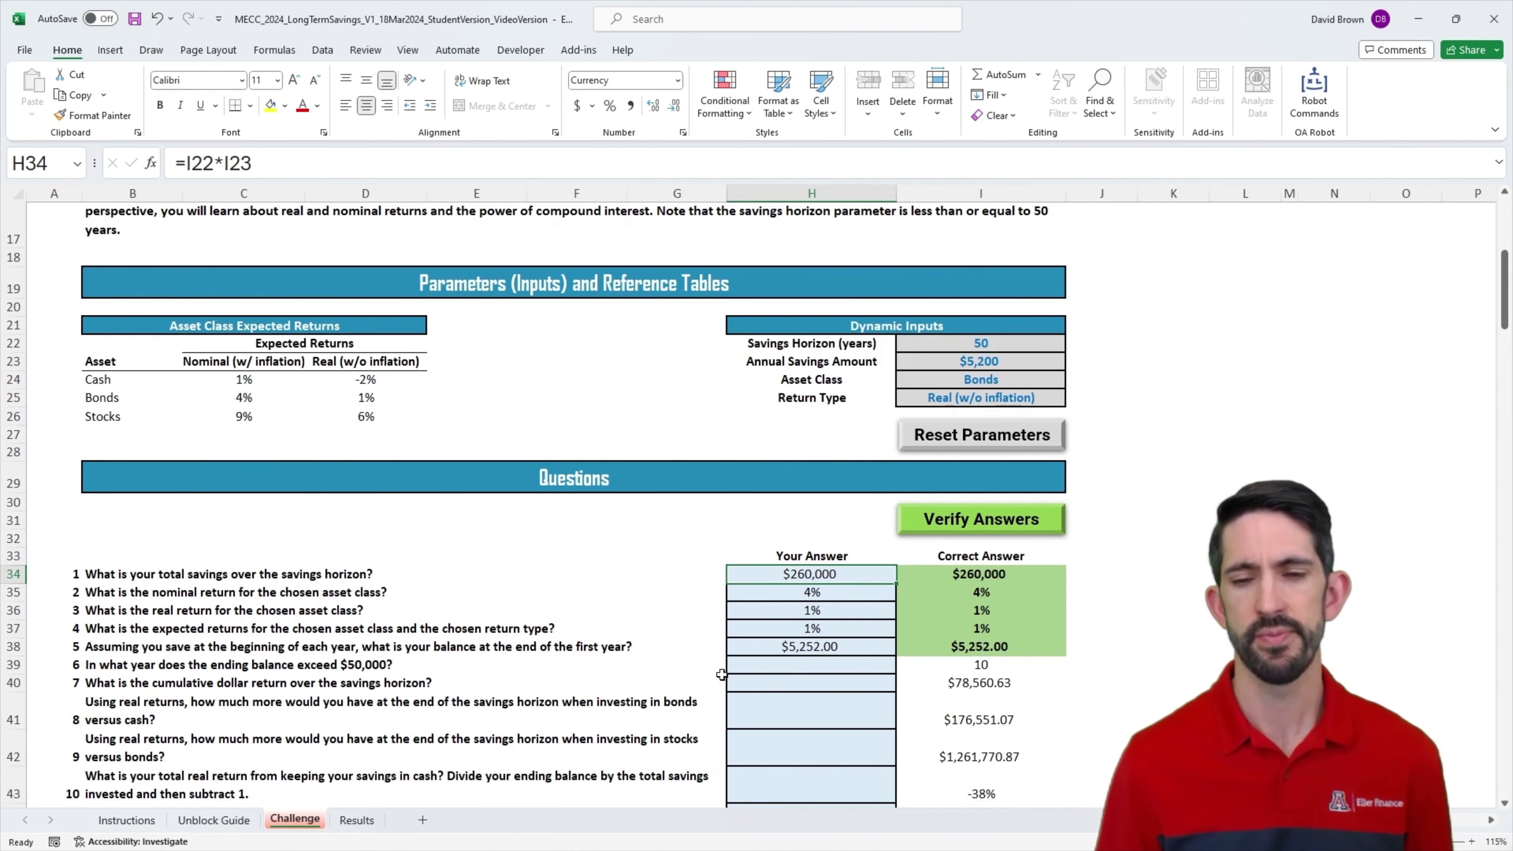
{"action": "scroll", "coordinate": [832, 633], "scroll_direction": "down", "scroll_amount": 3}
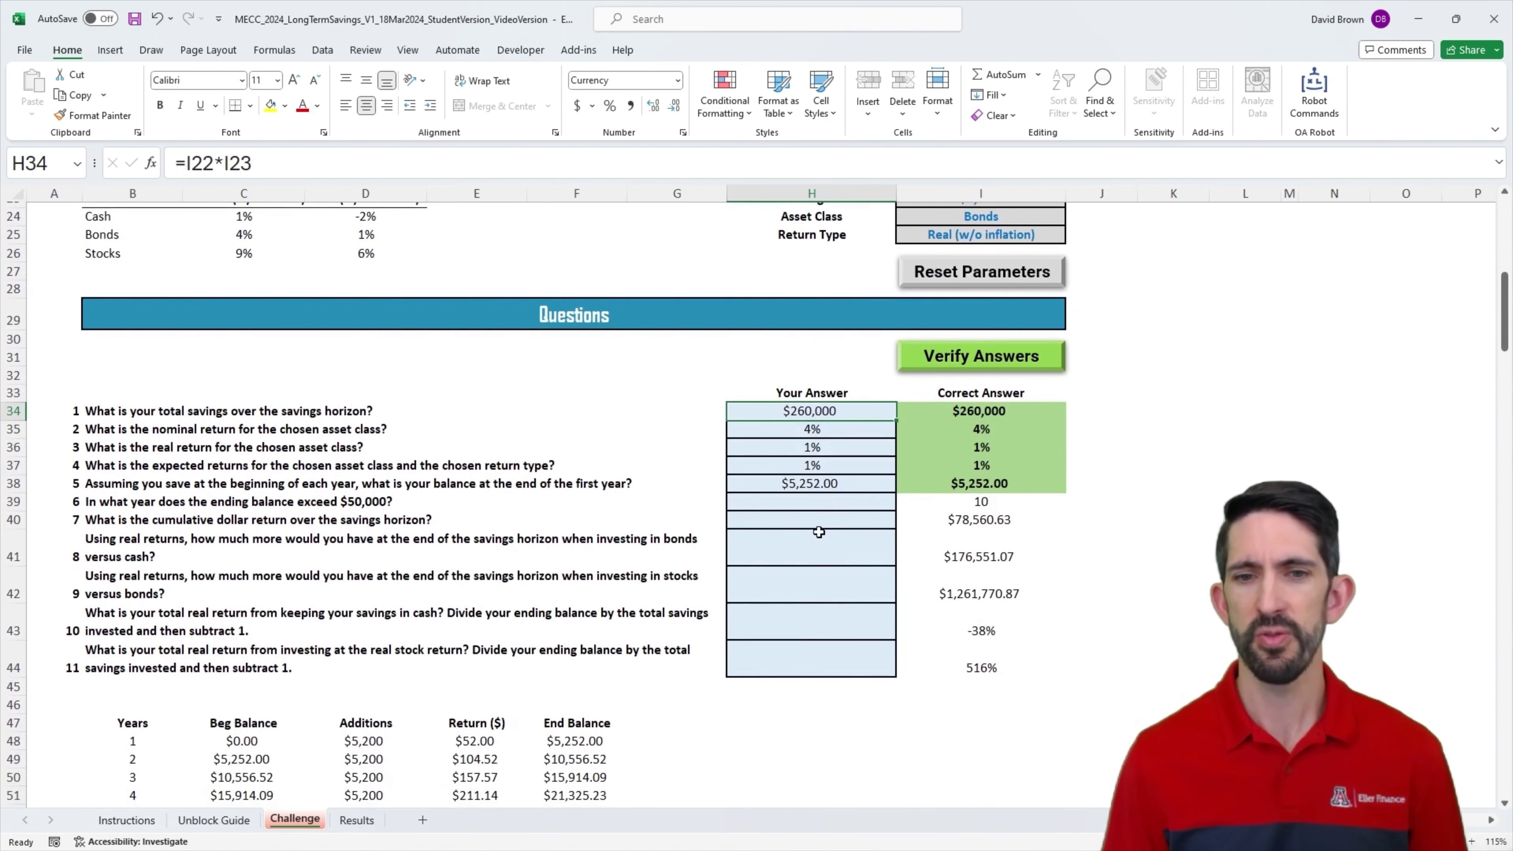
Step: Examine question 6, its correct answer and the schedule's ending balances around the $50,000 threshold
{"action": "left_click", "coordinate": [864, 500]}
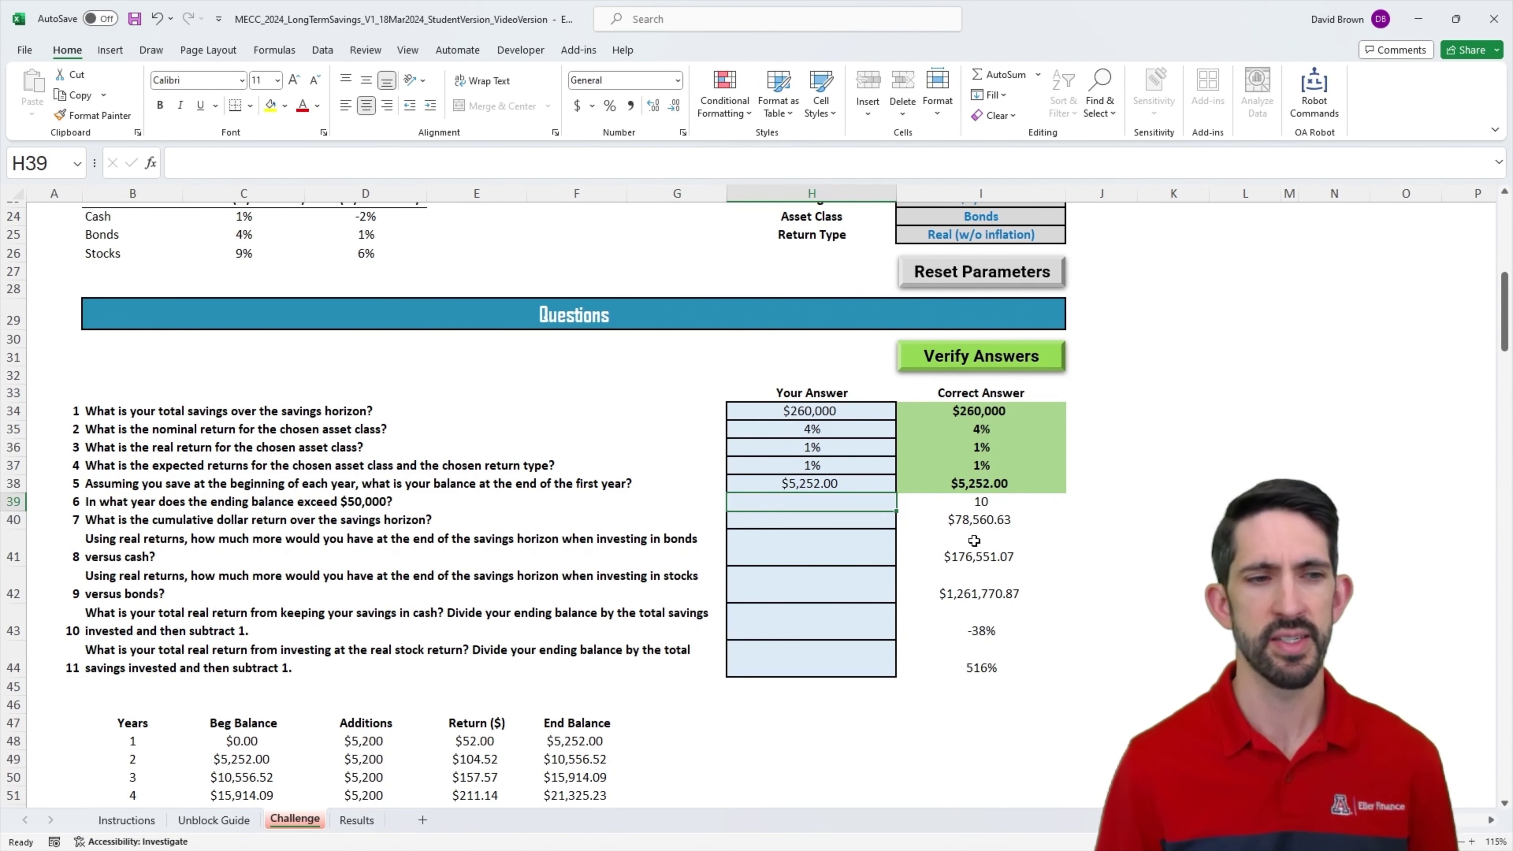
{"action": "key", "text": "Left"}
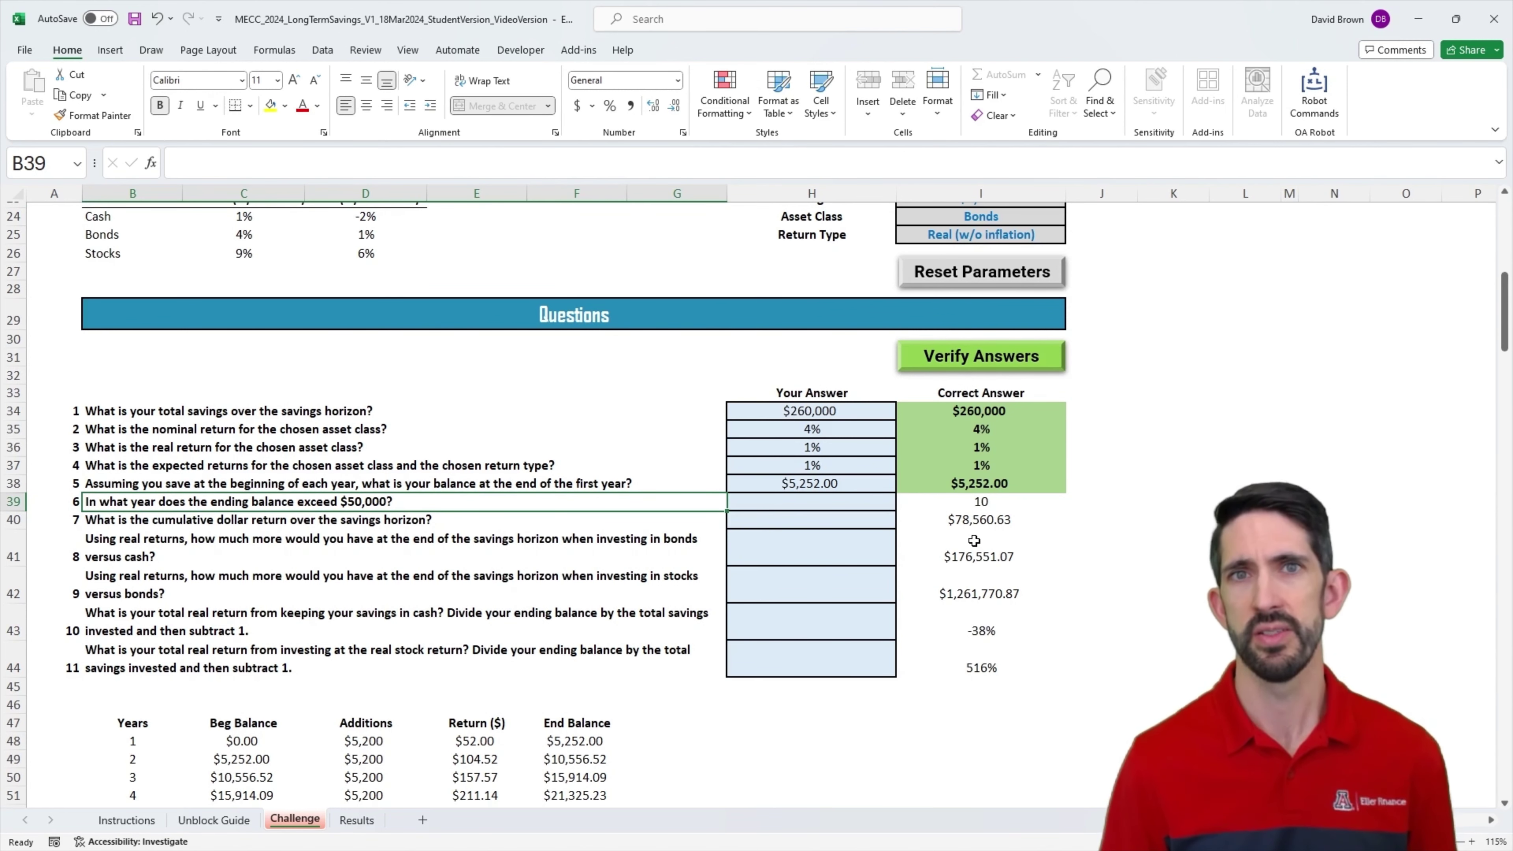
{"action": "key", "text": "Right"}
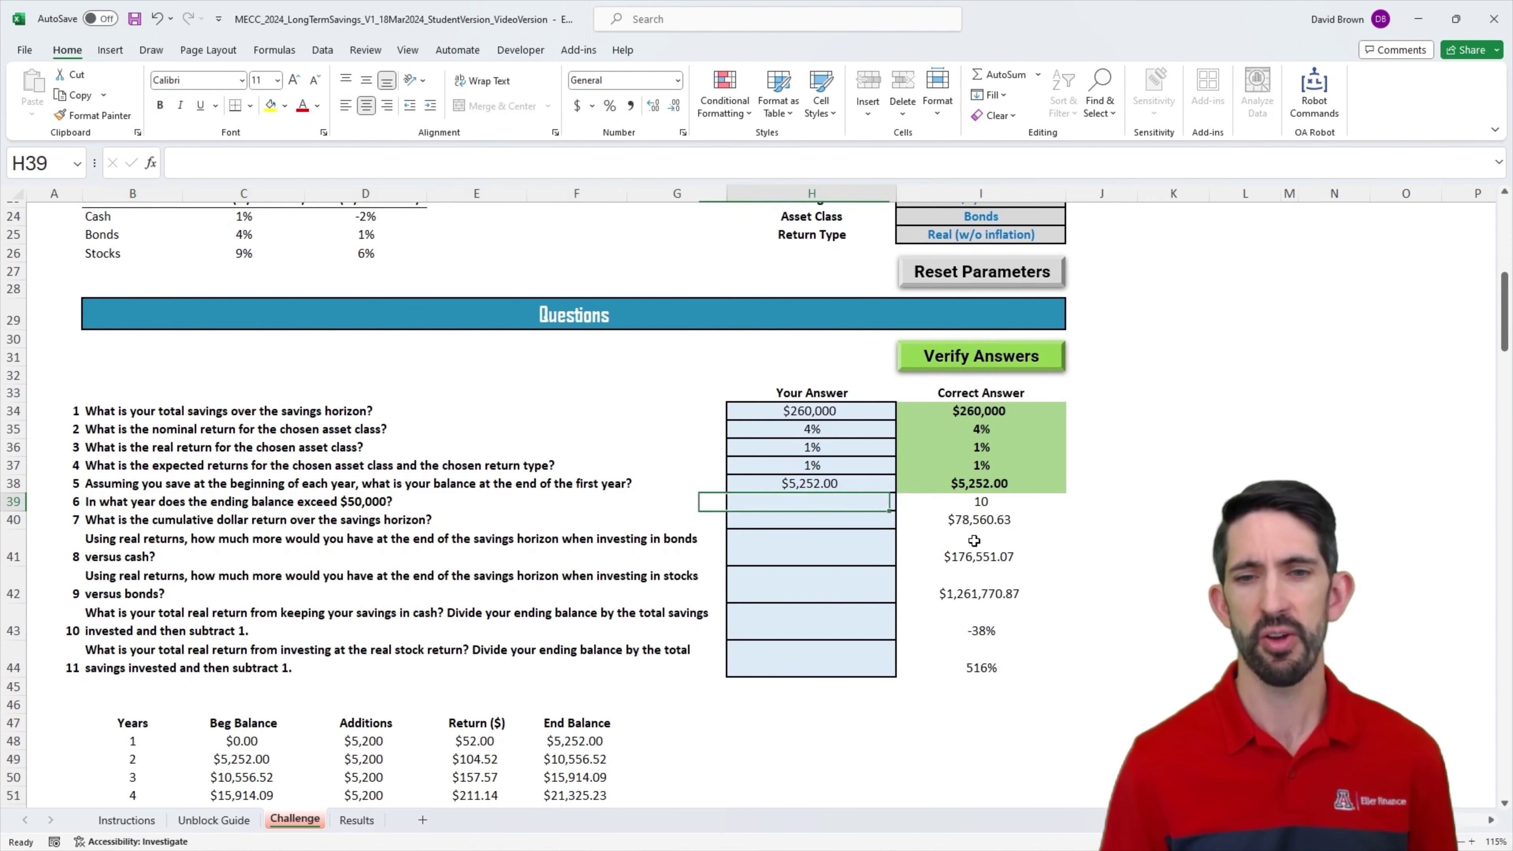
{"action": "left_click", "coordinate": [974, 507]}
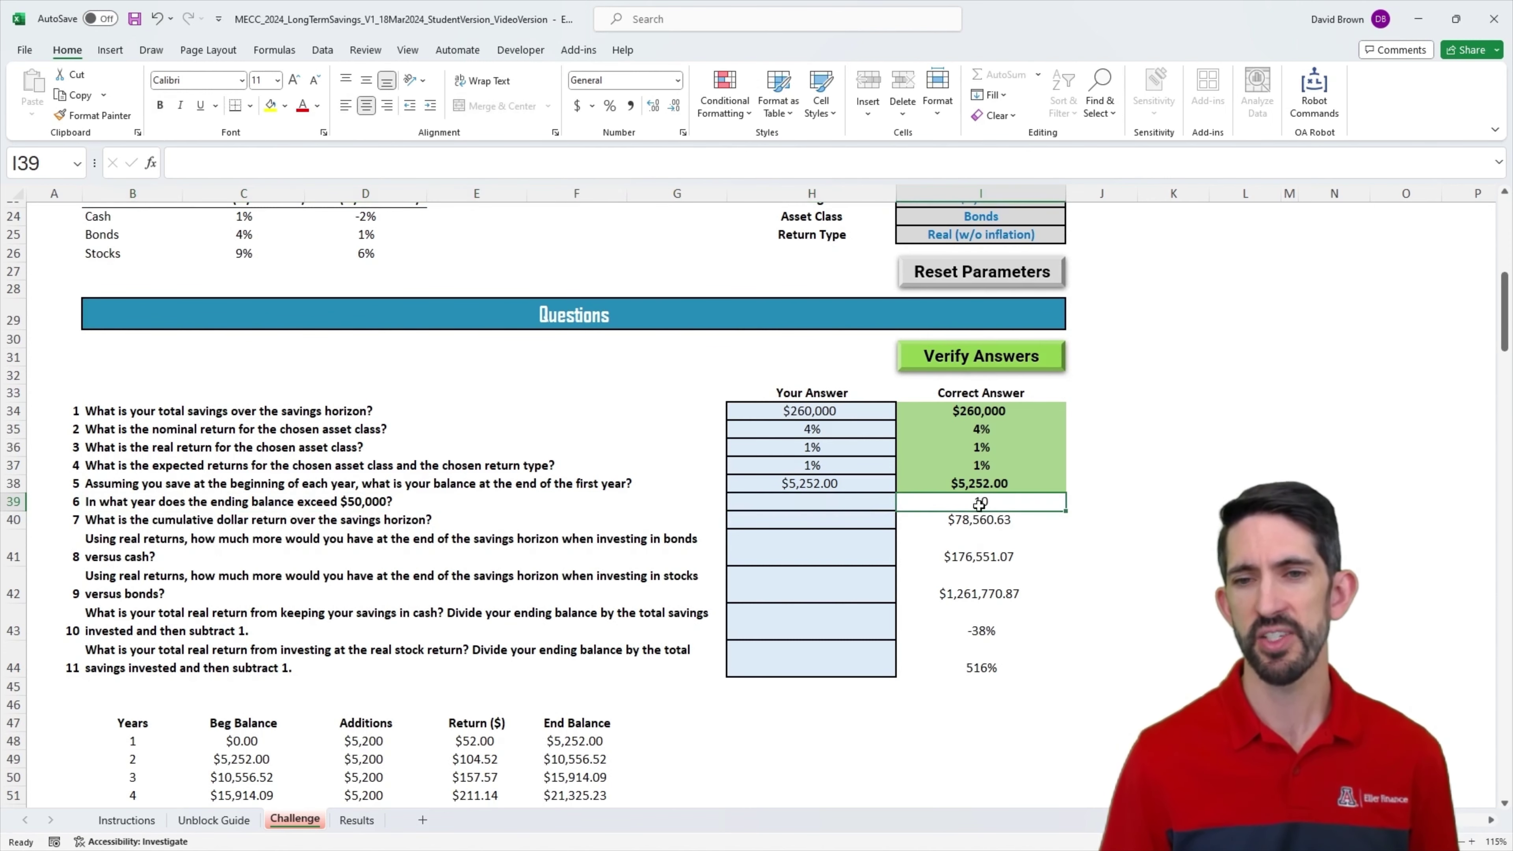
{"action": "scroll", "coordinate": [635, 581], "scroll_direction": "down", "scroll_amount": 5}
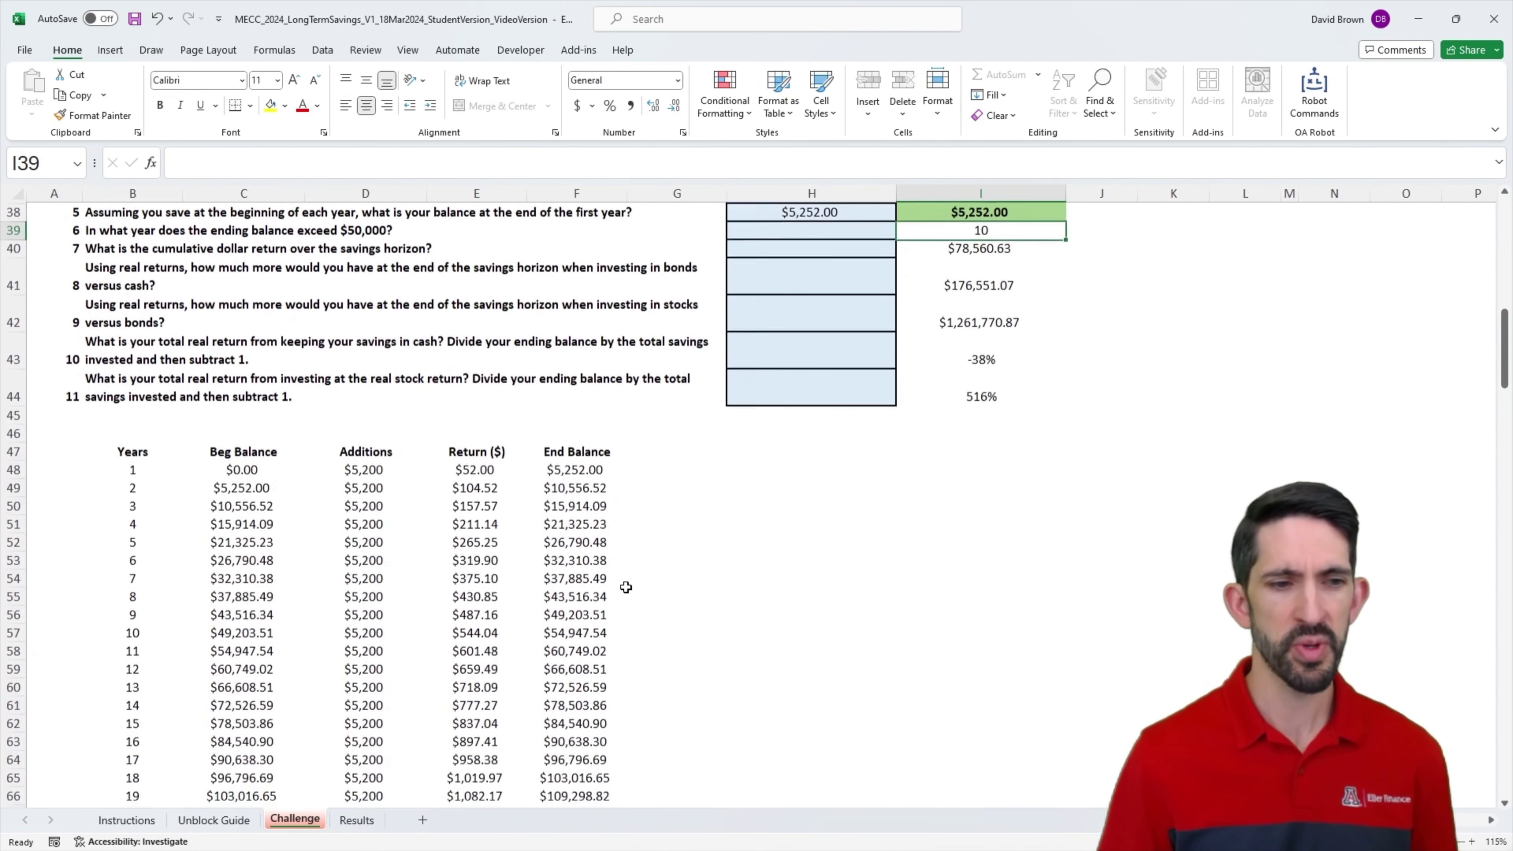
{"action": "left_click_drag", "start_coordinate": [128, 629], "coordinate": [594, 632]}
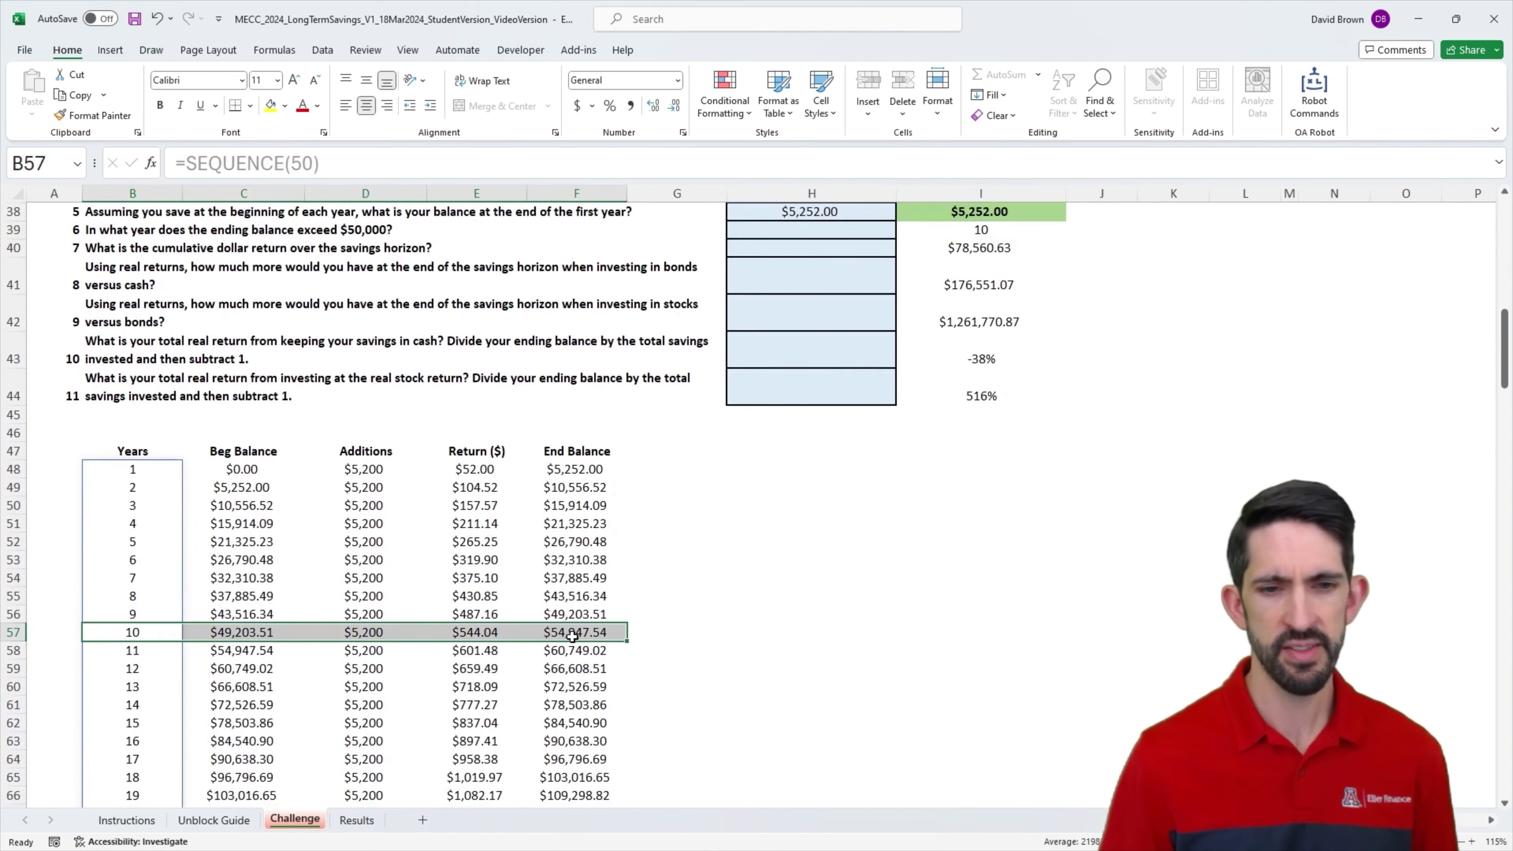
{"action": "left_click", "coordinate": [595, 631]}
{"action": "left_click", "coordinate": [577, 613]}
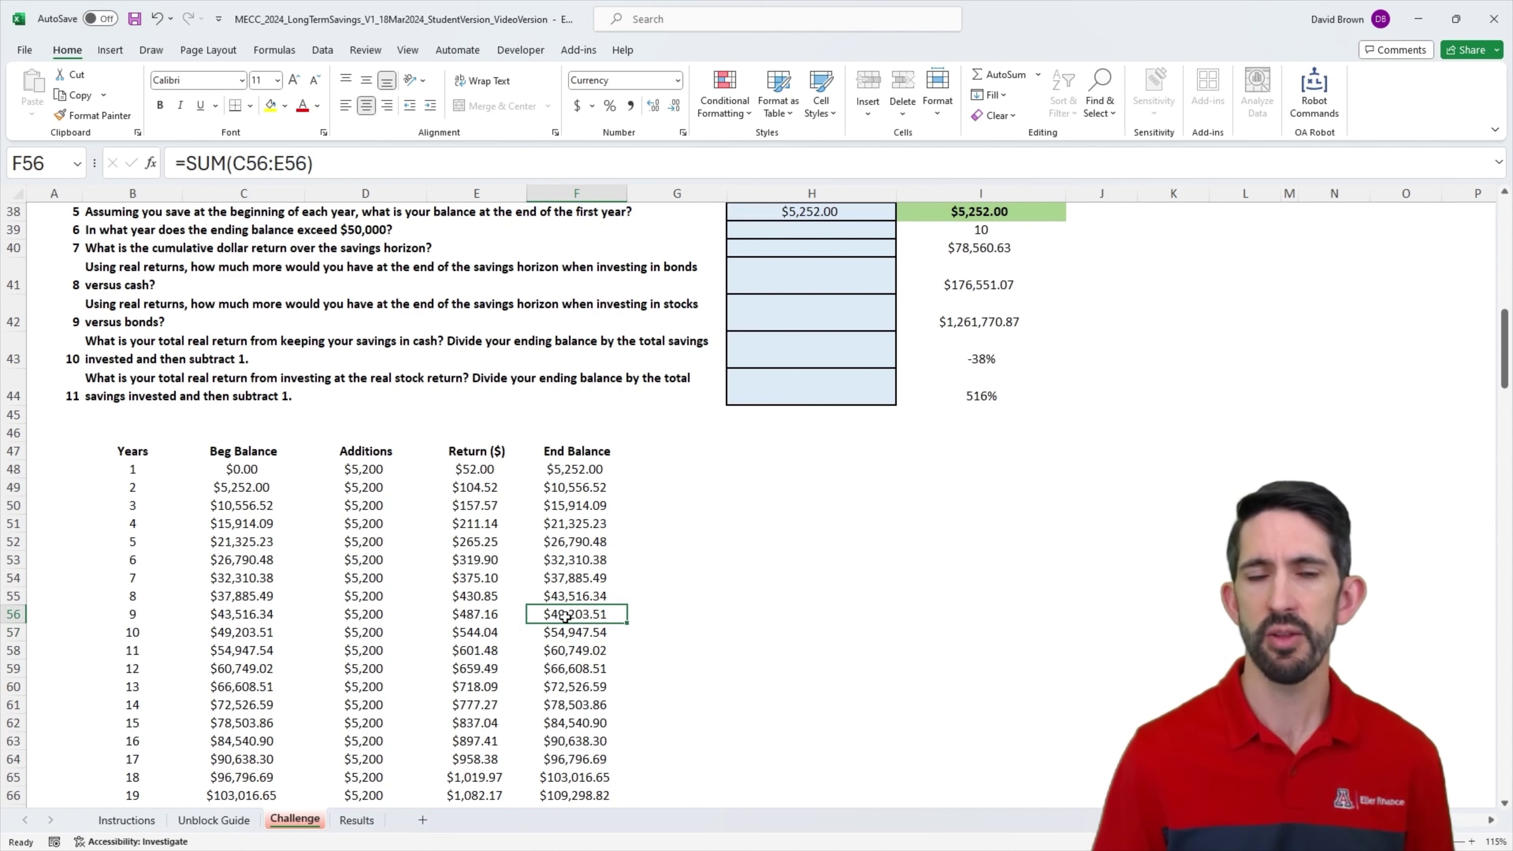
{"action": "left_click", "coordinate": [586, 633]}
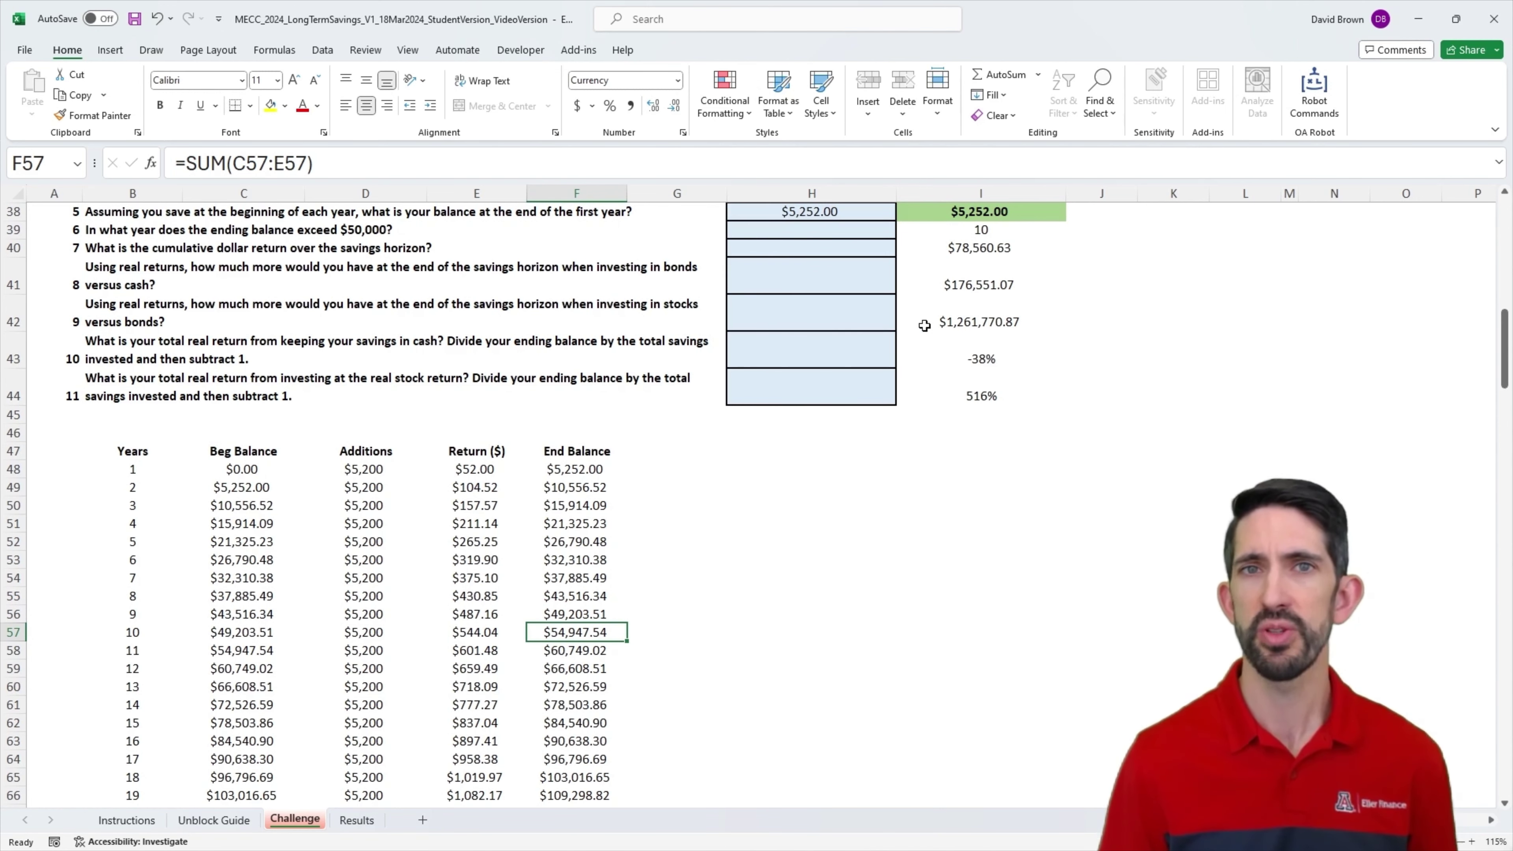
Step: Begin the question 6 answer in H39 with an XLOOKUP formula that uses 50000 as the lookup value
{"action": "scroll", "coordinate": [965, 361], "scroll_direction": "up", "scroll_amount": 1}
{"action": "left_click", "coordinate": [844, 287]}
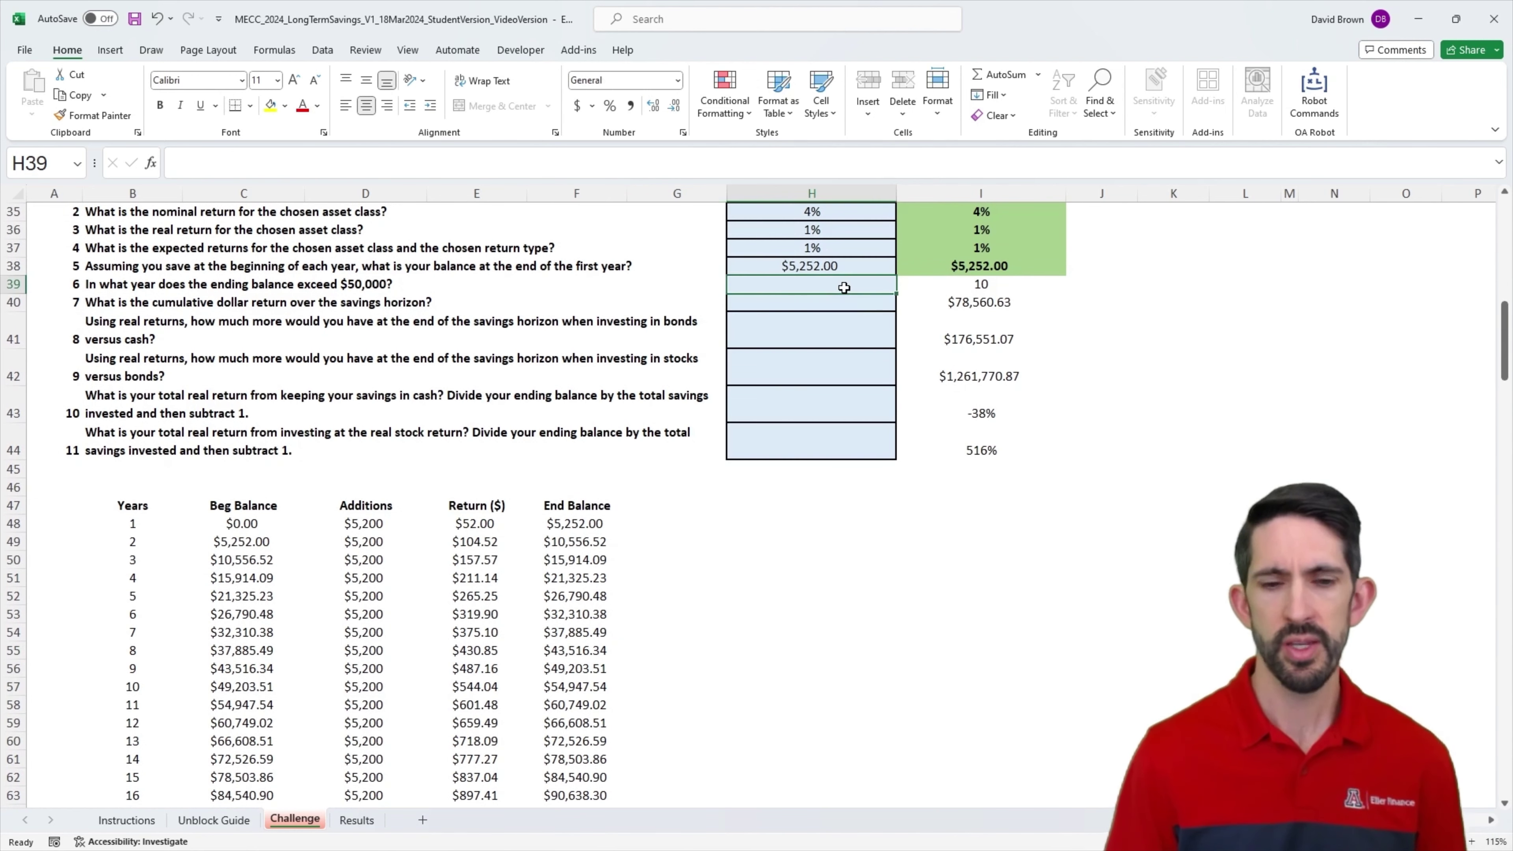
{"action": "type", "text": "=xlookup("}
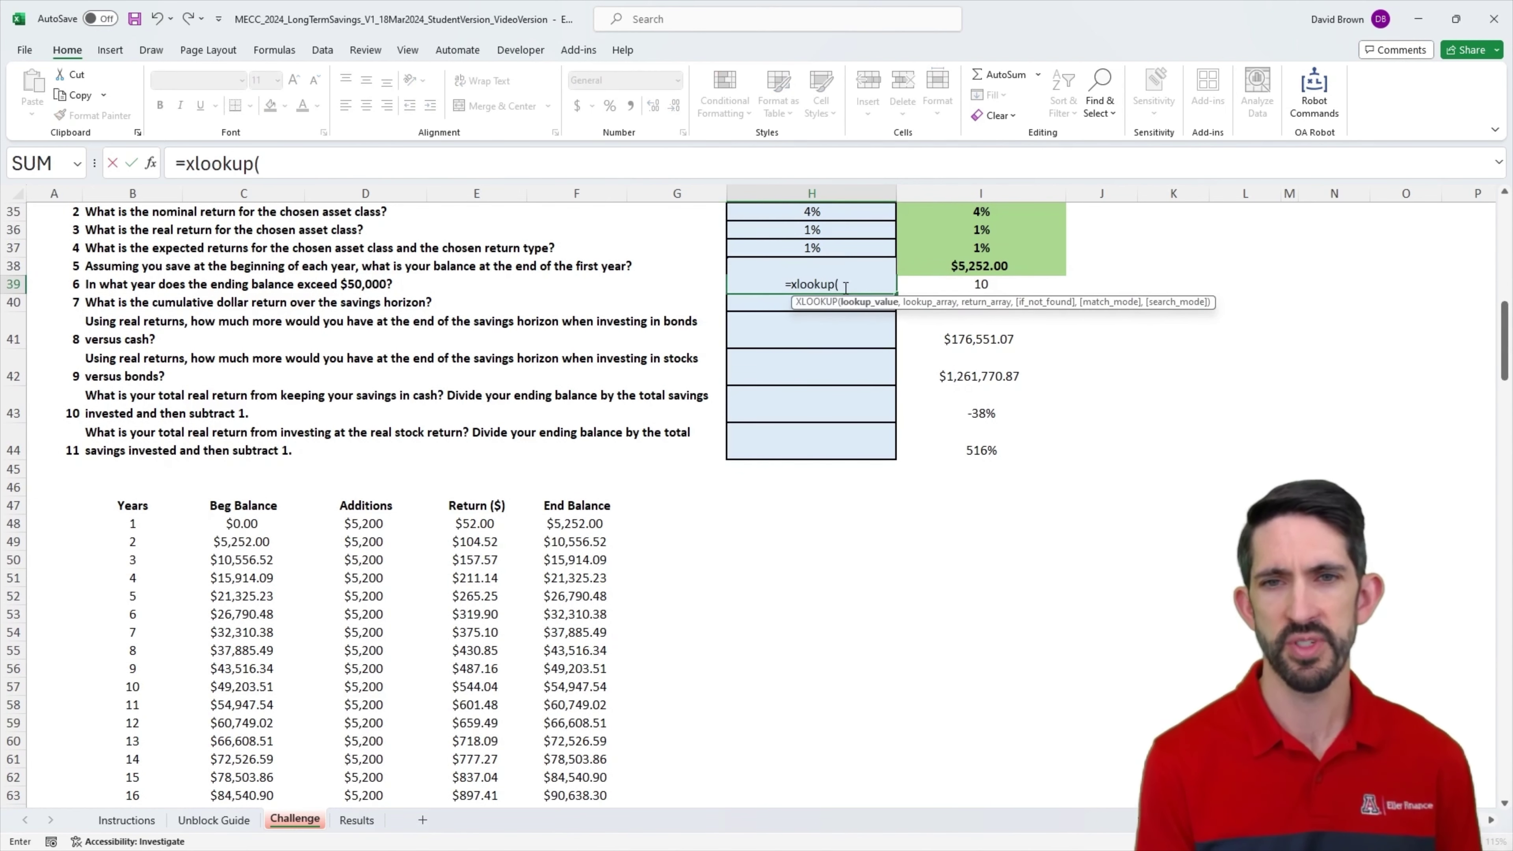
{"action": "type", "text": "50,000\\\\"}
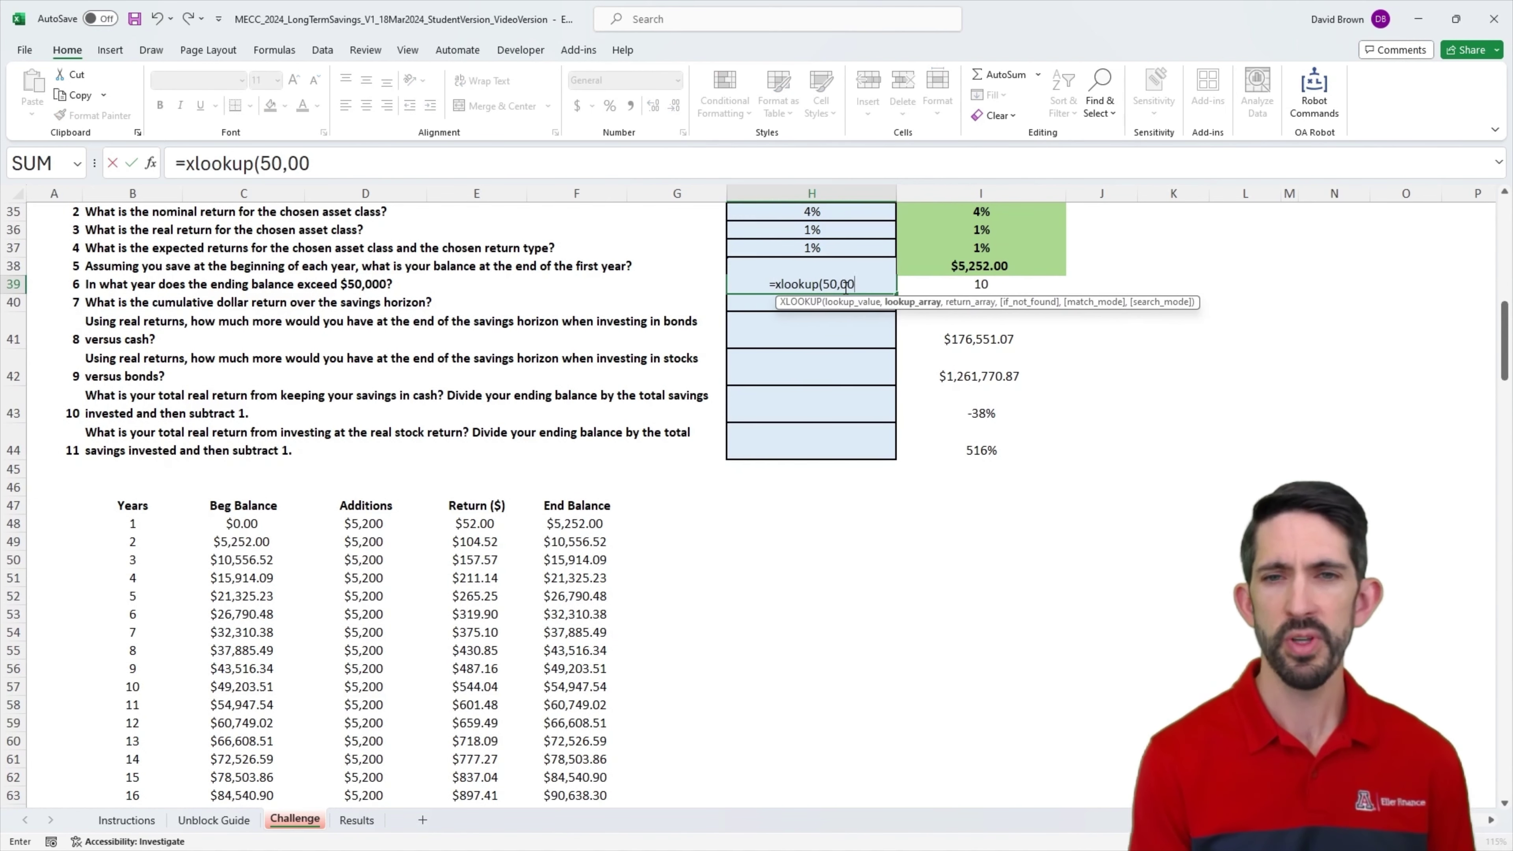
{"action": "key", "text": "BackSpace"}
{"action": "key", "text": "BackSpace"}
{"action": "key", "text": "BackSpace"}
{"action": "key", "text": "BackSpace"}
{"action": "key", "text": "BackSpace"}
{"action": "key", "text": "BackSpace"}
{"action": "key", "text": "BackSpace"}
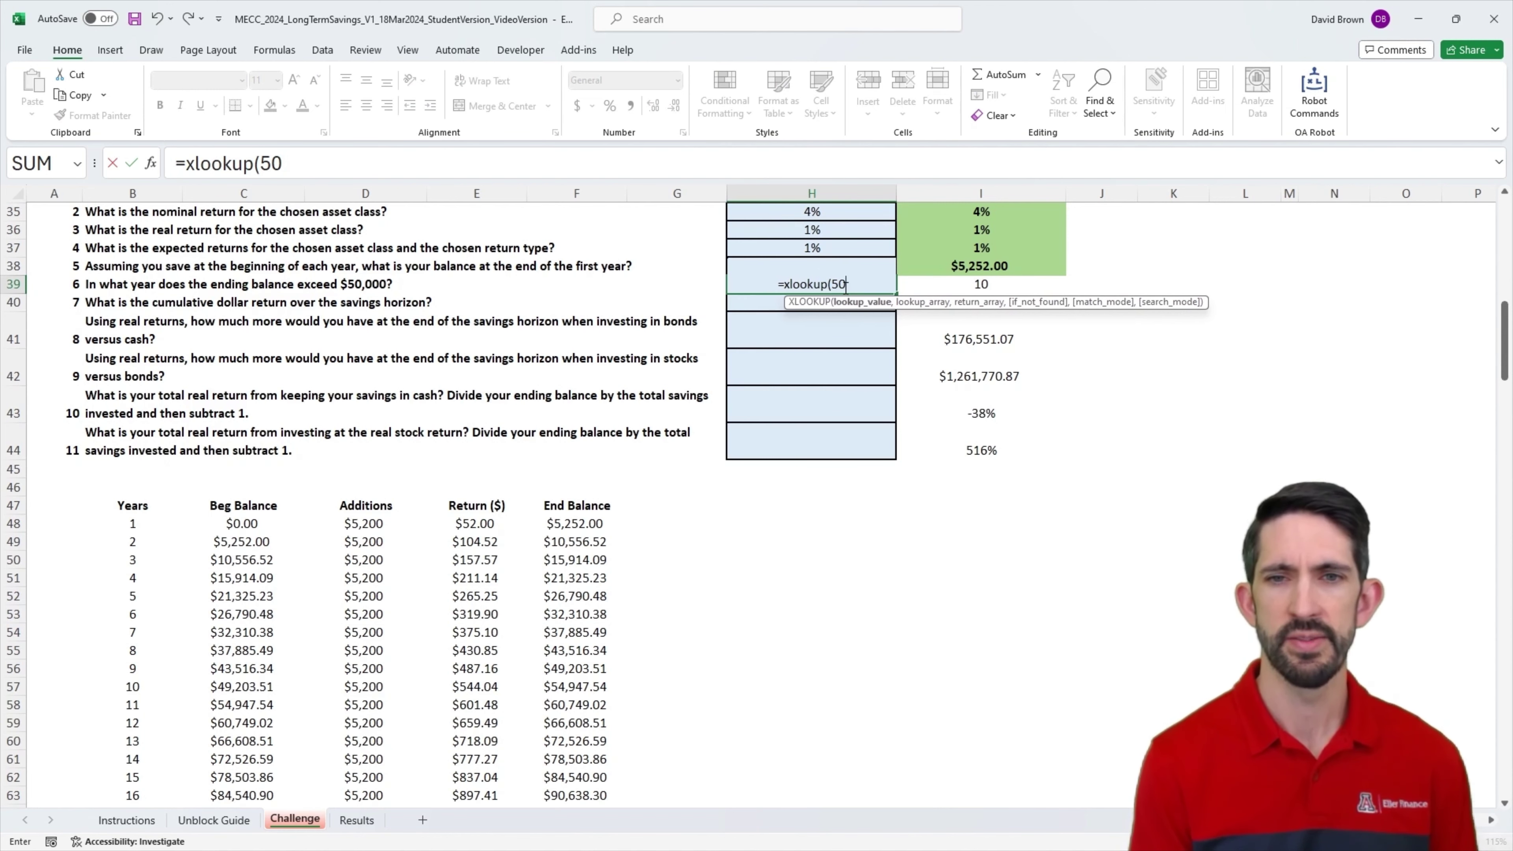
{"action": "type", "text": "000,"}
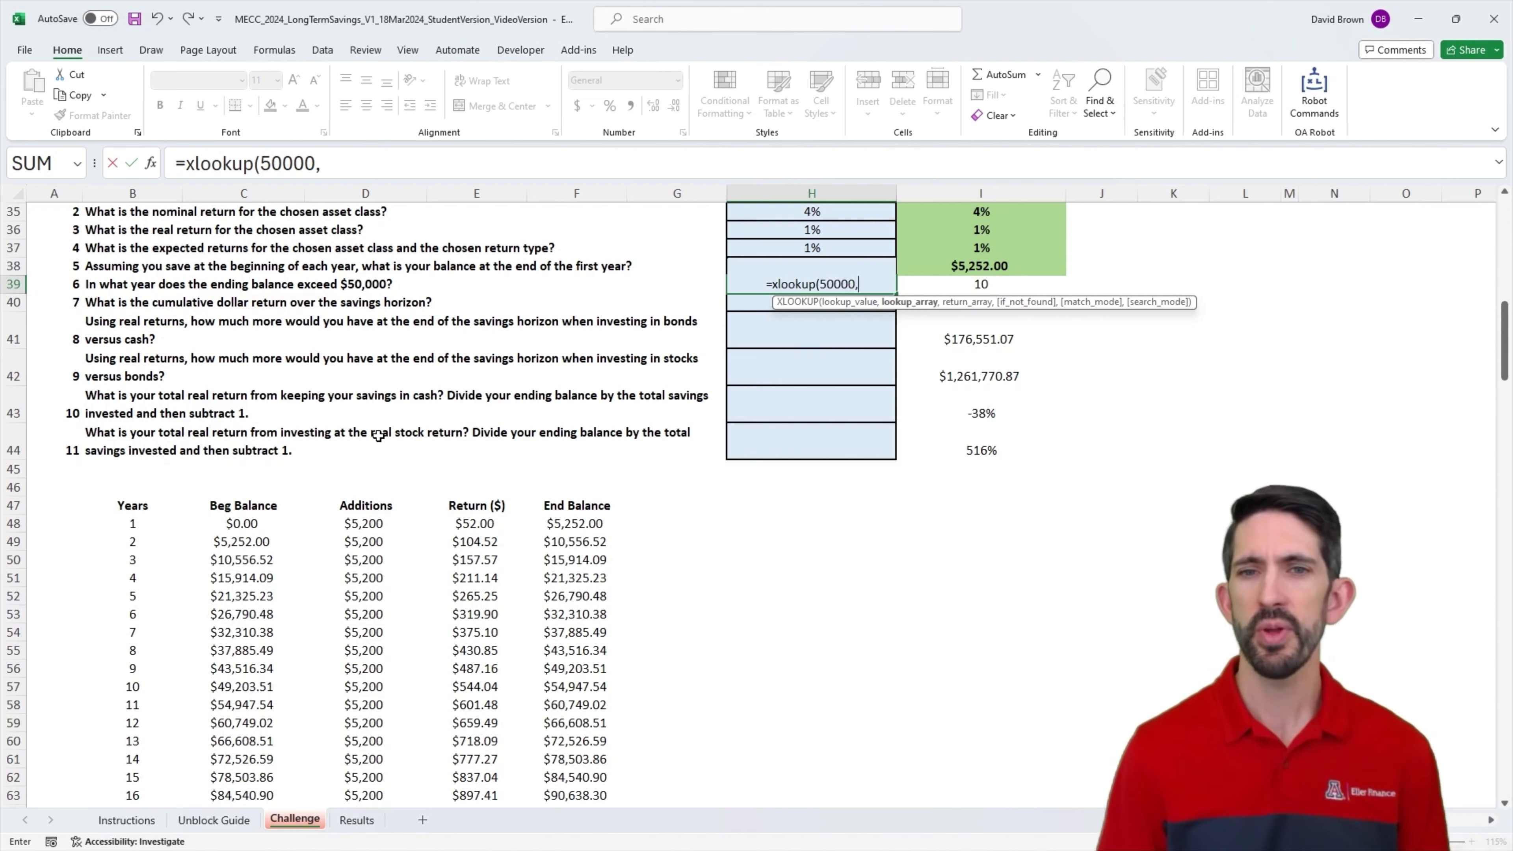
Step: Complete the H39 lookup with the ending balances F48:F97 as lookup array and the years B48# as return array
{"action": "left_click", "coordinate": [584, 526]}
{"action": "key", "text": "ctrl+shift+Down"}
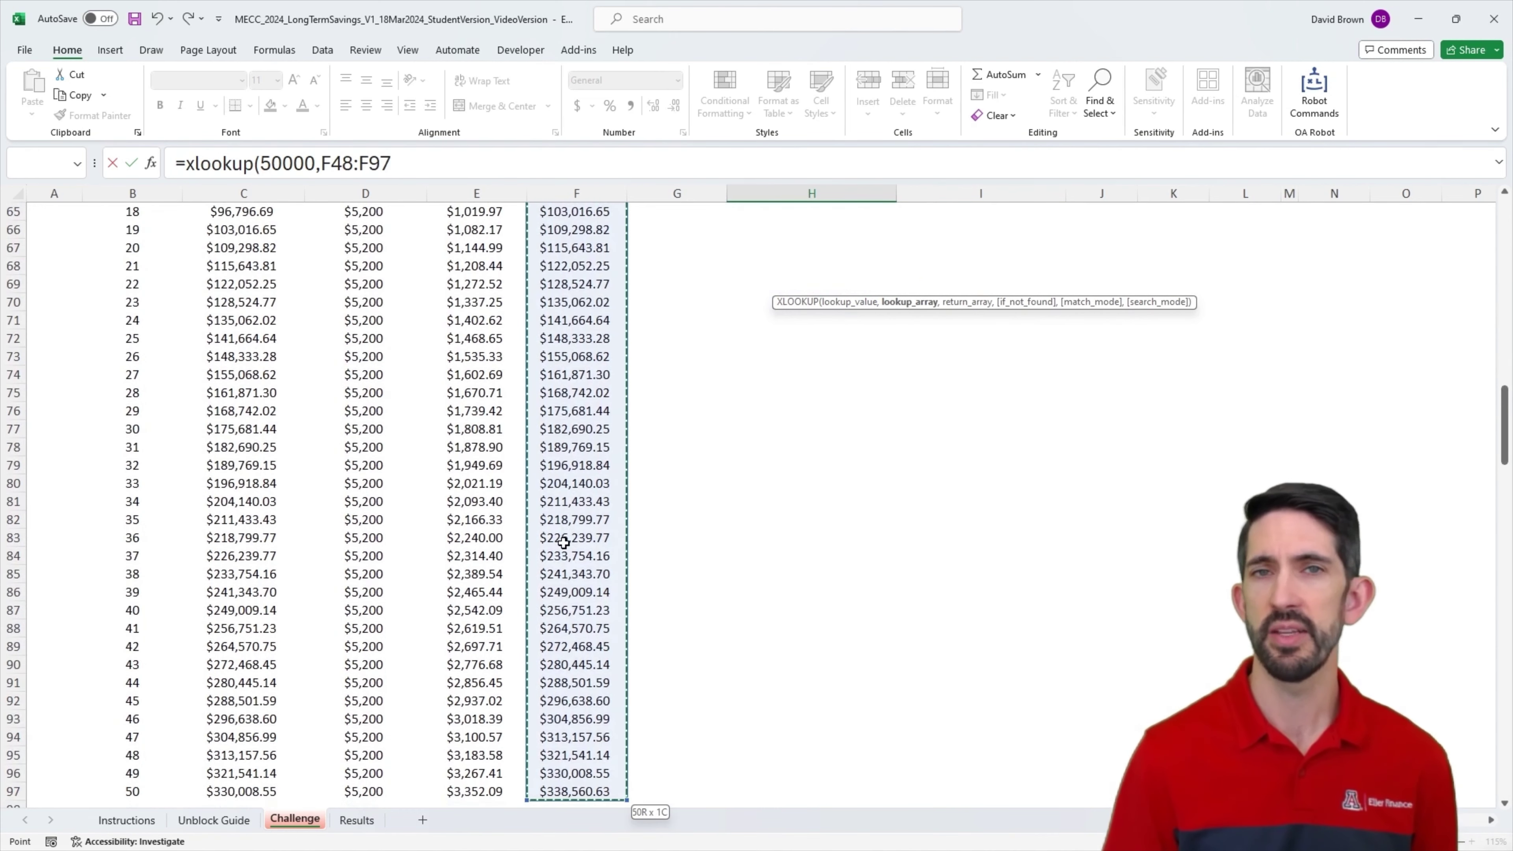
{"action": "type", "text": ","}
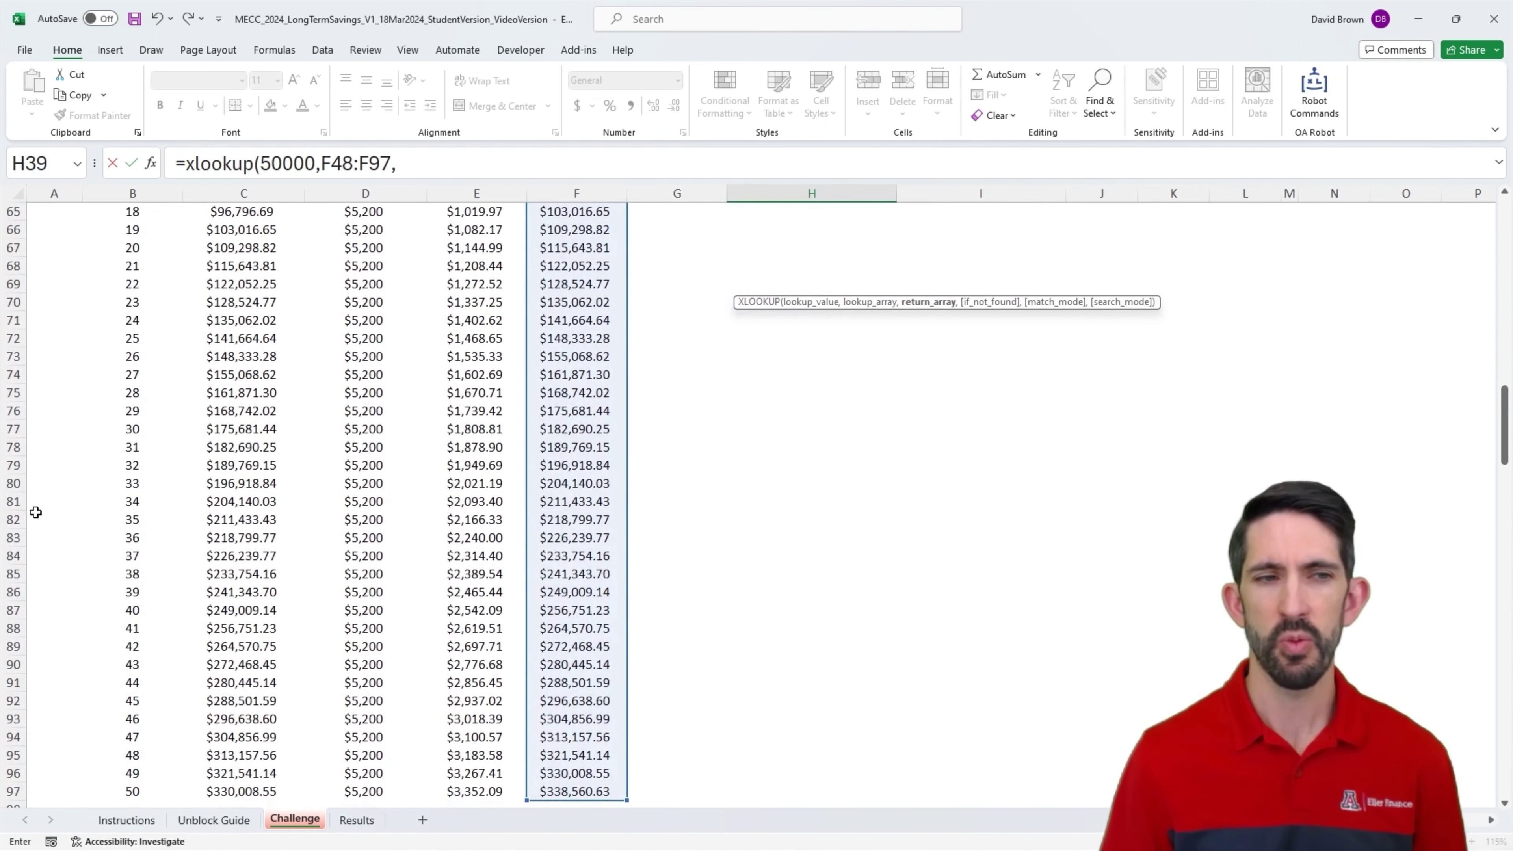
{"action": "left_click", "coordinate": [106, 339]}
{"action": "key", "text": "ctrl+Up"}
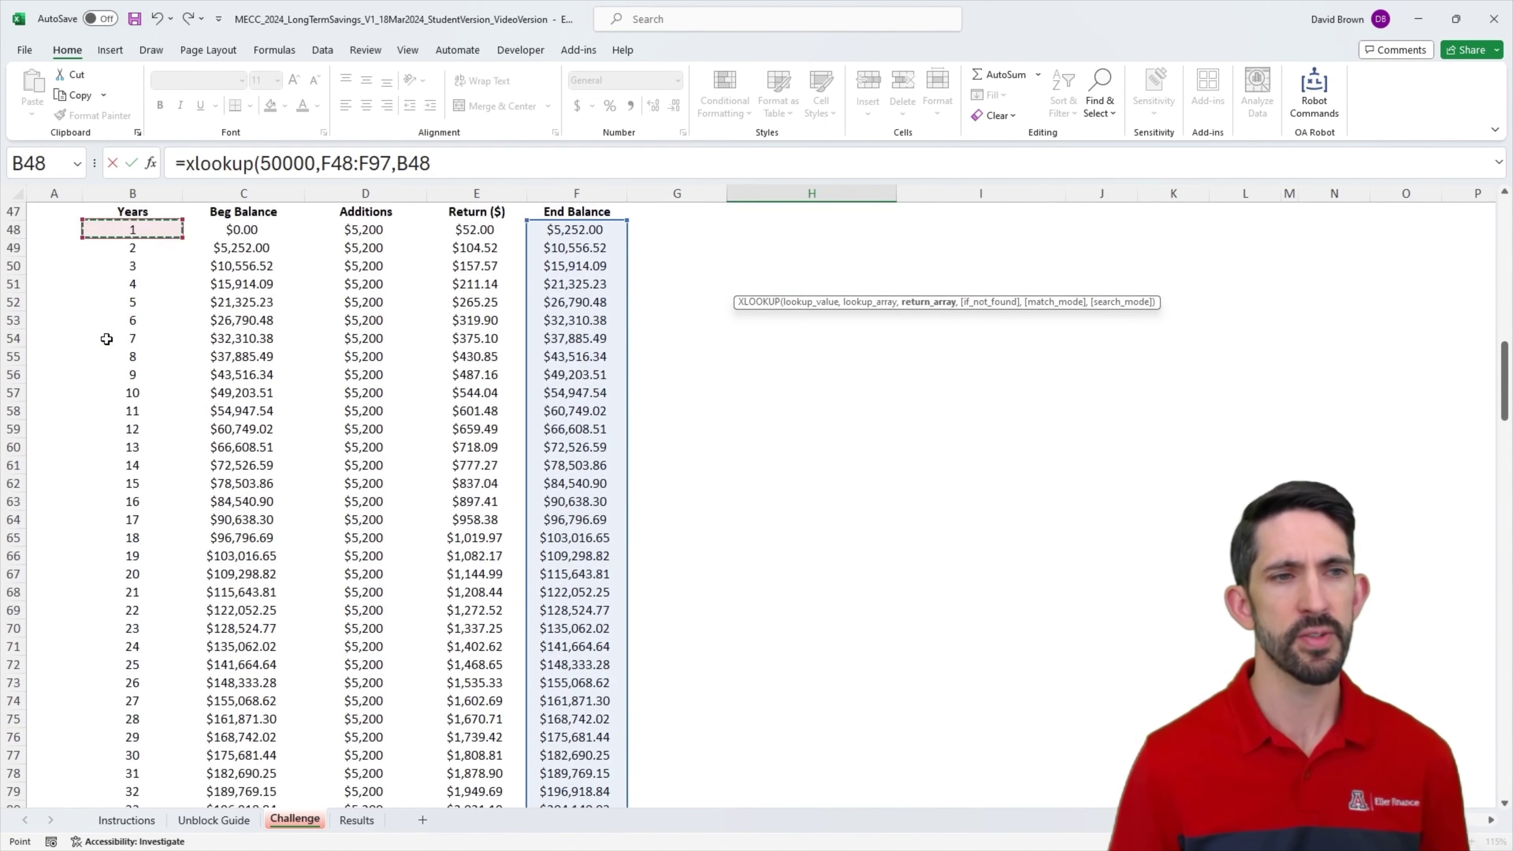
{"action": "key", "text": "ctrl+shift+Down"}
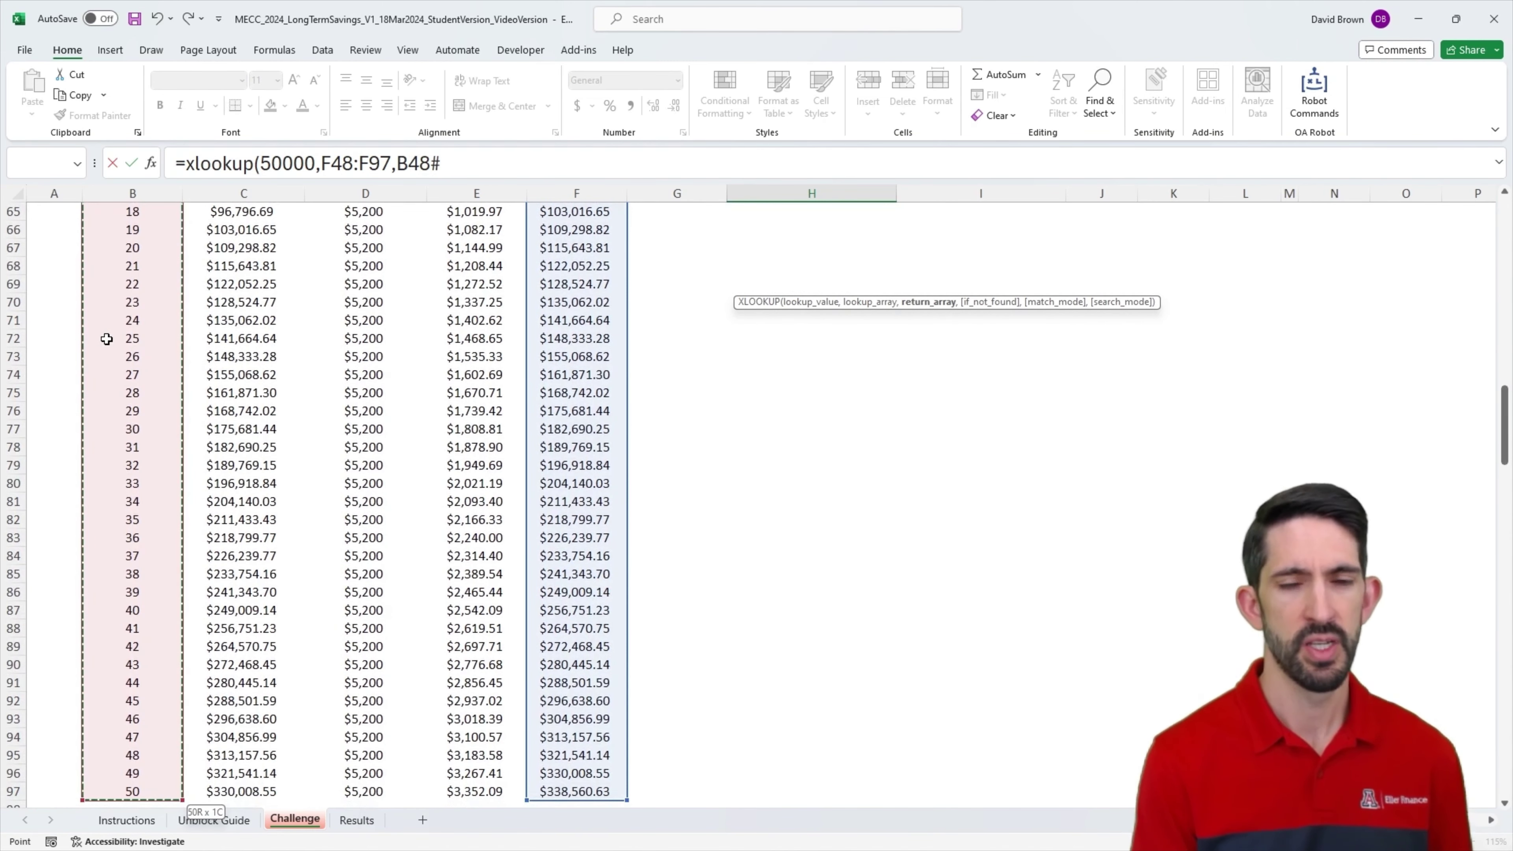
{"action": "key", "text": "ctrl+Return"}
{"action": "key", "text": "Up"}
{"action": "key", "text": "Down"}
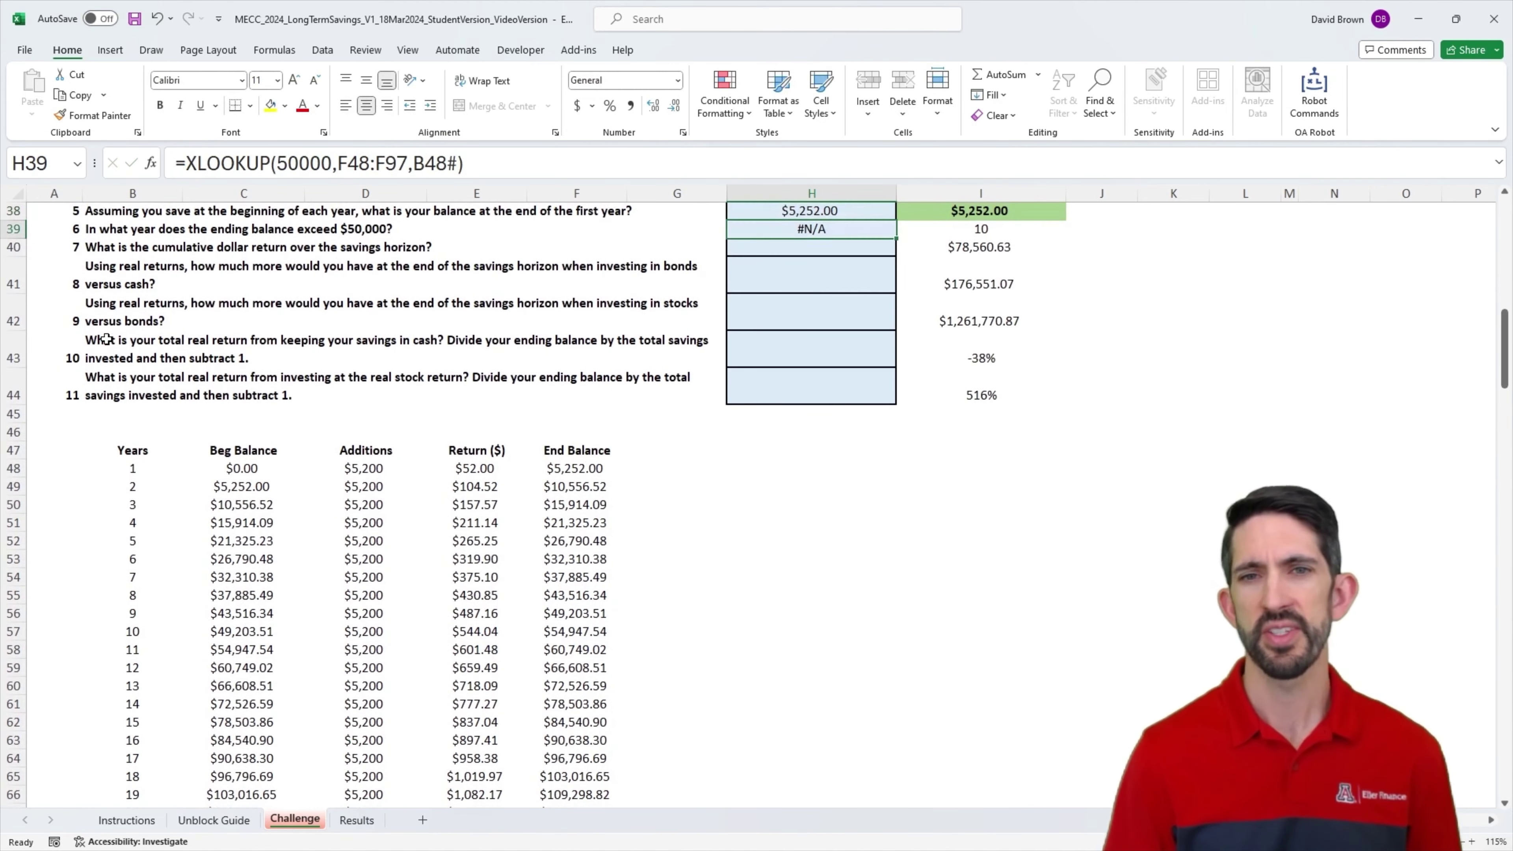
Step: Extend the XLOOKUP in H39 with match mode 1, exact match or next larger item, leaving the if-not-found argument empty
{"action": "scroll", "coordinate": [106, 339], "scroll_direction": "up", "scroll_amount": 2}
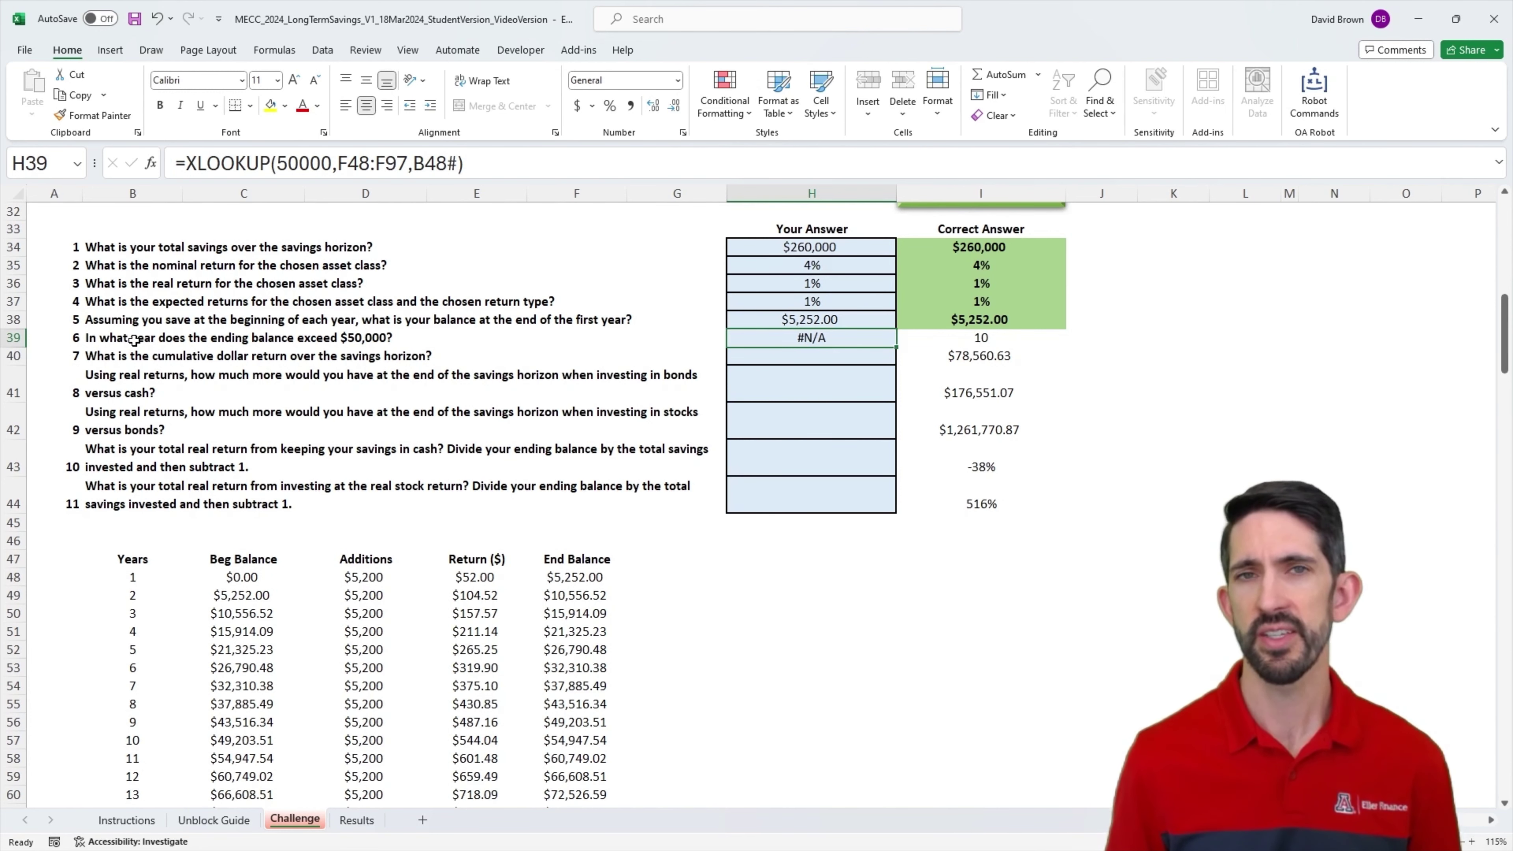
{"action": "left_click_drag", "start_coordinate": [563, 720], "coordinate": [566, 738]}
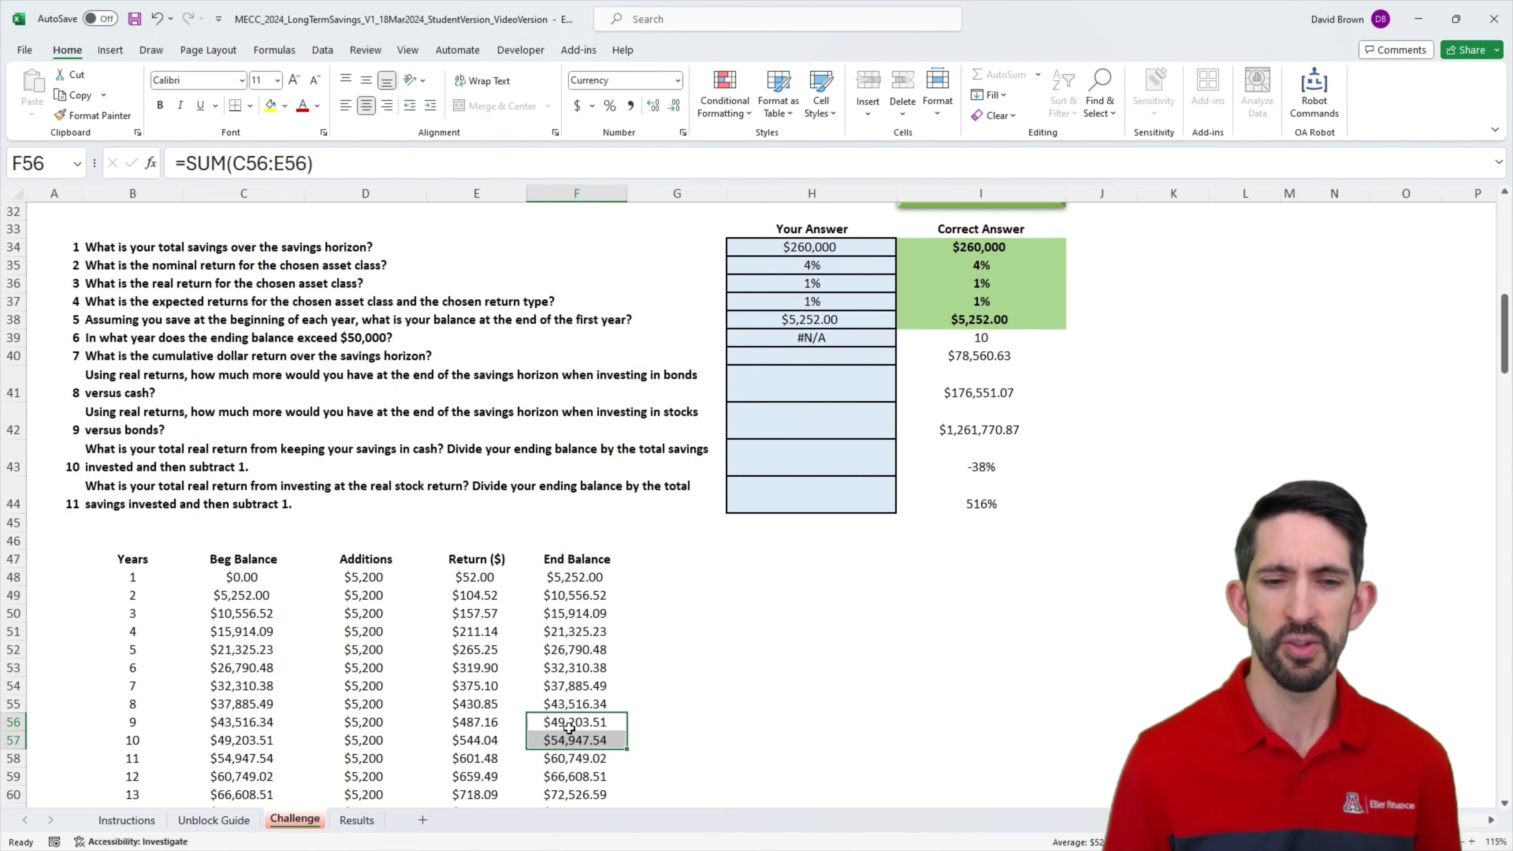
{"action": "left_click", "coordinate": [579, 741]}
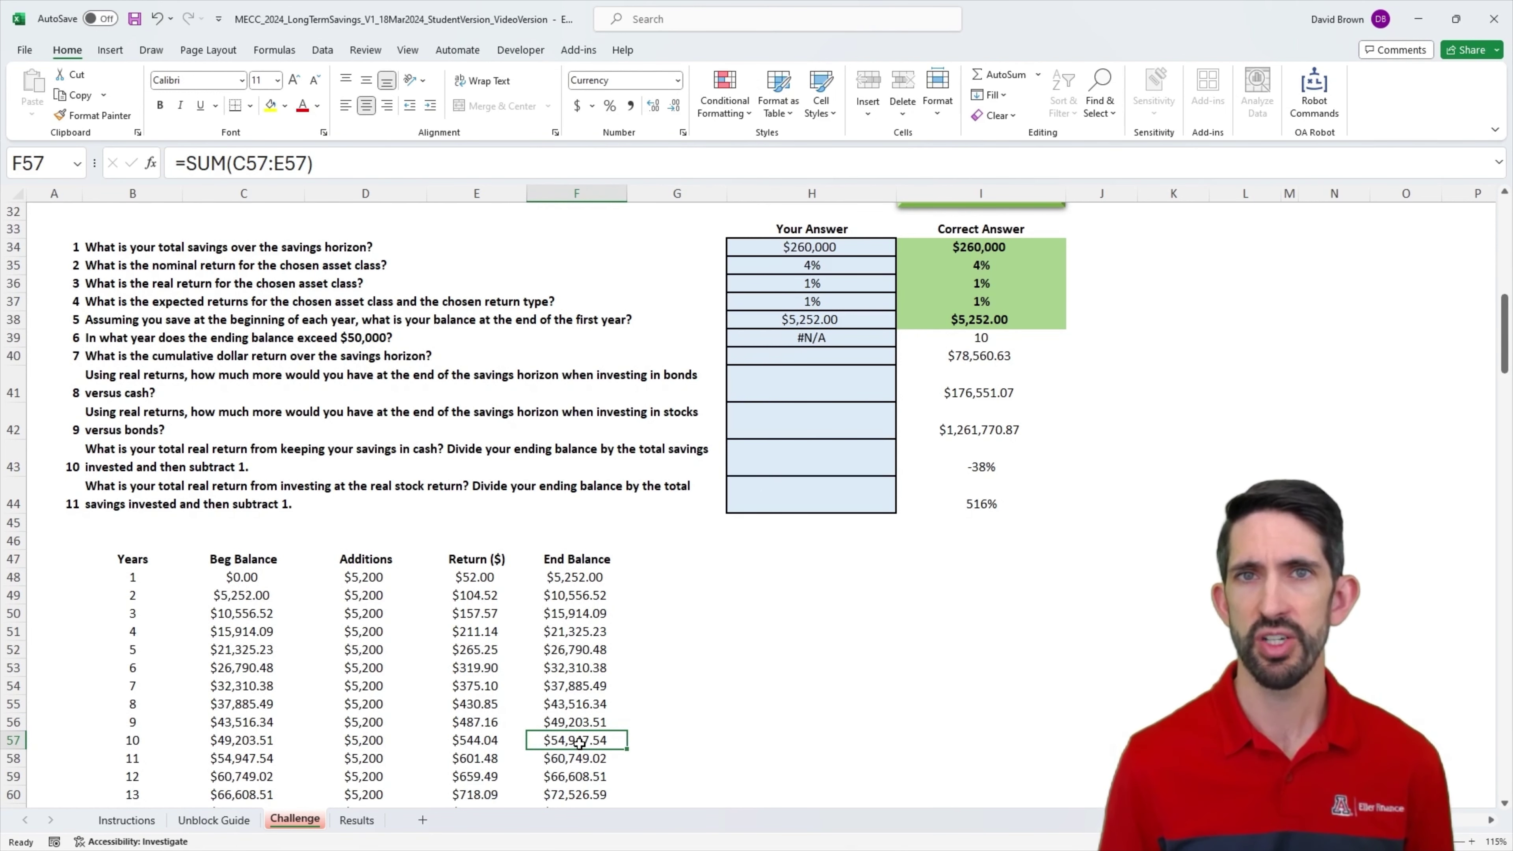
{"action": "left_click", "coordinate": [814, 337]}
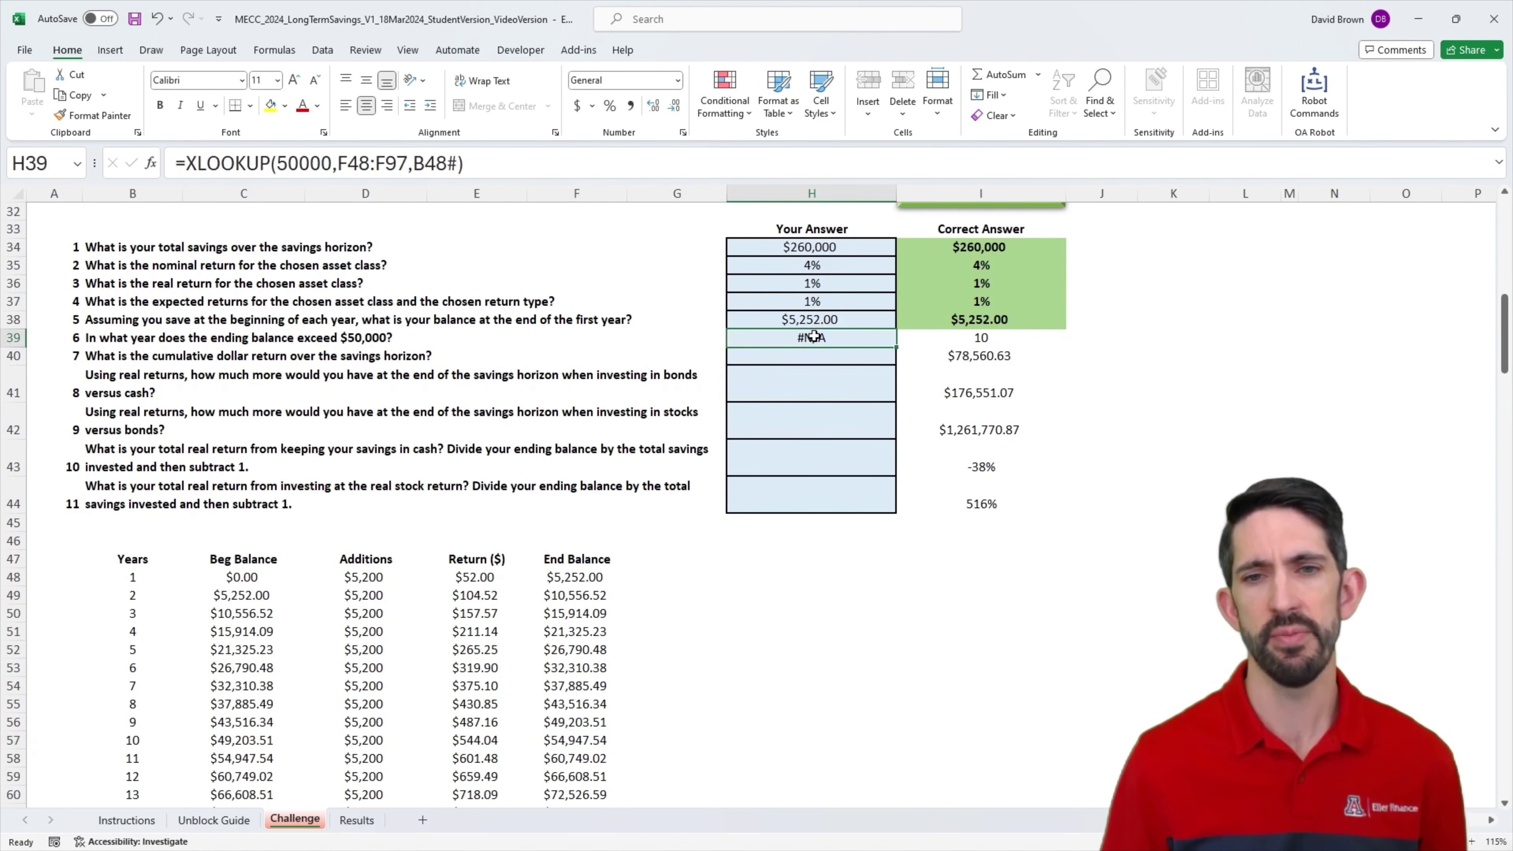
{"action": "left_click", "coordinate": [459, 164]}
{"action": "type", "text": ",,"}
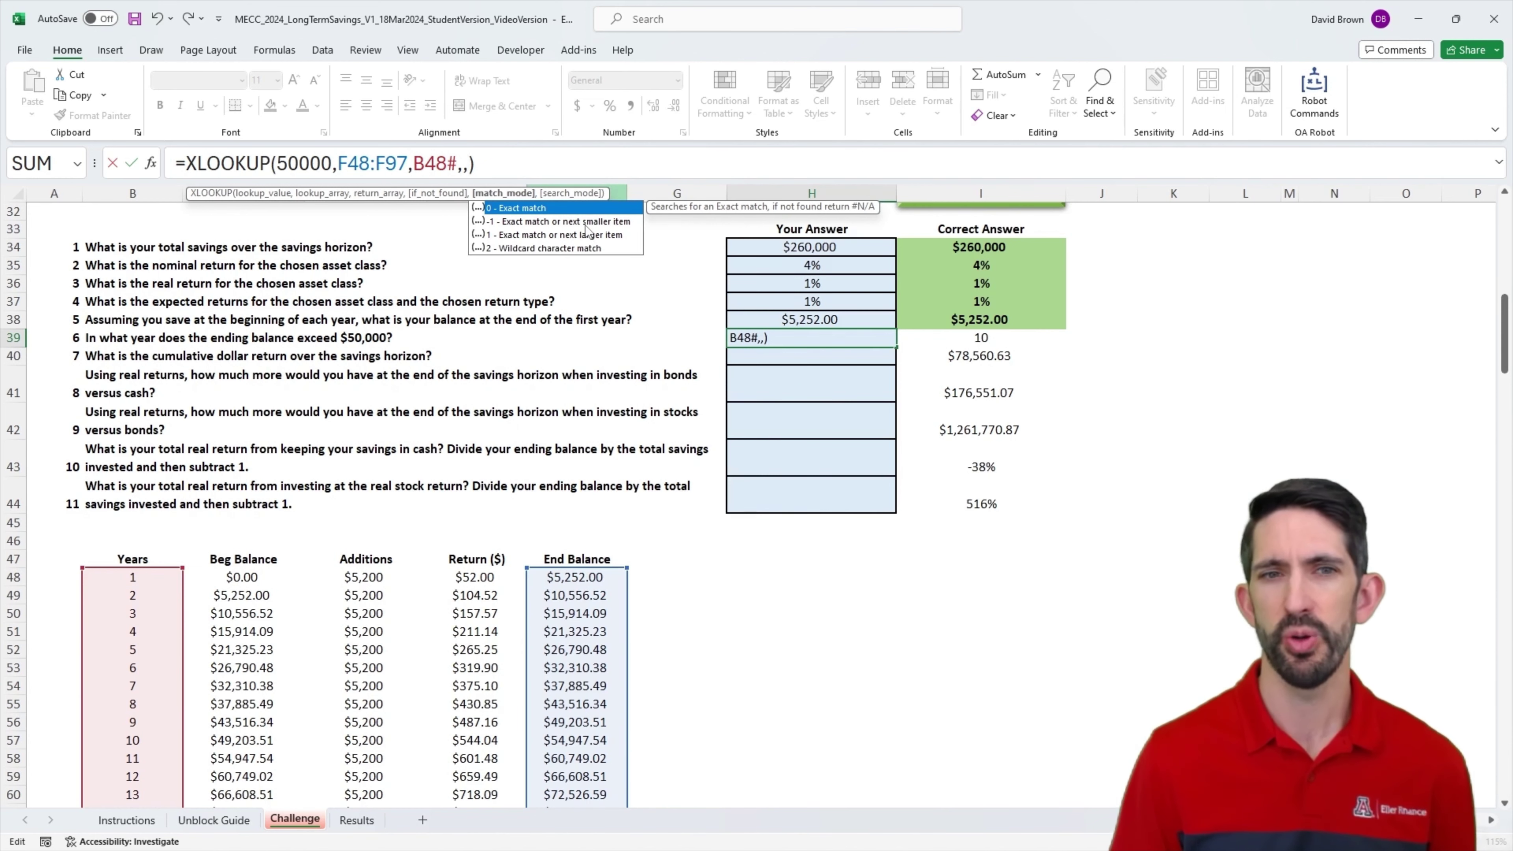
{"action": "type", "text": "1"}
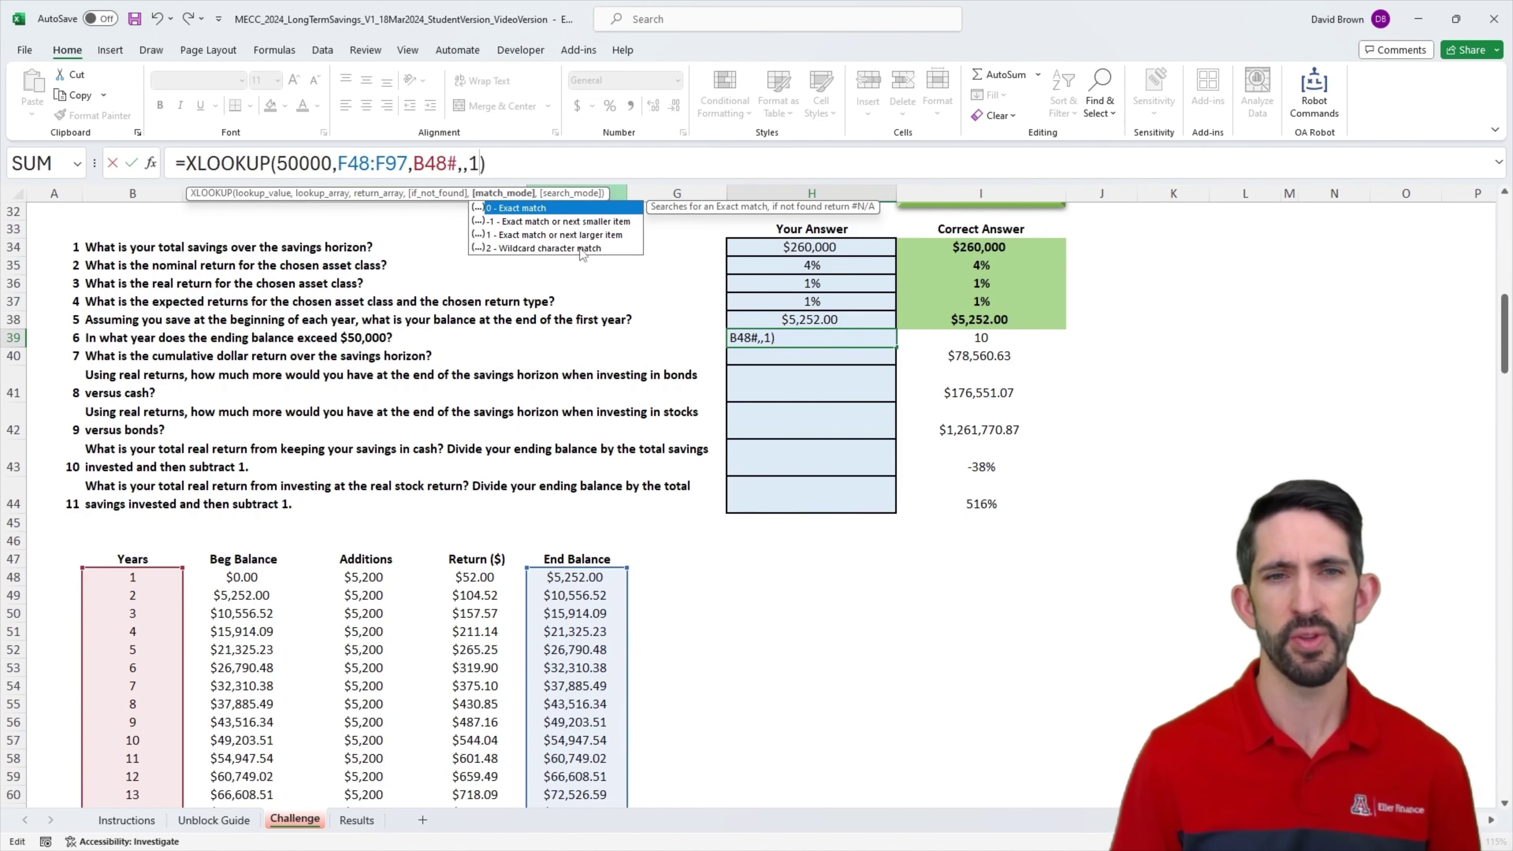
{"action": "key", "text": "Return"}
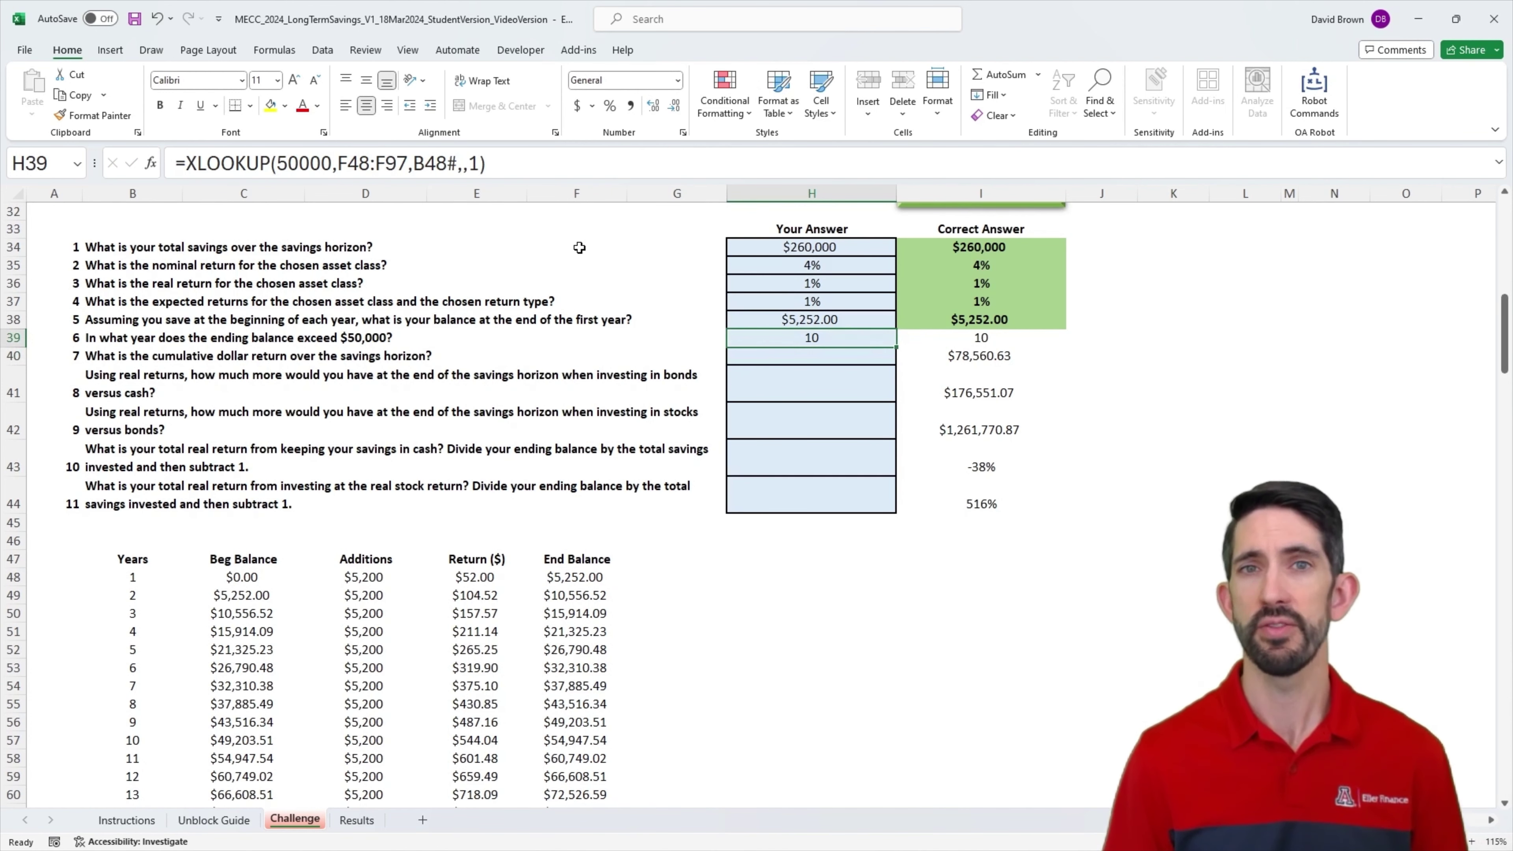
Step: Answer question 7 in H40 with a SUM of the yearly dollar returns in E48:E97
{"action": "left_click", "coordinate": [844, 353]}
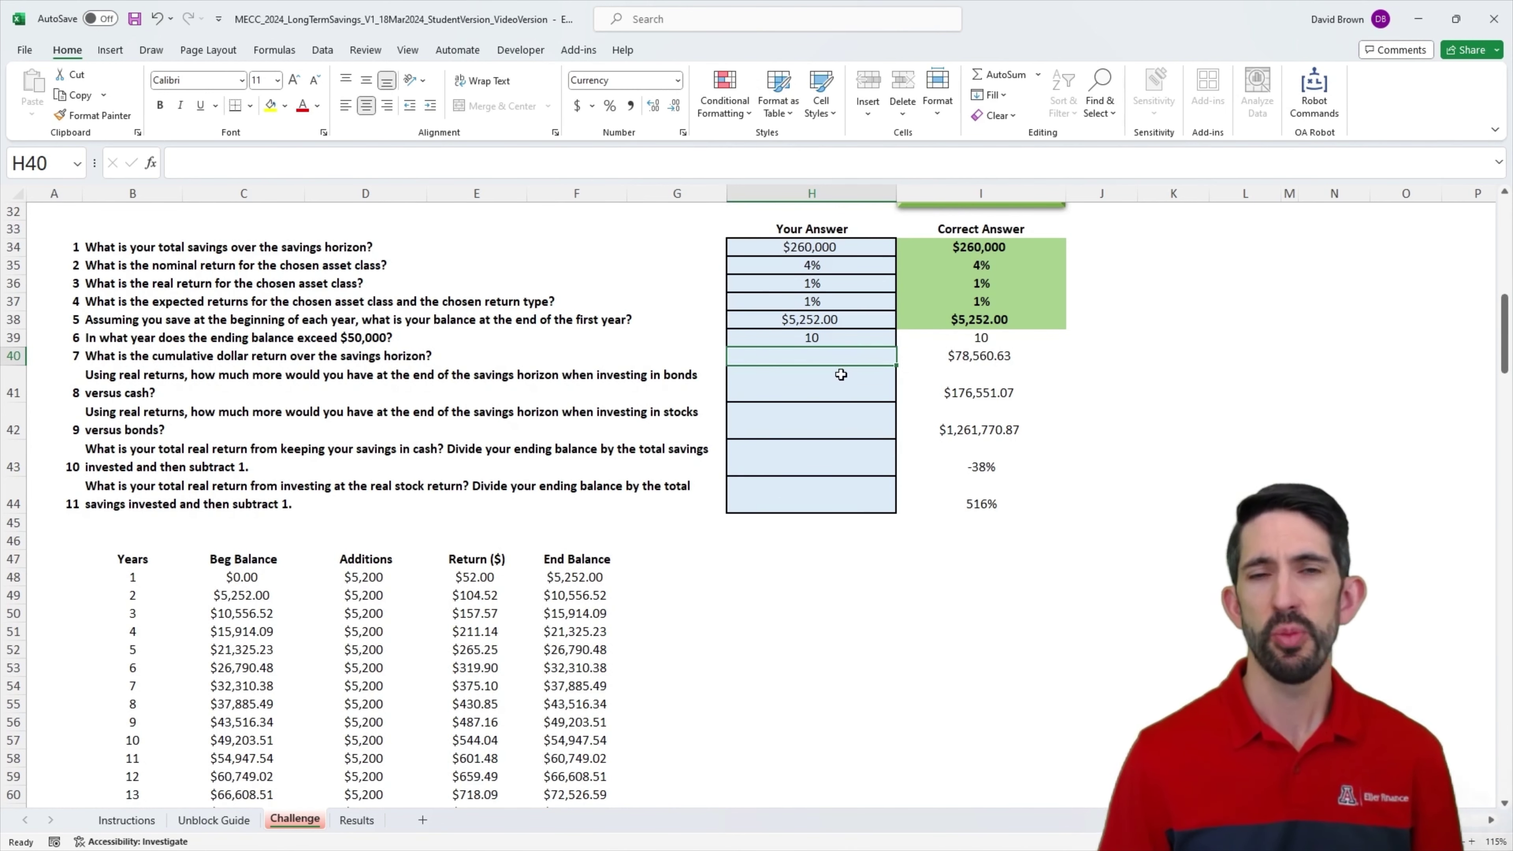
{"action": "type", "text": "=sum("}
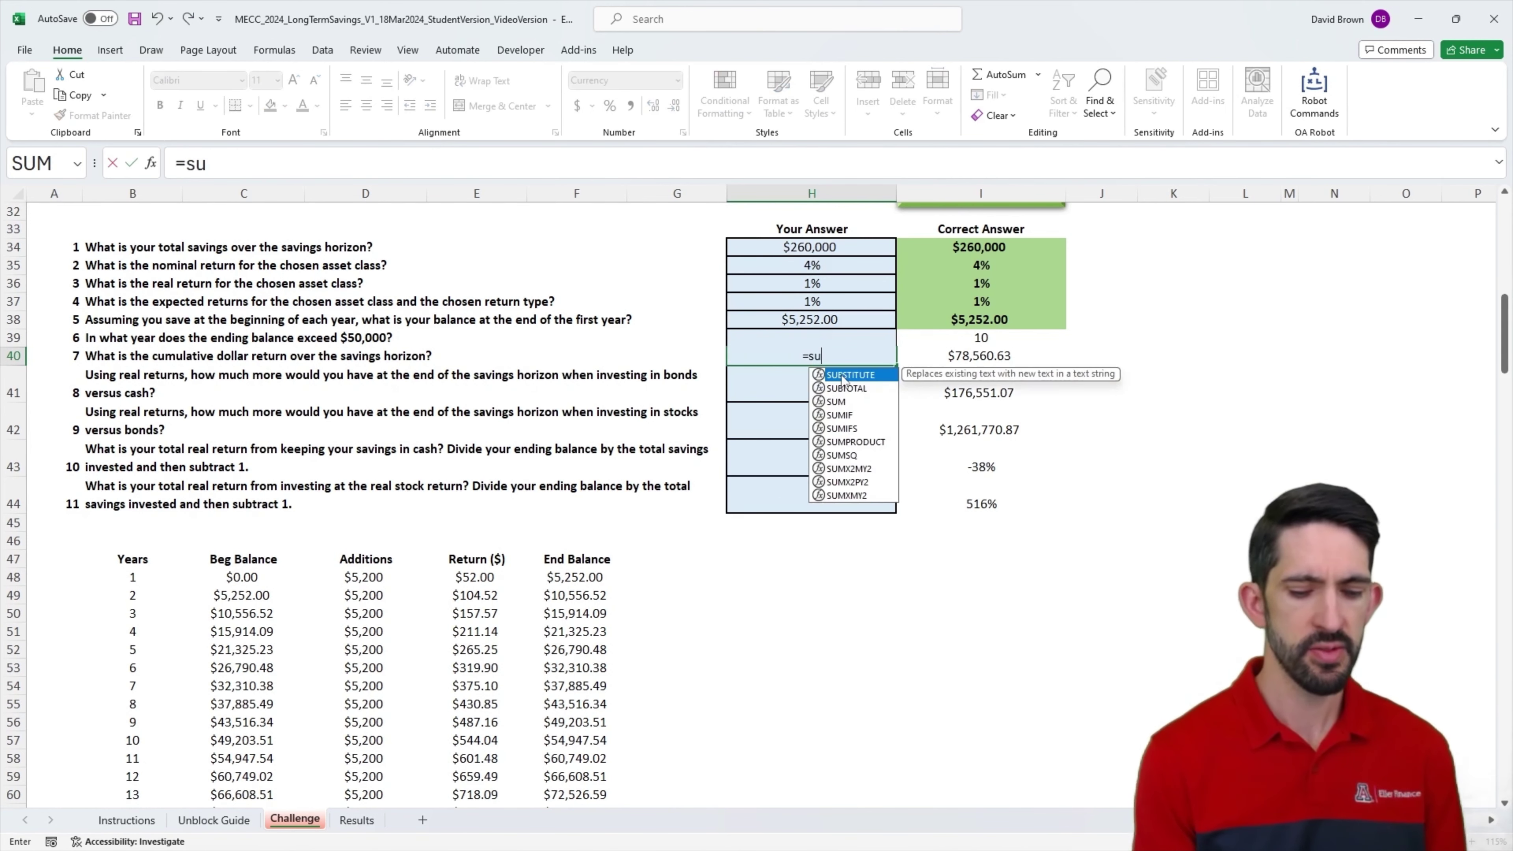
{"action": "left_click", "coordinate": [475, 577]}
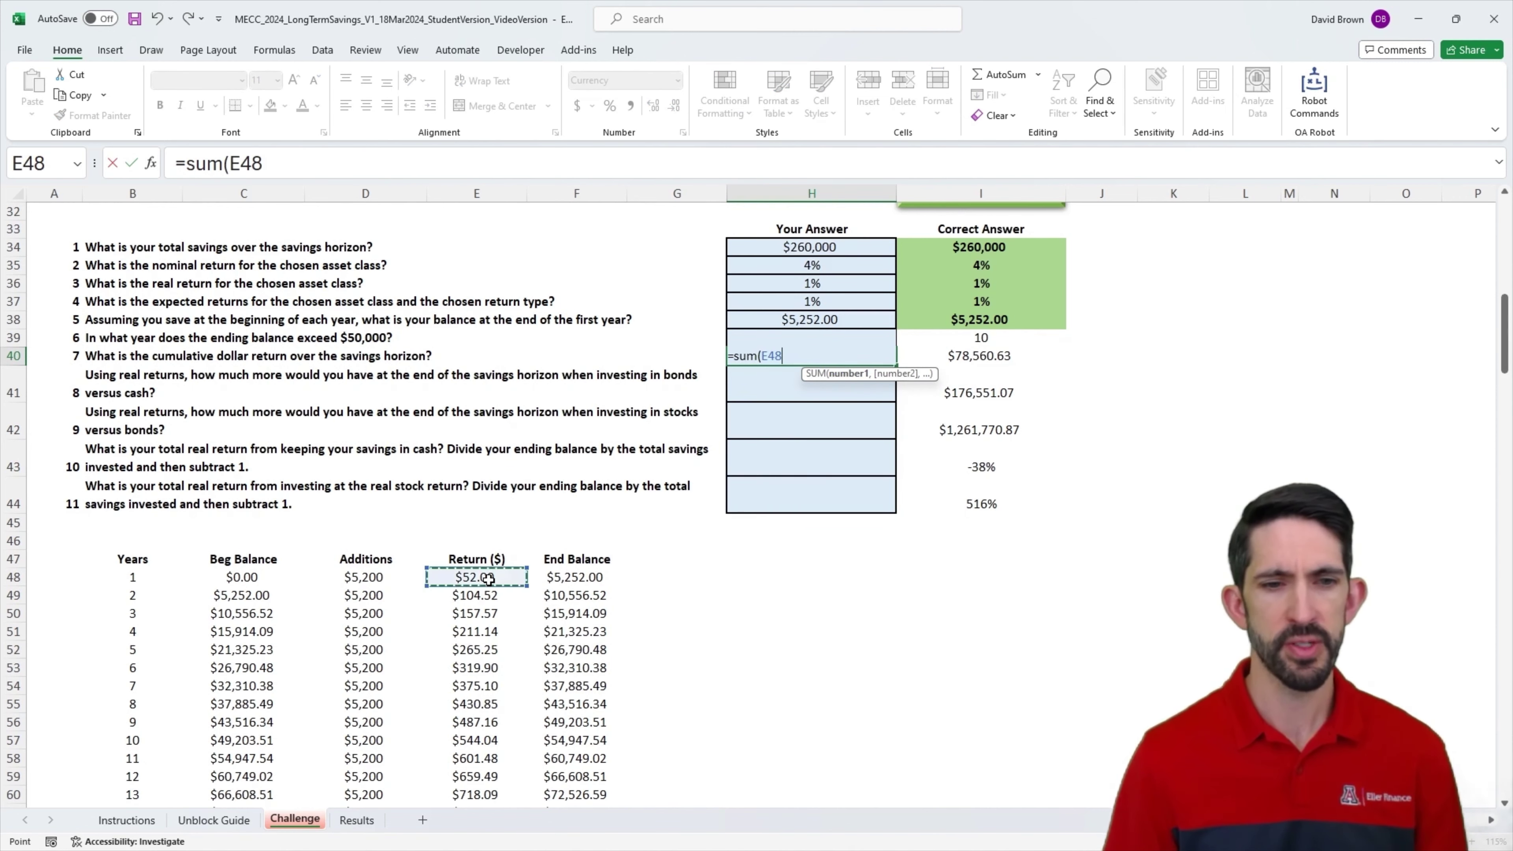
{"action": "key", "text": "ctrl+shift+Down"}
{"action": "key", "text": "ctrl+Return"}
{"action": "key", "text": "Up"}
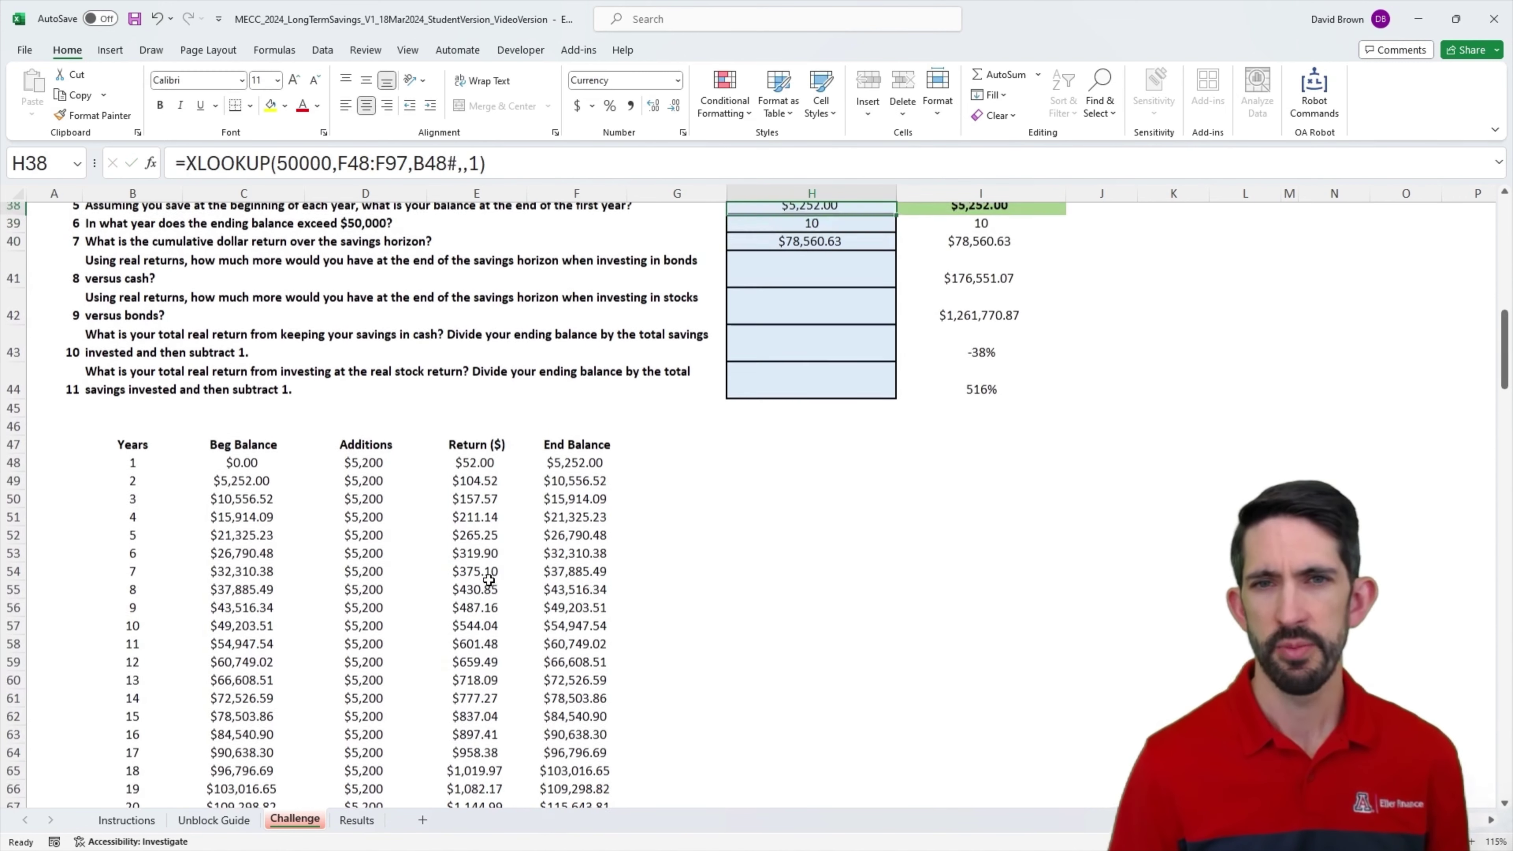
{"action": "key", "text": "Down"}
Step: Verify the answers, reset the parameters to get new dynamic inputs, and verify the answers again
{"action": "scroll", "coordinate": [887, 667], "scroll_direction": "up", "scroll_amount": 4}
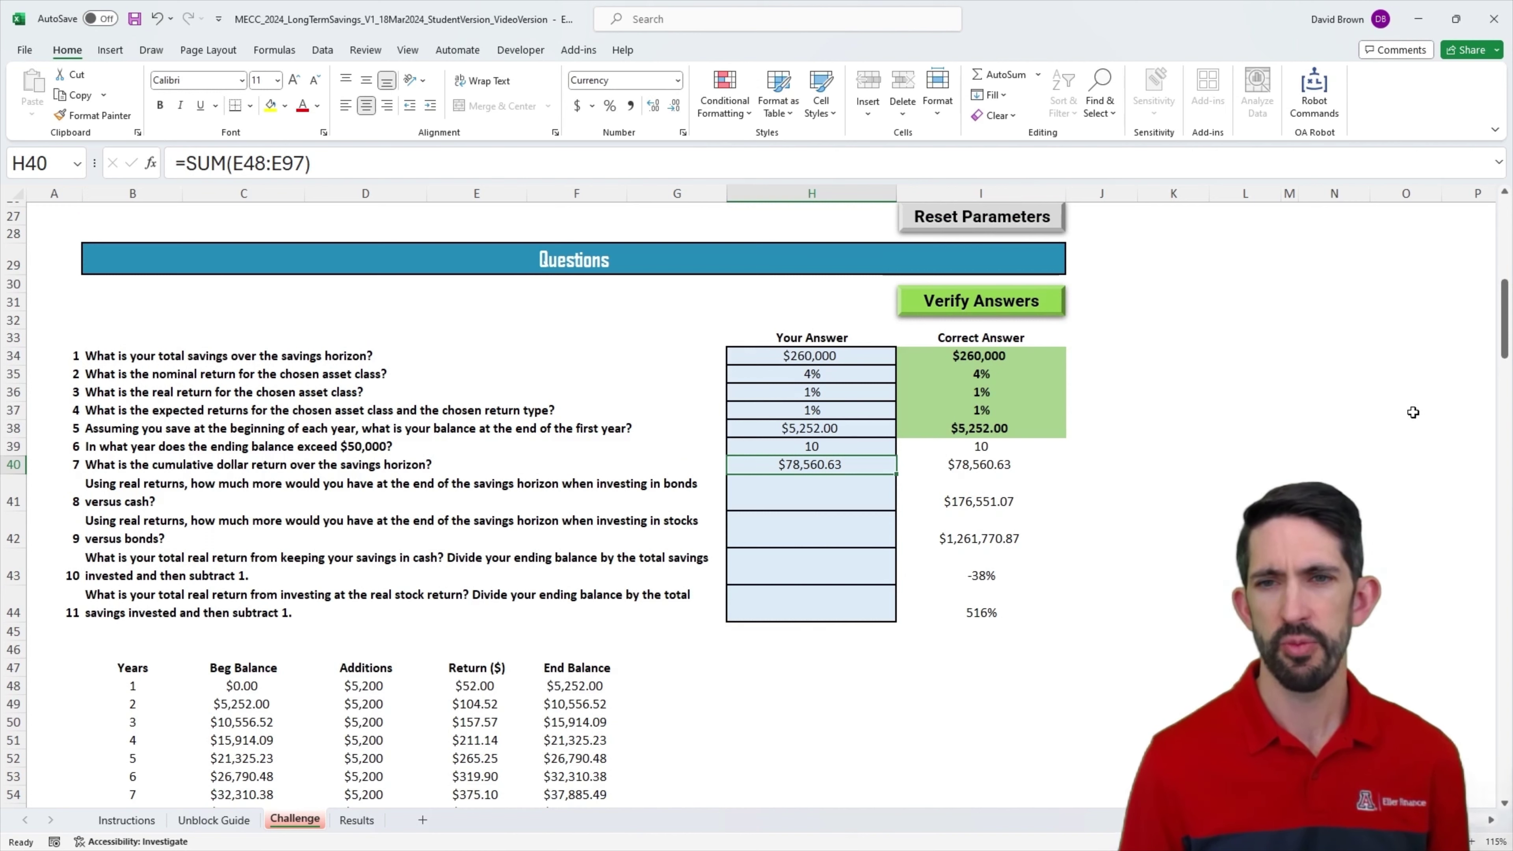
{"action": "left_click", "coordinate": [998, 313]}
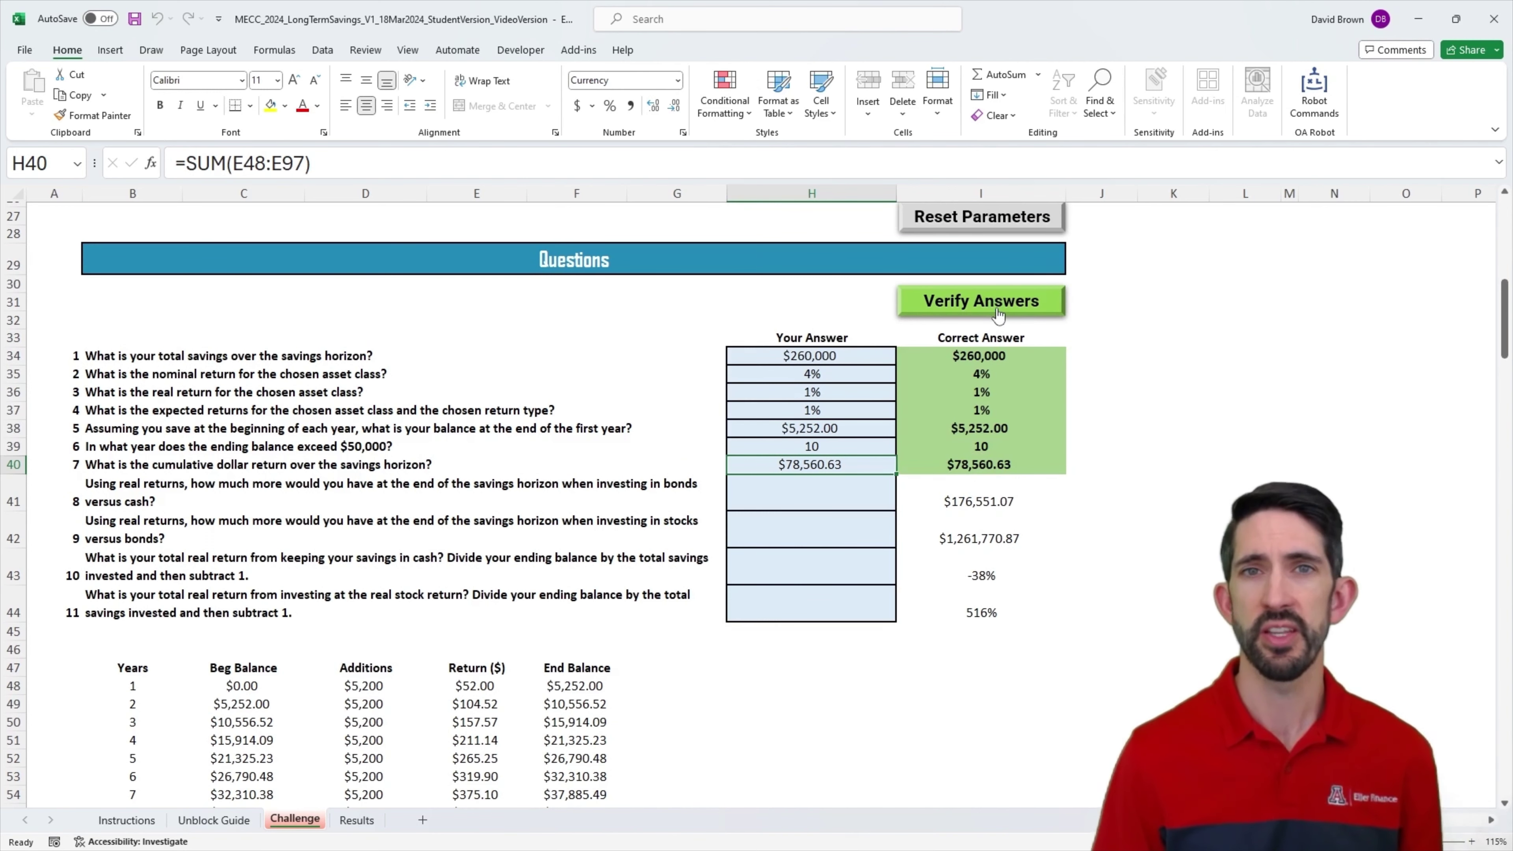
{"action": "scroll", "coordinate": [728, 523], "scroll_direction": "up", "scroll_amount": 2}
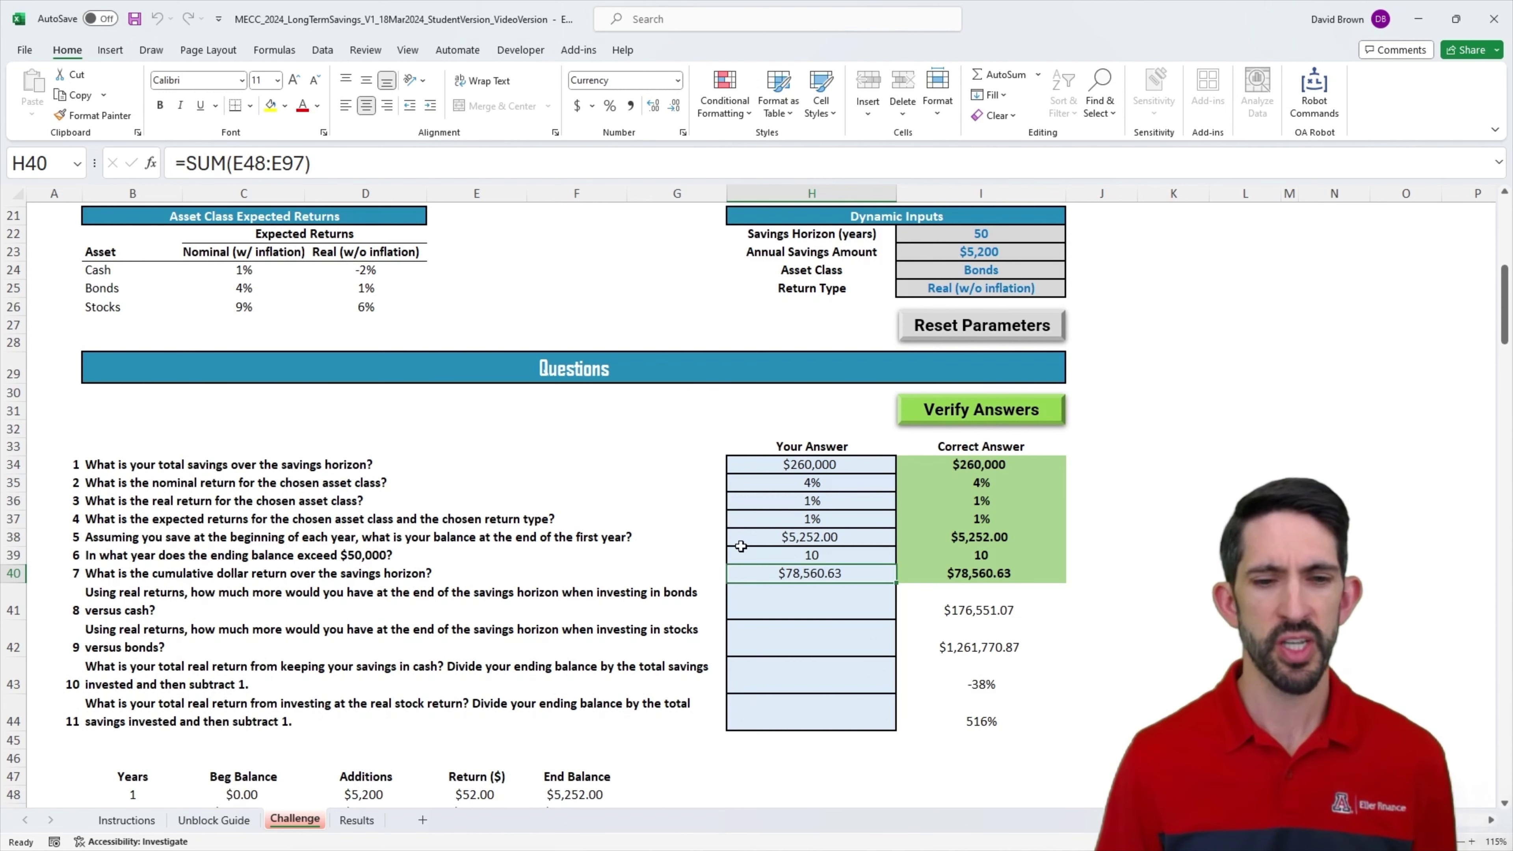
{"action": "left_click", "coordinate": [990, 330]}
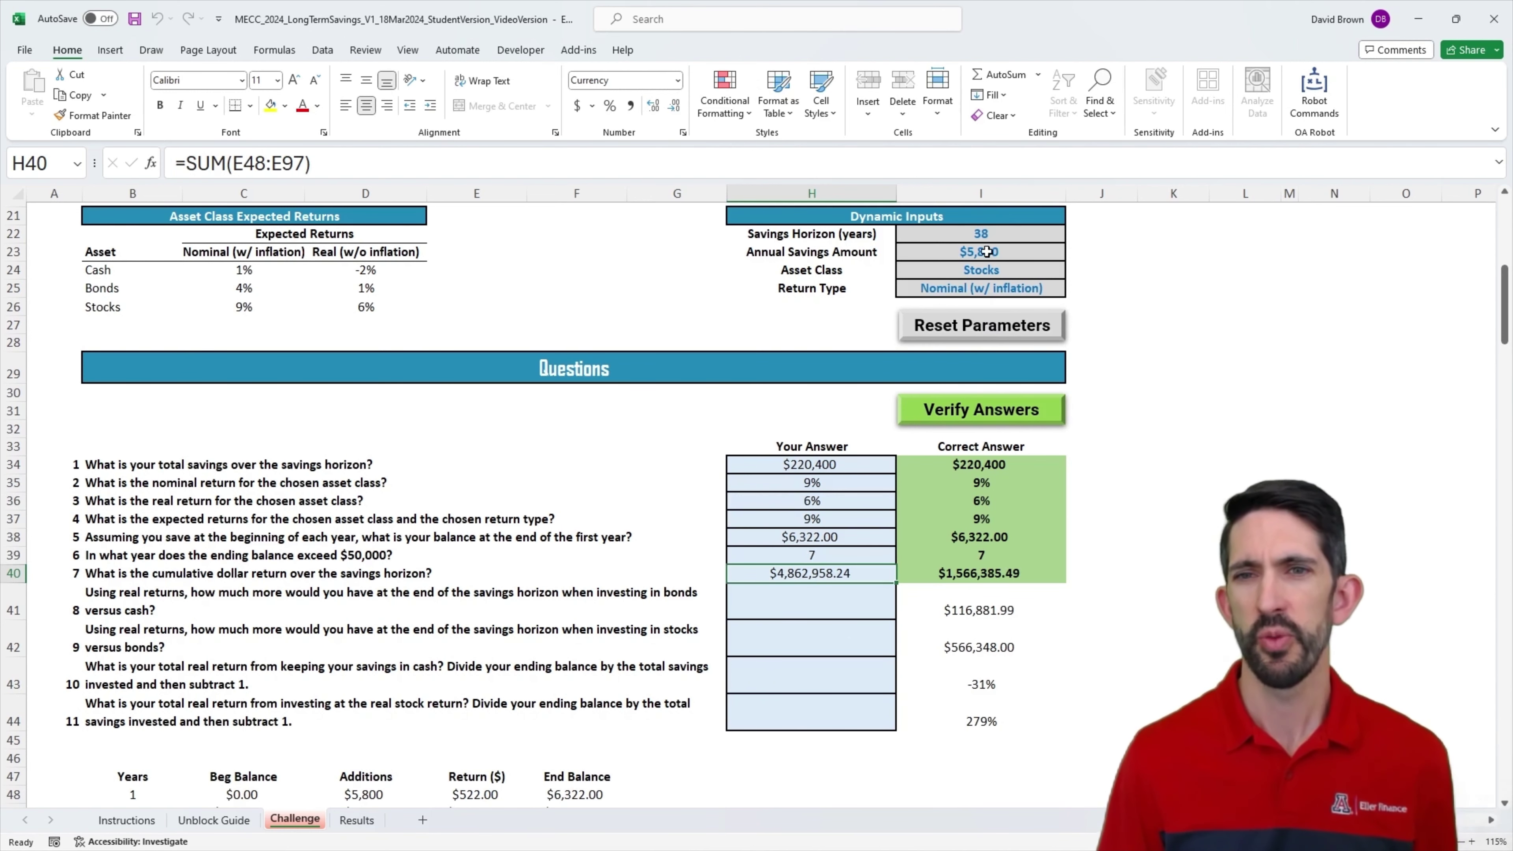
{"action": "left_click", "coordinate": [986, 414]}
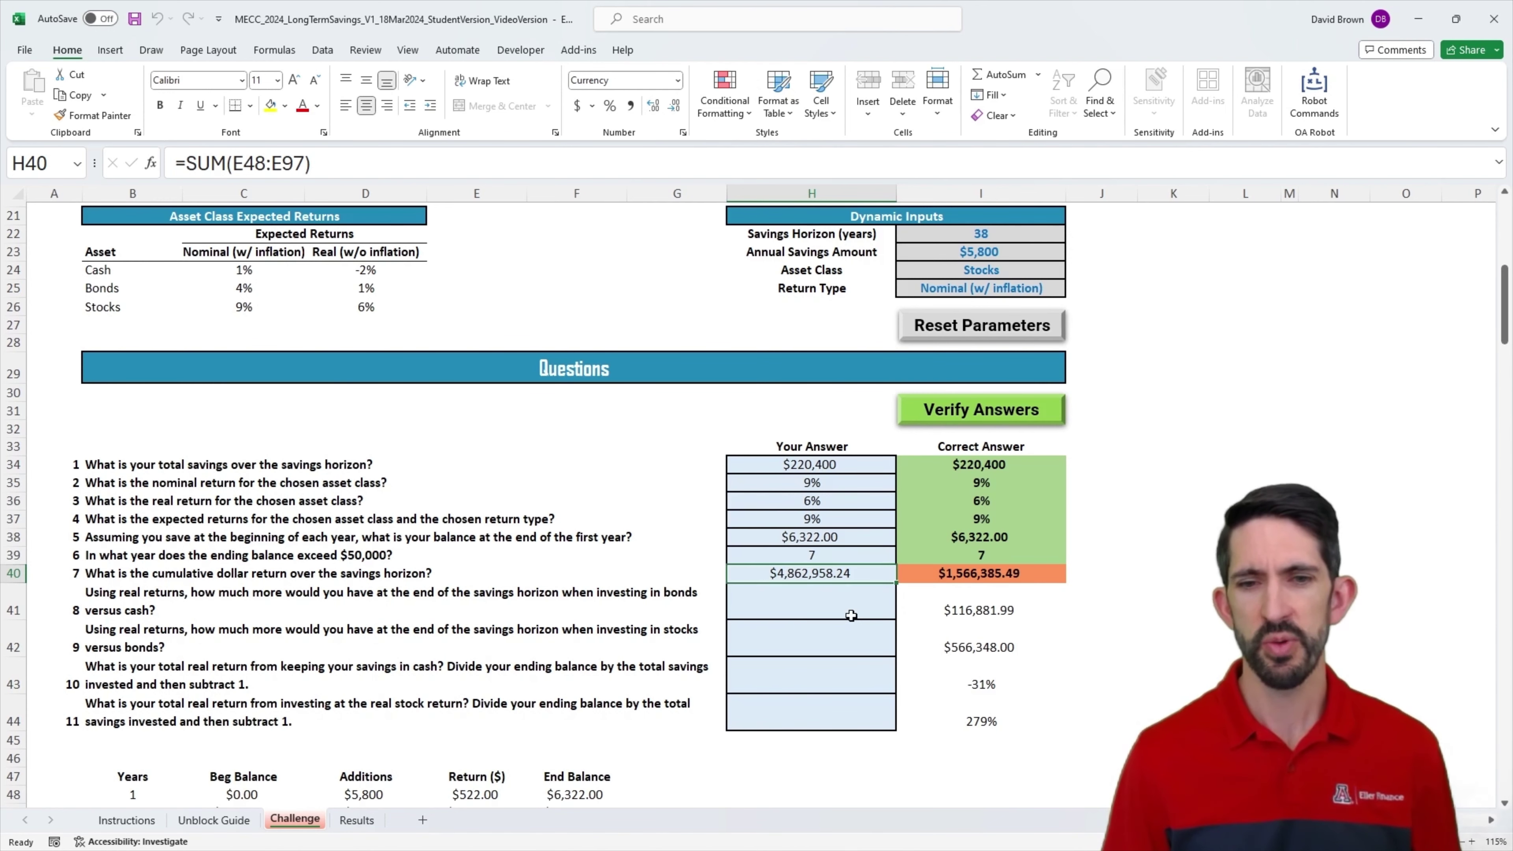
Step: Examine the question 7 sum in H40 against its correct answer and the schedule's returns for years 39 to 50 in E86:E97
{"action": "left_click", "coordinate": [990, 582]}
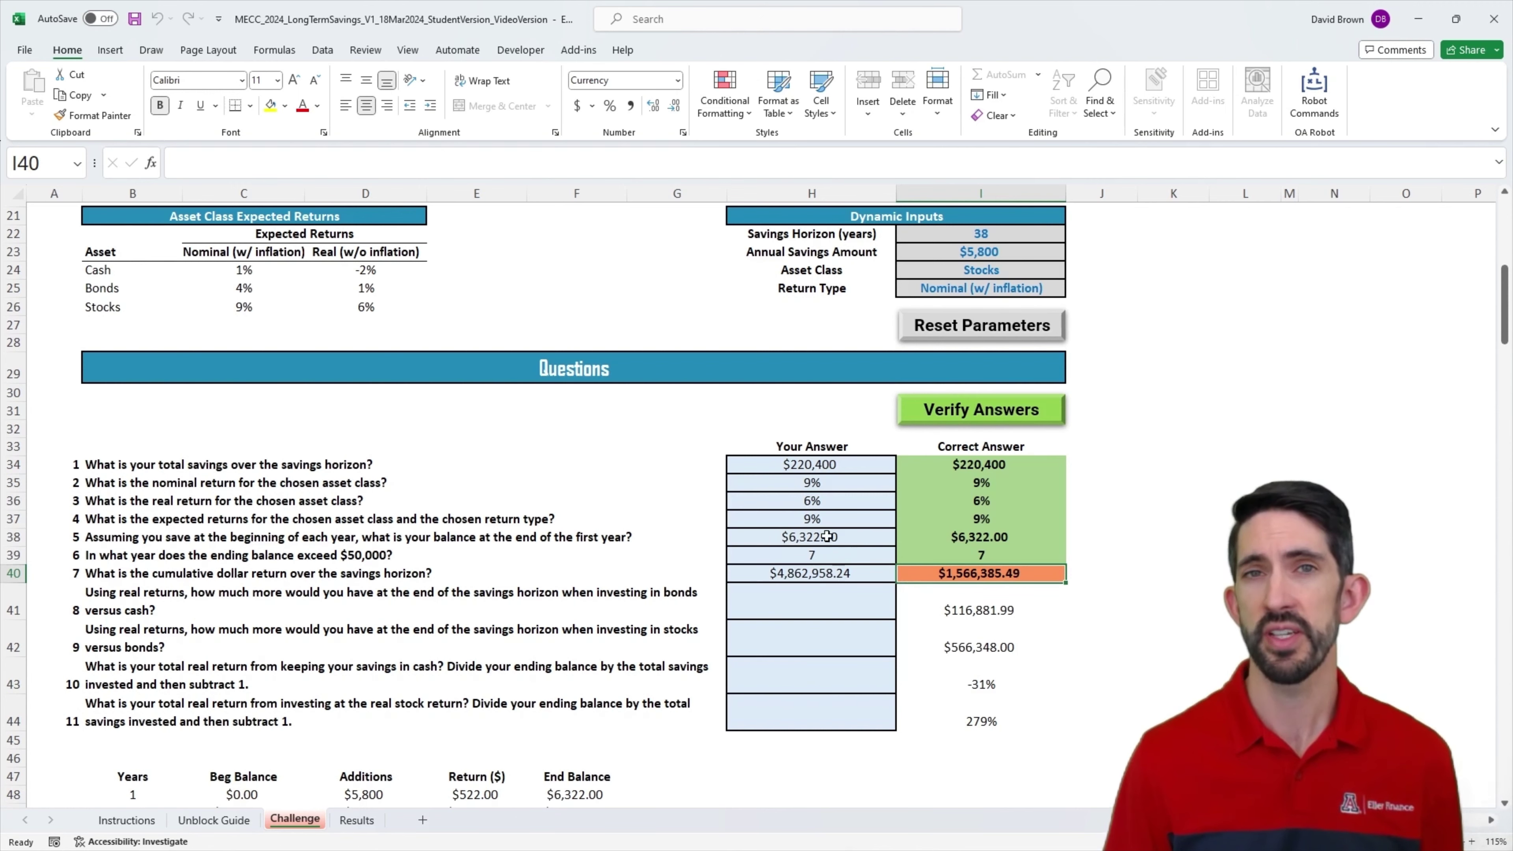
{"action": "left_click", "coordinate": [732, 575]}
{"action": "scroll", "coordinate": [804, 483], "scroll_direction": "down", "scroll_amount": 2}
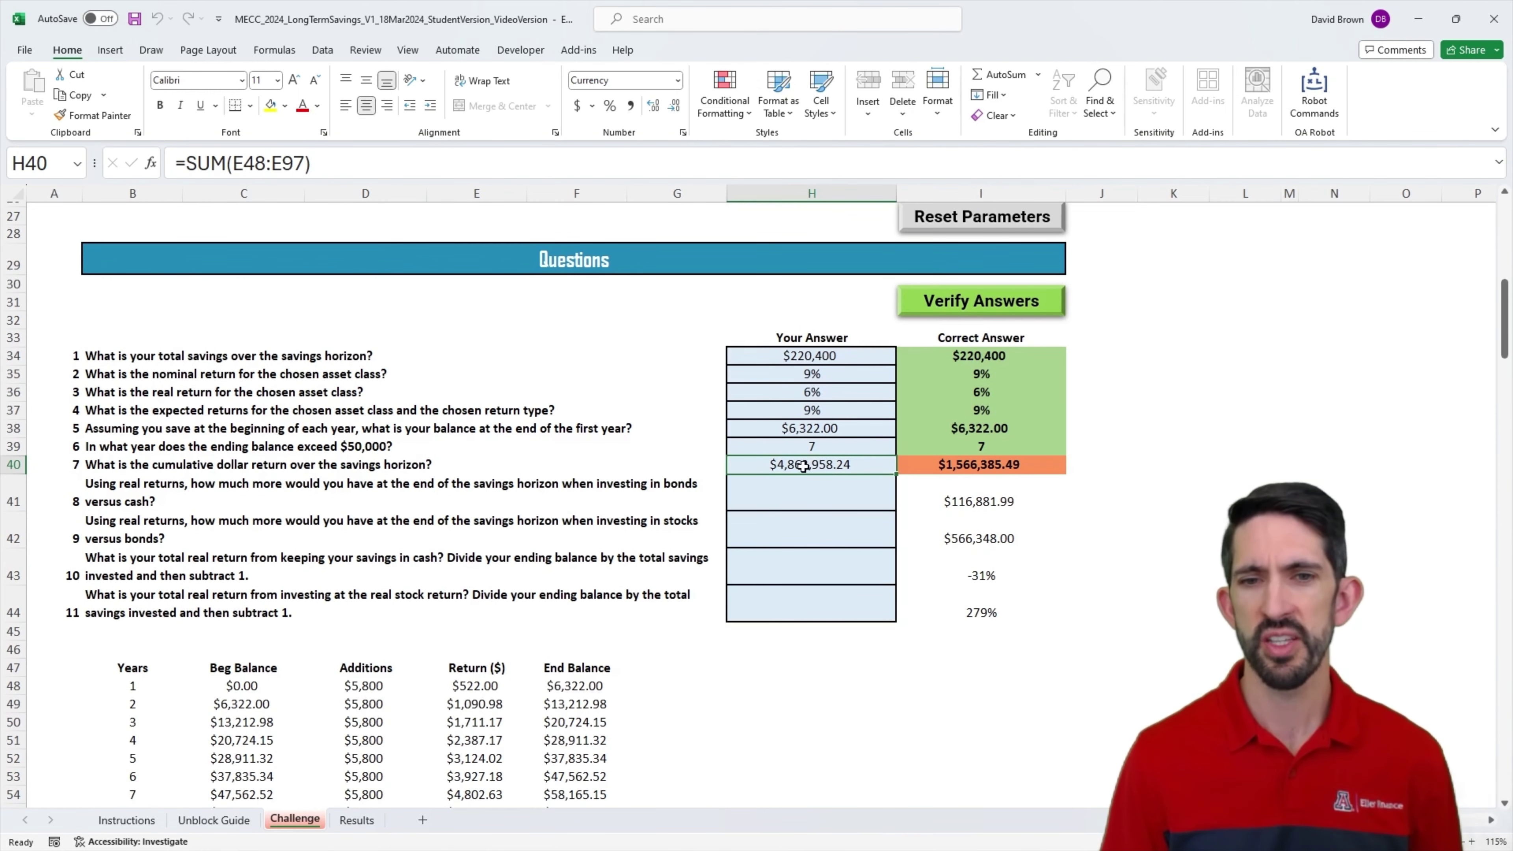
{"action": "scroll", "coordinate": [590, 537], "scroll_direction": "down", "scroll_amount": 15}
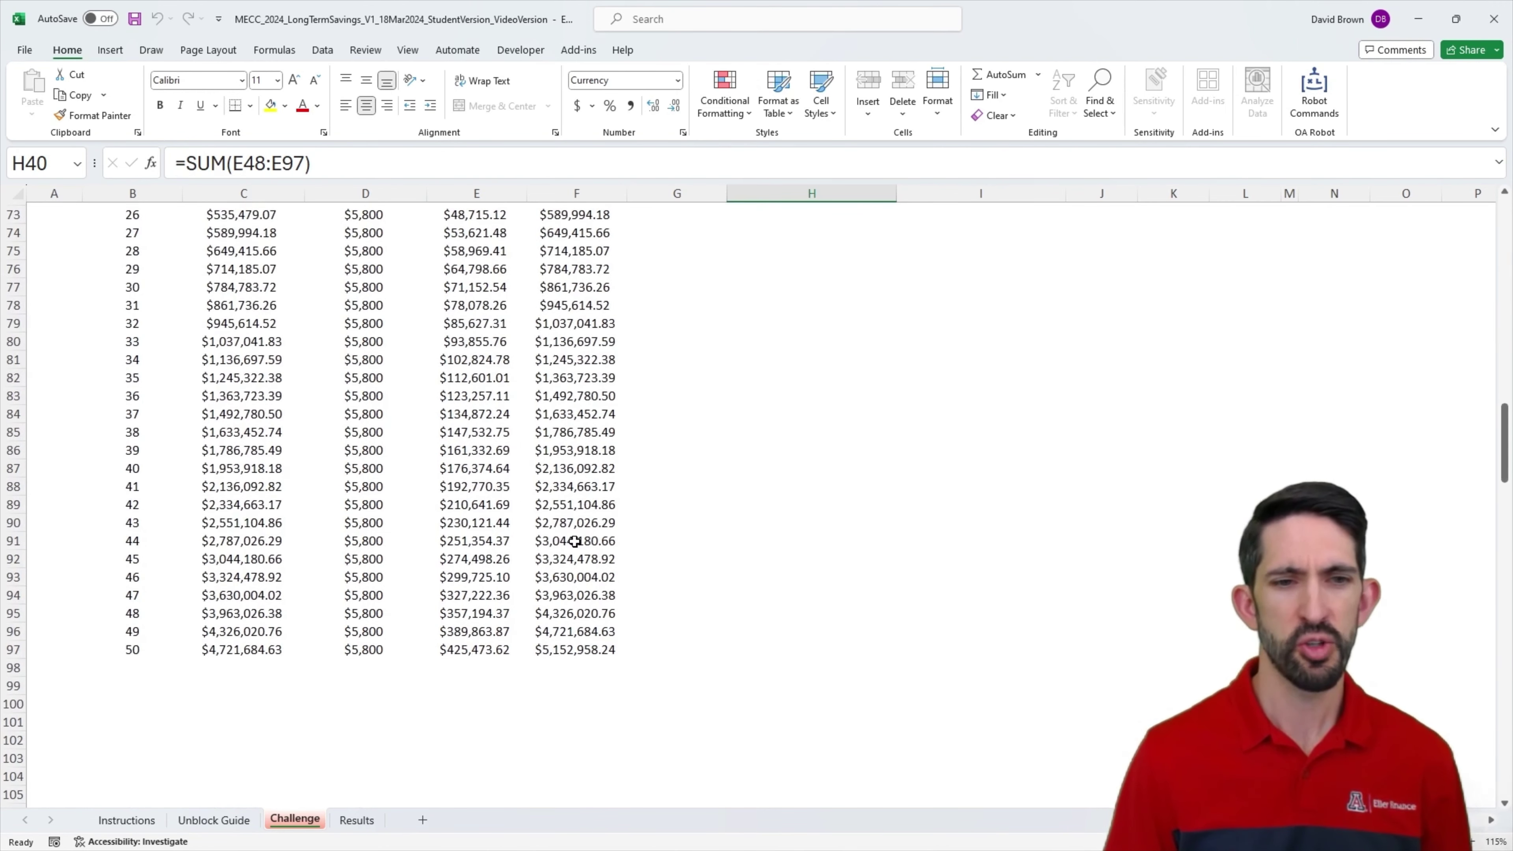
{"action": "left_click_drag", "start_coordinate": [476, 450], "coordinate": [490, 648]}
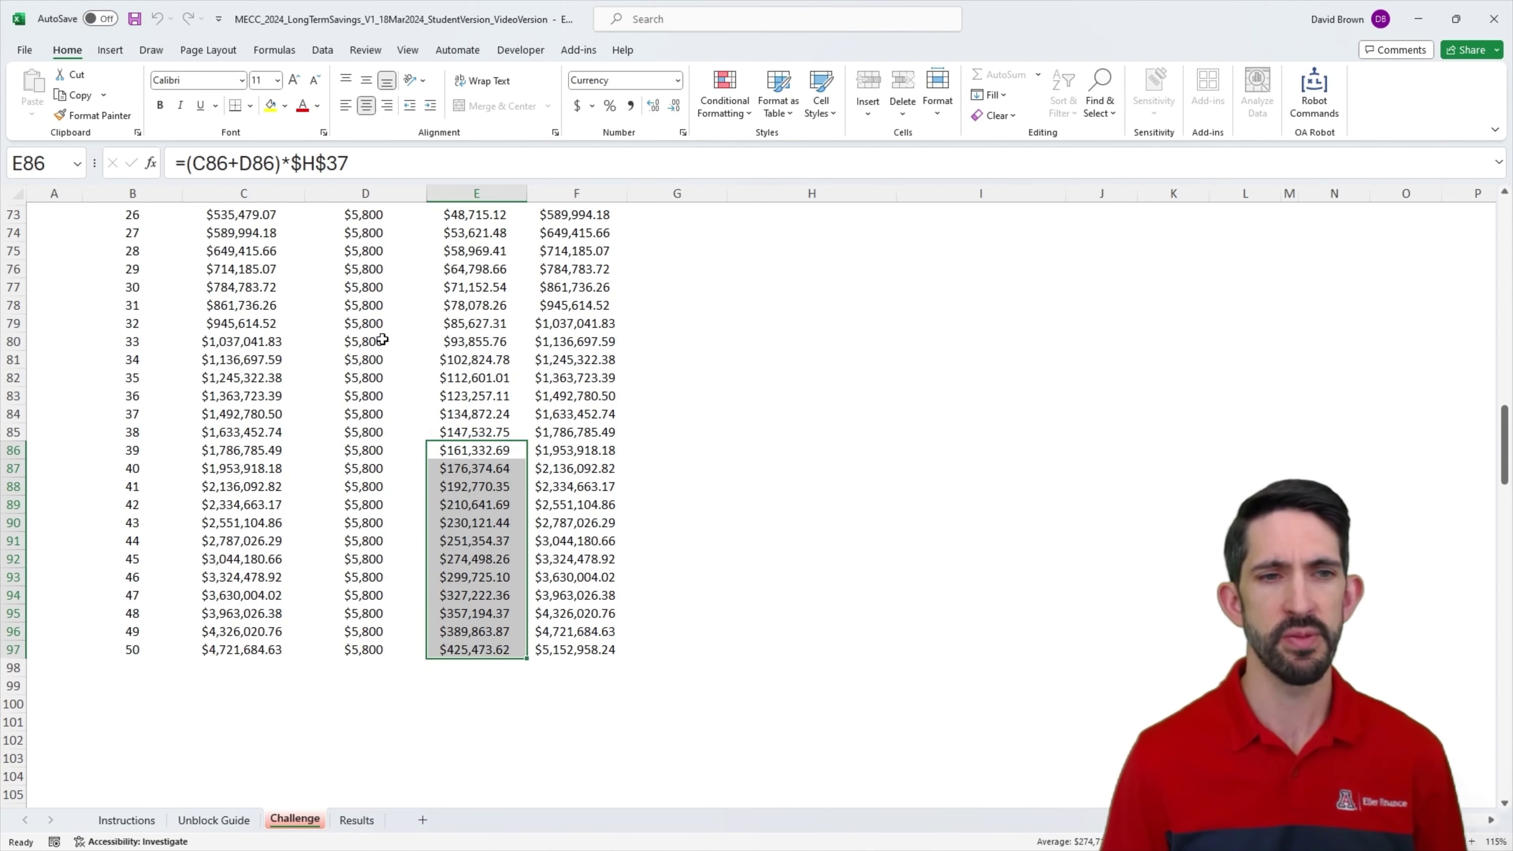
Step: Wrap the first-year additions formula in D48 in an IF that tests whether year B48 is <= the savings horizon $I$22
{"action": "left_click", "coordinate": [380, 355]}
{"action": "key", "text": "ctrl+Up"}
{"action": "key", "text": "Down"}
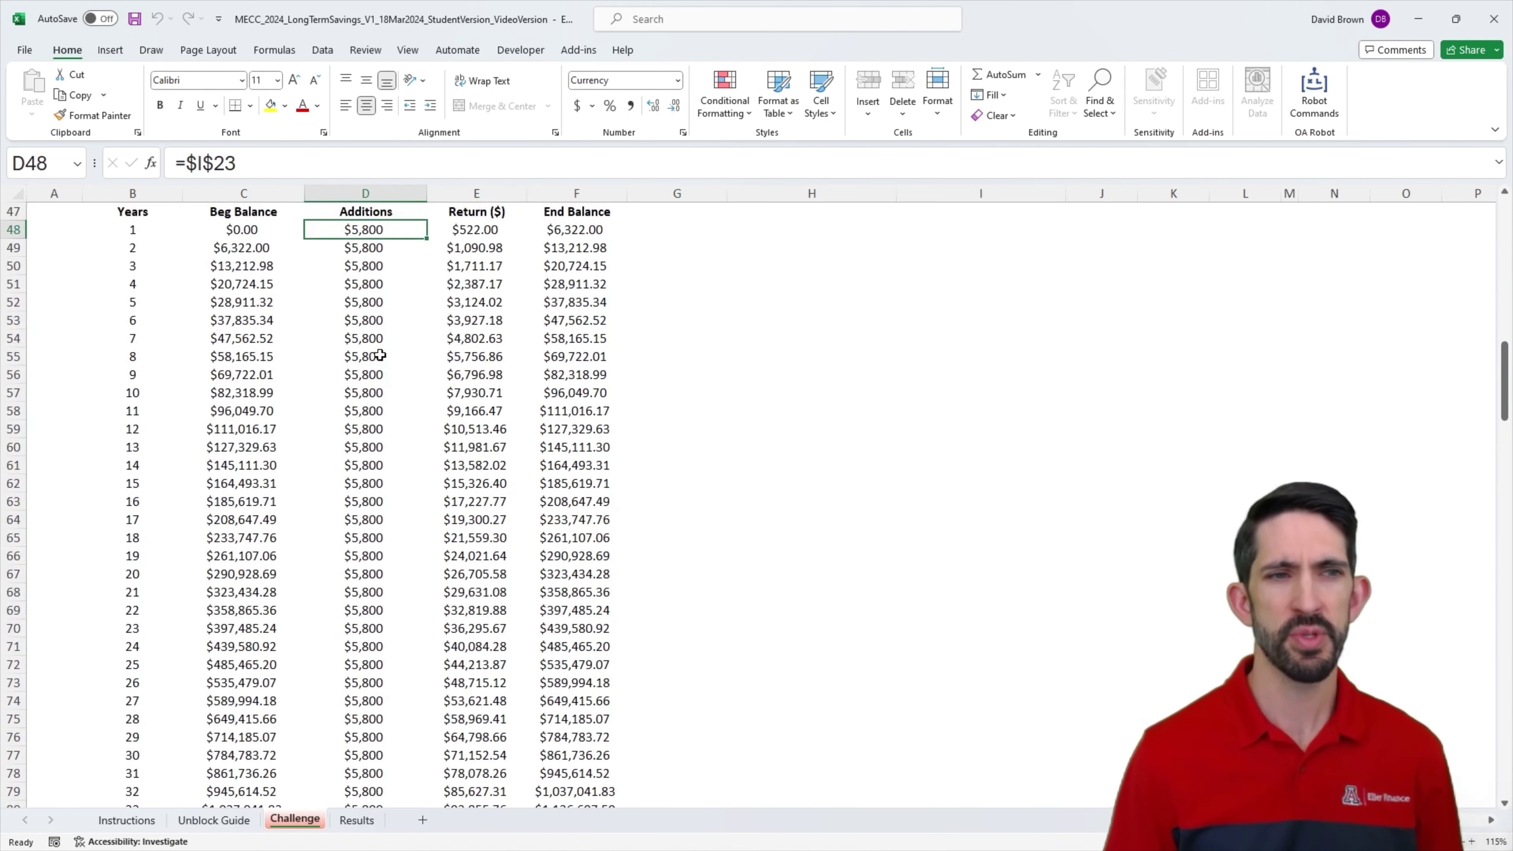
{"action": "scroll", "coordinate": [389, 331], "scroll_direction": "up", "scroll_amount": 2}
{"action": "scroll", "coordinate": [405, 332], "scroll_direction": "up", "scroll_amount": 2}
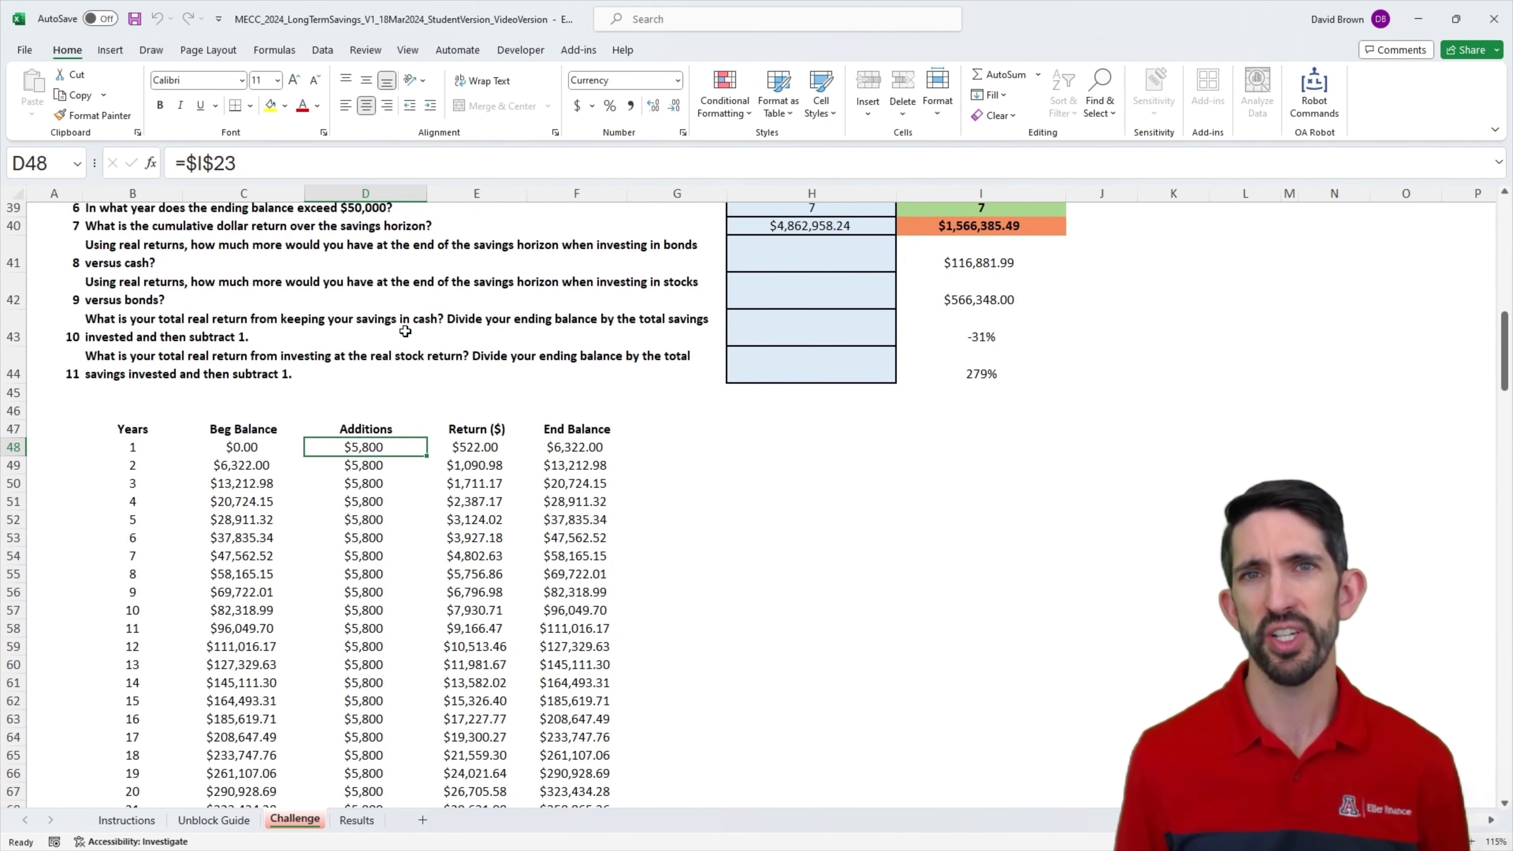
{"action": "left_click", "coordinate": [187, 170]}
{"action": "type", "text": "if("}
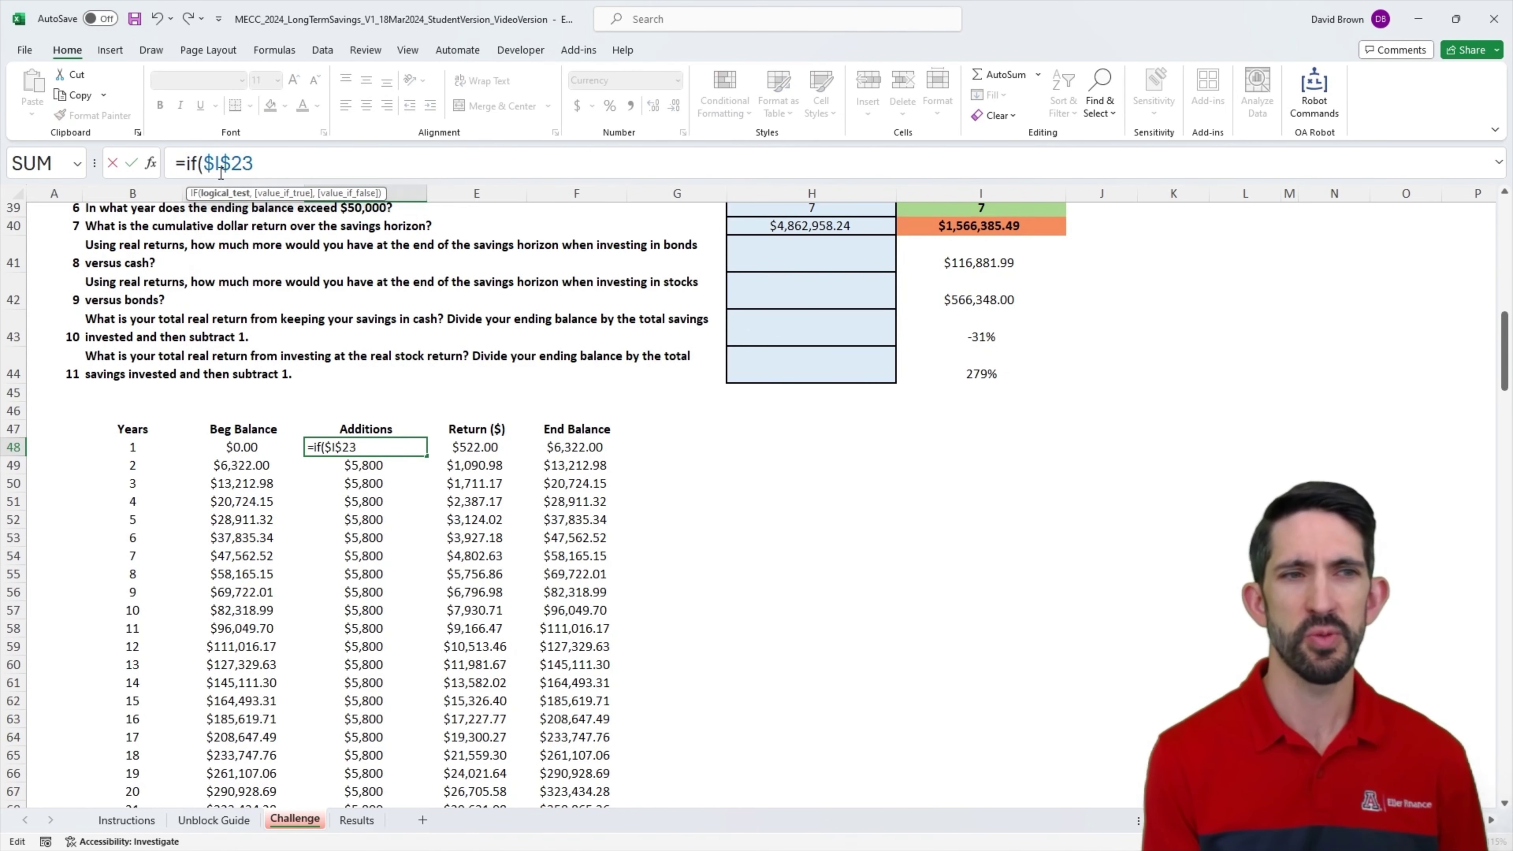
{"action": "left_click", "coordinate": [143, 450]}
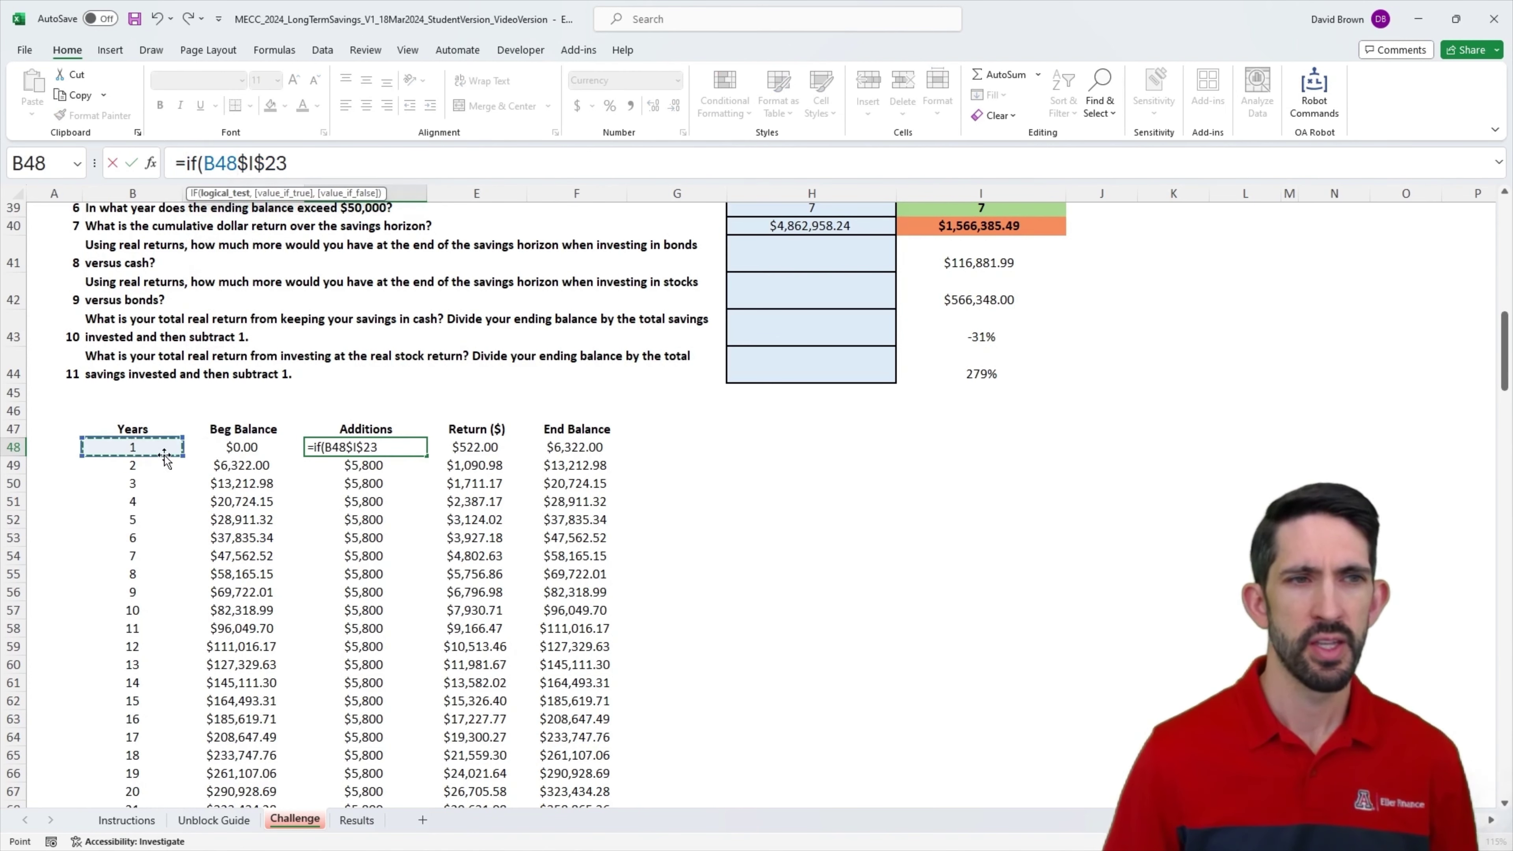
{"action": "type", "text": "<="}
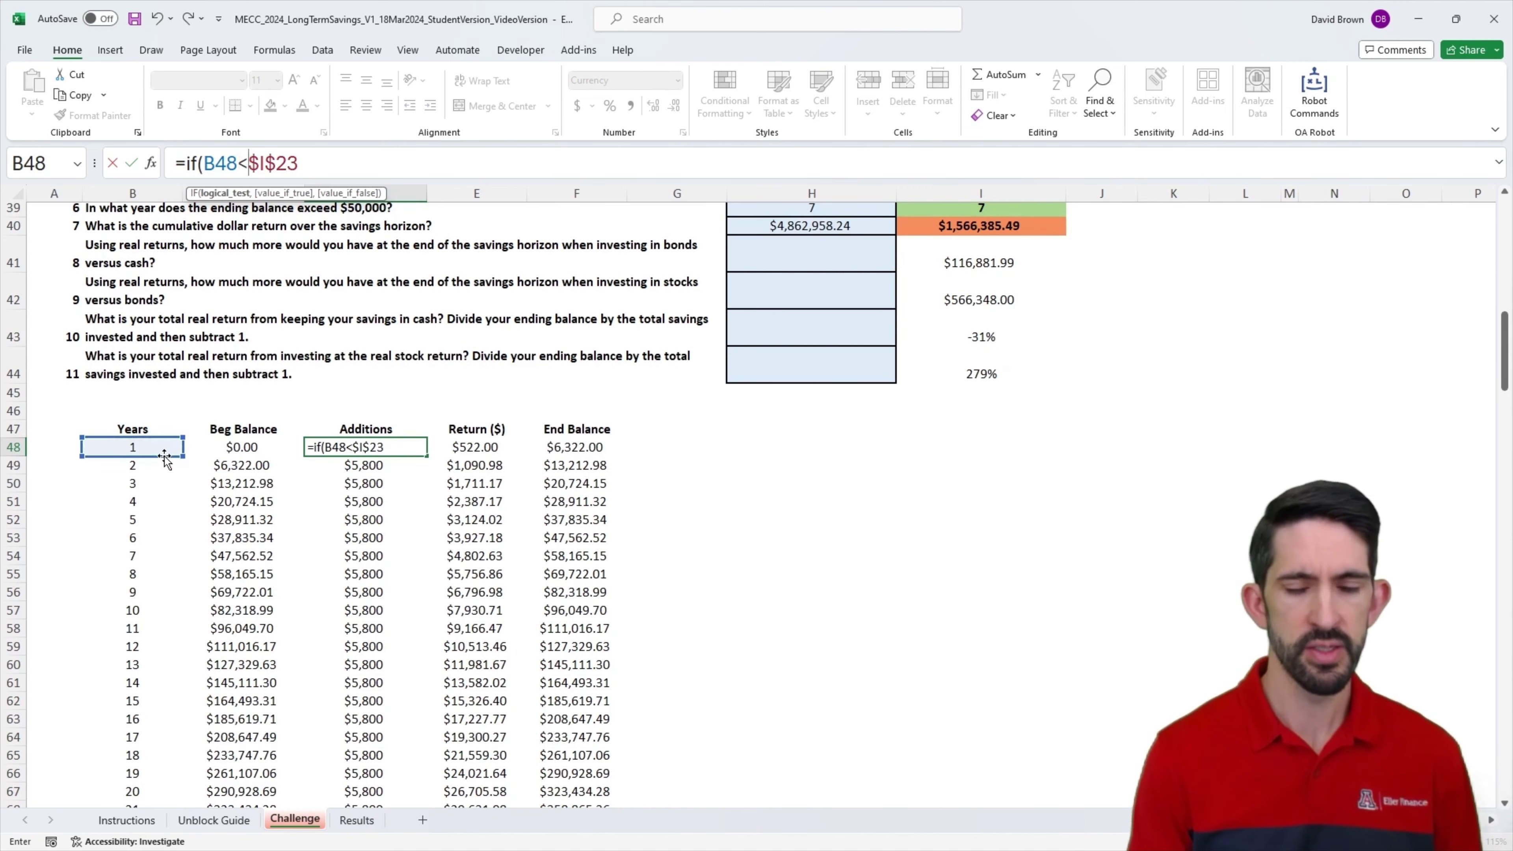
{"action": "scroll", "coordinate": [851, 526], "scroll_direction": "up", "scroll_amount": 7}
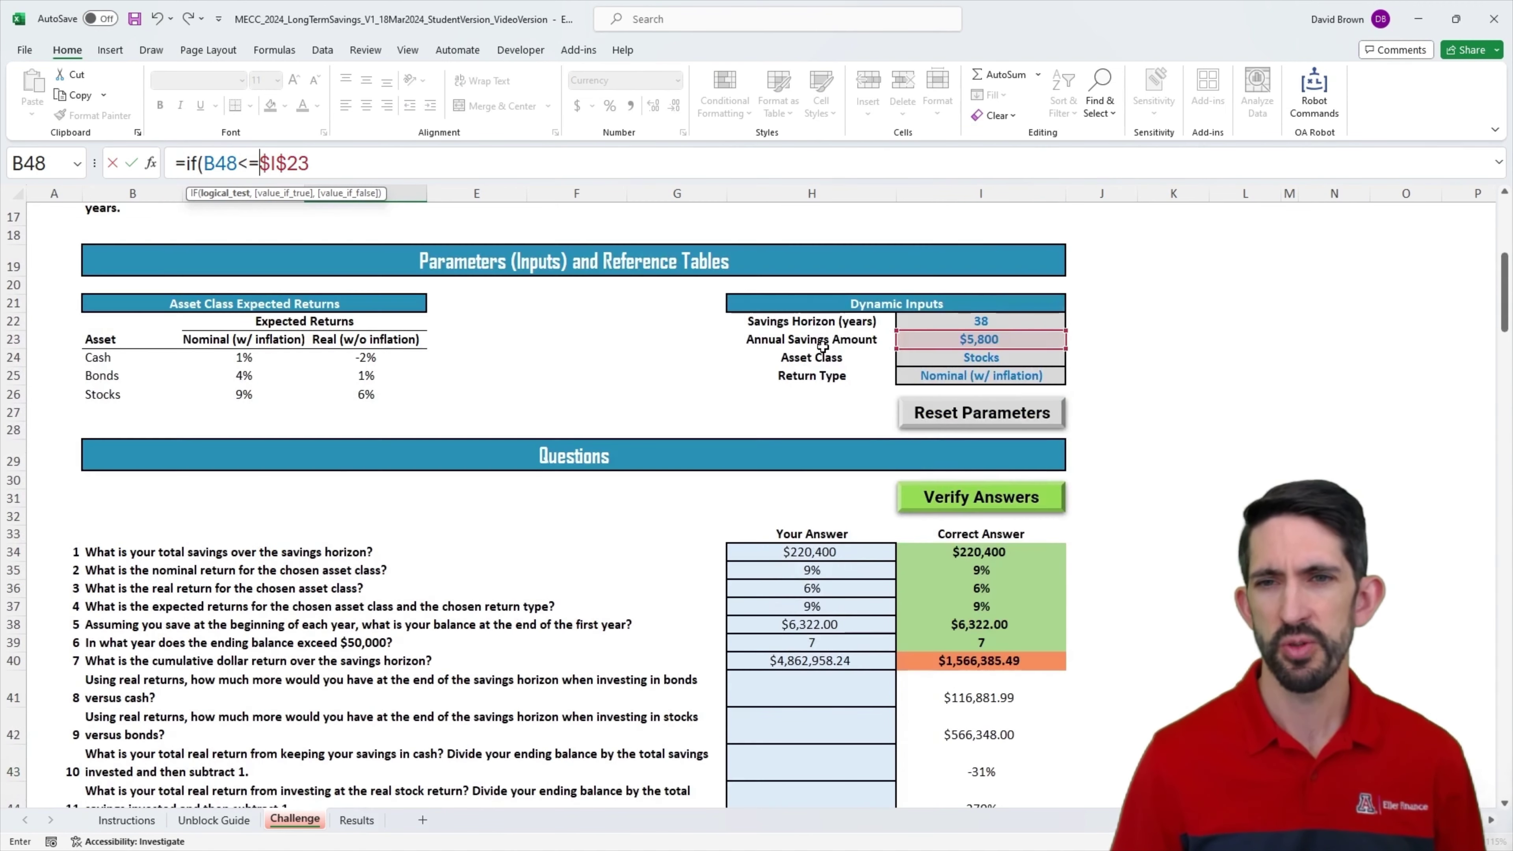
{"action": "left_click", "coordinate": [947, 322]}
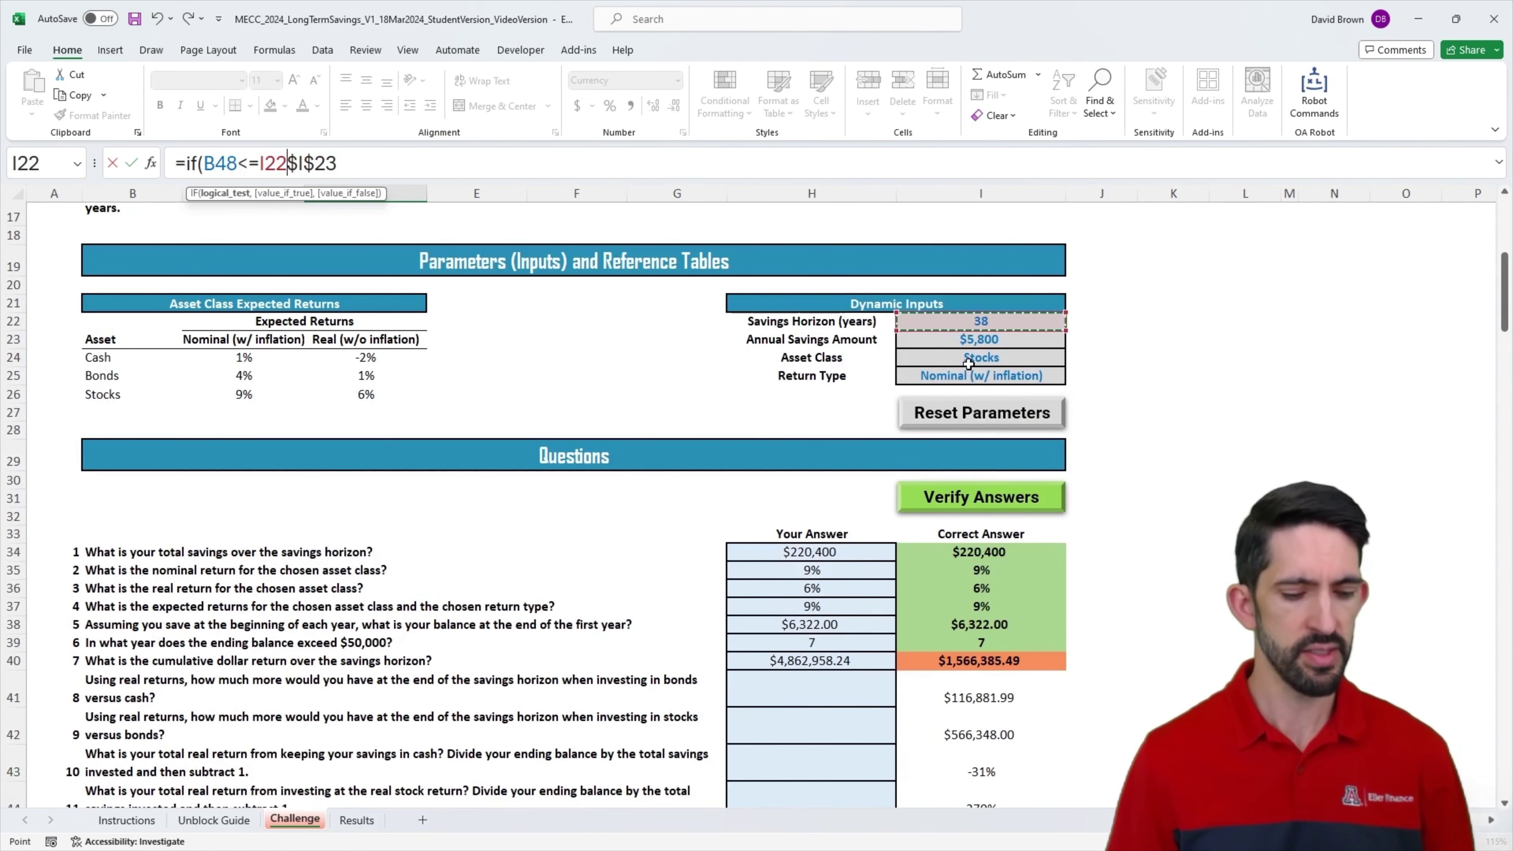
{"action": "key", "text": "F4"}
{"action": "type", "text": ","}
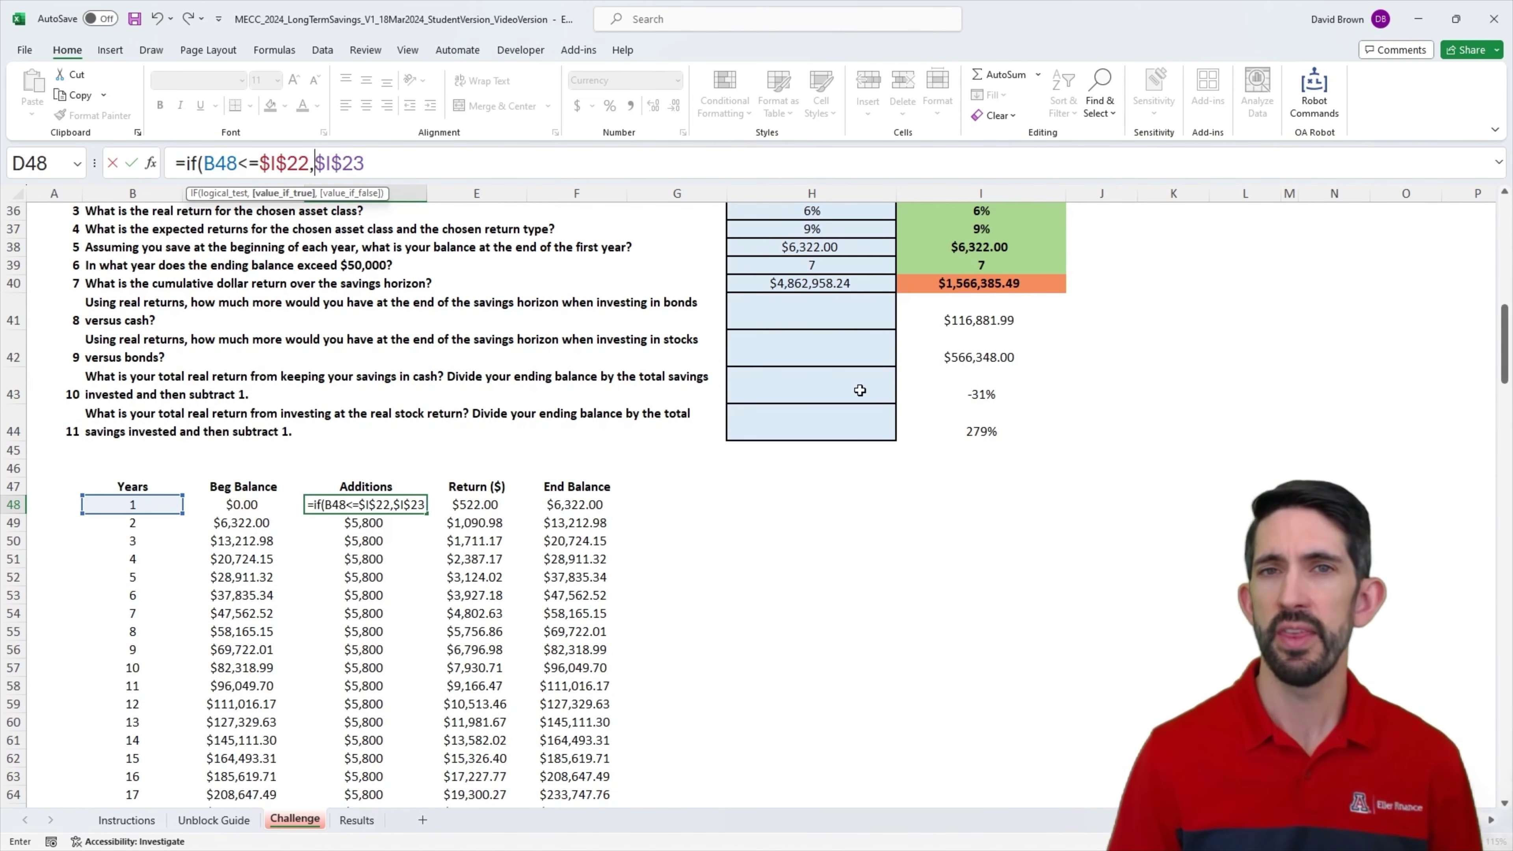
Step: Complete the IF in D48 to return $I$23 or else 0, fill it down to D97, and check years 39 to 50
{"action": "left_click", "coordinate": [417, 164]}
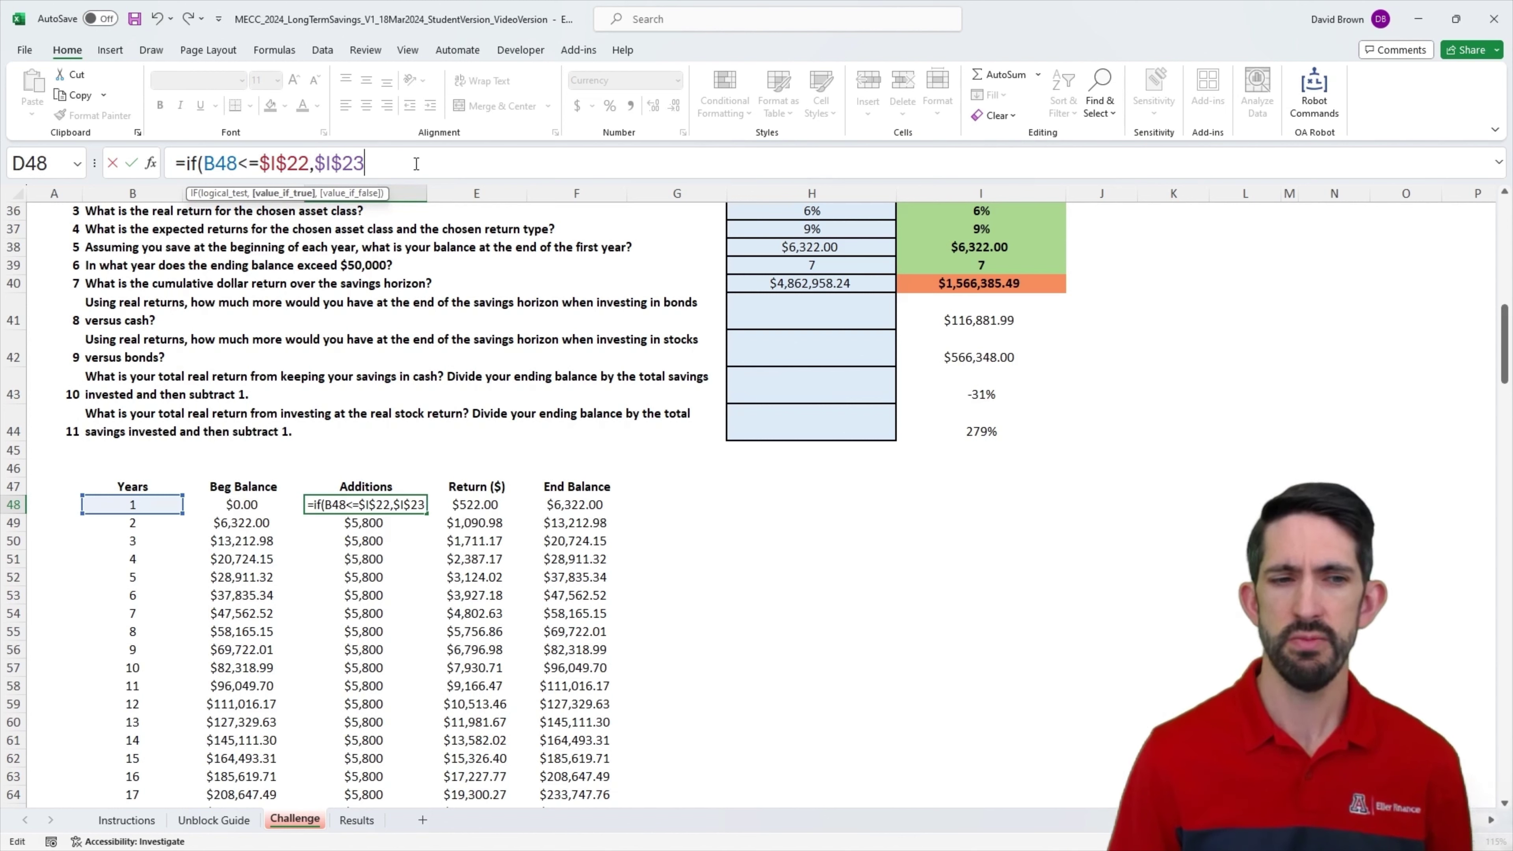
{"action": "type", "text": ",0)"}
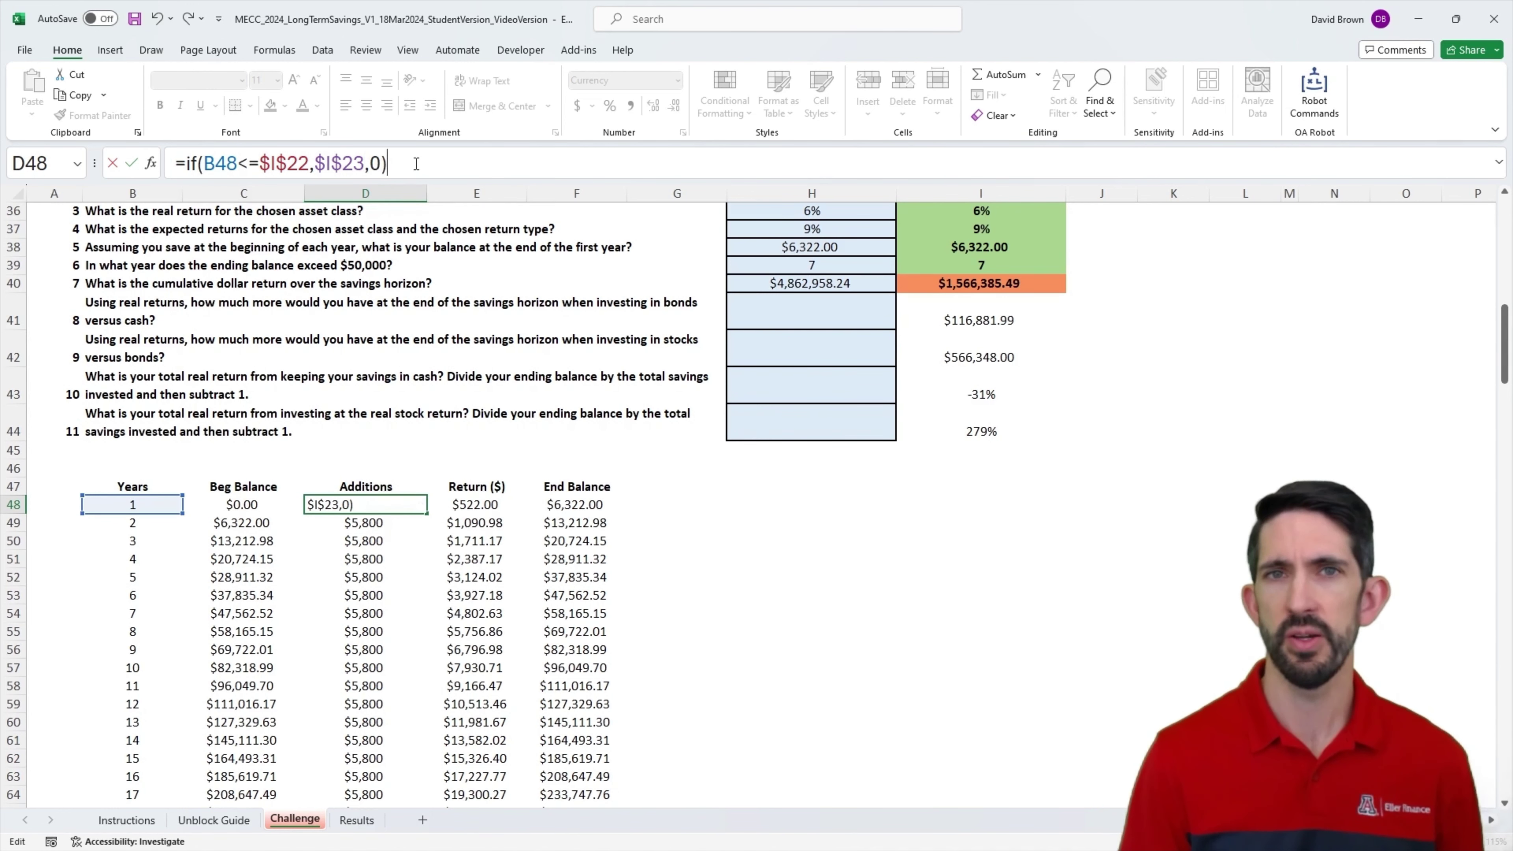
{"action": "key", "text": "ctrl+Return"}
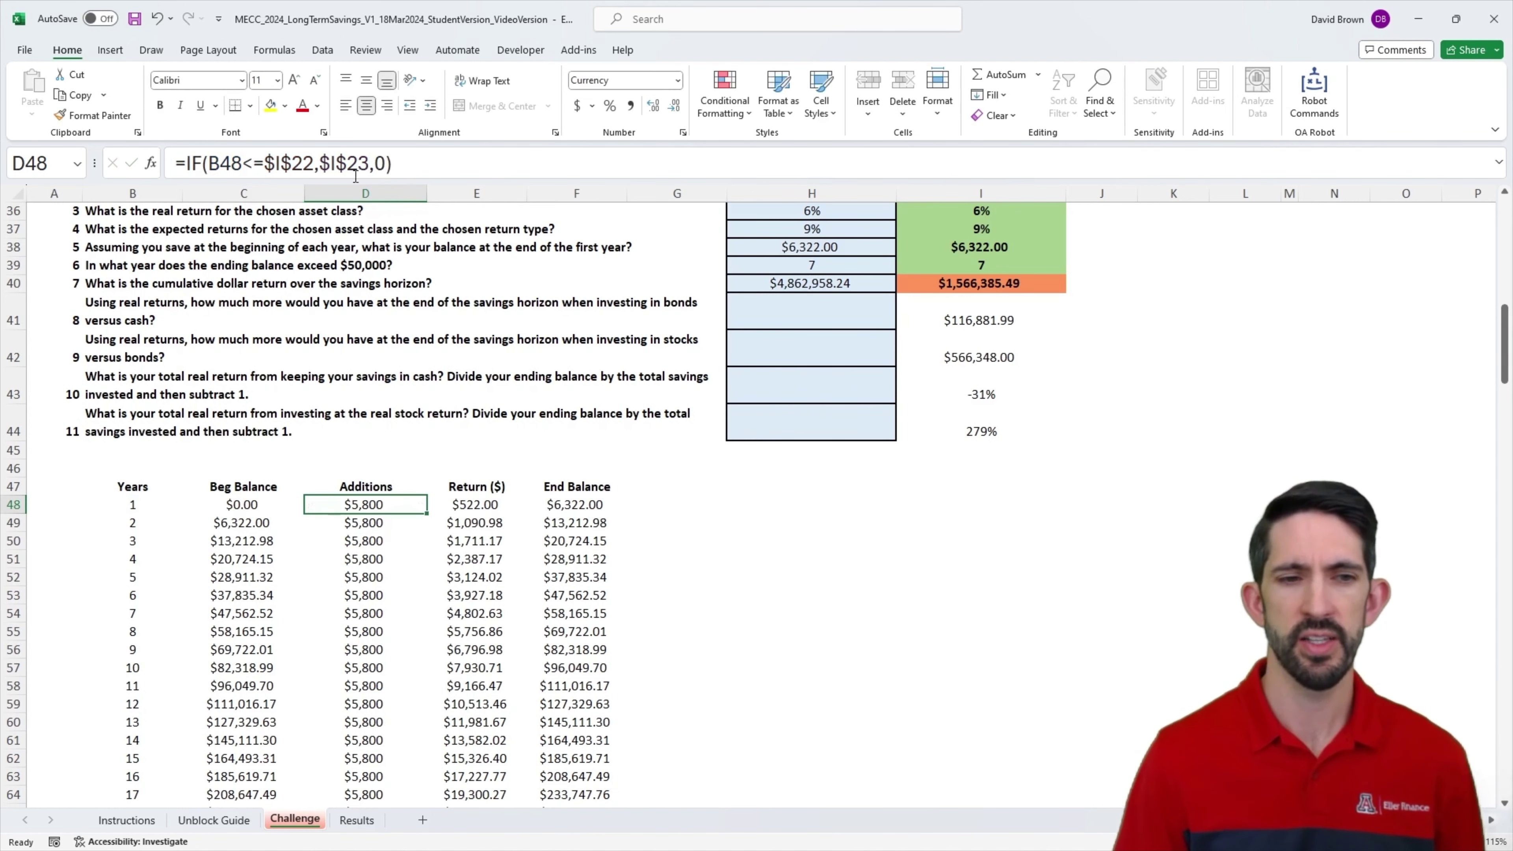
{"action": "double_click", "coordinate": [427, 513]}
{"action": "scroll", "coordinate": [390, 605], "scroll_direction": "down", "scroll_amount": 11}
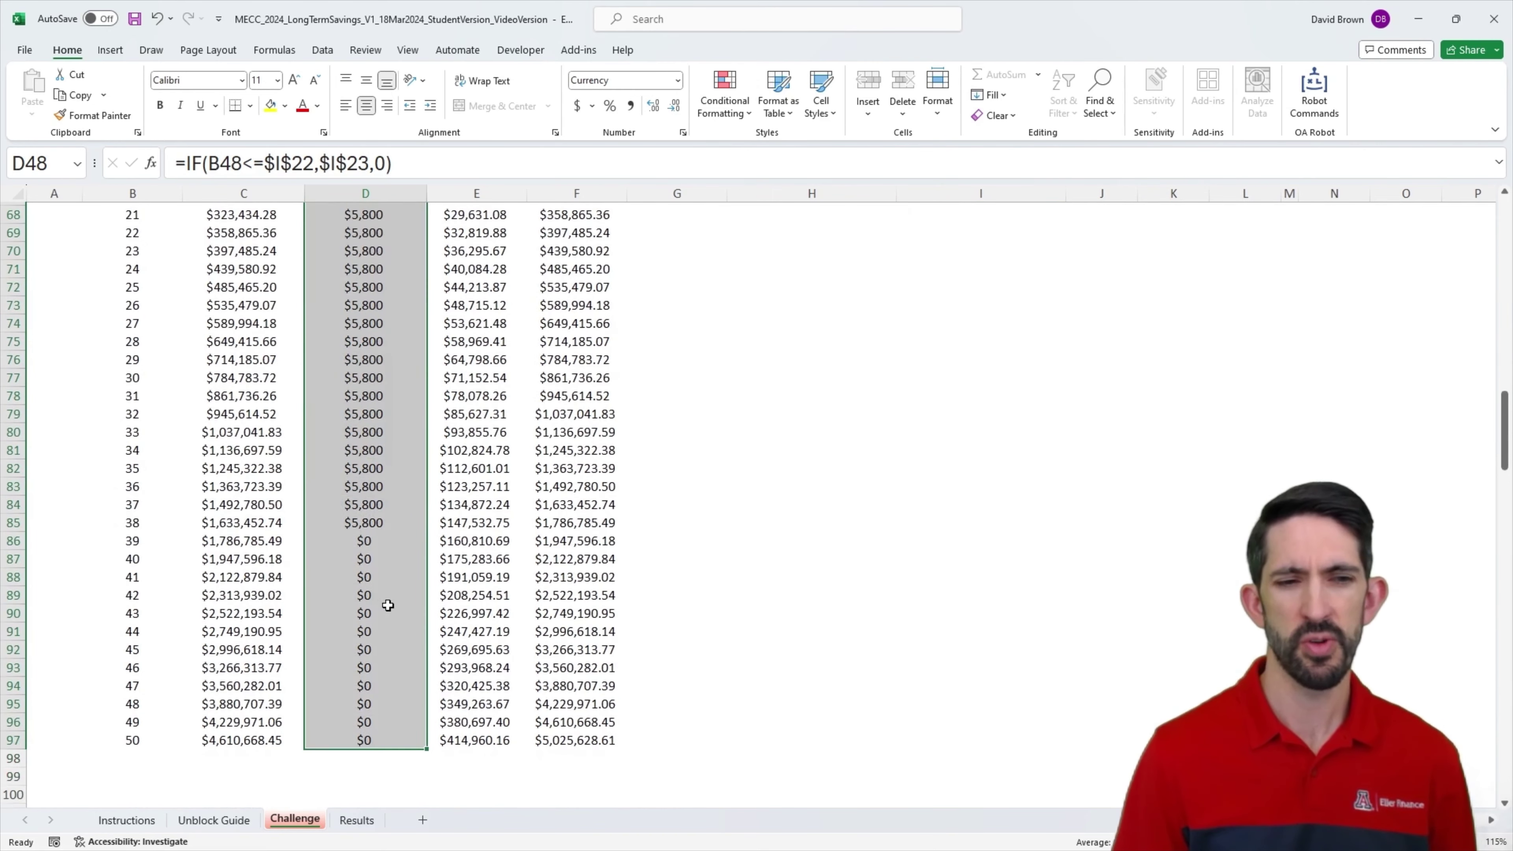
{"action": "left_click_drag", "start_coordinate": [371, 536], "coordinate": [366, 739]}
{"action": "left_click_drag", "start_coordinate": [482, 536], "coordinate": [477, 738]}
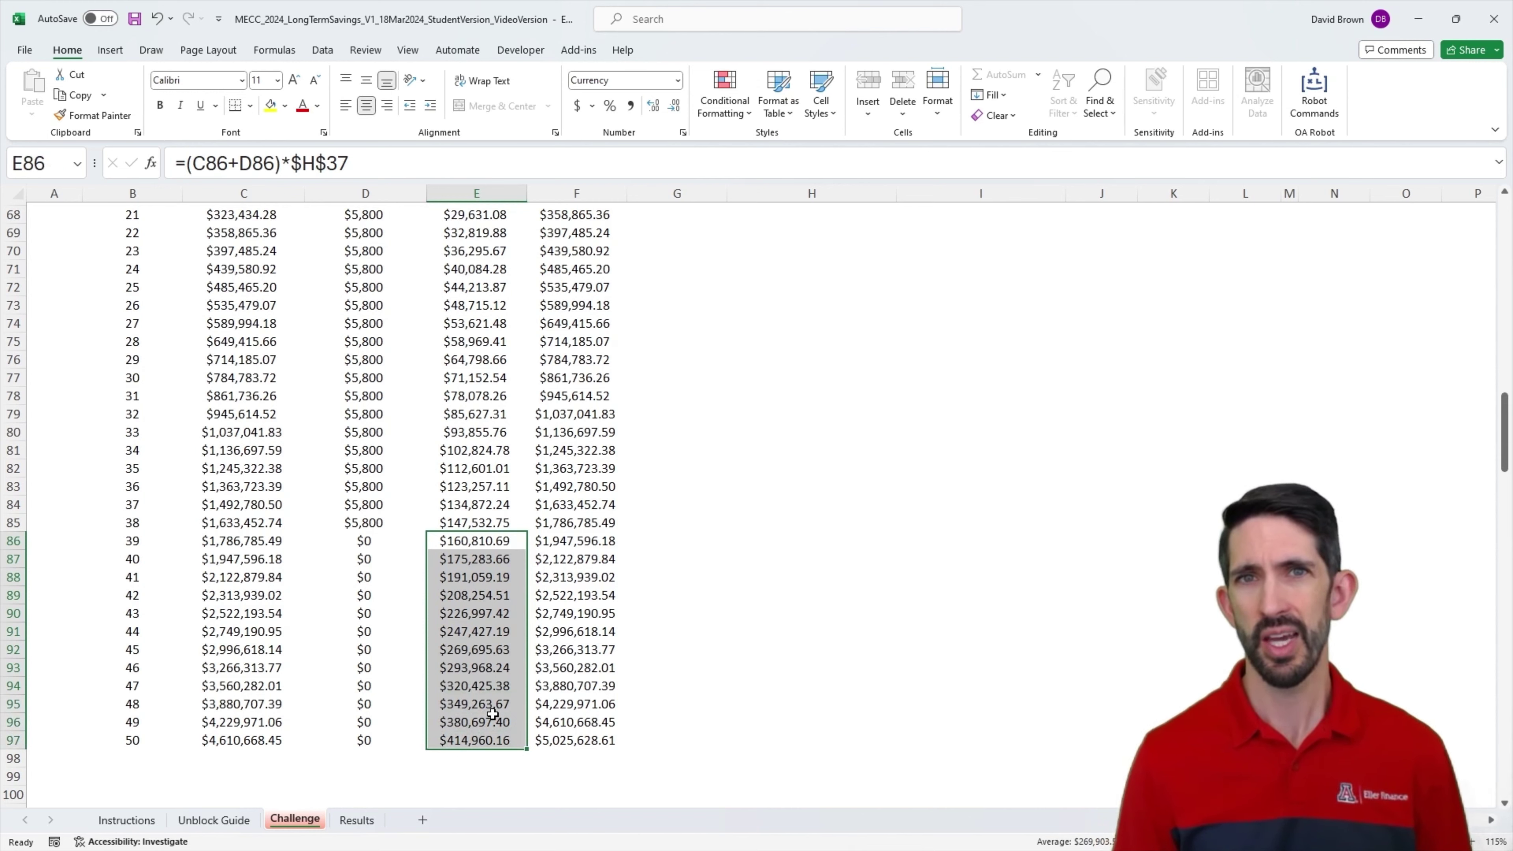
Step: Wrap the first-year return formula in E48 in an IF with the condition B48<=$I$22, keeping (C48+D48)*$H$37 as the true result
{"action": "left_click", "coordinate": [470, 190]}
{"action": "left_click", "coordinate": [460, 411]}
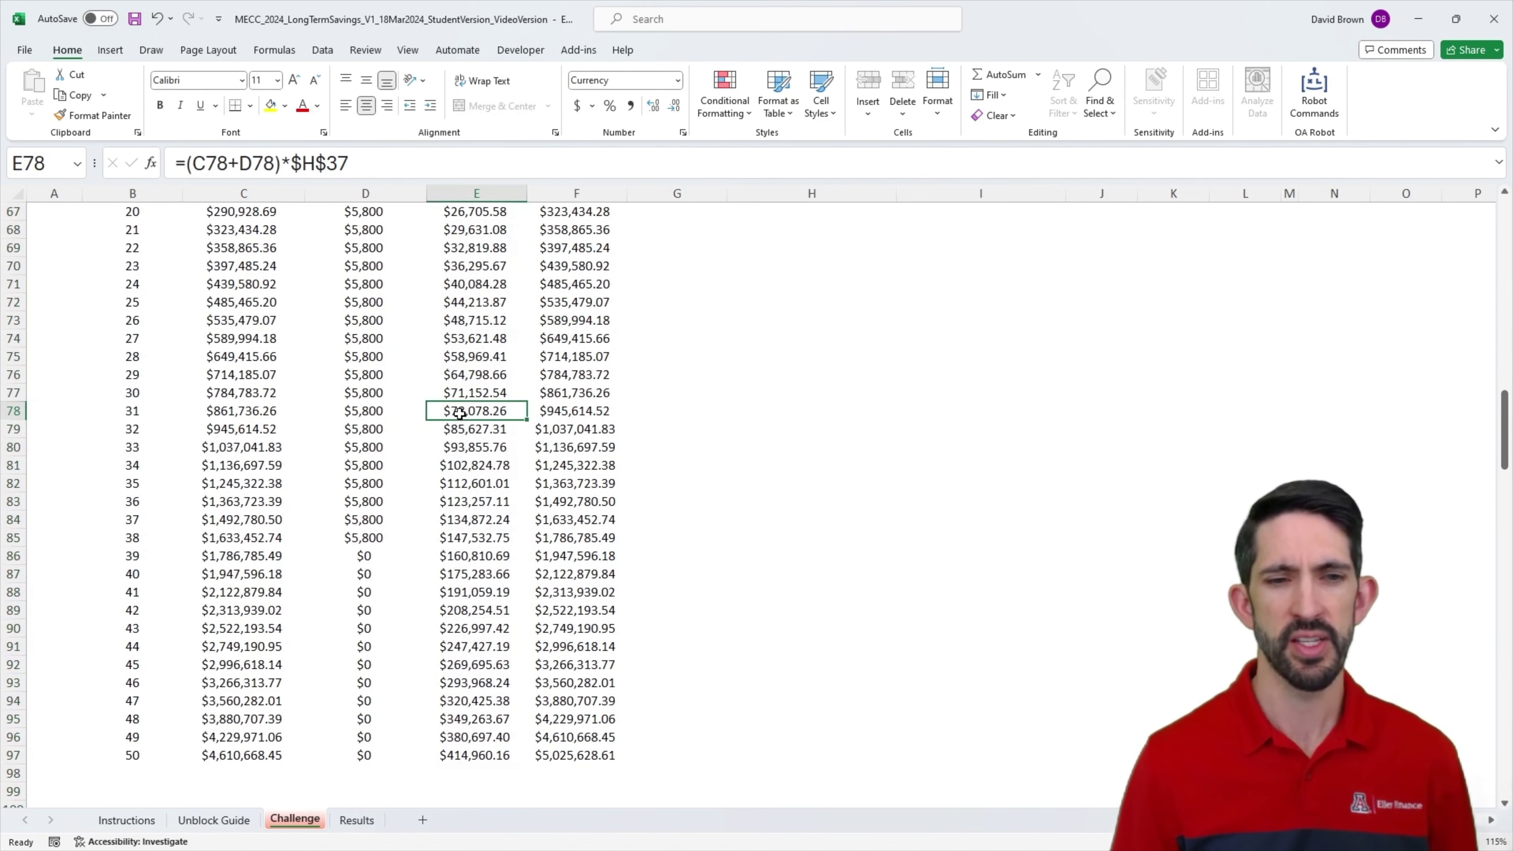
{"action": "scroll", "coordinate": [460, 413], "scroll_direction": "up", "scroll_amount": 9}
{"action": "left_click", "coordinate": [475, 413]}
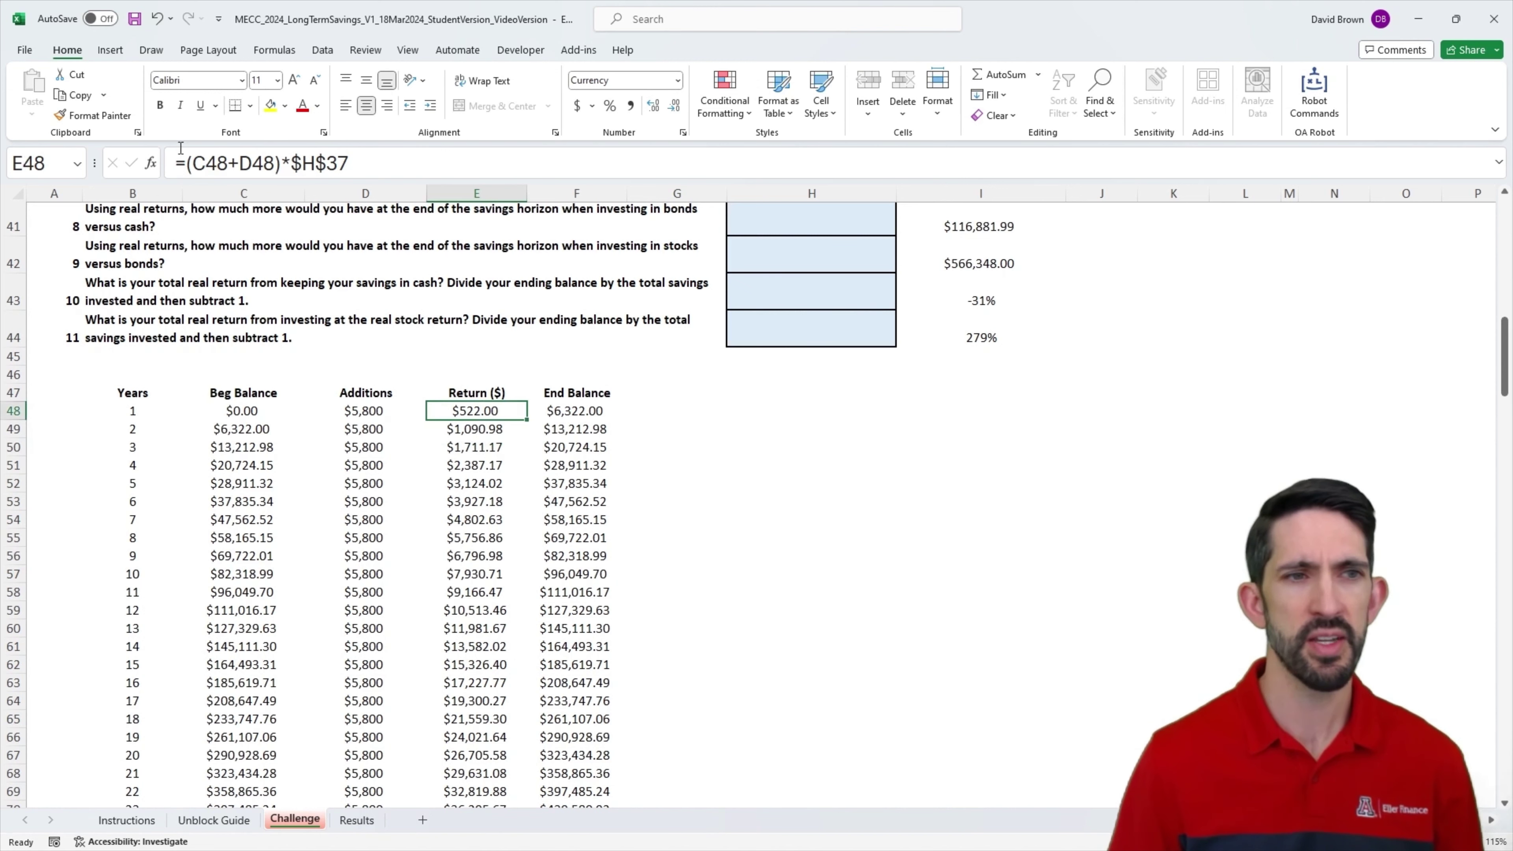
{"action": "left_click", "coordinate": [182, 163]}
{"action": "type", "text": "if("}
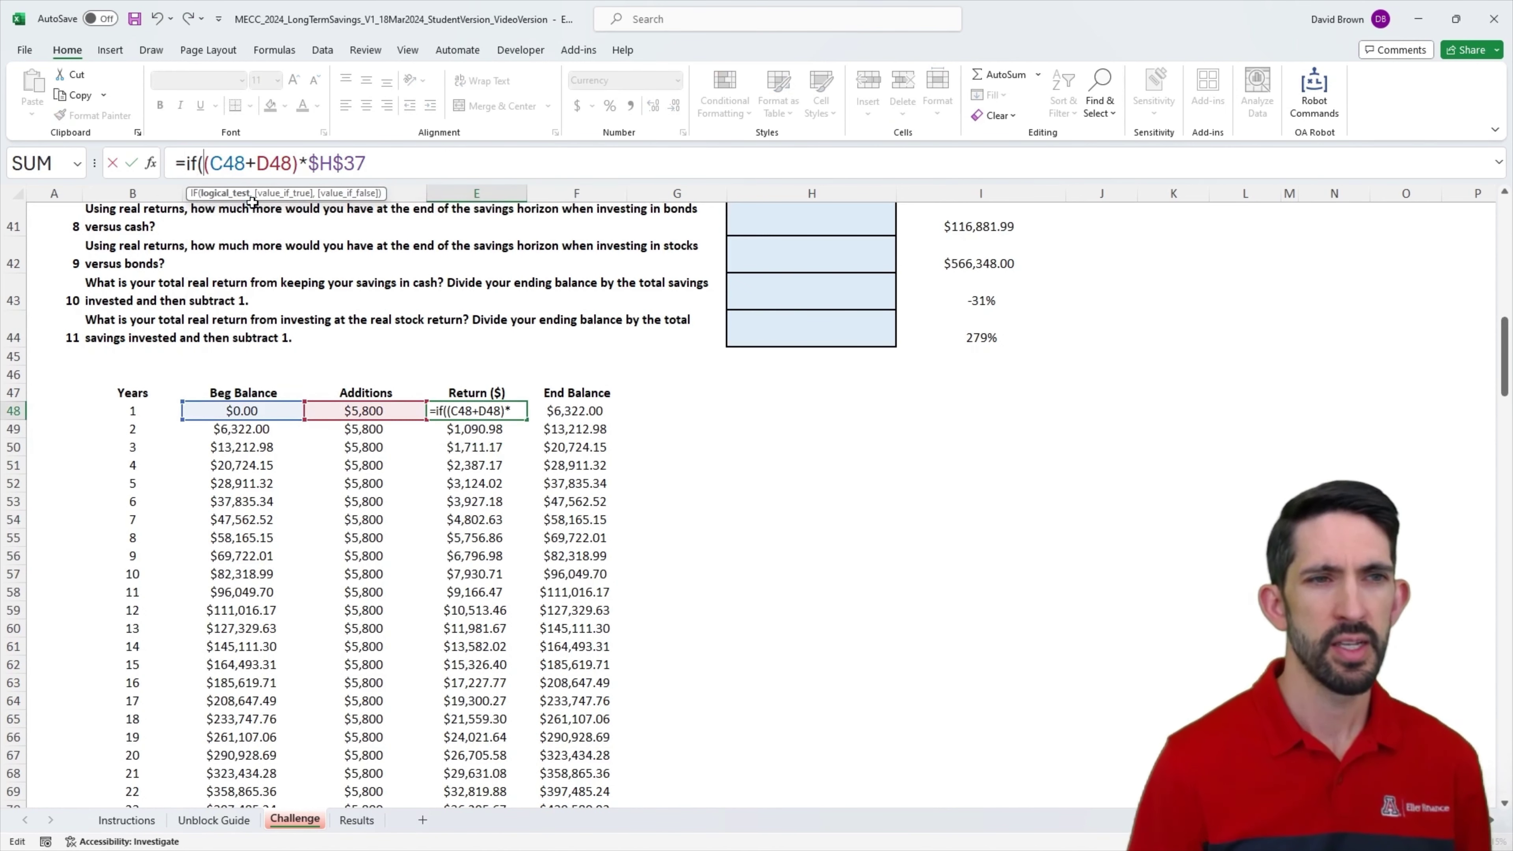
{"action": "left_click", "coordinate": [145, 412]}
{"action": "type", "text": "<="}
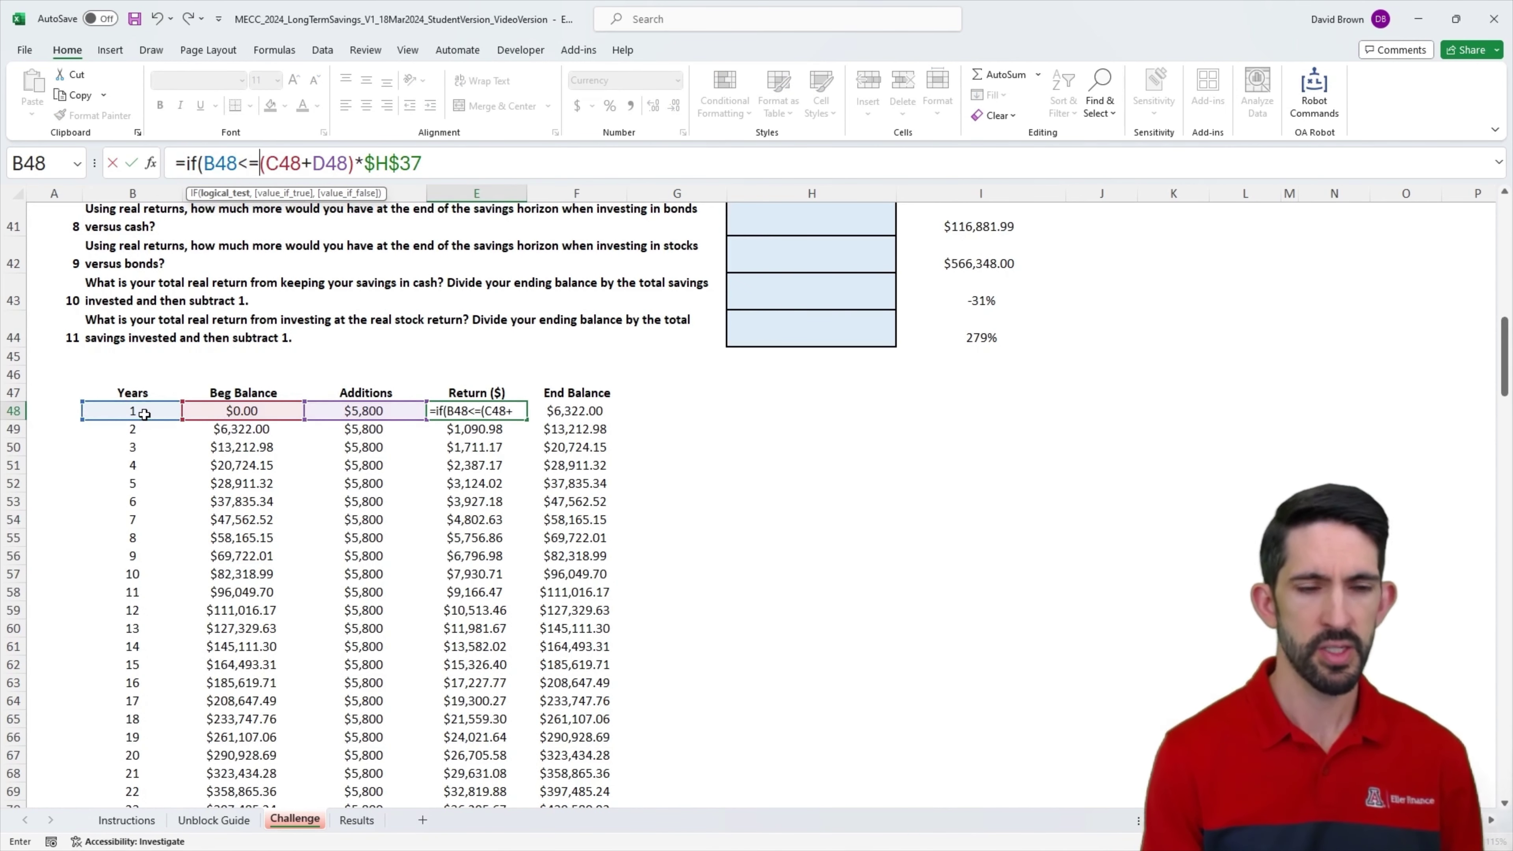
{"action": "scroll", "coordinate": [1040, 413], "scroll_direction": "up", "scroll_amount": 9}
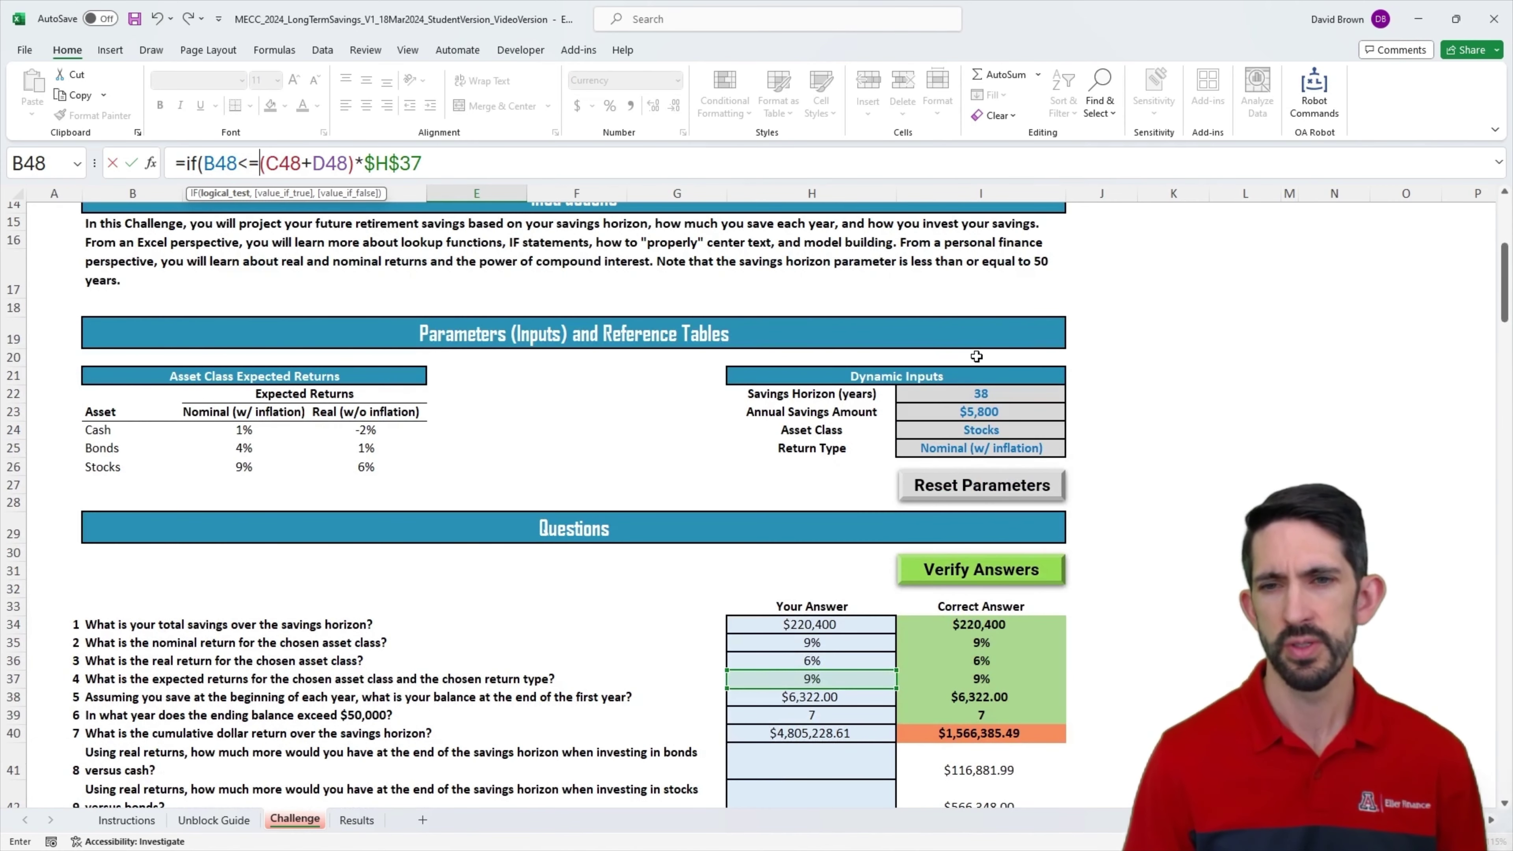
{"action": "left_click", "coordinate": [987, 394]}
{"action": "key", "text": "F4"}
{"action": "scroll", "coordinate": [987, 394], "scroll_direction": "down", "scroll_amount": 7}
{"action": "type", "text": ","}
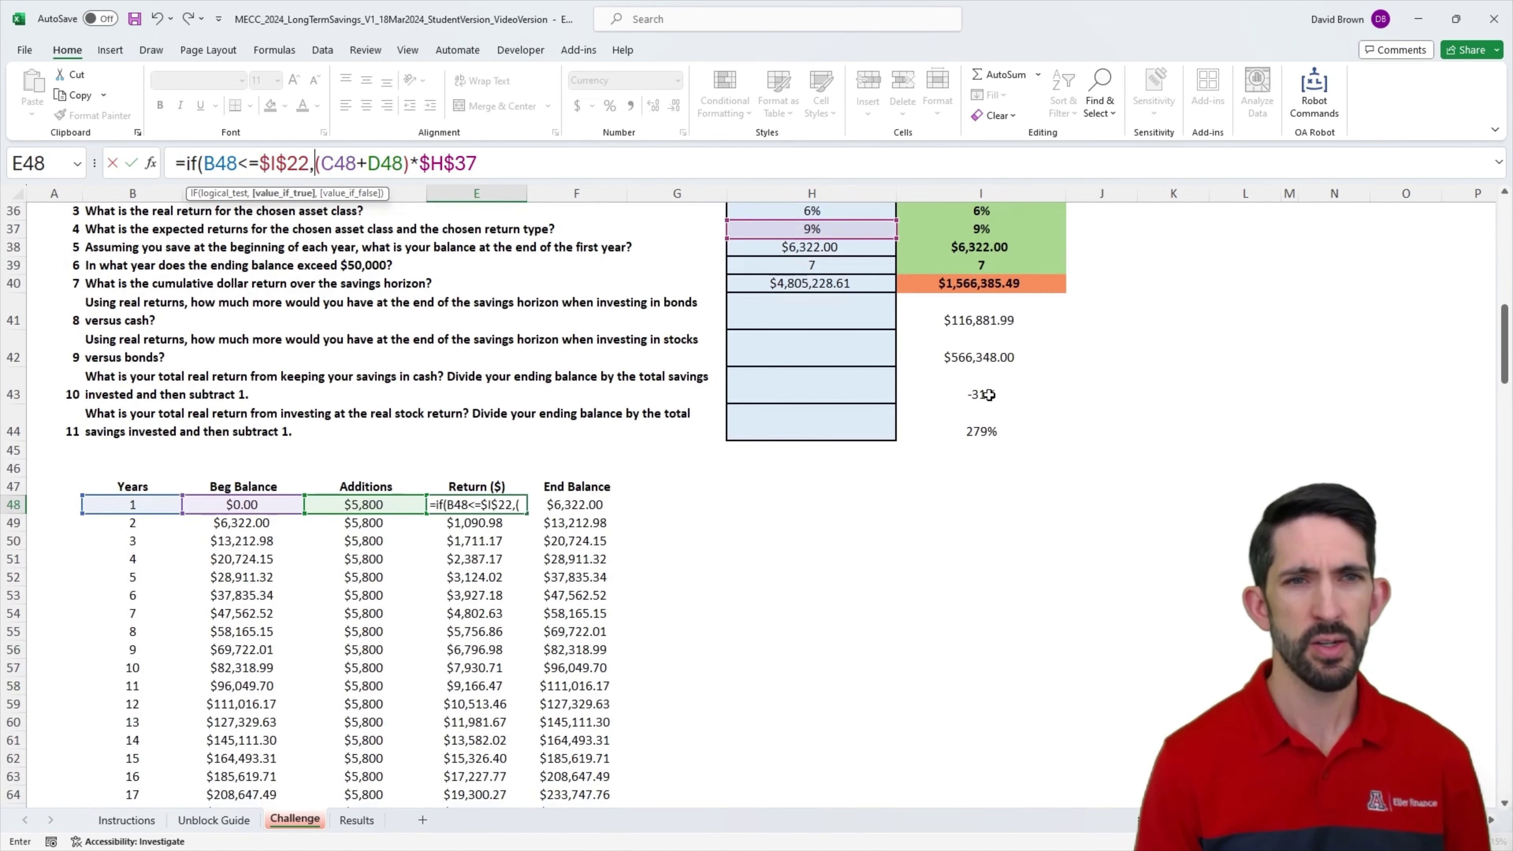
Step: Close the IF in E48 with 0 as the false result, fill it down to E97, and check the returns beyond the horizon
{"action": "left_click", "coordinate": [502, 164]}
{"action": "type", "text": ",0)"}
{"action": "key", "text": "ctrl+Return"}
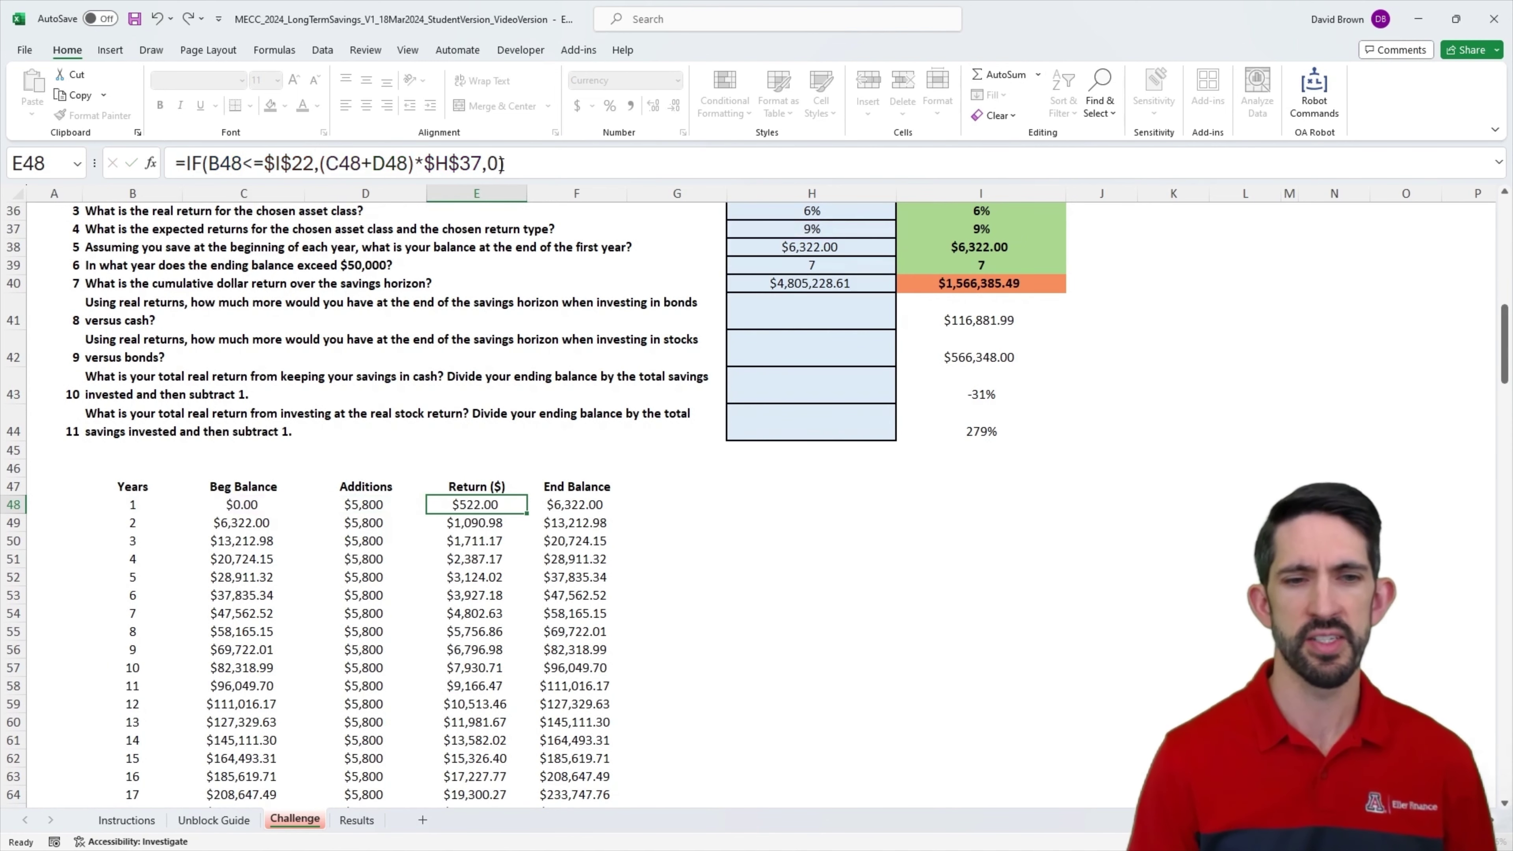
{"action": "double_click", "coordinate": [527, 513]}
{"action": "left_click", "coordinate": [484, 572]}
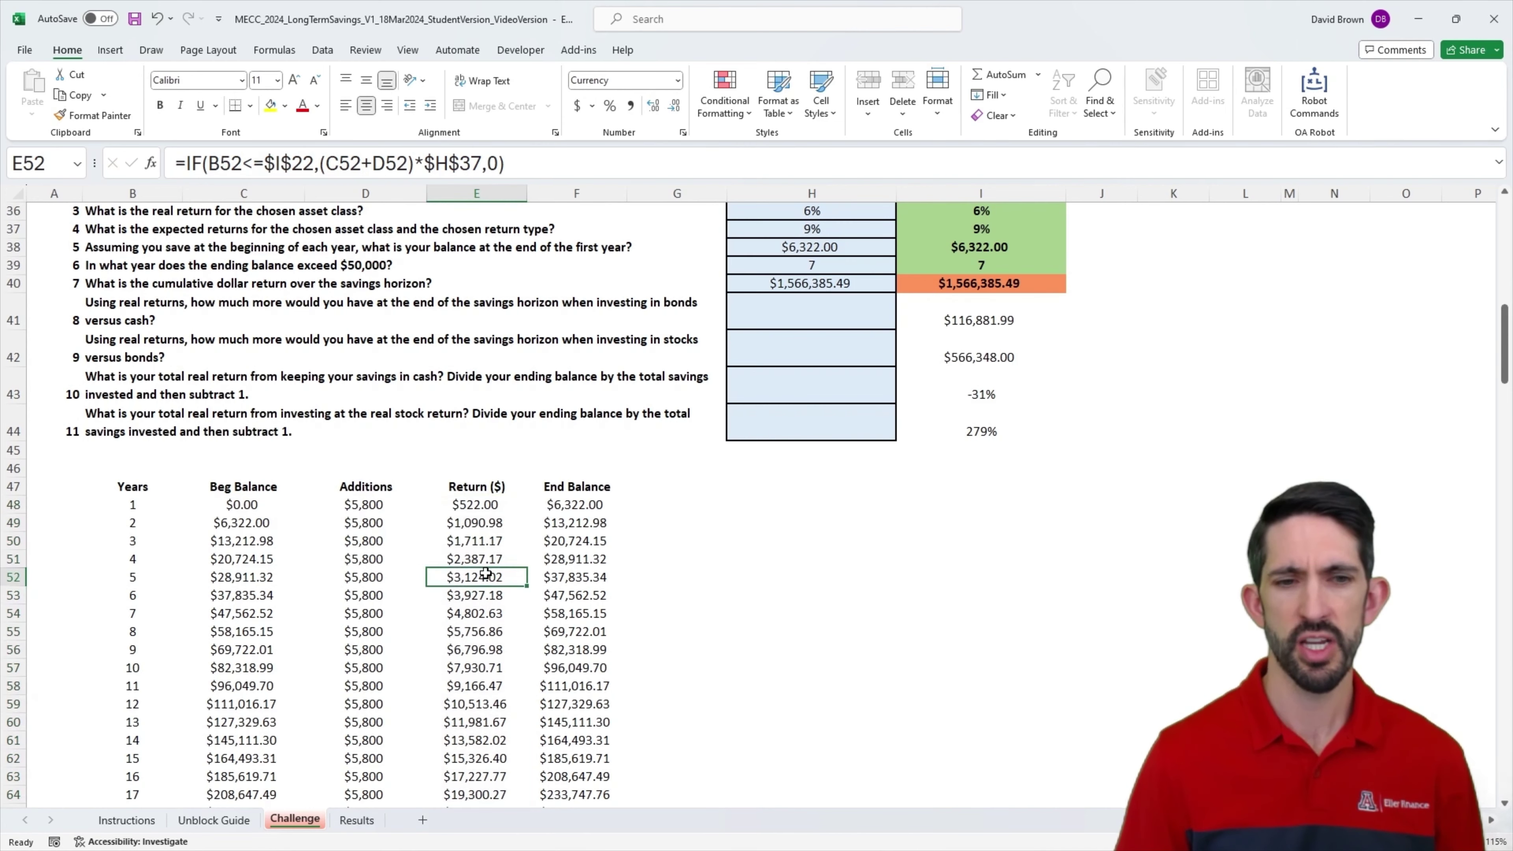
{"action": "scroll", "coordinate": [484, 572], "scroll_direction": "down", "scroll_amount": 12}
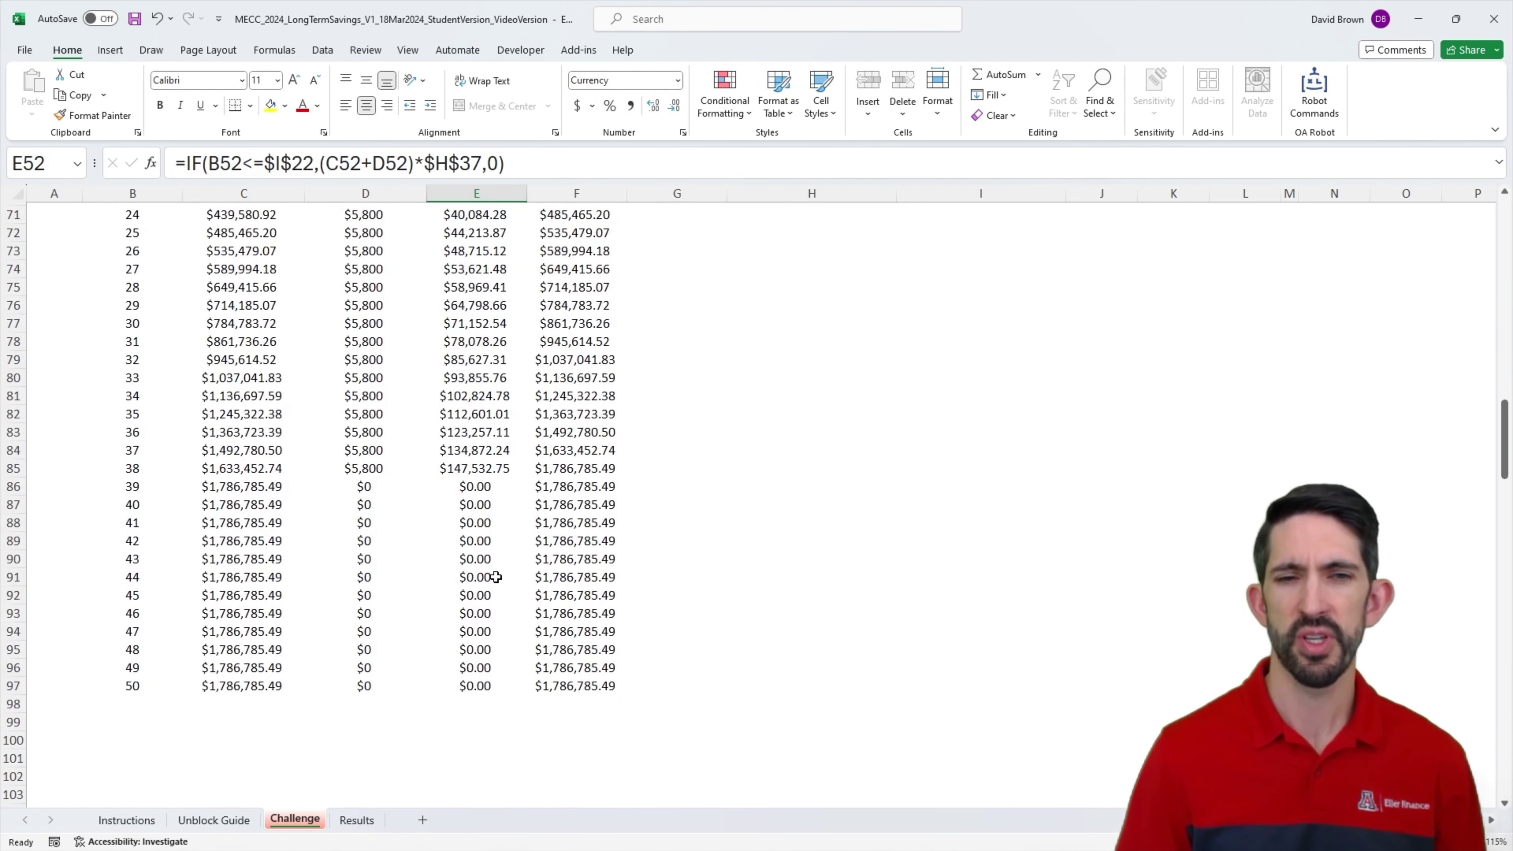
{"action": "scroll", "coordinate": [495, 577], "scroll_direction": "up", "scroll_amount": 14}
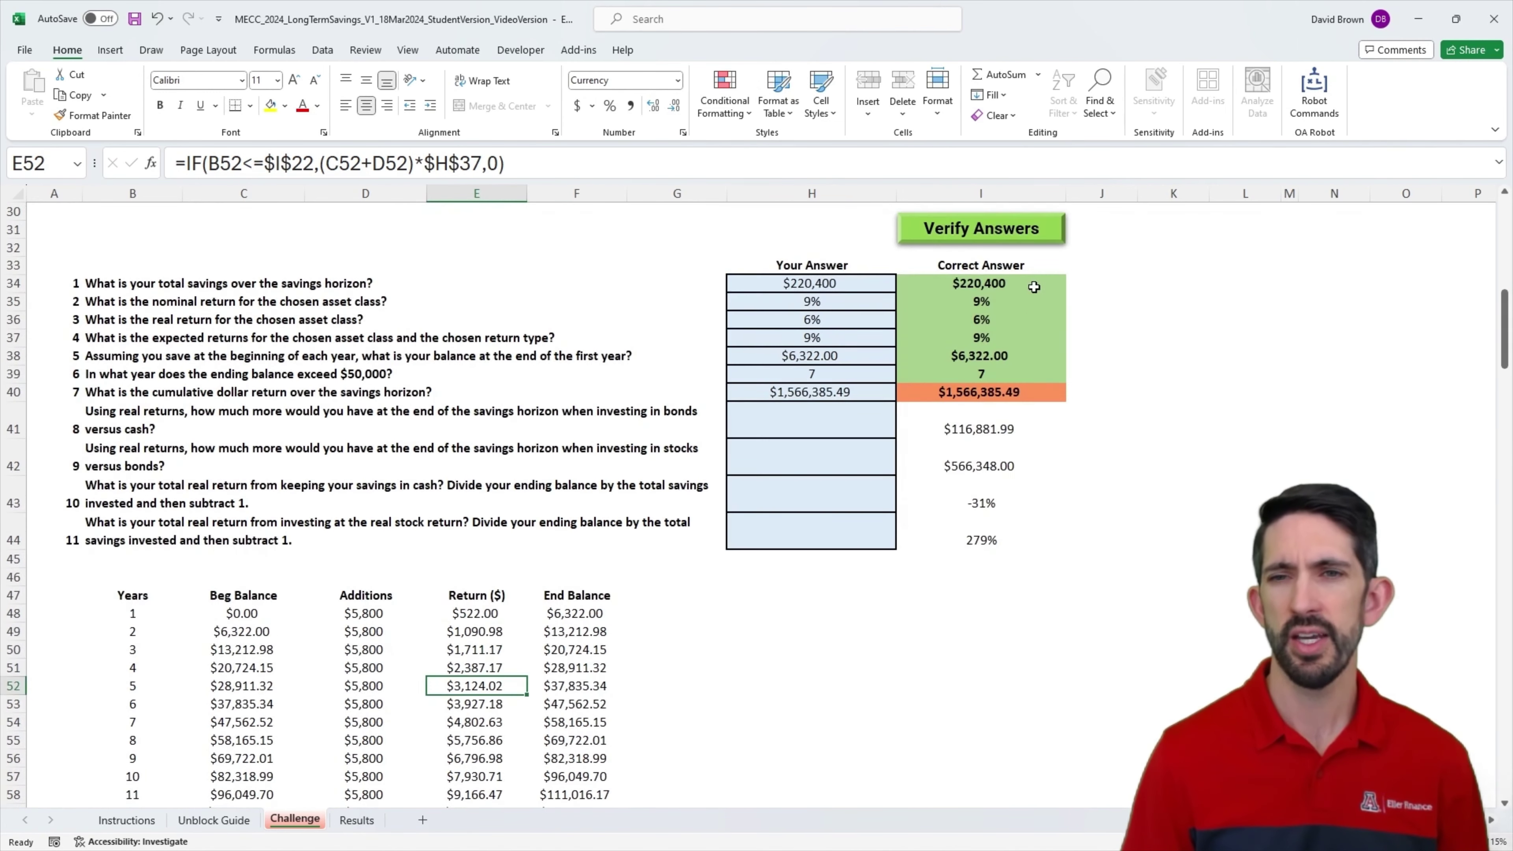
Step: Verify the answers including question 7, and reset the parameters twice to test the formulas with other dynamic inputs
{"action": "left_click", "coordinate": [1006, 285]}
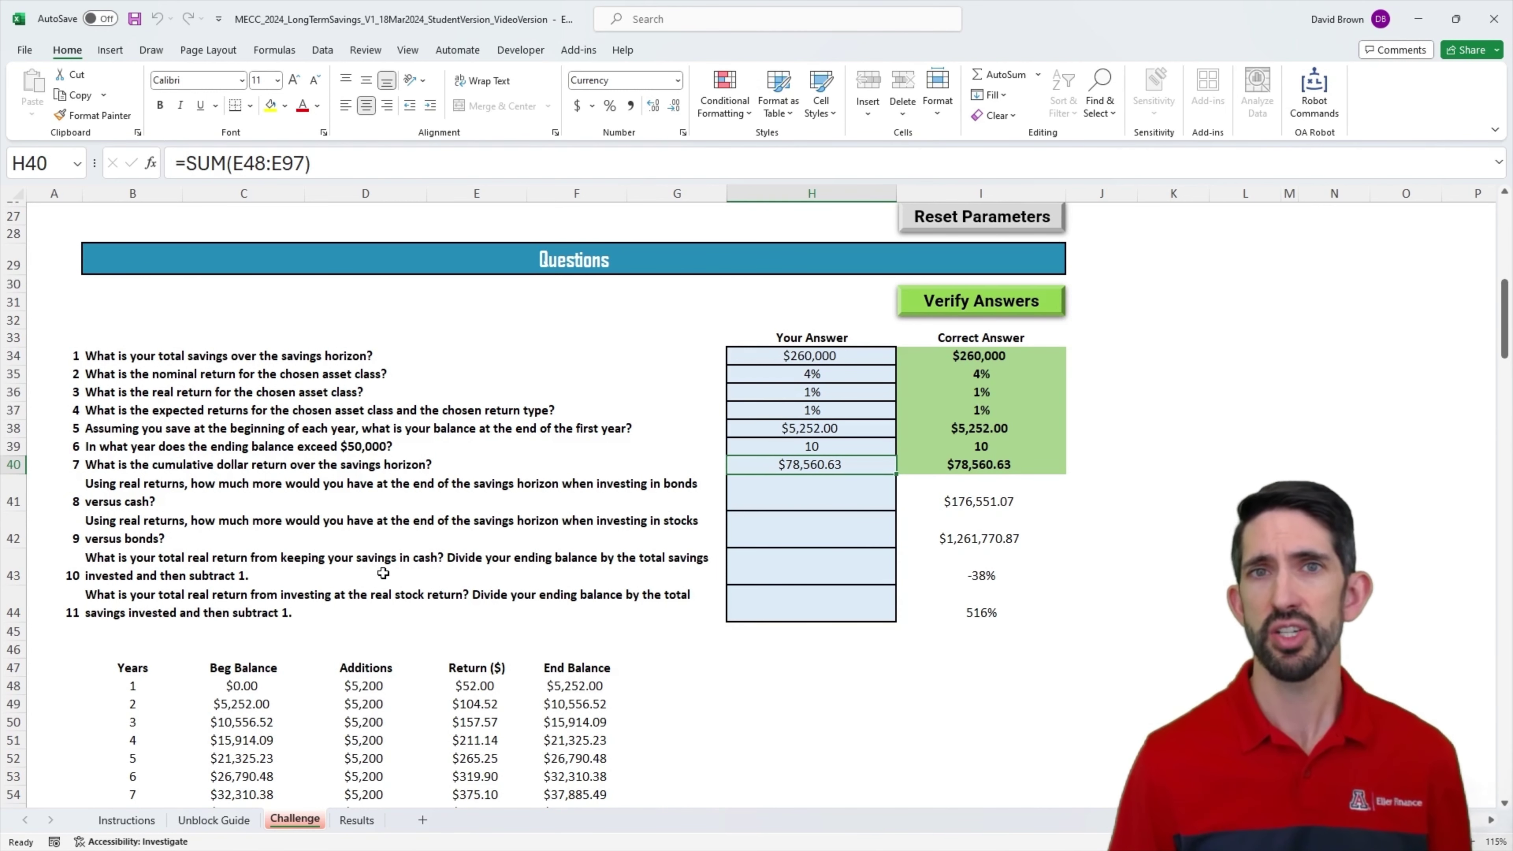
{"action": "scroll", "coordinate": [626, 583], "scroll_direction": "up", "scroll_amount": 3}
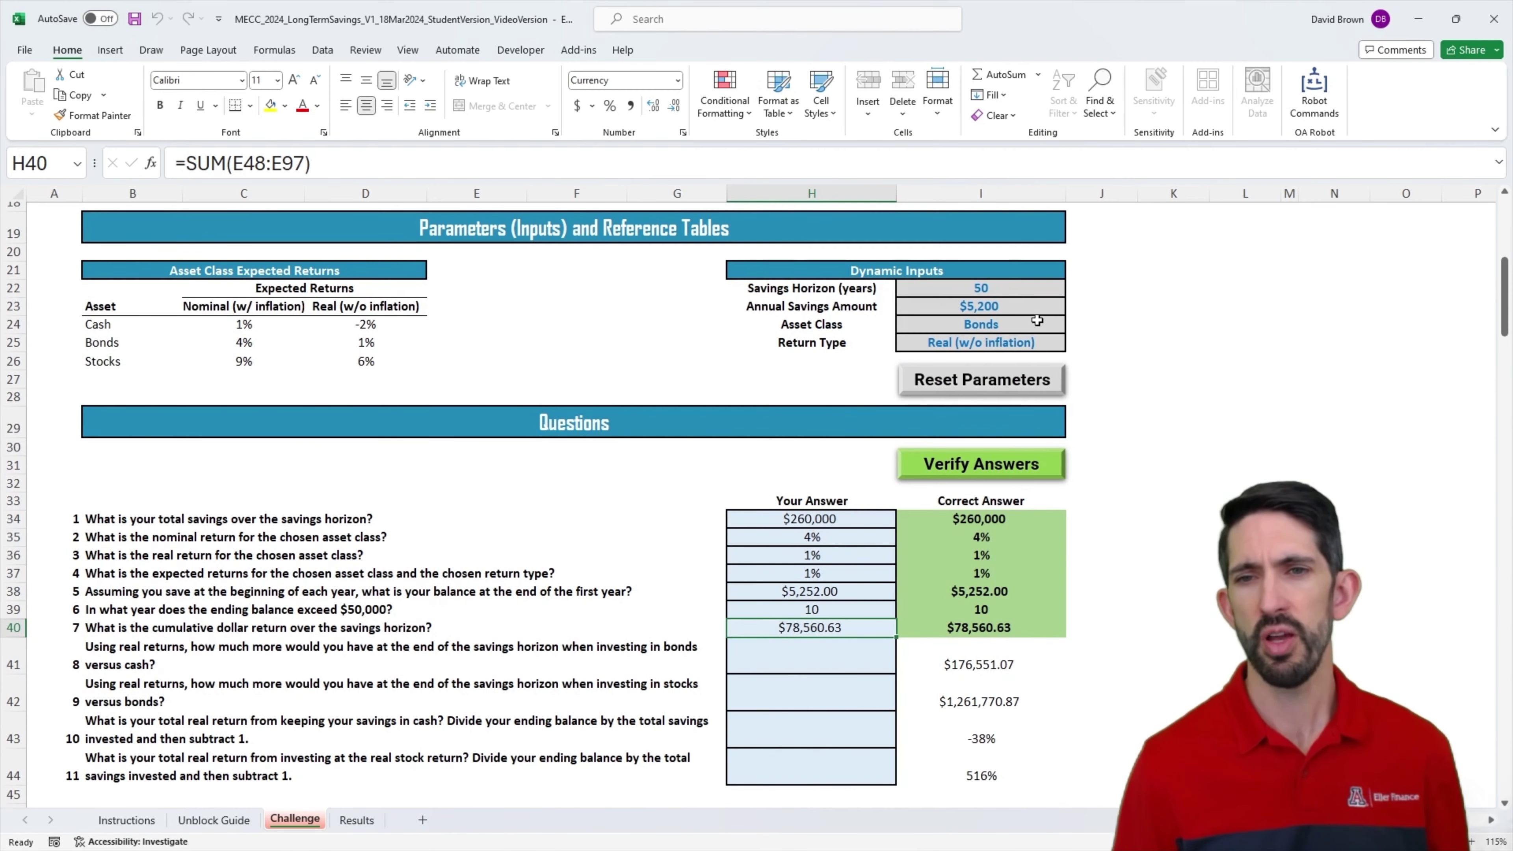
{"action": "left_click", "coordinate": [992, 331]}
{"action": "left_click", "coordinate": [986, 344]}
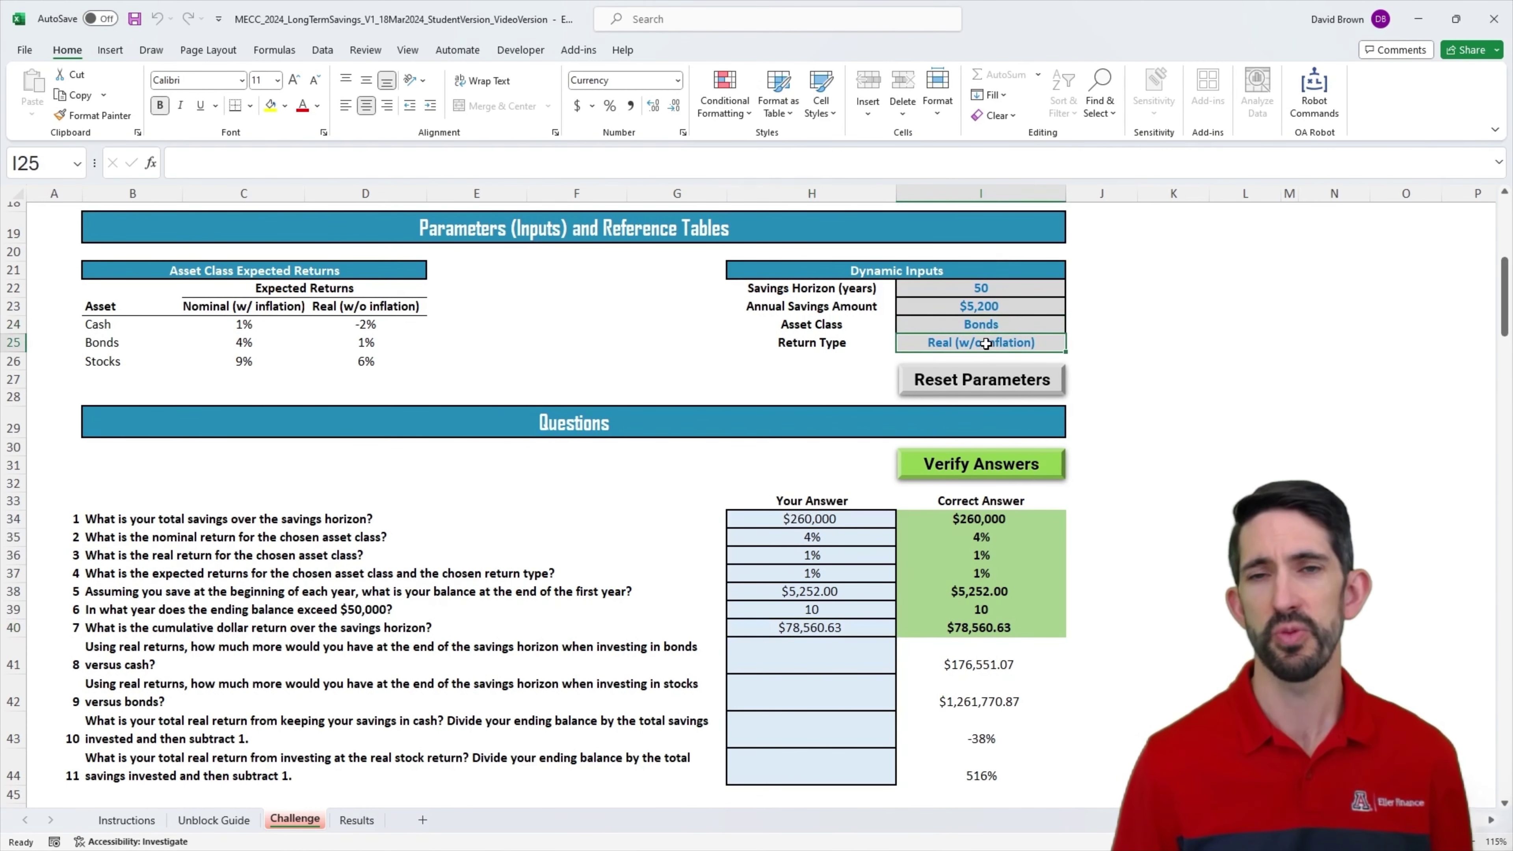
{"action": "left_click", "coordinate": [989, 380]}
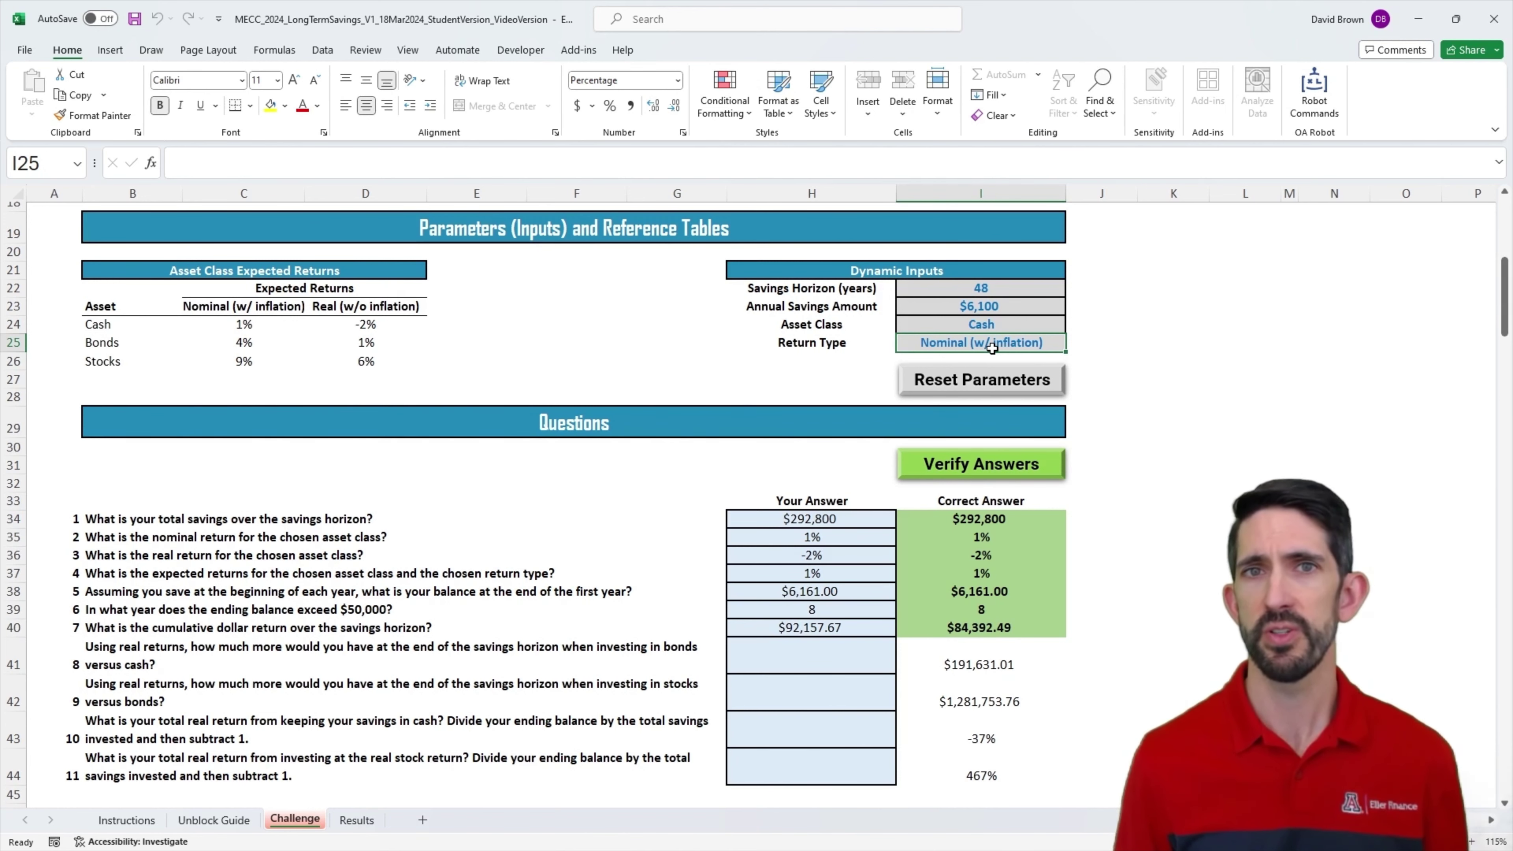
{"action": "left_click", "coordinate": [981, 380]}
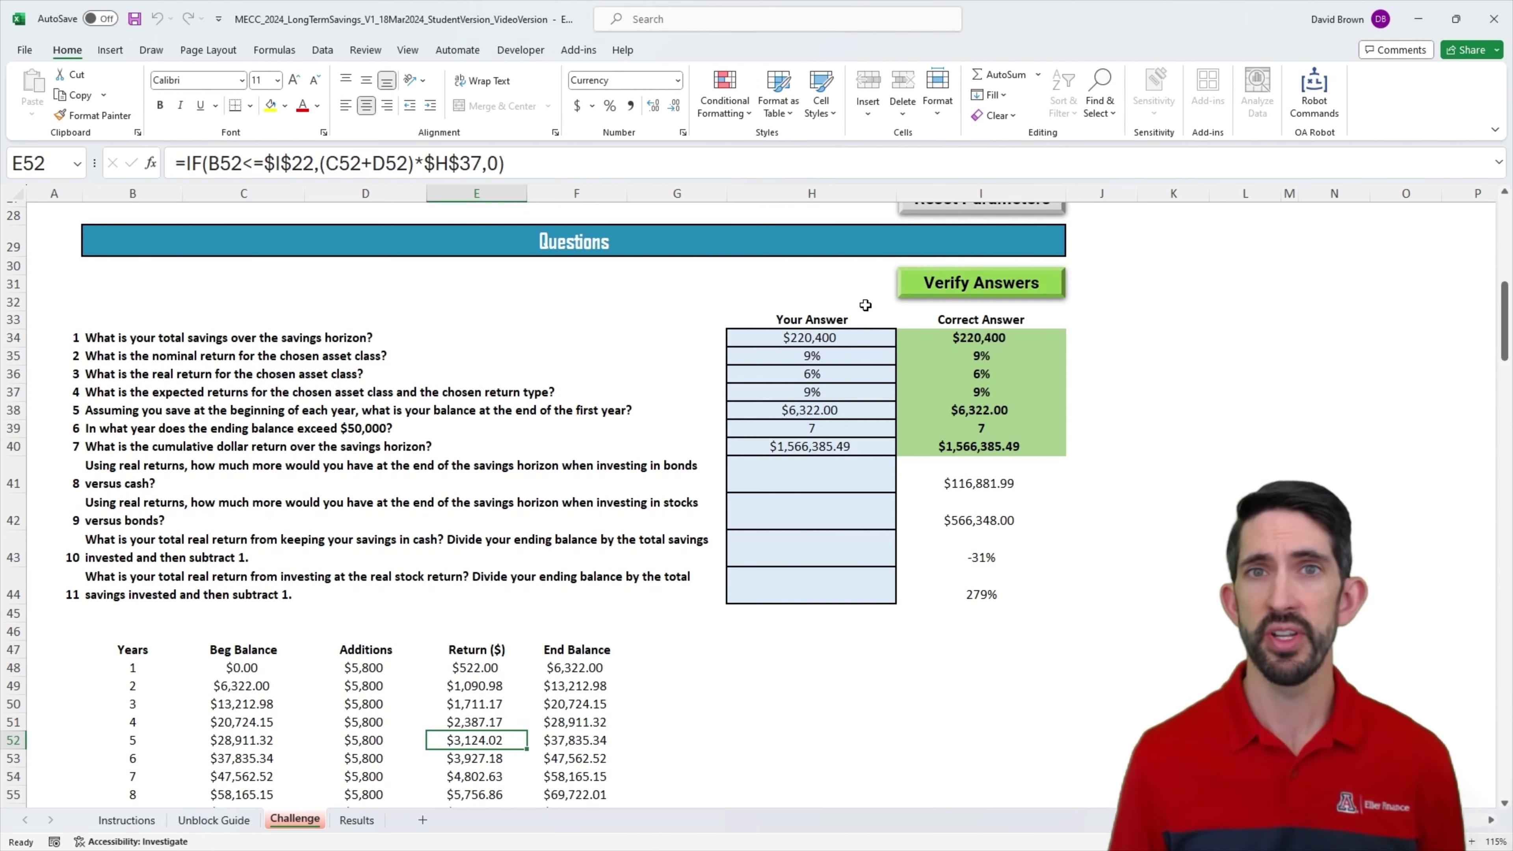
Step: Copy the whole savings schedule with its headers, B47 through column F down to year 50, and paste it at H47
{"action": "left_click", "coordinate": [121, 646]}
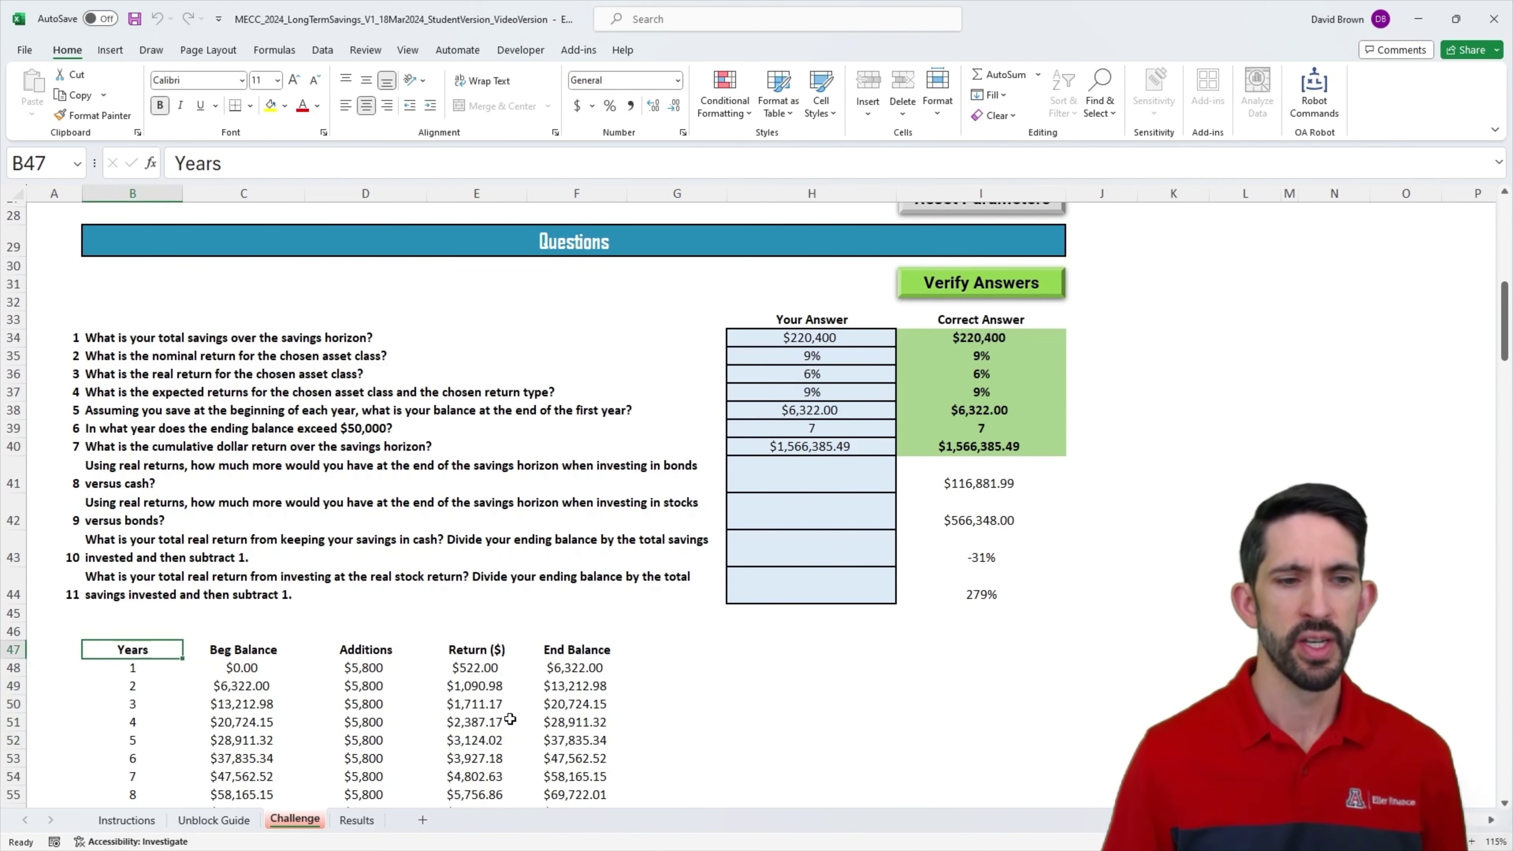
{"action": "key", "text": "ctrl+shift+Right"}
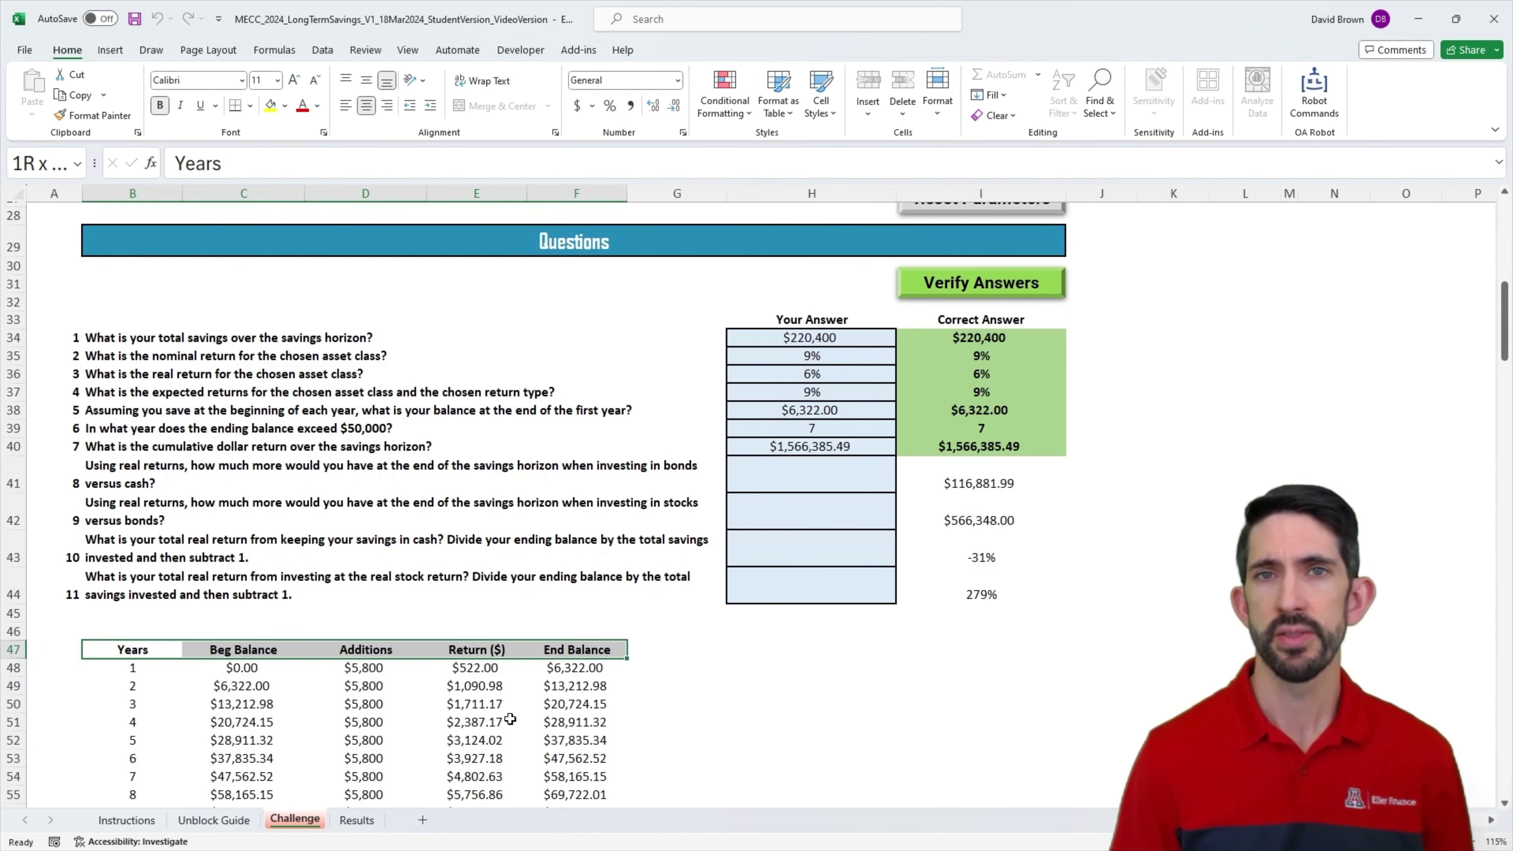
{"action": "key", "text": "ctrl+shift+Down"}
{"action": "key", "text": "ctrl+c"}
{"action": "scroll", "coordinate": [645, 480], "scroll_direction": "up", "scroll_amount": 9}
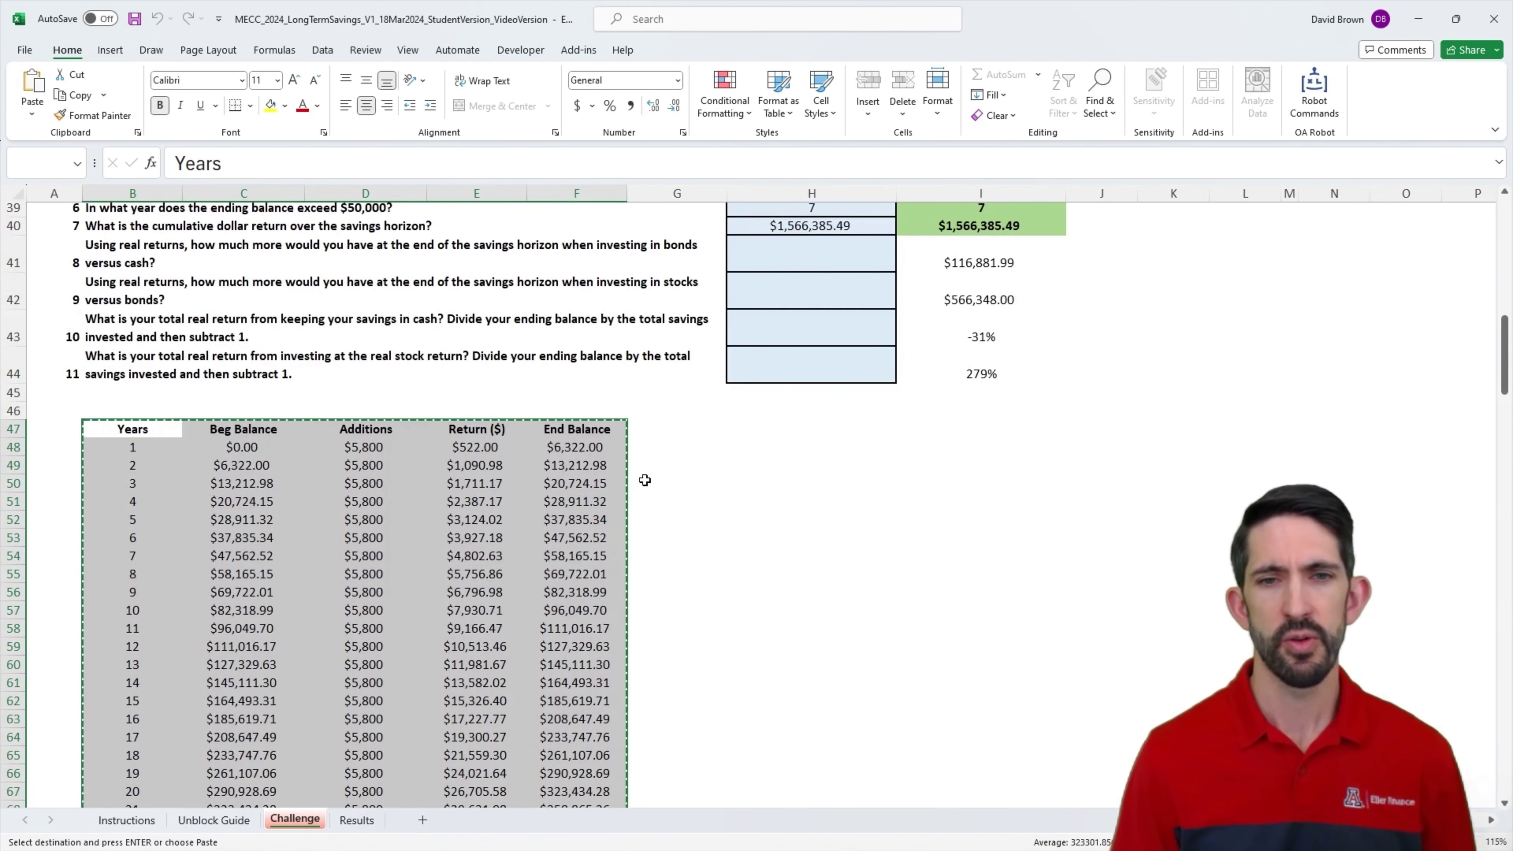
{"action": "left_click", "coordinate": [802, 426]}
{"action": "key", "text": "ctrl+v"}
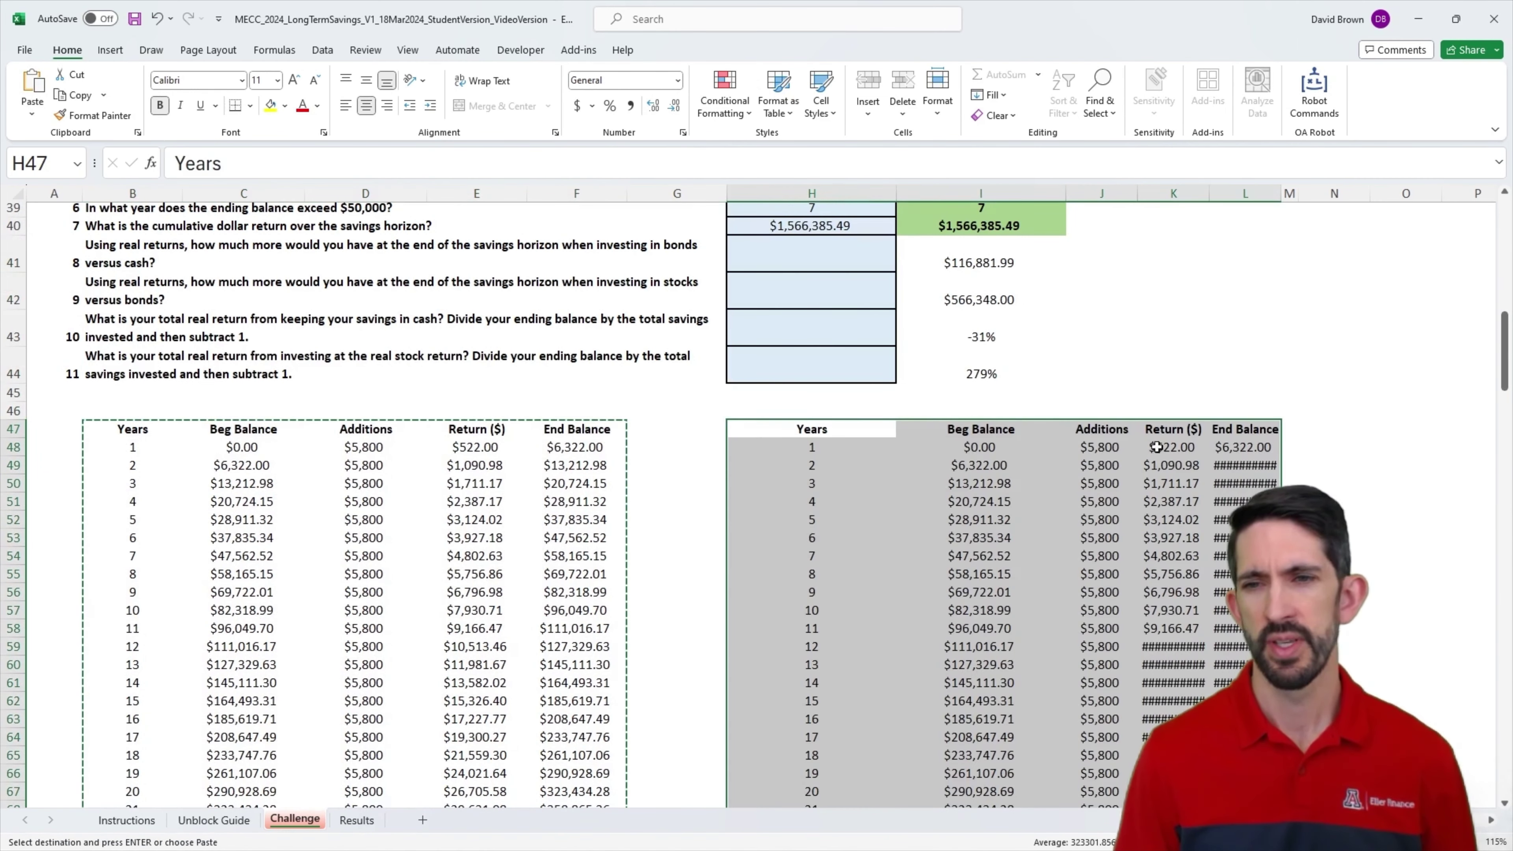
Step: Paste two more copies of the savings schedule, one at N47 and one at T47
{"action": "left_click", "coordinate": [1355, 431]}
{"action": "key", "text": "ctrl+v"}
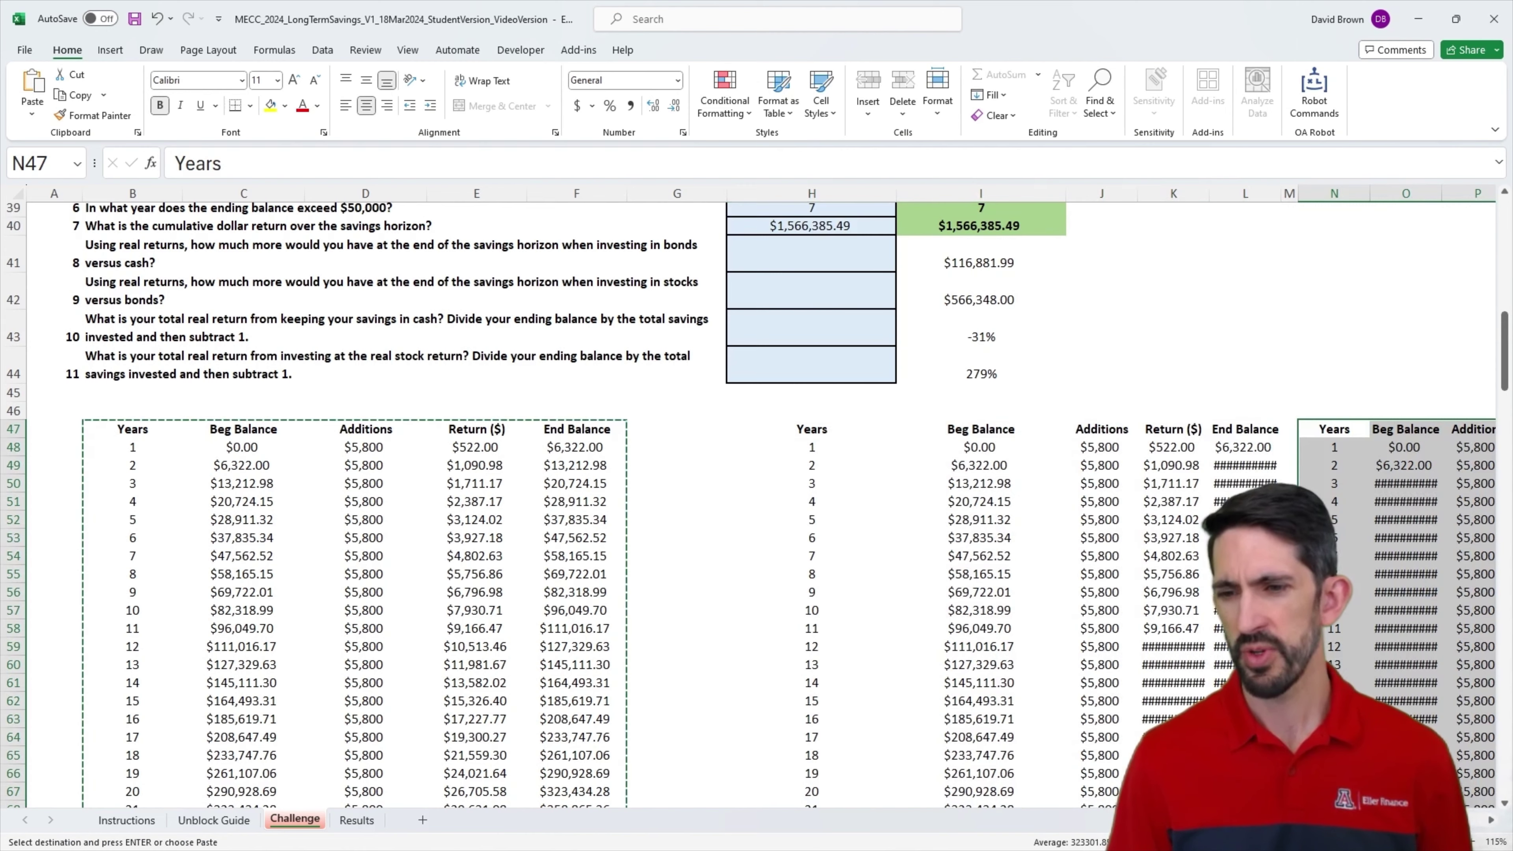
{"action": "key", "text": "Right"}
{"action": "key", "text": "Right"}
{"action": "key", "text": "Right"}
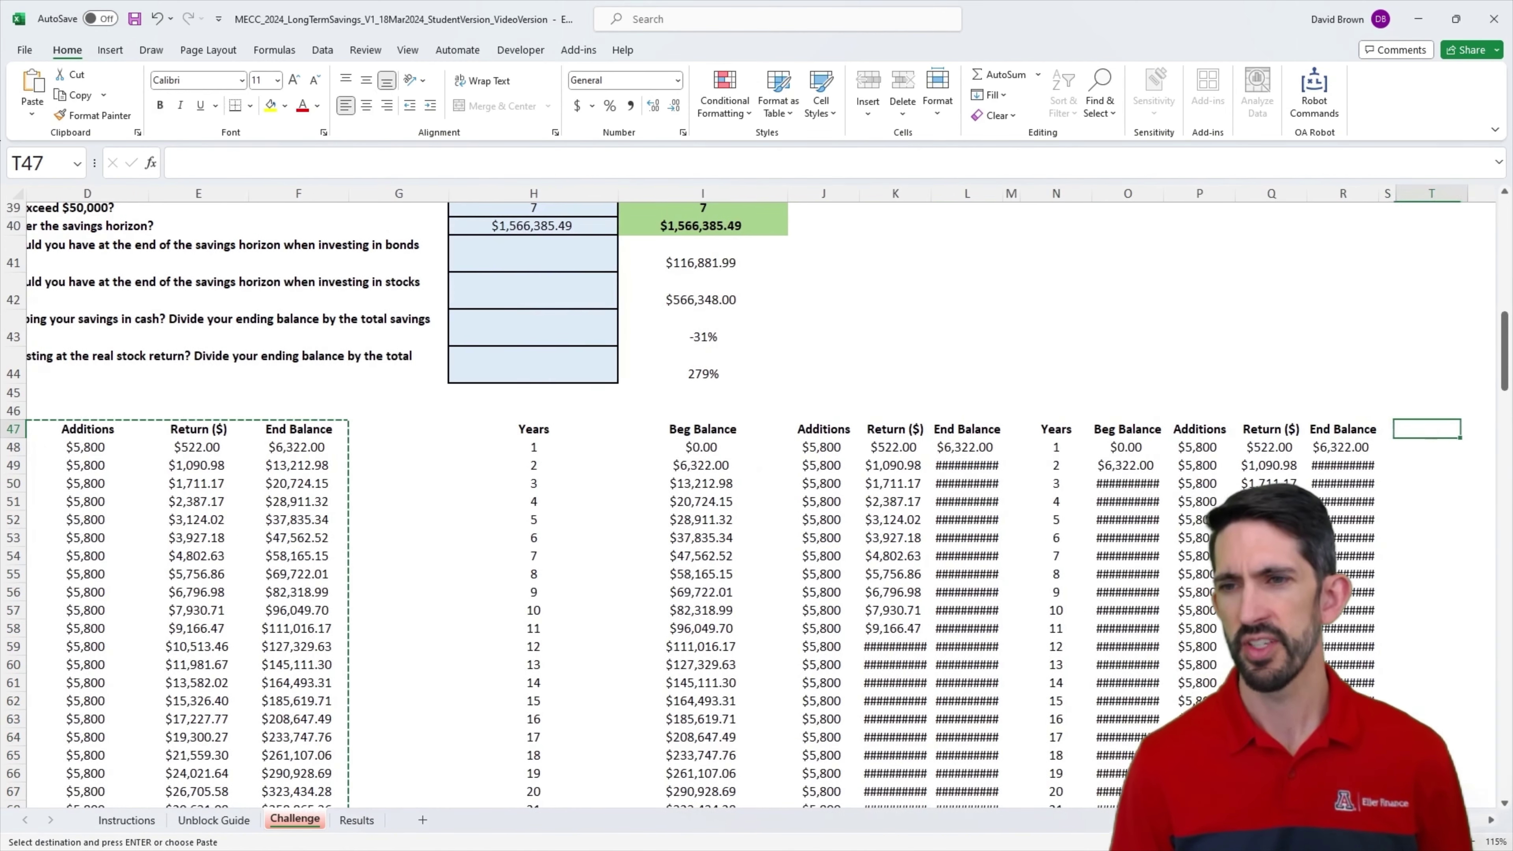
{"action": "key", "text": "Right"}
{"action": "key", "text": "Right"}
{"action": "key", "text": "Right"}
Step: Clear the copy selection and label the first copied schedule "Cash" in row 46 above its headers
{"action": "key", "text": "Left"}
{"action": "key", "text": "Left"}
{"action": "key", "text": "Left"}
{"action": "key", "text": "Left"}
{"action": "key", "text": "Left"}
{"action": "key", "text": "Left"}
{"action": "key", "text": "Left"}
{"action": "key", "text": "Left"}
{"action": "key", "text": "Left"}
{"action": "key", "text": "Left"}
{"action": "key", "text": "Left"}
{"action": "key", "text": "Left"}
{"action": "key", "text": "Left"}
{"action": "key", "text": "Up"}
{"action": "key", "text": "Left"}
{"action": "key", "text": "Escape"}
{"action": "type", "text": "Cash"}
{"action": "key", "text": "Tab"}
{"action": "key", "text": "Right"}
{"action": "key", "text": "Right"}
{"action": "key", "text": "Right"}
{"action": "key", "text": "Right"}
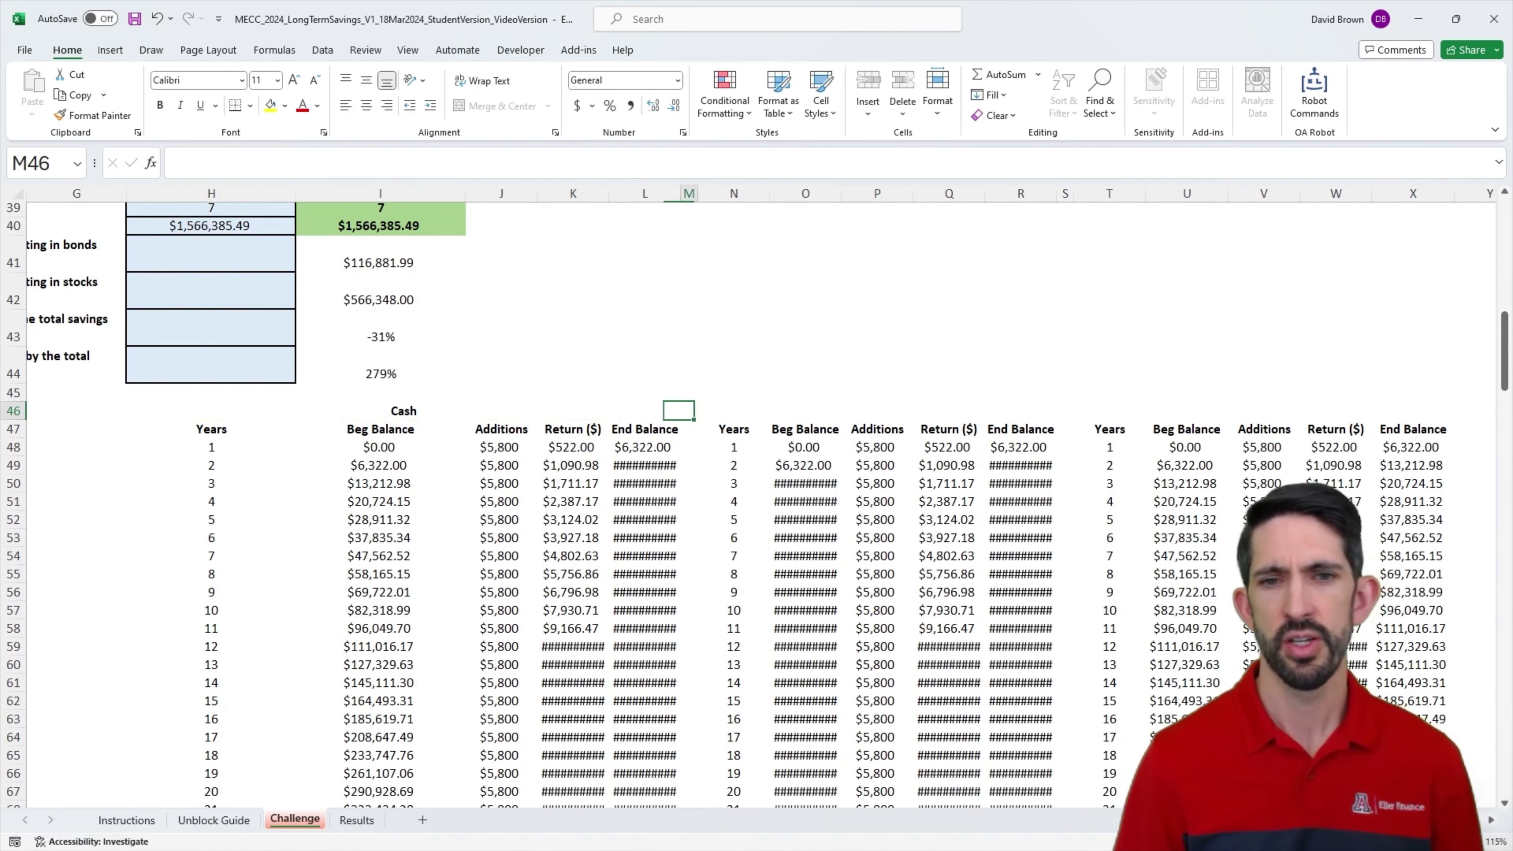
Step: Label the second copied schedule "Bonds" and the third copied schedule "Stocks" in row 46 above their headers
{"action": "type", "text": "Bonds"}
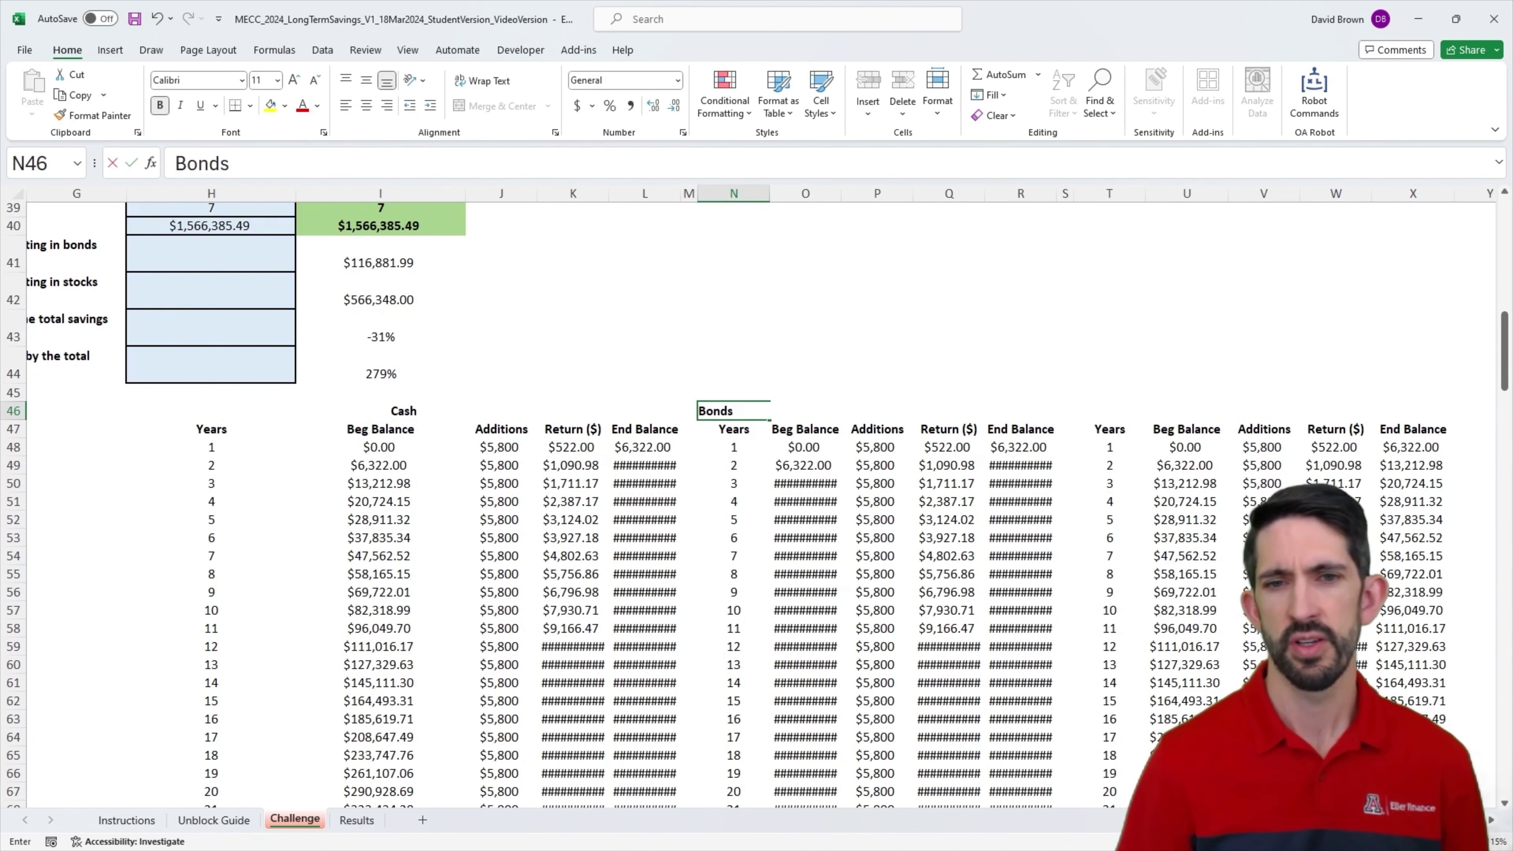
{"action": "key", "text": "Tab"}
{"action": "key", "text": "Right"}
{"action": "key", "text": "Right"}
{"action": "key", "text": "Right"}
{"action": "key", "text": "Right"}
{"action": "key", "text": "Right"}
{"action": "type", "text": "Stocks"}
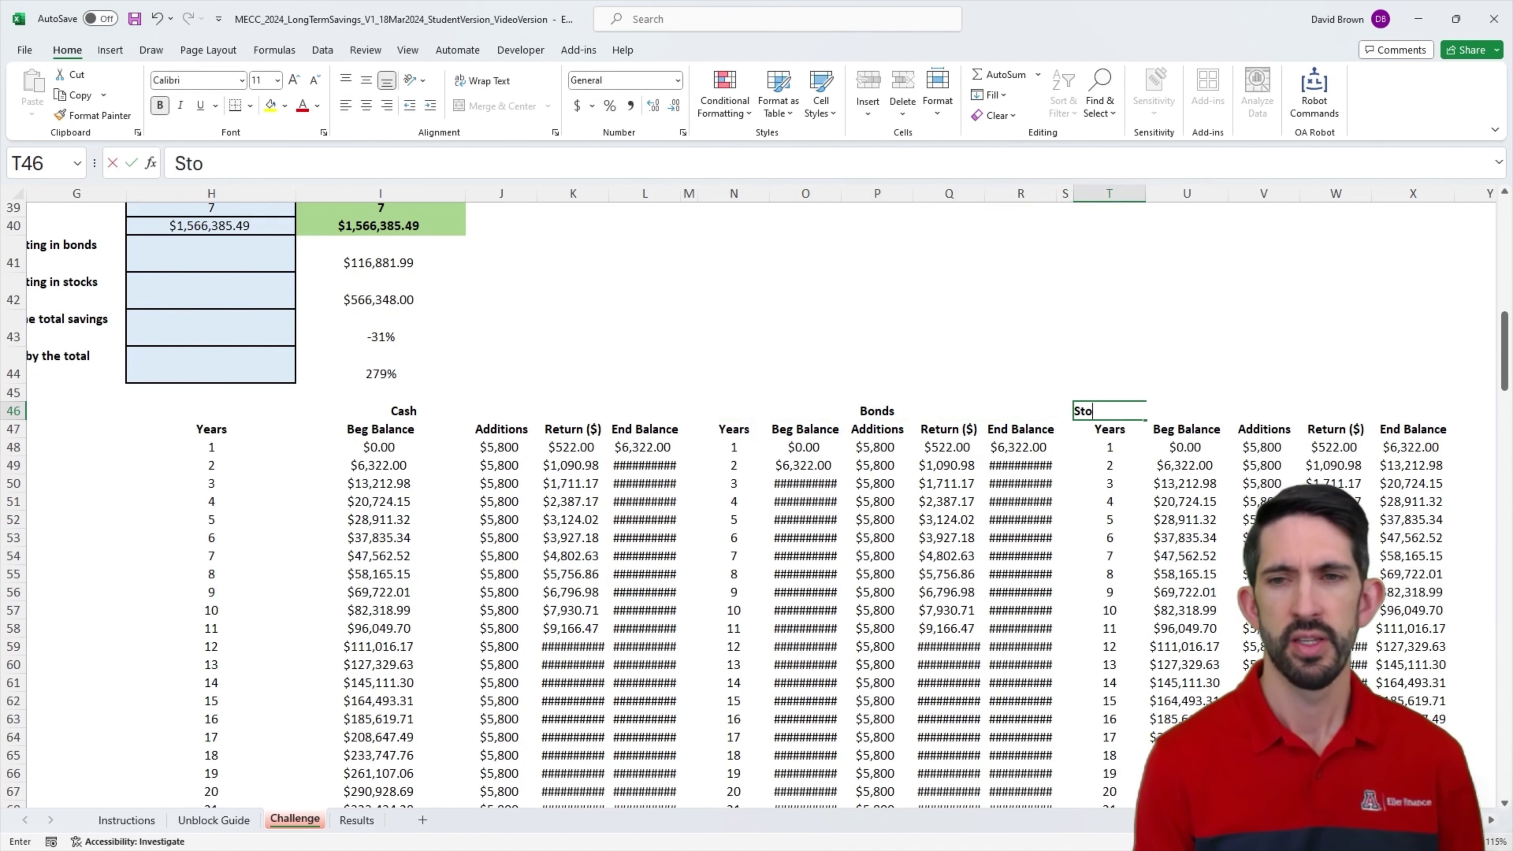
{"action": "key", "text": "ctrl+Return"}
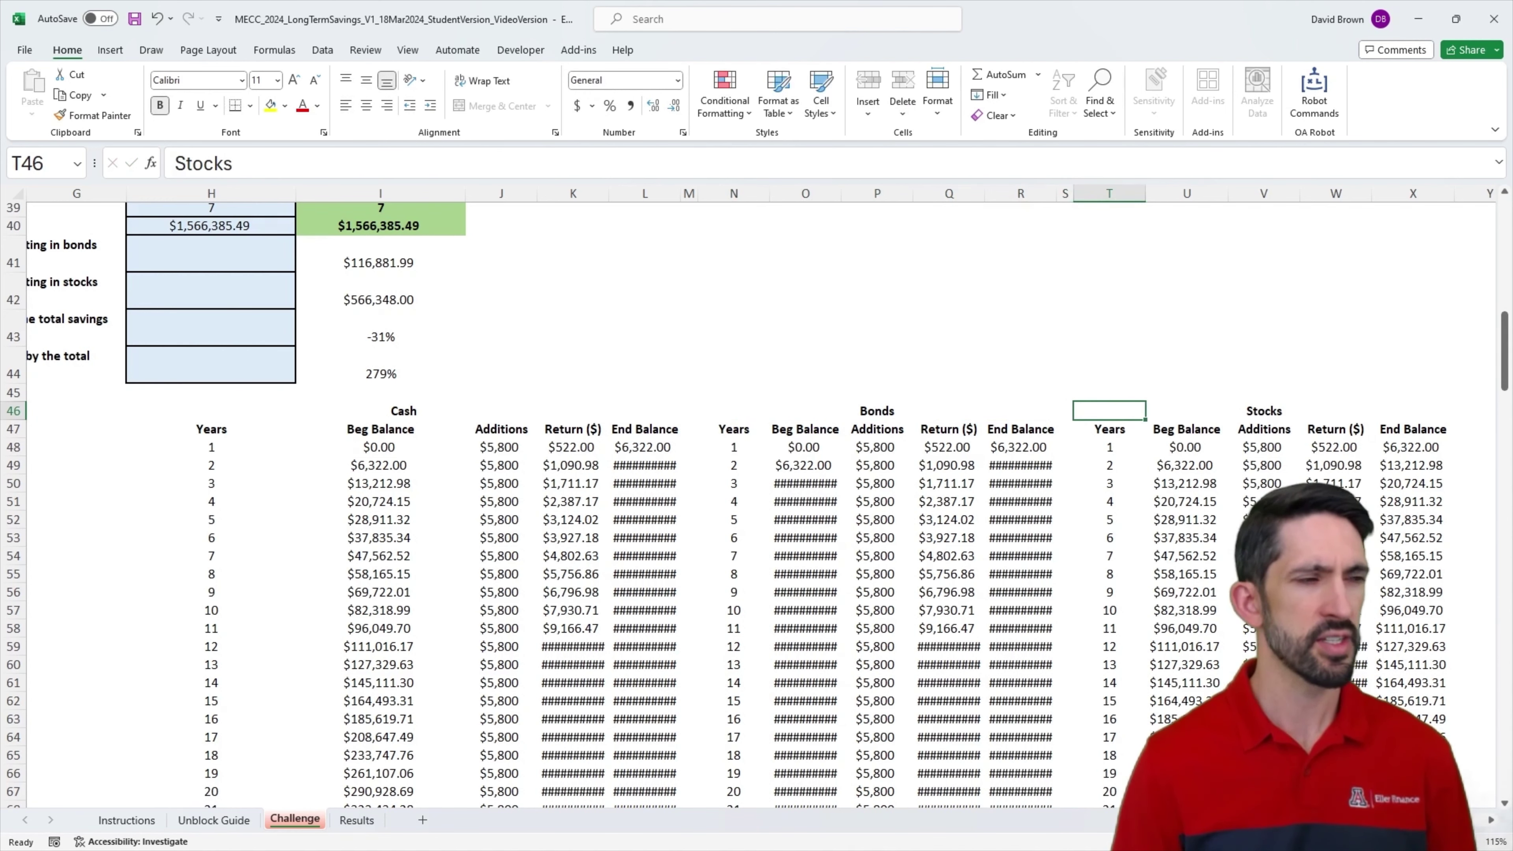
Step: Change the Cash schedule's return formula in K48 to use the real cash return $D$24 and fill it down the column
{"action": "key", "text": "Right"}
{"action": "key", "text": "Right"}
{"action": "key", "text": "Left"}
{"action": "left_click", "coordinate": [211, 410]}
{"action": "key", "text": "Right"}
{"action": "key", "text": "Down"}
{"action": "key", "text": "Right"}
{"action": "key", "text": "Down"}
{"action": "key", "text": "Right"}
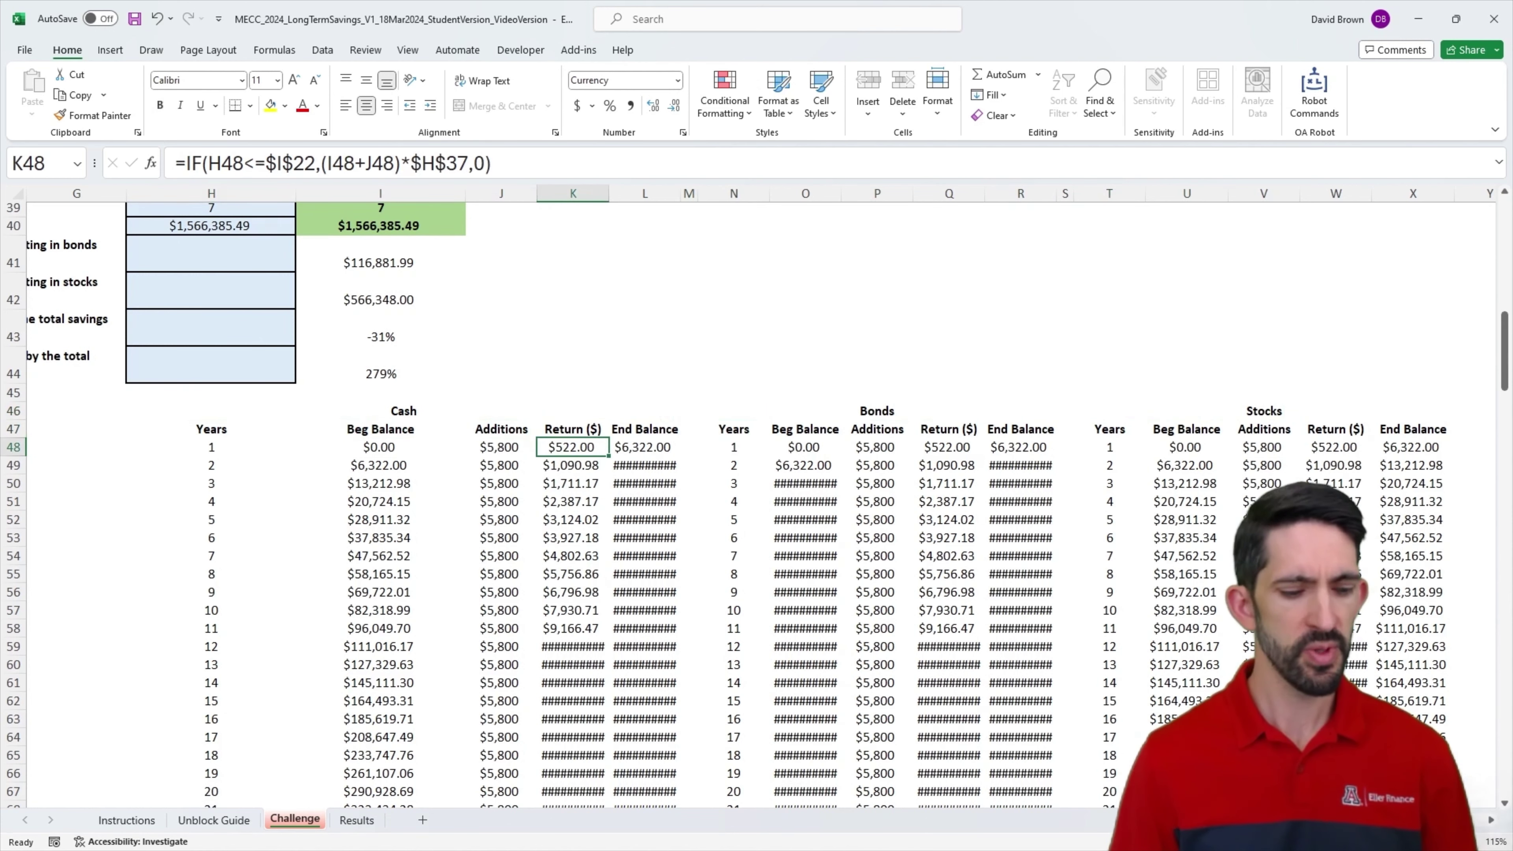
{"action": "key", "text": "F2"}
{"action": "scroll", "coordinate": [540, 430], "scroll_direction": "up", "scroll_amount": 4}
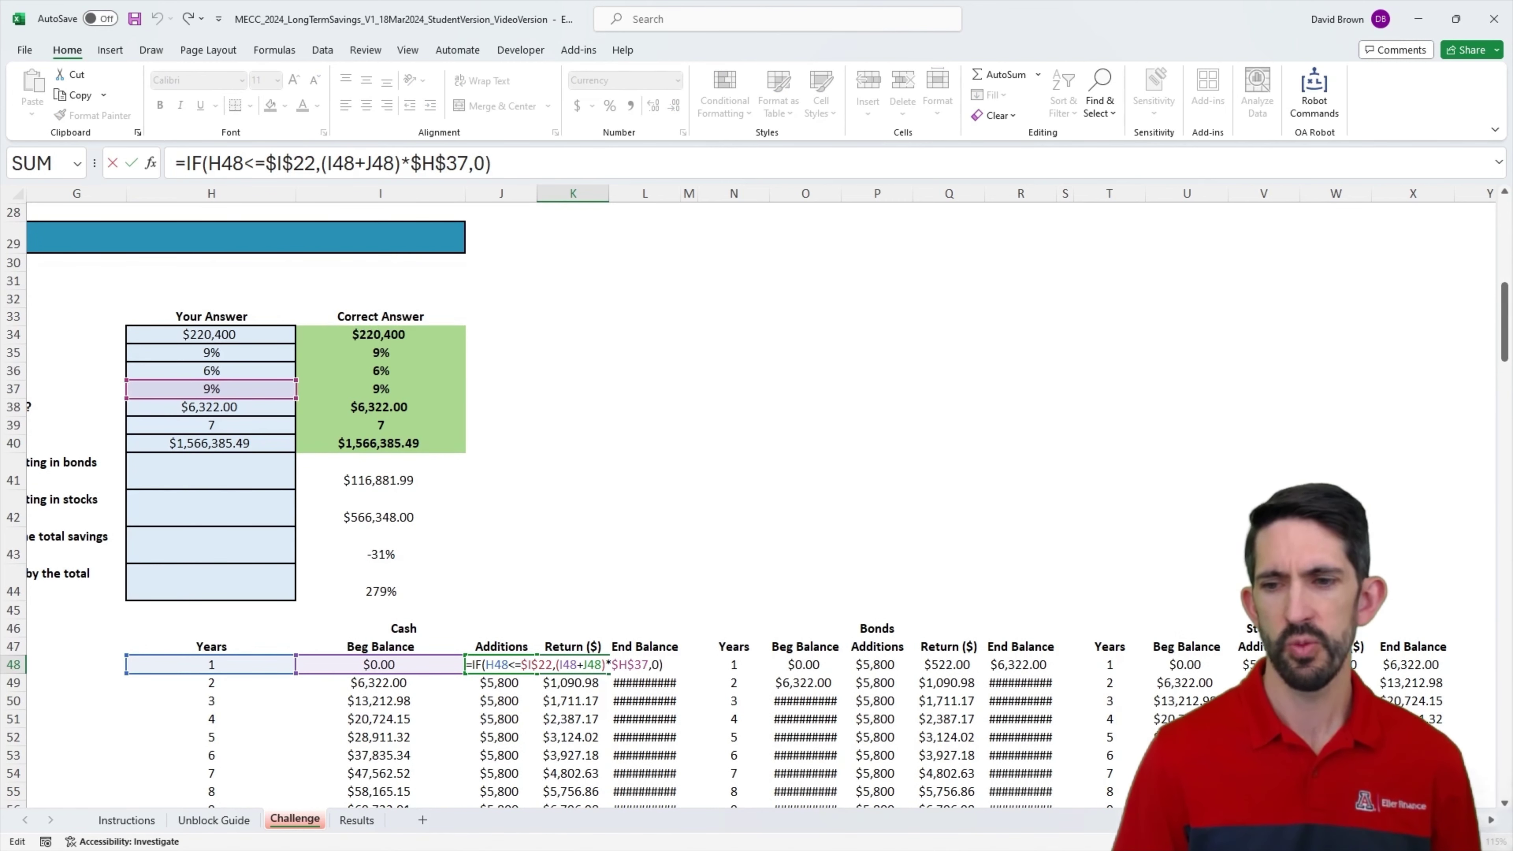
{"action": "scroll", "coordinate": [768, 566], "scroll_direction": "left", "scroll_amount": 6}
{"action": "scroll", "coordinate": [768, 566], "scroll_direction": "up", "scroll_amount": 3}
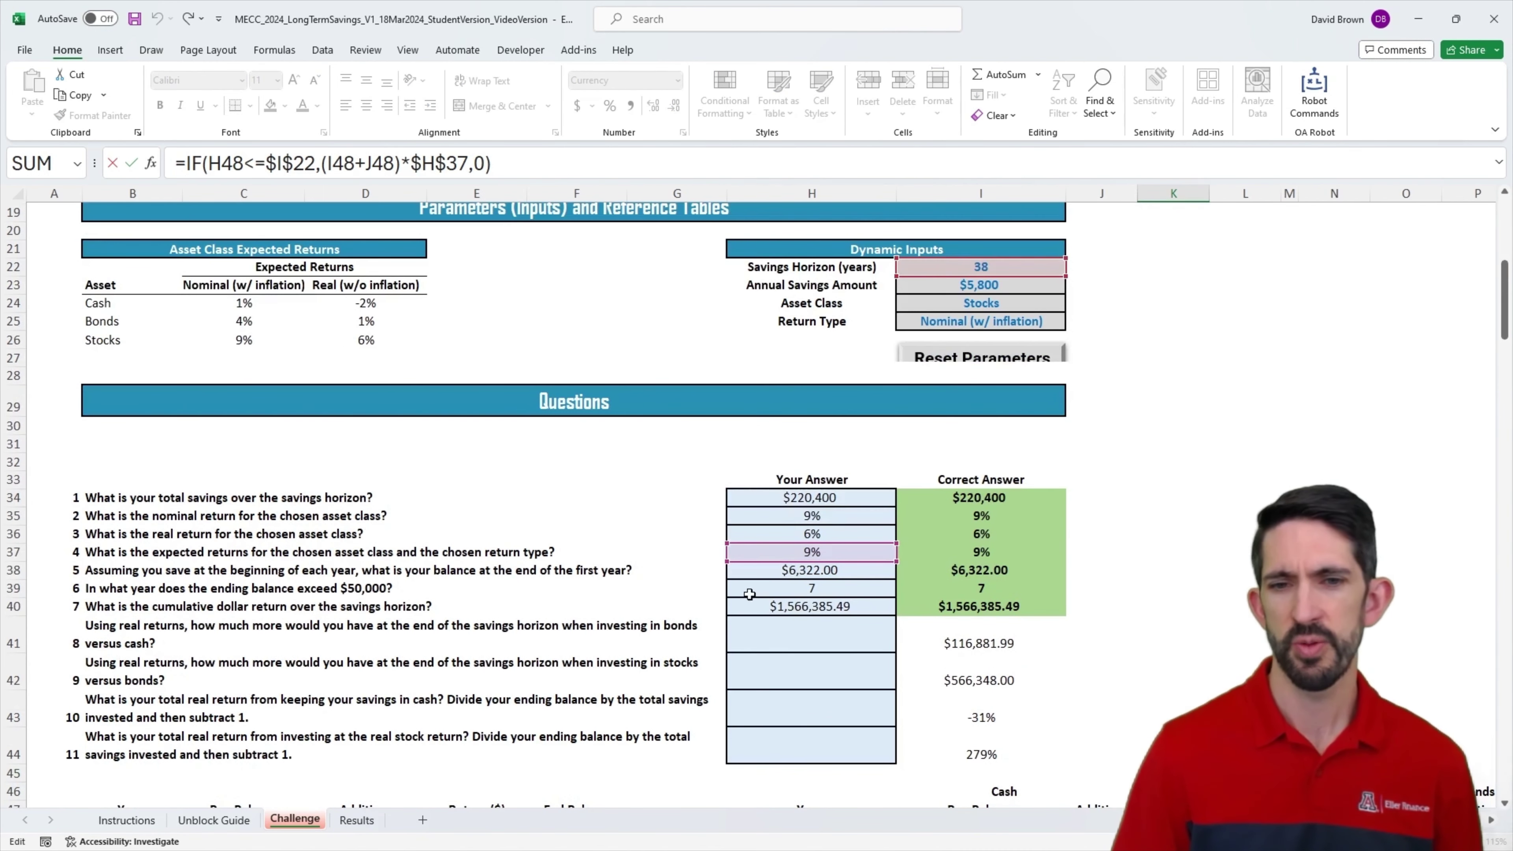
{"action": "left_click", "coordinate": [404, 337]}
{"action": "key", "text": "F4"}
{"action": "left_click_drag", "start_coordinate": [405, 333], "coordinate": [388, 302]}
{"action": "key", "text": "ctrl+Return"}
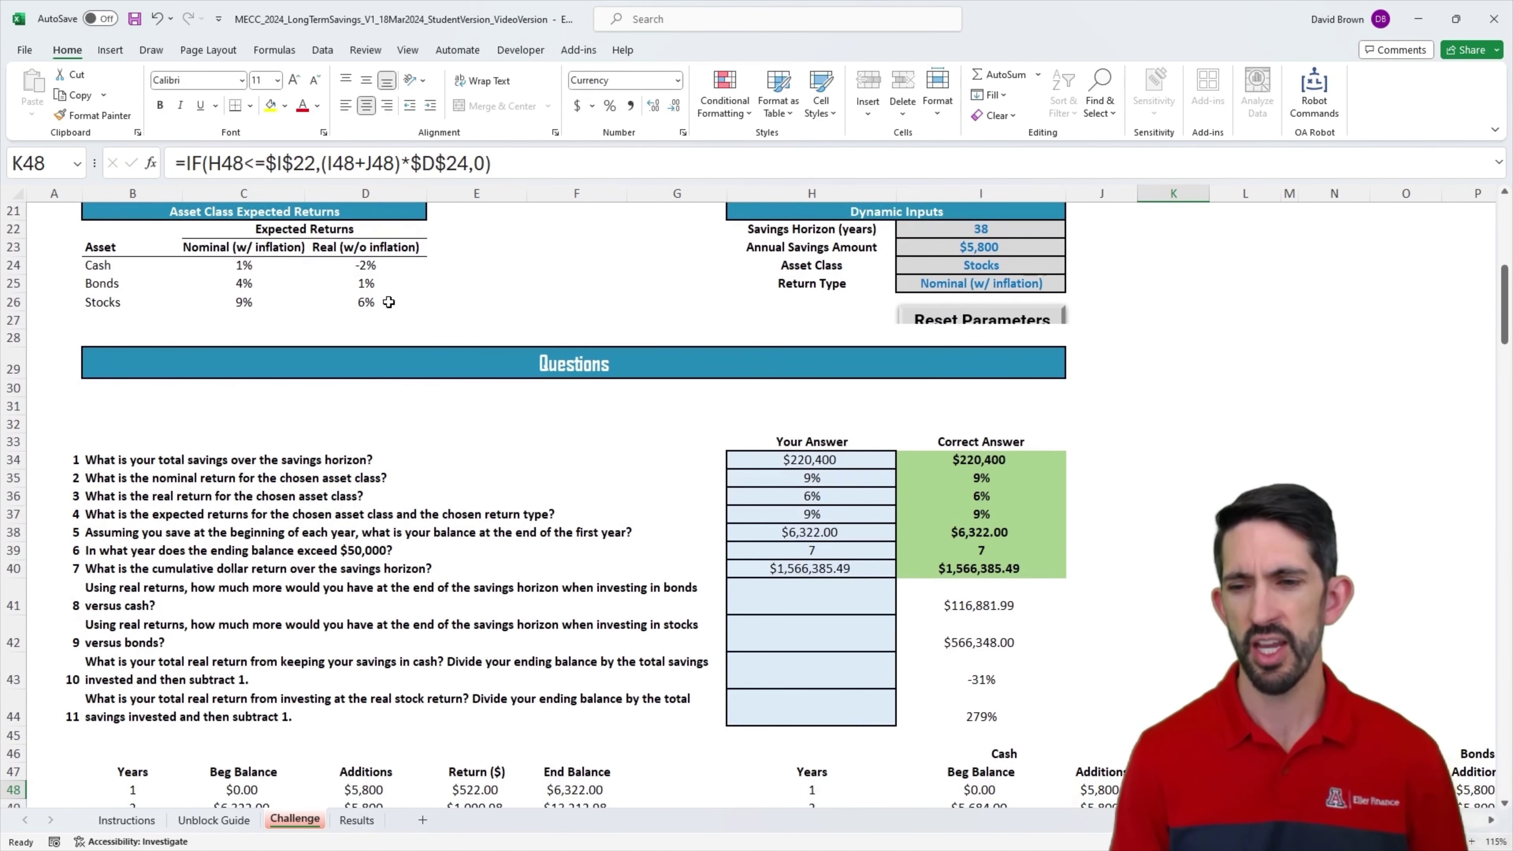
{"action": "scroll", "coordinate": [389, 303], "scroll_direction": "down", "scroll_amount": 3}
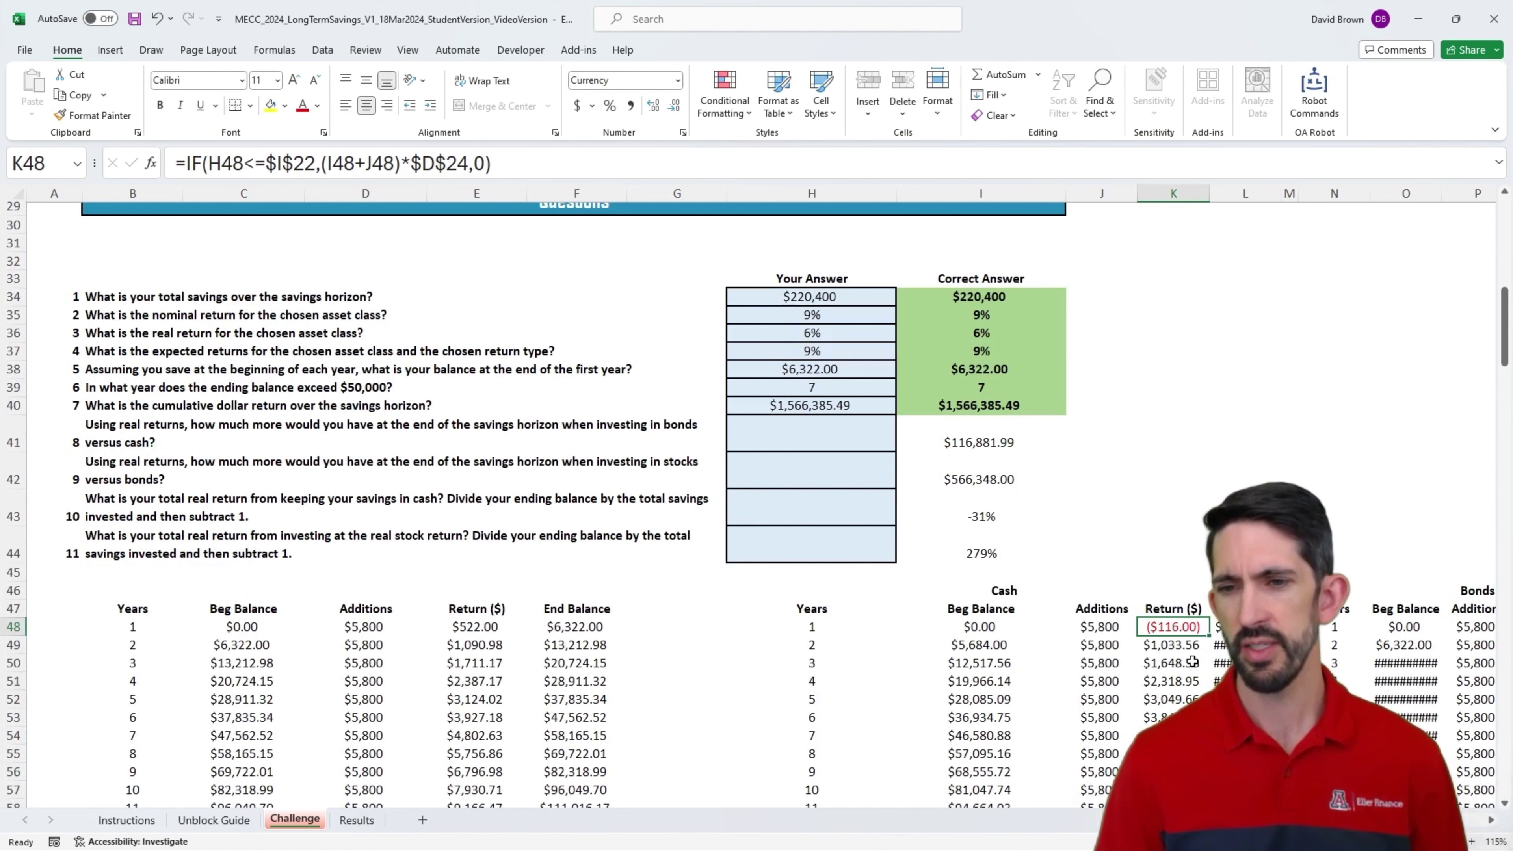
{"action": "double_click", "coordinate": [1209, 636]}
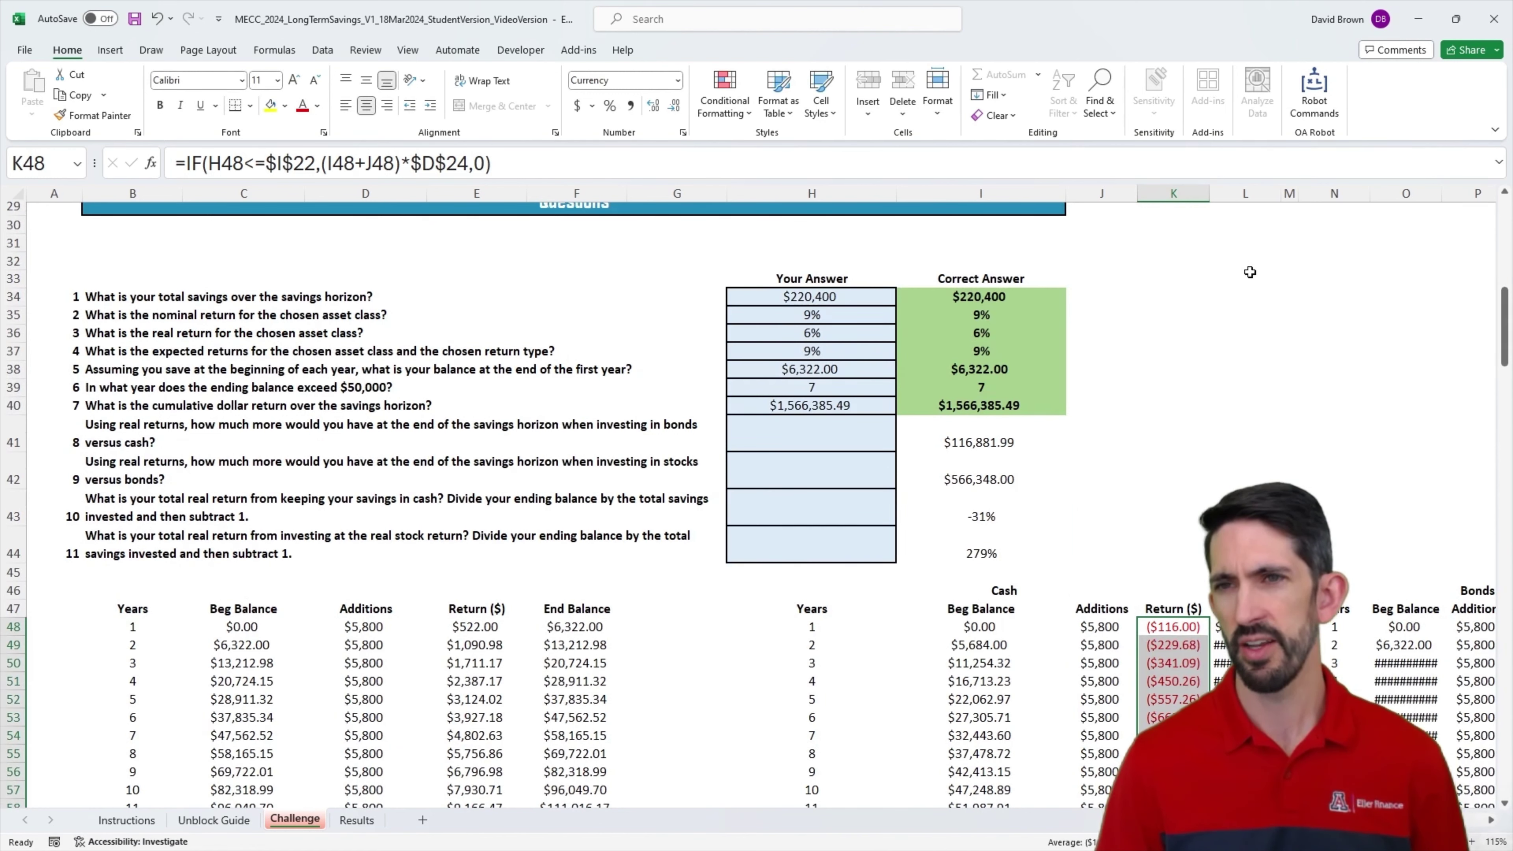
Step: Format the Cash schedule's End Balance values from L48 down to year 50 with no decimals
{"action": "left_click", "coordinate": [1246, 663]}
{"action": "left_click", "coordinate": [1290, 663]}
{"action": "left_click", "coordinate": [1245, 645]}
{"action": "left_click", "coordinate": [1245, 627]}
{"action": "key", "text": "ctrl+shift+Down"}
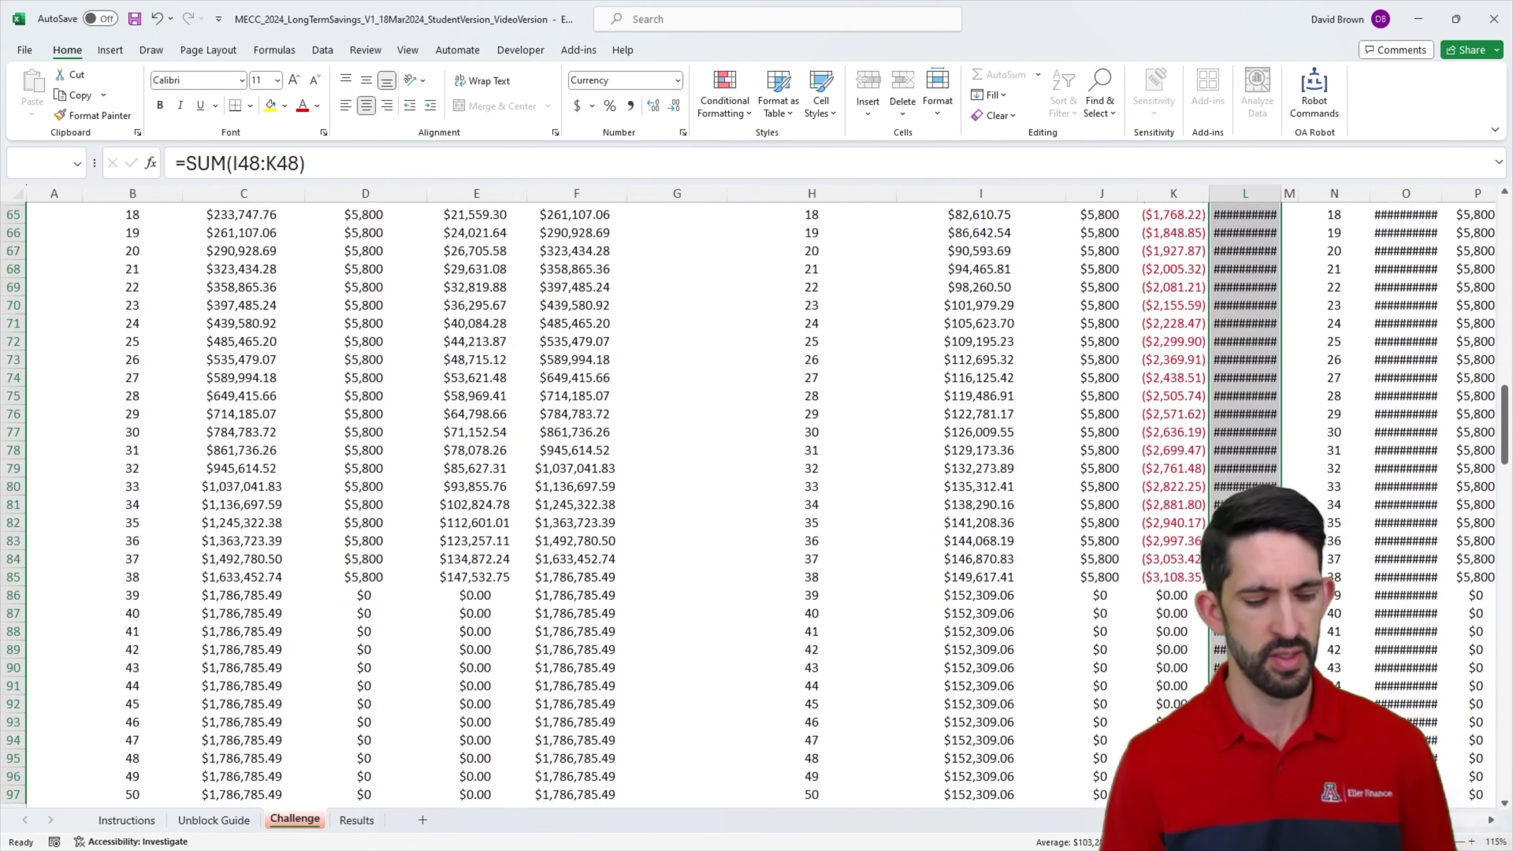
{"action": "scroll", "coordinate": [1245, 627], "scroll_direction": "up", "scroll_amount": 6}
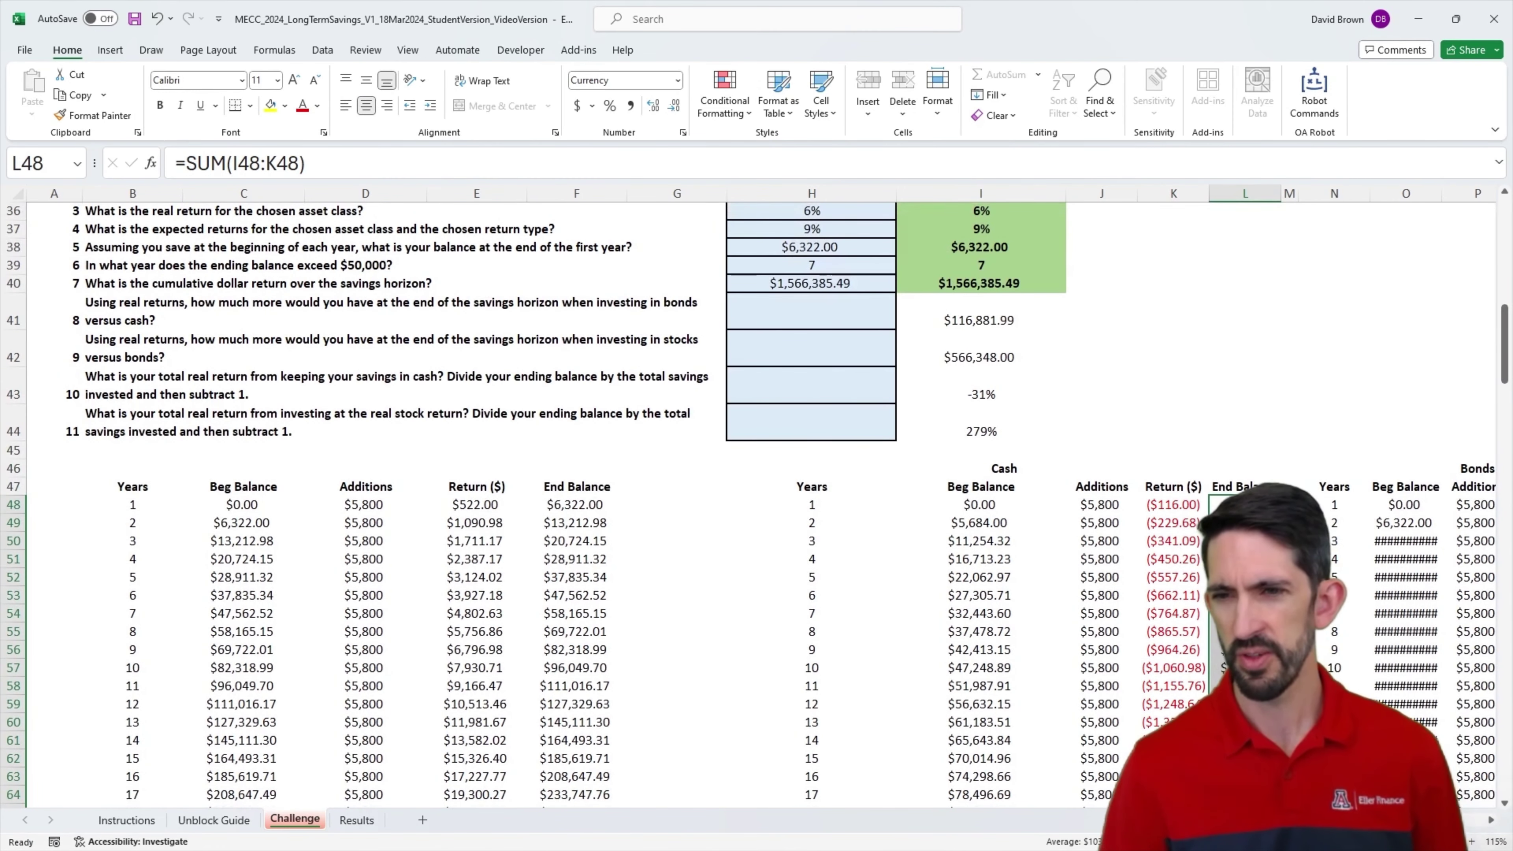
Step: Change the Bonds schedule's first-year return formula in Q48 to use the real bond return $D$25
{"action": "key", "text": "Down"}
{"action": "key", "text": "Right"}
{"action": "key", "text": "Right"}
{"action": "key", "text": "Right"}
{"action": "key", "text": "Right"}
{"action": "key", "text": "Right"}
{"action": "key", "text": "Right"}
{"action": "key", "text": "Right"}
{"action": "key", "text": "Right"}
{"action": "key", "text": "Right"}
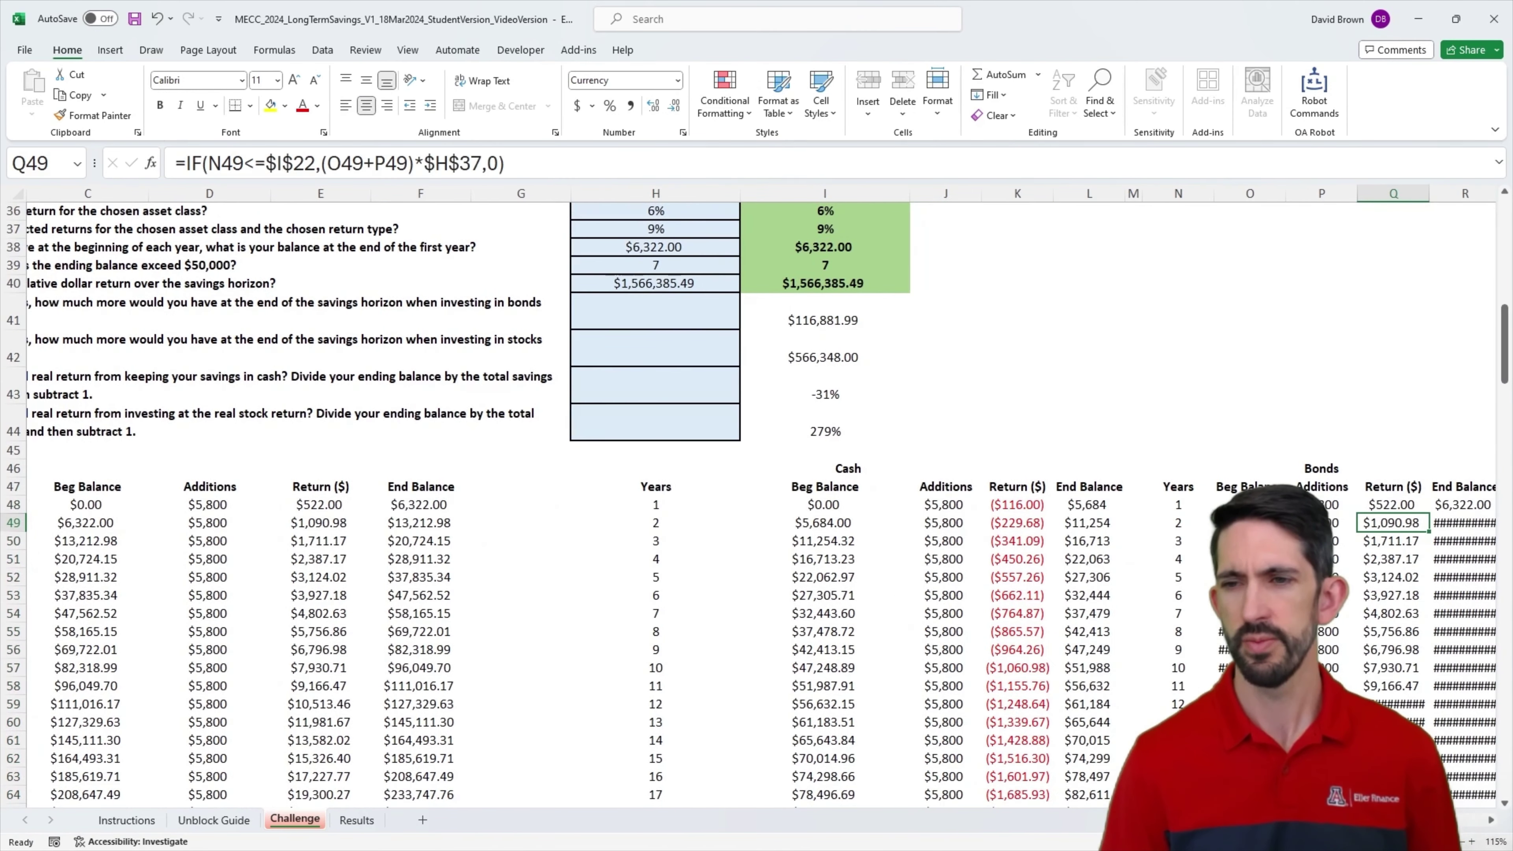
{"action": "key", "text": "Left"}
{"action": "key", "text": "Left"}
{"action": "key", "text": "Left"}
{"action": "key", "text": "Left"}
{"action": "key", "text": "Up"}
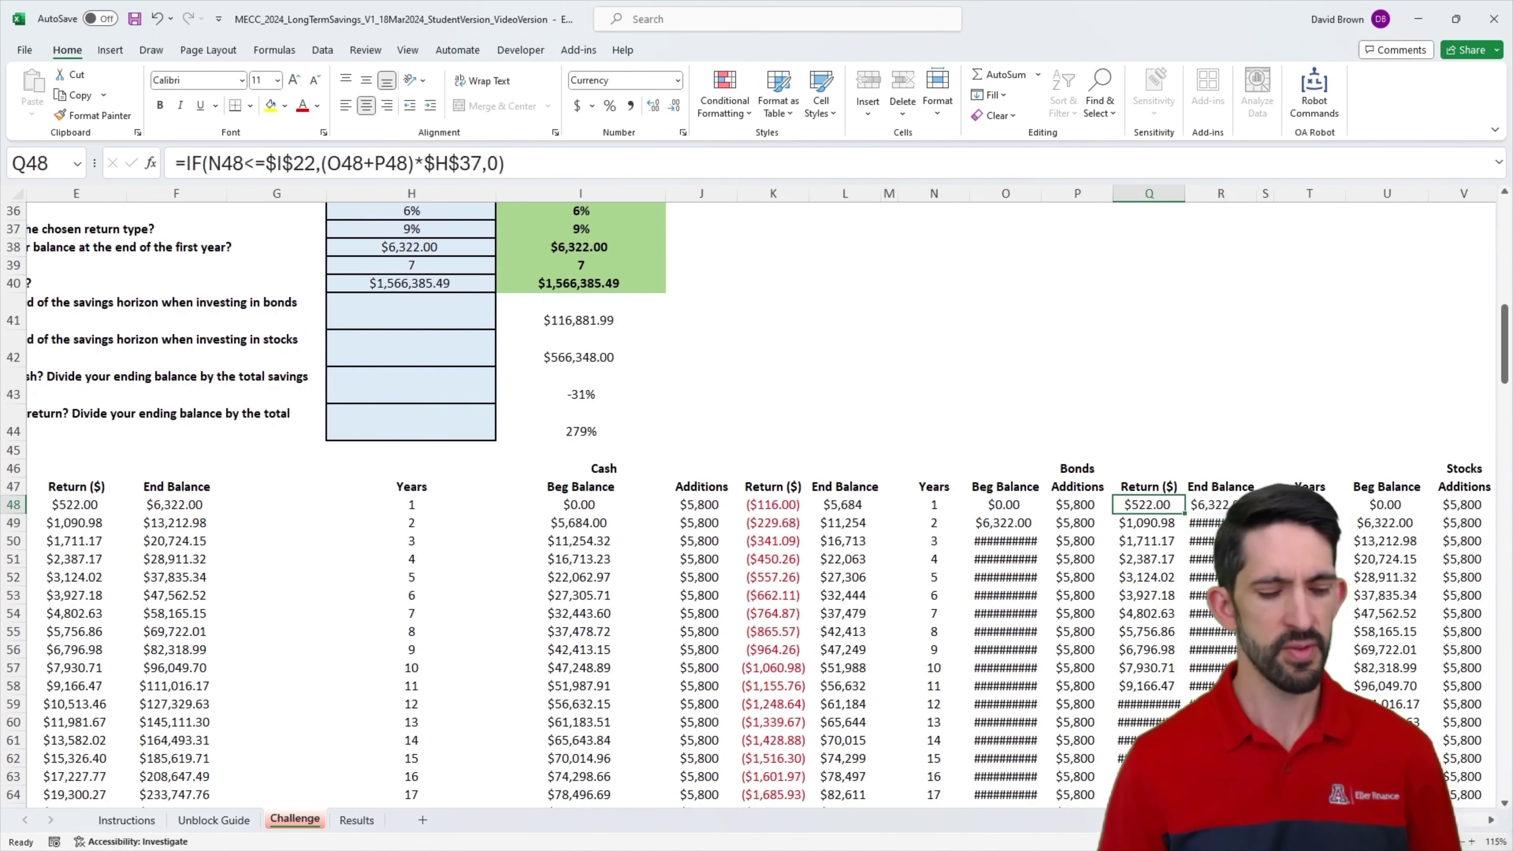
{"action": "key", "text": "F2"}
{"action": "scroll", "coordinate": [625, 360], "scroll_direction": "up", "scroll_amount": 3}
{"action": "left_click_drag", "start_coordinate": [457, 388], "coordinate": [354, 411]}
{"action": "key", "text": "ctrl+Return"}
Step: Change the Stocks schedule's first-year return formula in W48 to use the real stock return $D$26
{"action": "key", "text": "Right"}
{"action": "key", "text": "Right"}
{"action": "key", "text": "Right"}
{"action": "key", "text": "Right"}
{"action": "key", "text": "Right"}
{"action": "key", "text": "Right"}
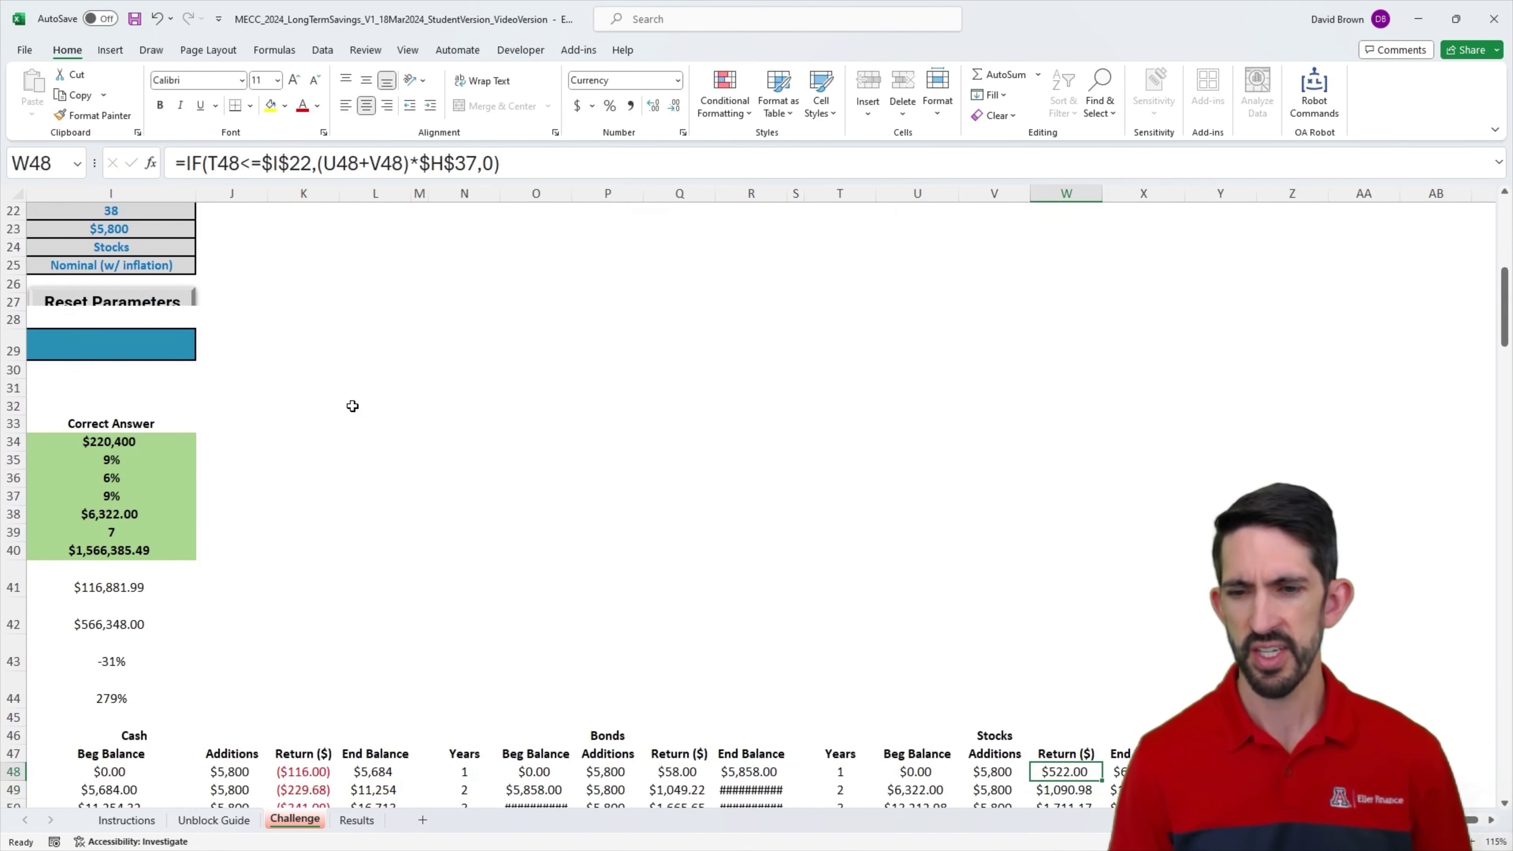
{"action": "key", "text": "F2"}
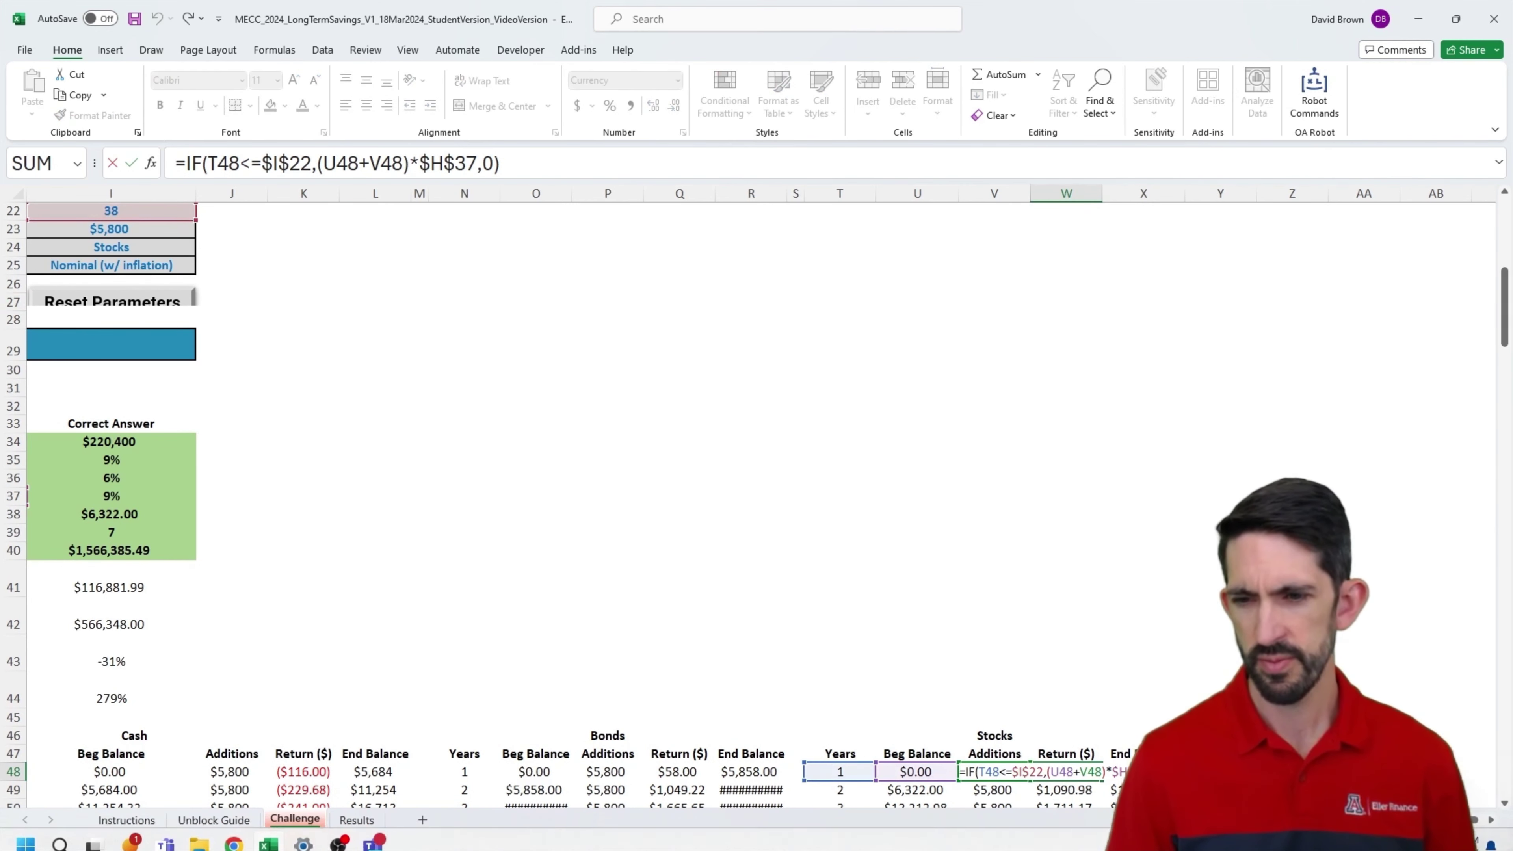
{"action": "scroll", "coordinate": [339, 457], "scroll_direction": "left", "scroll_amount": 5}
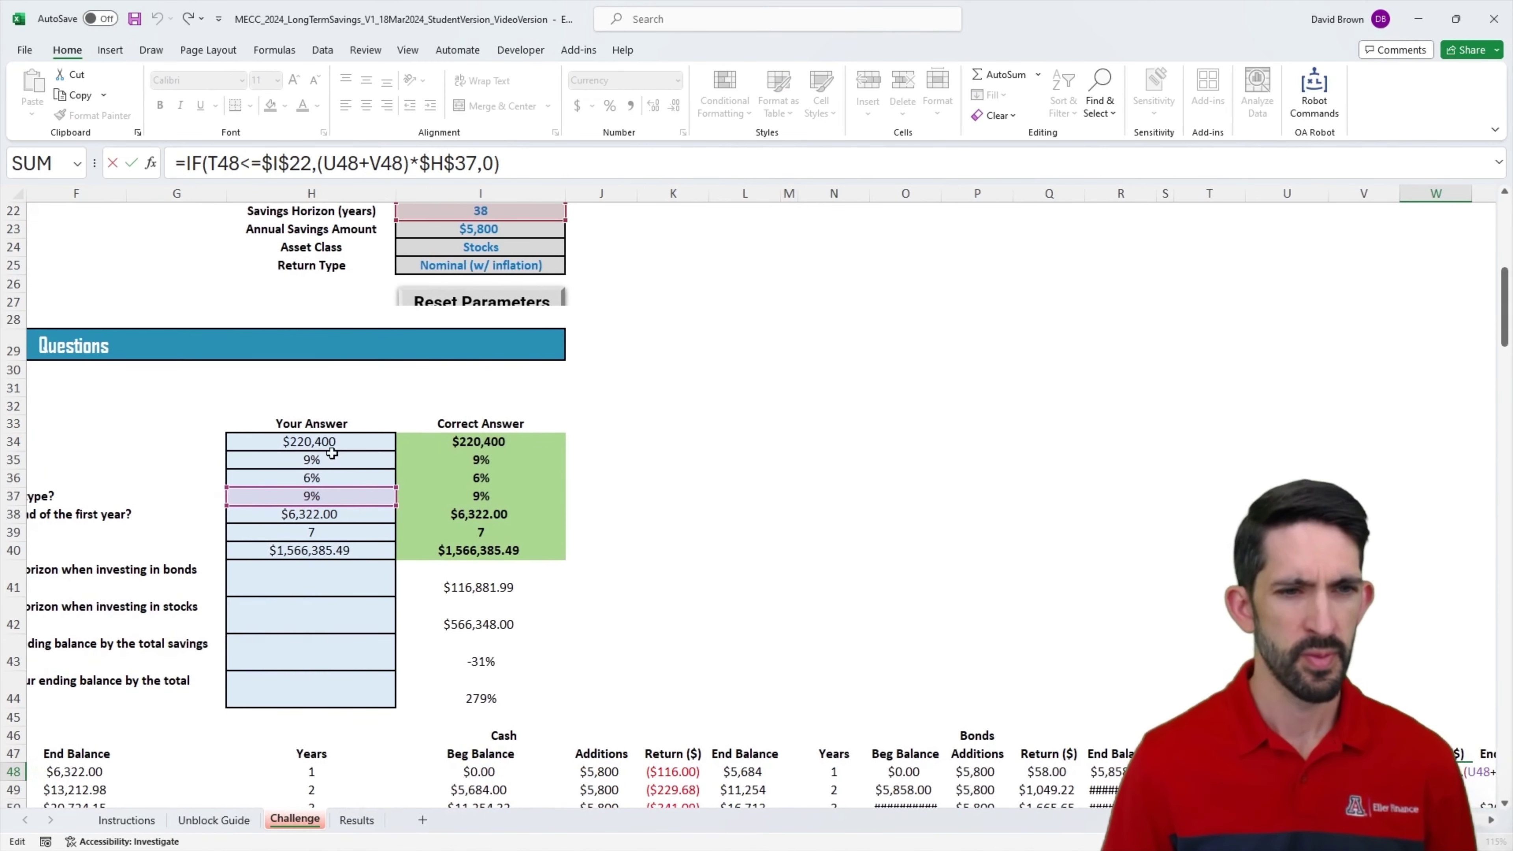
{"action": "left_click_drag", "start_coordinate": [336, 493], "coordinate": [372, 490]}
{"action": "key", "text": "Tab"}
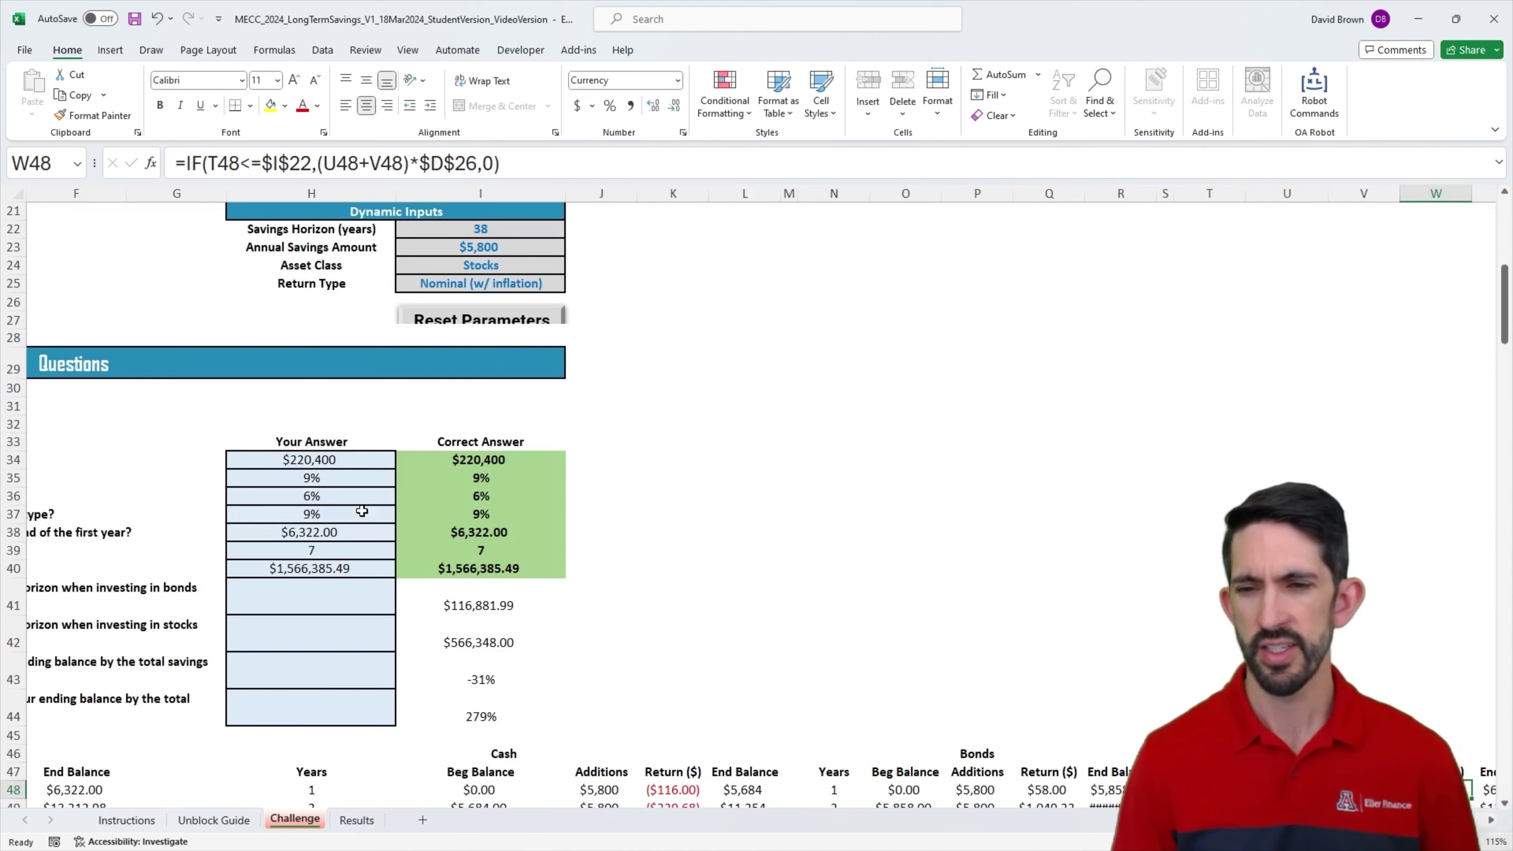
{"action": "key", "text": "Left"}
{"action": "scroll", "coordinate": [362, 511], "scroll_direction": "down", "scroll_amount": 3}
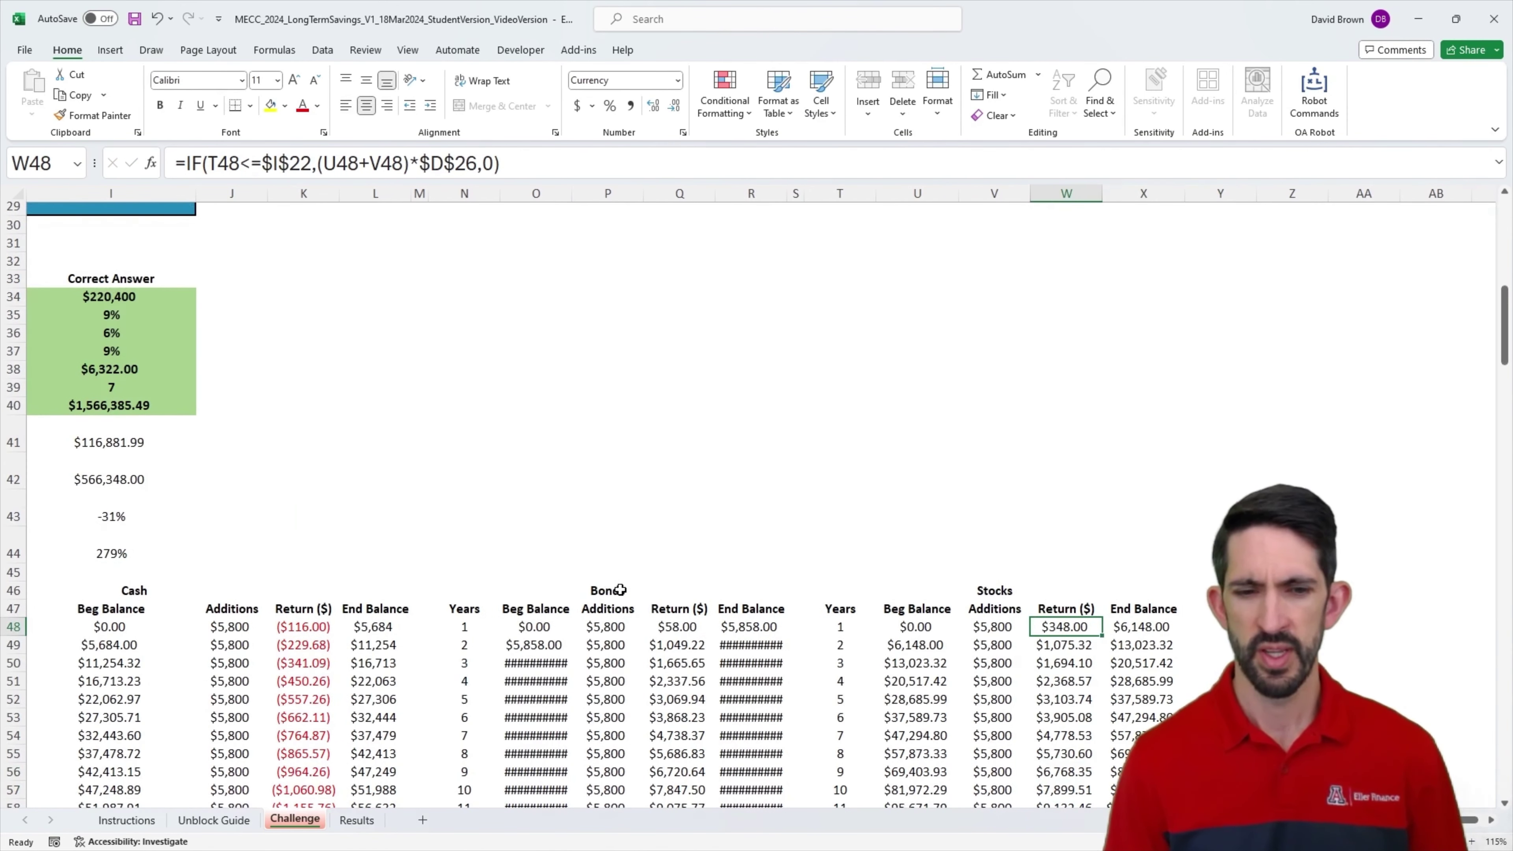
Step: Fill the Bonds return formula from Q48 and the Stocks return formula from W48 down through year 50
{"action": "key", "text": "Left"}
{"action": "key", "text": "Left"}
{"action": "key", "text": "Left"}
{"action": "key", "text": "Left"}
{"action": "key", "text": "Left"}
{"action": "key", "text": "Left"}
{"action": "key", "text": "ctrl+shift+Down"}
{"action": "key", "text": "ctrl+d"}
{"action": "left_click", "coordinate": [1047, 626]}
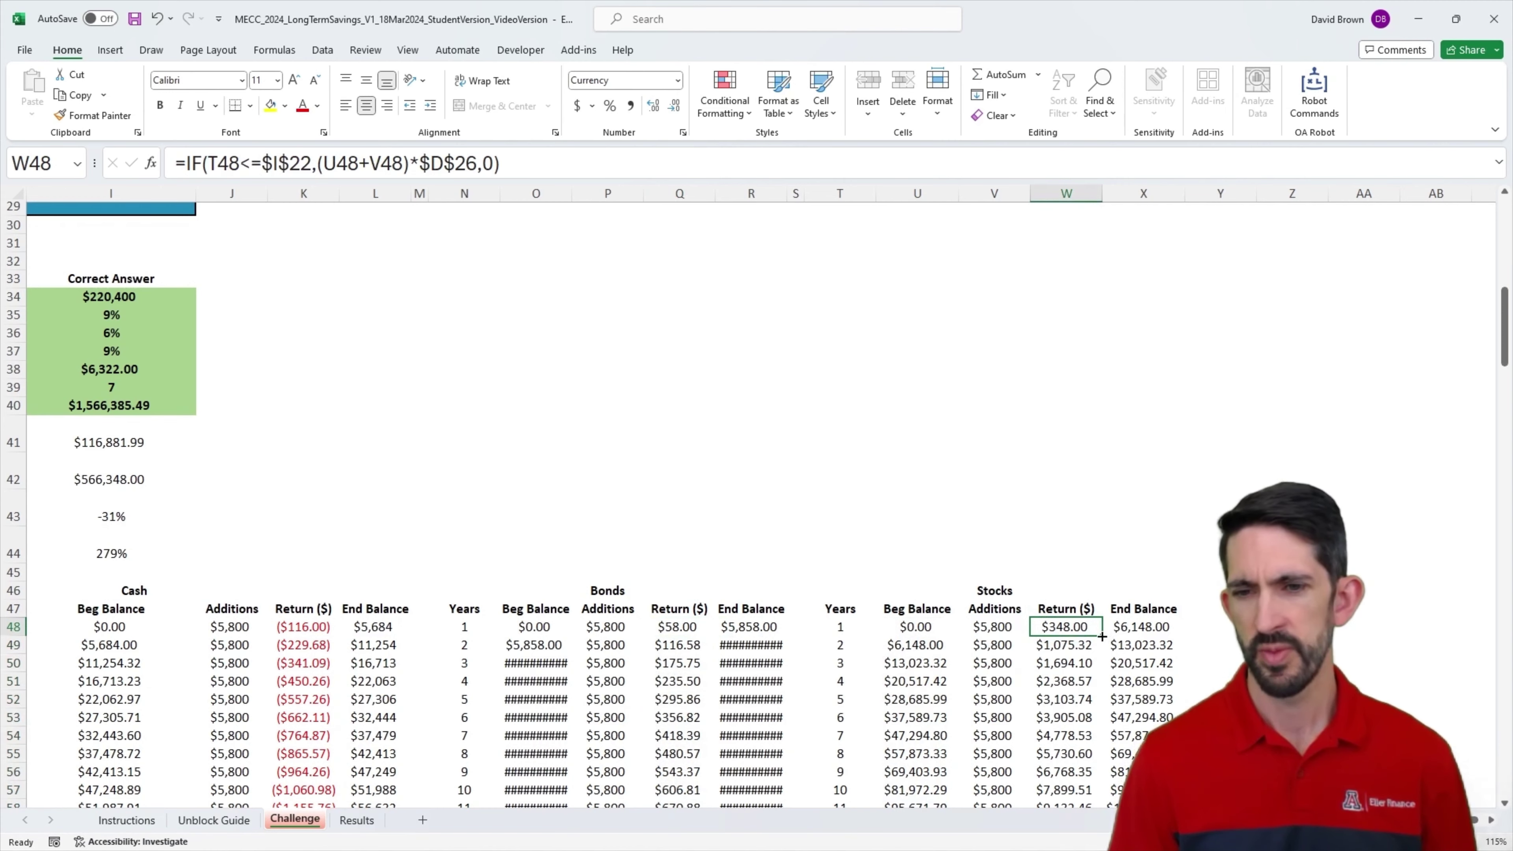
{"action": "double_click", "coordinate": [1102, 635]}
Step: Format the Bonds and Stocks End Balance columns, from R48 and X48 down to year 50, with no decimals
{"action": "left_click", "coordinate": [745, 627]}
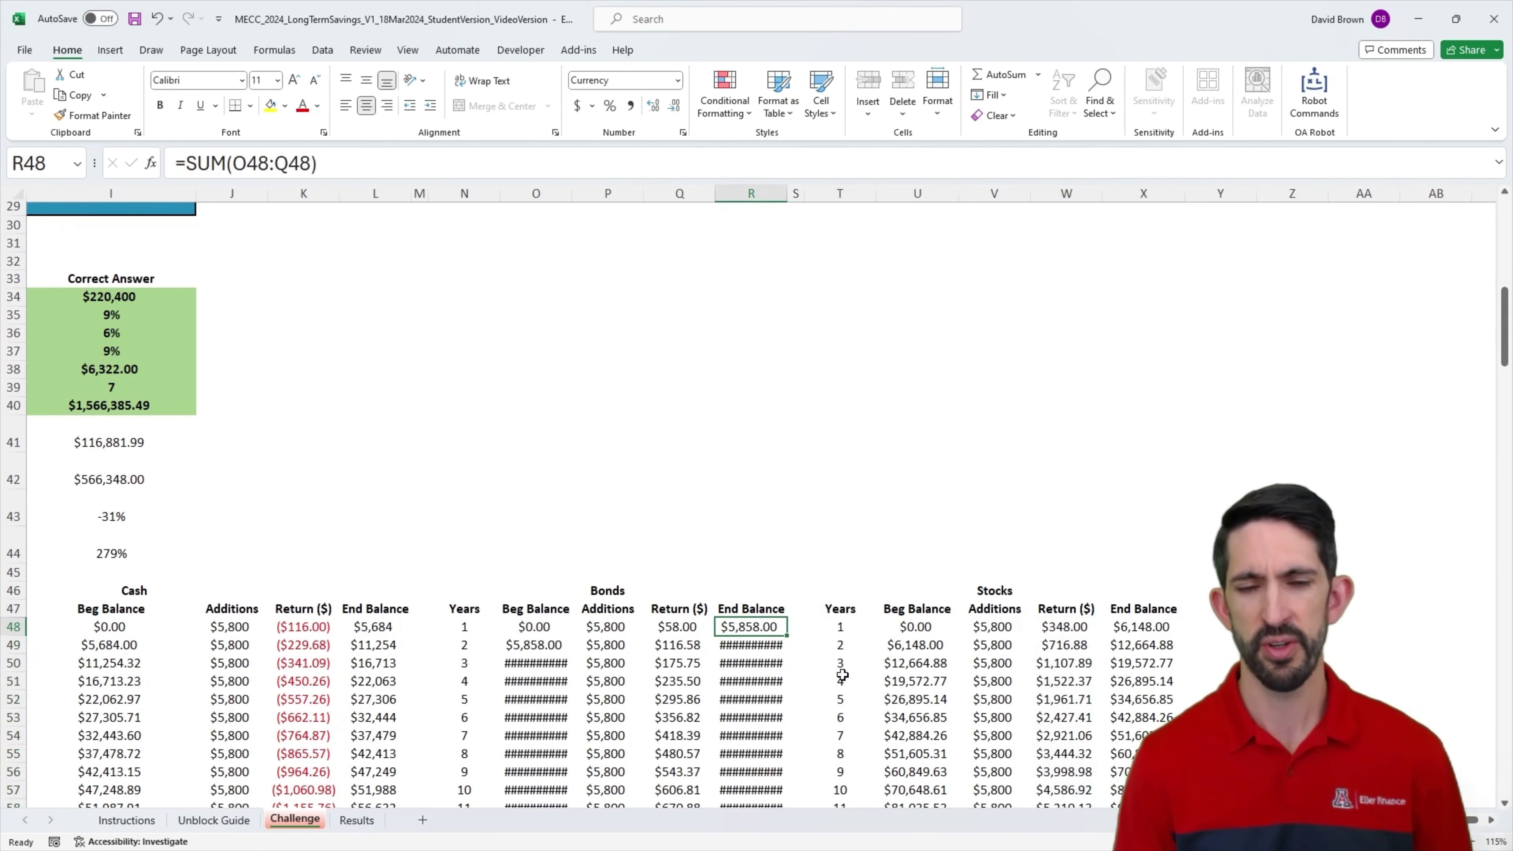
{"action": "key", "text": "ctrl+shift+Down"}
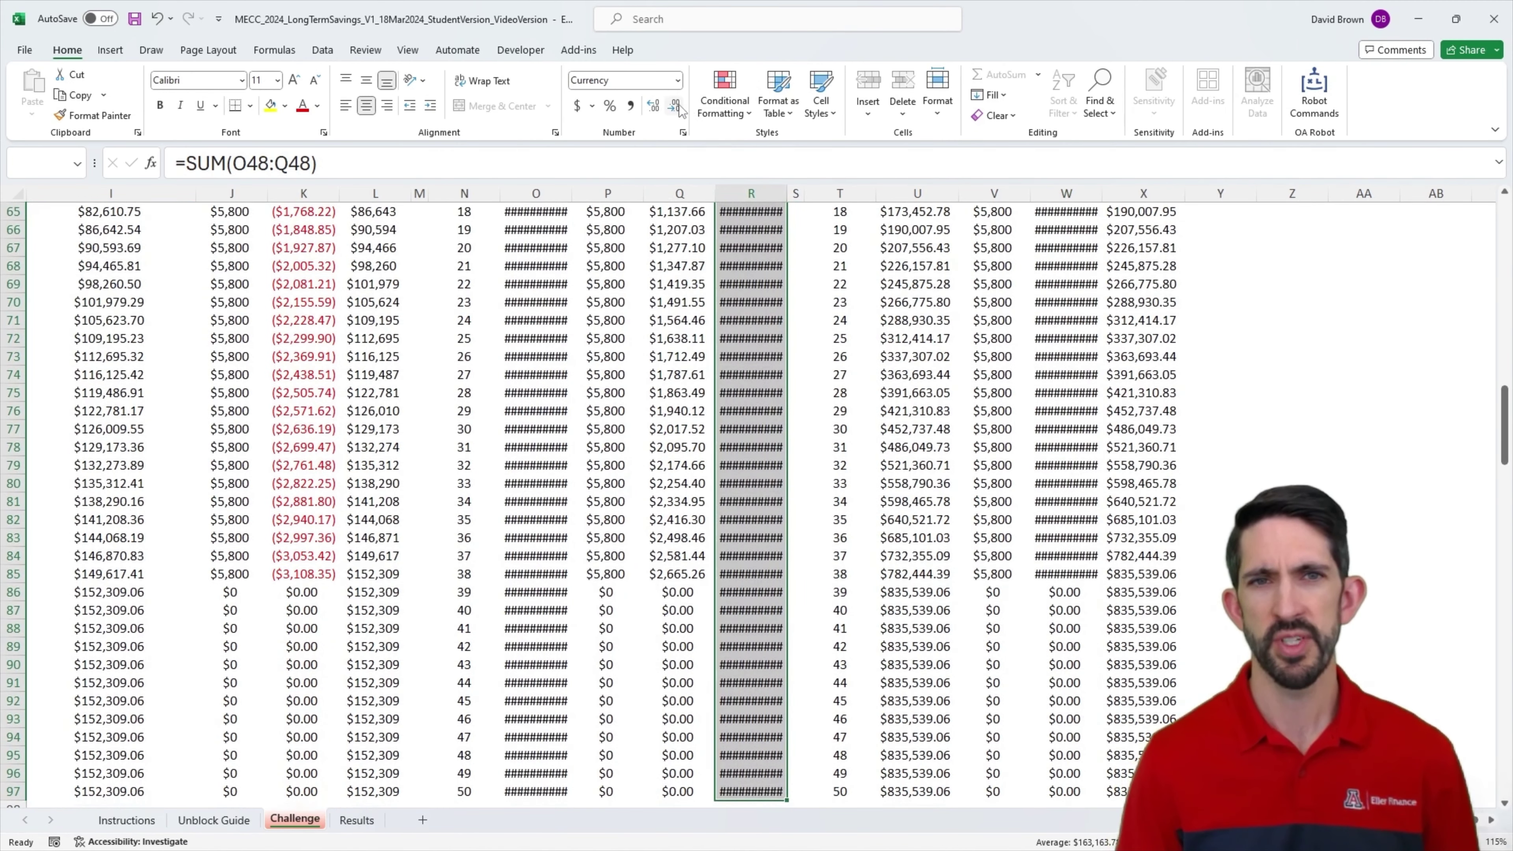
{"action": "left_click", "coordinate": [675, 106]}
{"action": "left_click", "coordinate": [1141, 505]}
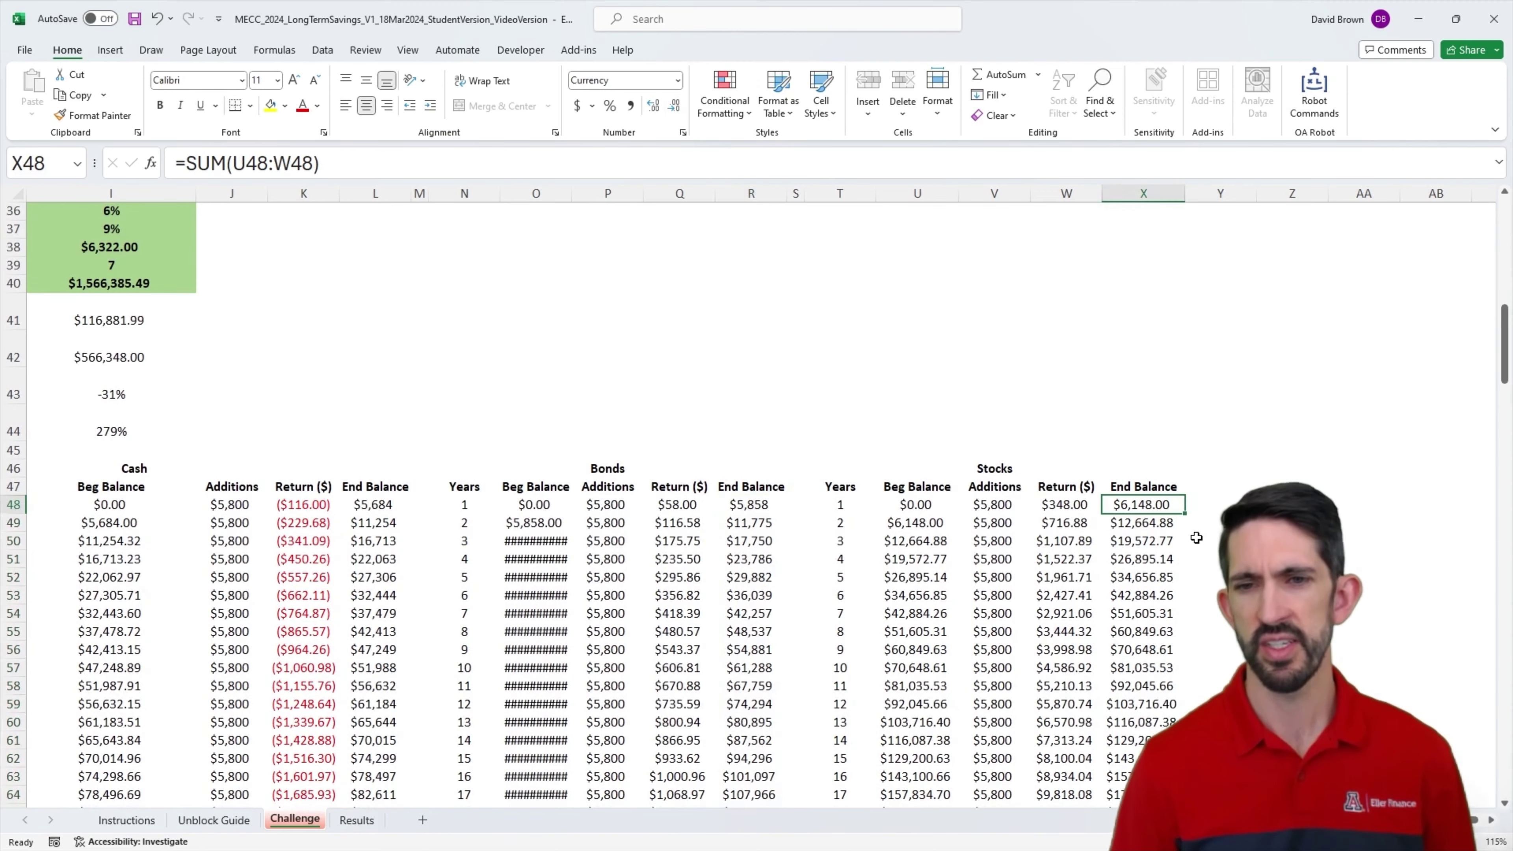
{"action": "key", "text": "ctrl+shift+Down"}
{"action": "left_click", "coordinate": [675, 106]}
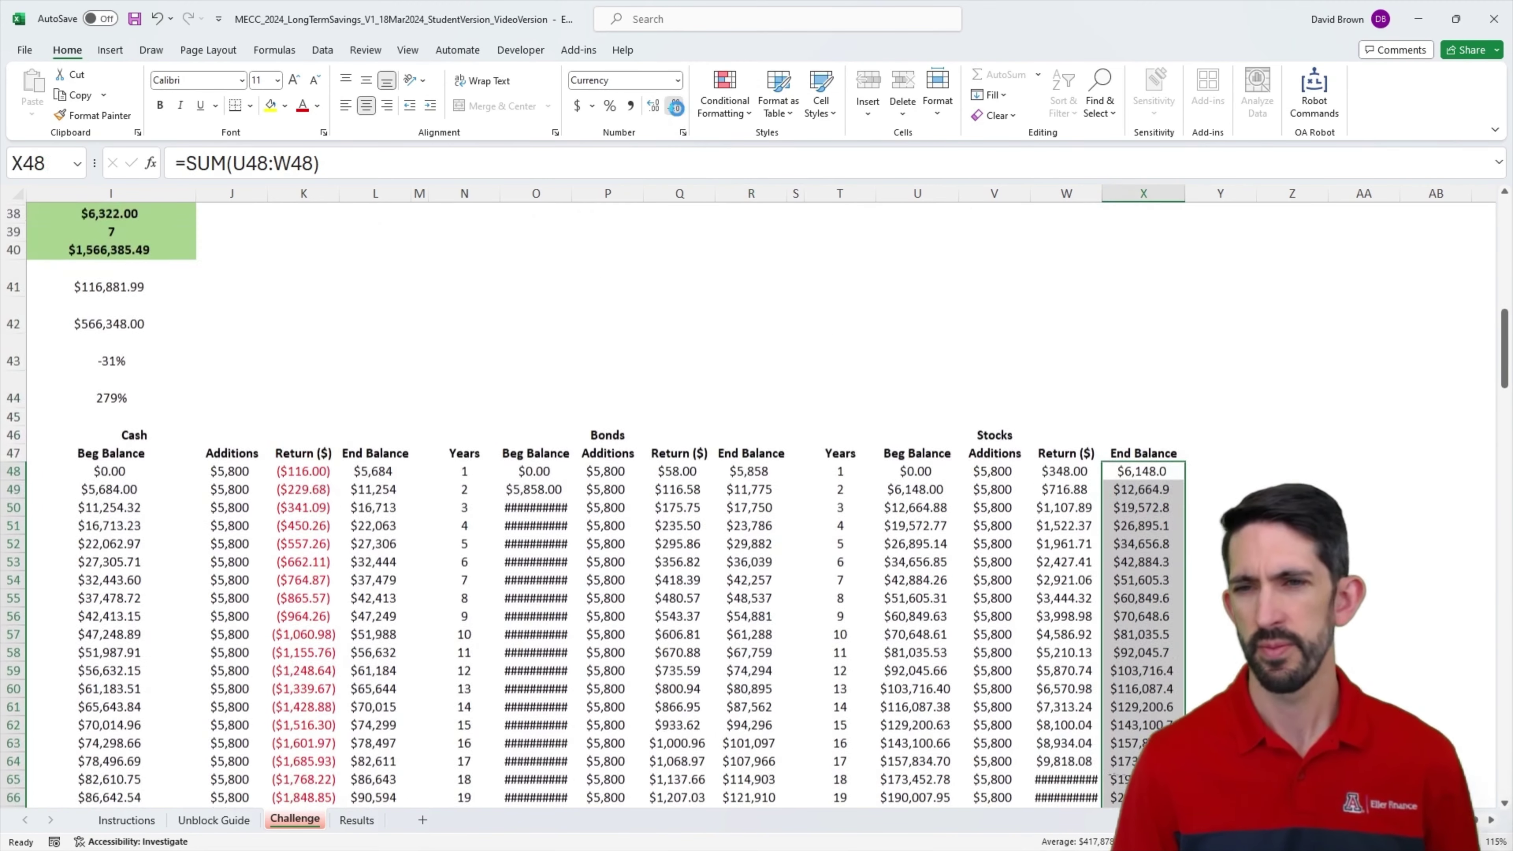
{"action": "left_click", "coordinate": [1153, 576]}
Step: Examine the Return ($) values of the Cash, Bonds and Stocks schedules and their first-year formulas in K48, Q48 and W48
{"action": "key", "text": "Left"}
{"action": "key", "text": "Left"}
{"action": "key", "text": "Left"}
{"action": "key", "text": "Left"}
{"action": "key", "text": "Left"}
{"action": "key", "text": "Left"}
{"action": "key", "text": "Left"}
{"action": "key", "text": "Left"}
{"action": "key", "text": "Left"}
{"action": "key", "text": "Left"}
{"action": "key", "text": "Left"}
{"action": "key", "text": "Left"}
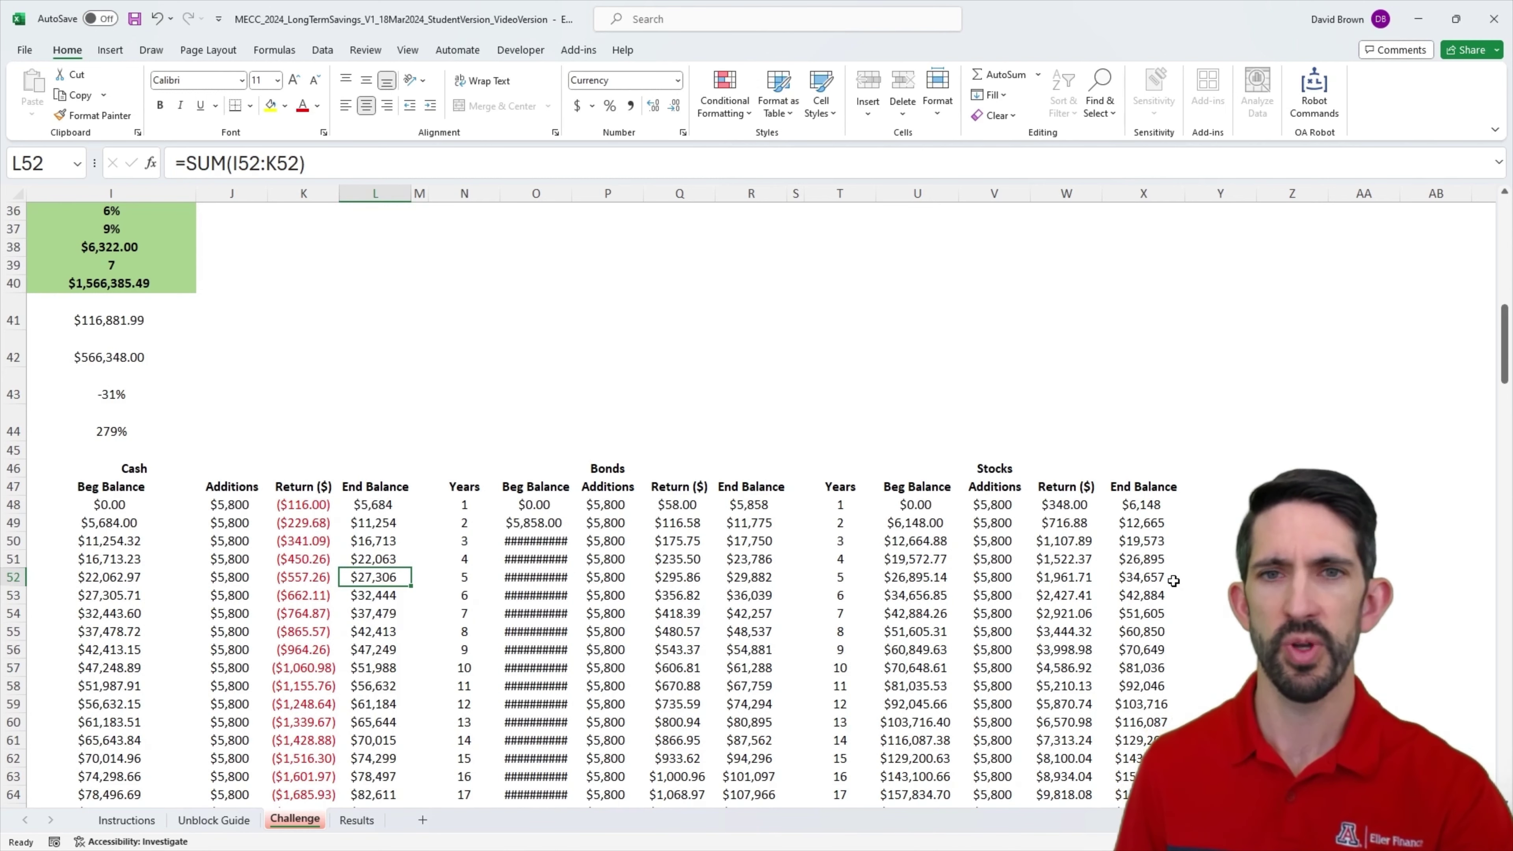
{"action": "scroll", "coordinate": [1005, 568], "scroll_direction": "down", "scroll_amount": 4}
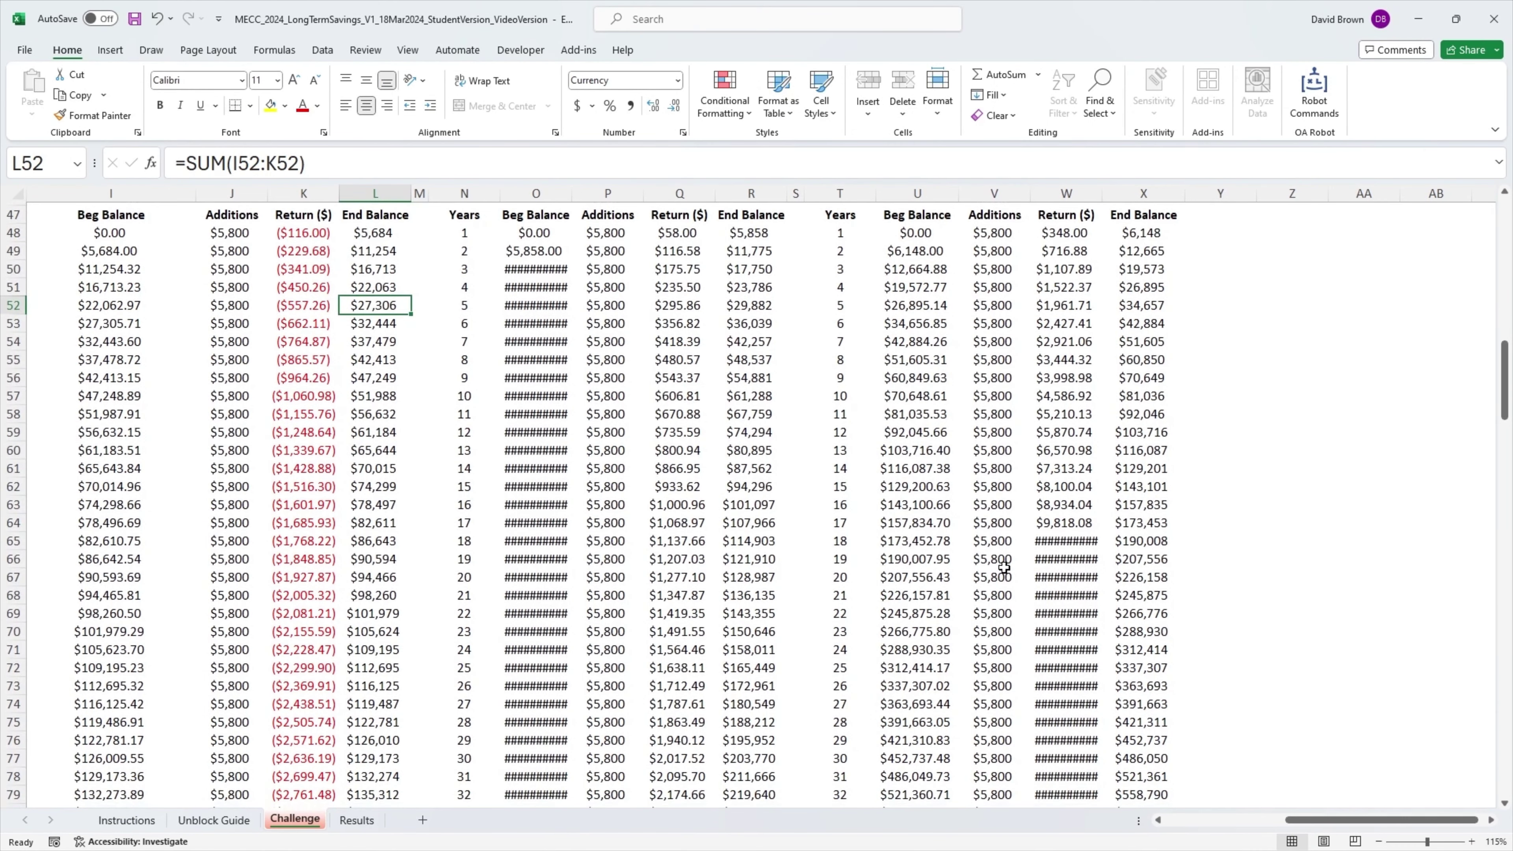
{"action": "scroll", "coordinate": [312, 269], "scroll_direction": "up", "scroll_amount": 1}
{"action": "left_click_drag", "start_coordinate": [309, 288], "coordinate": [308, 430]}
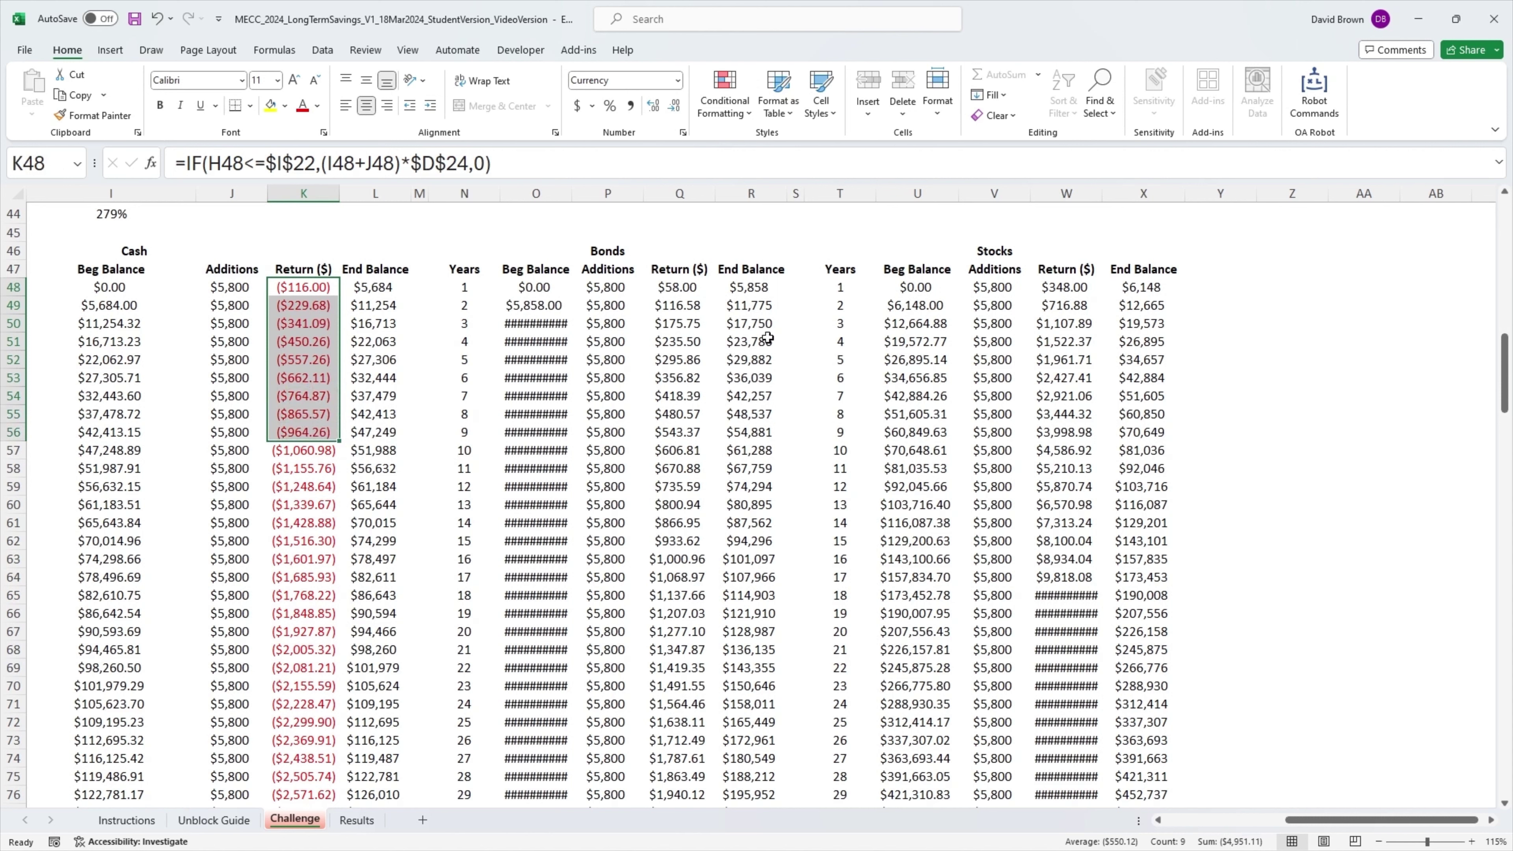
{"action": "left_click_drag", "start_coordinate": [689, 290], "coordinate": [682, 431]}
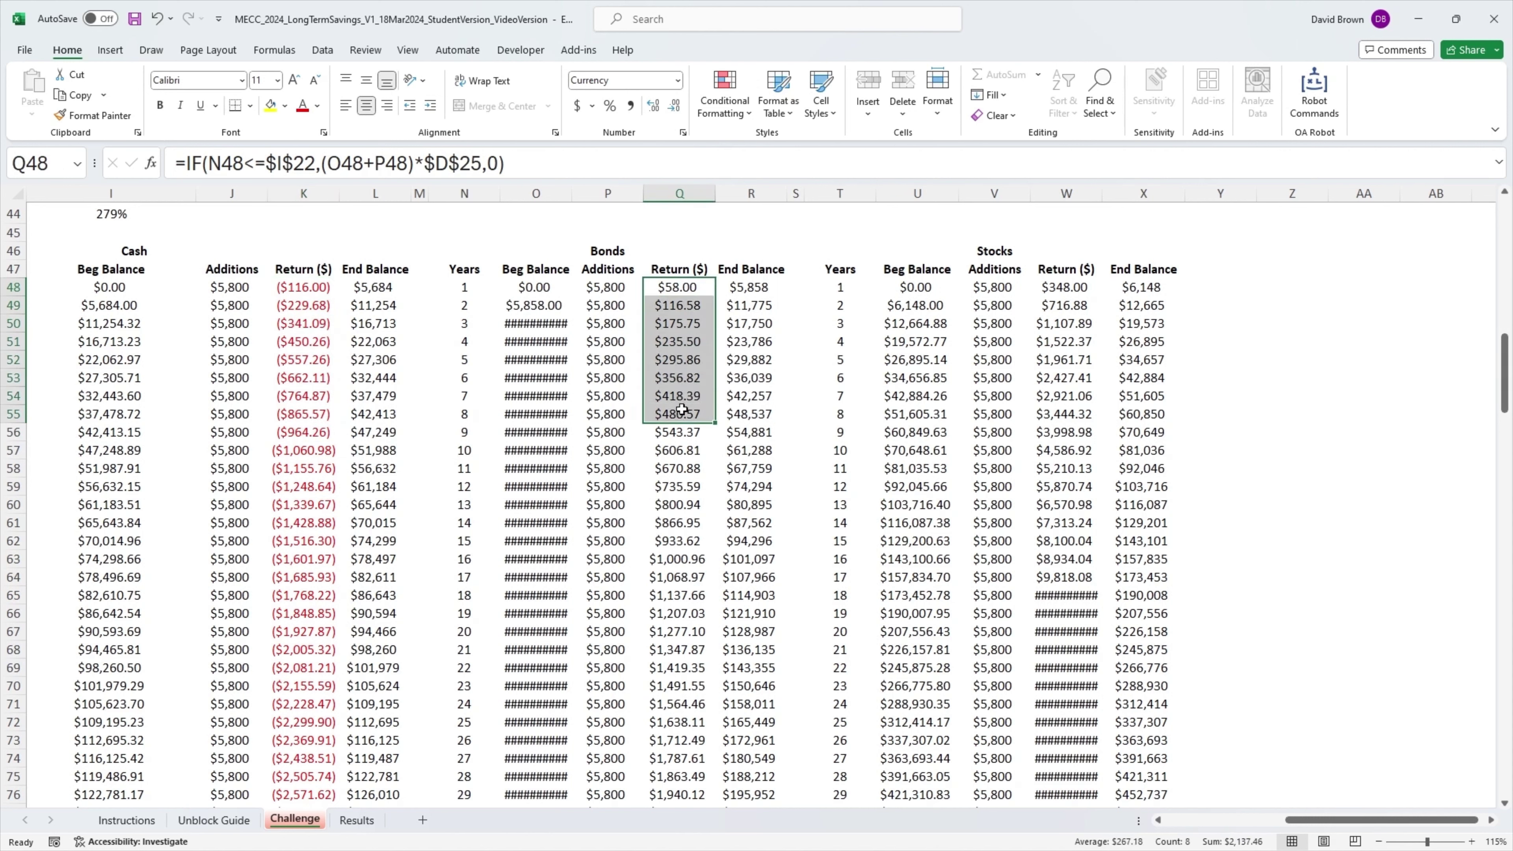
{"action": "left_click", "coordinate": [1072, 291]}
{"action": "left_click_drag", "start_coordinate": [1072, 291], "coordinate": [1076, 399]}
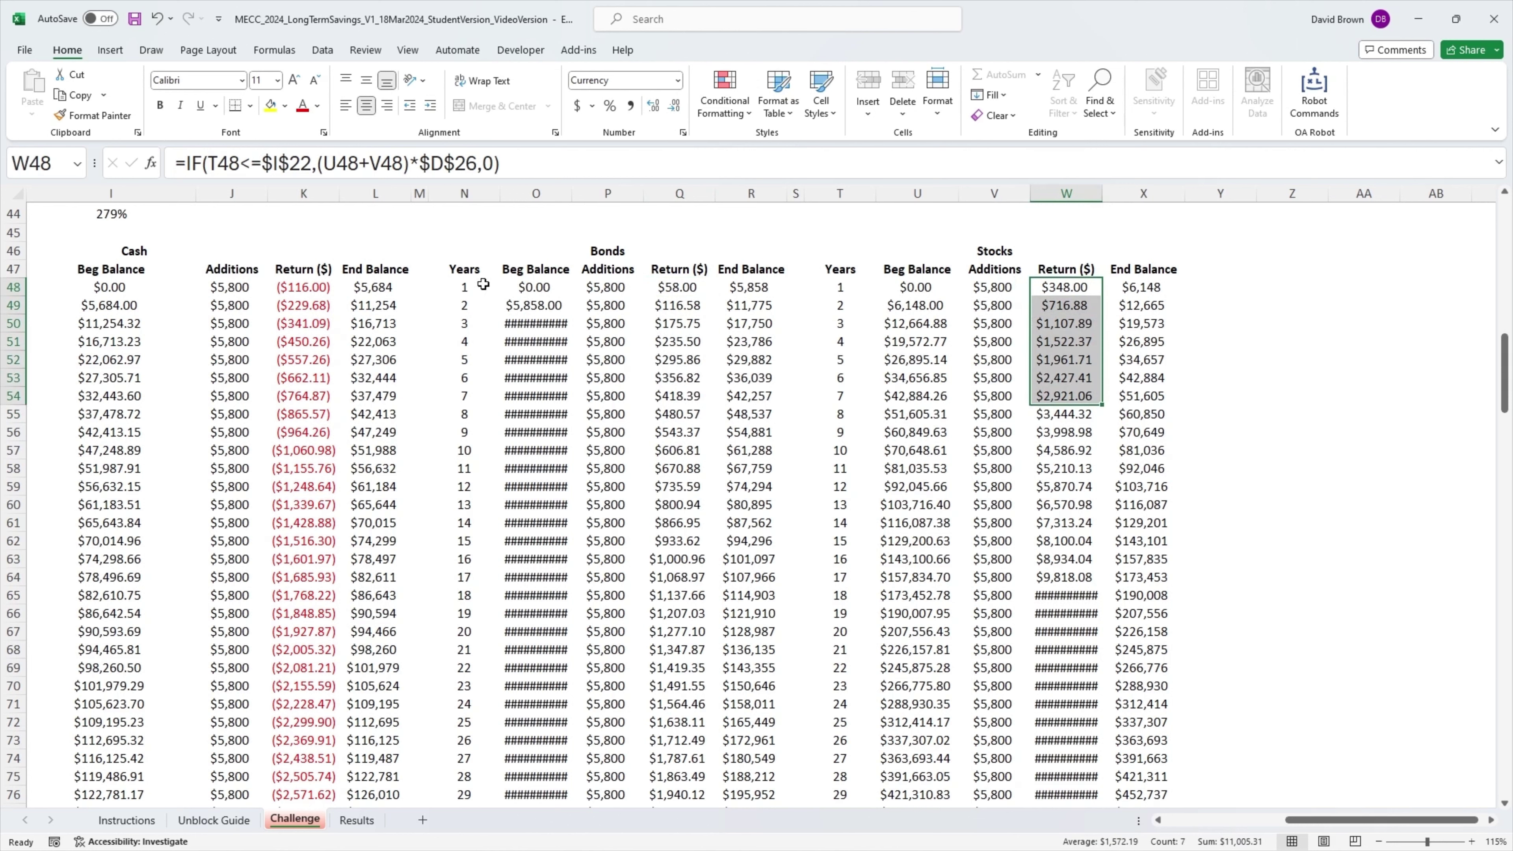
{"action": "left_click", "coordinate": [307, 291]}
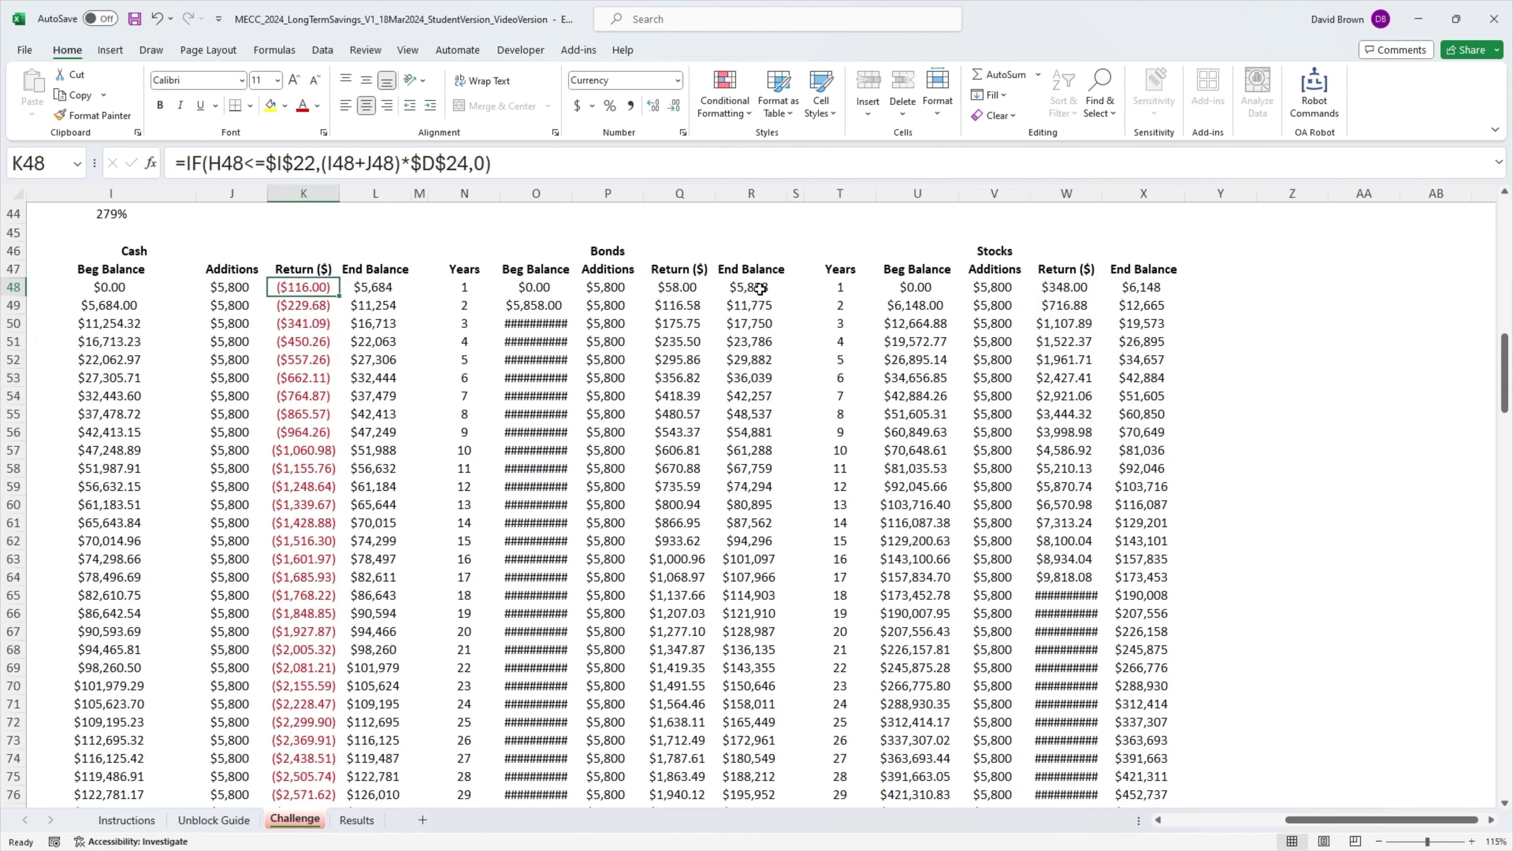
{"action": "left_click", "coordinate": [676, 289]}
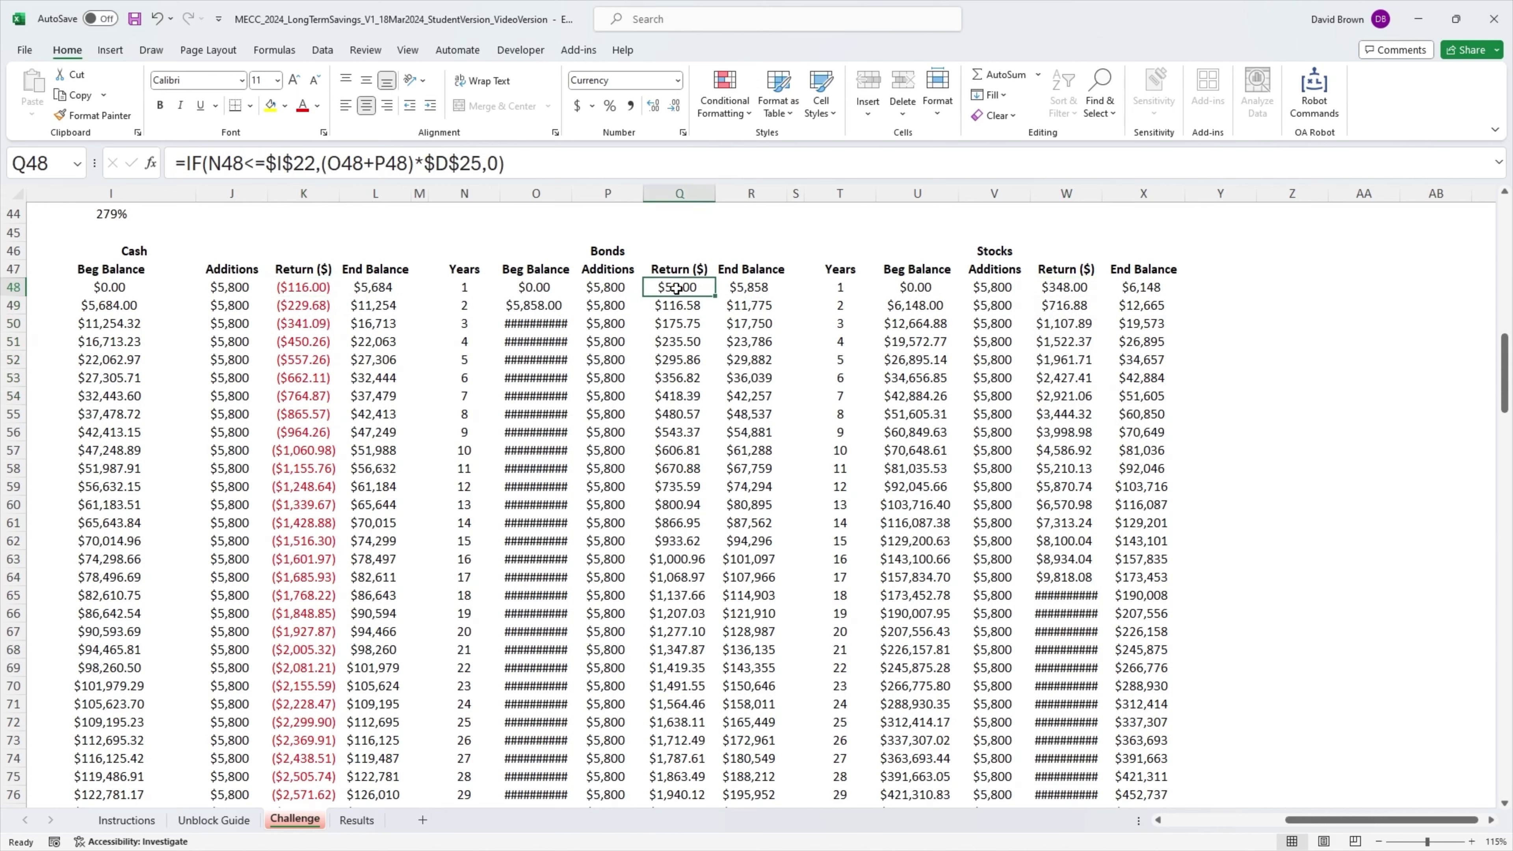
{"action": "left_click", "coordinate": [1069, 285]}
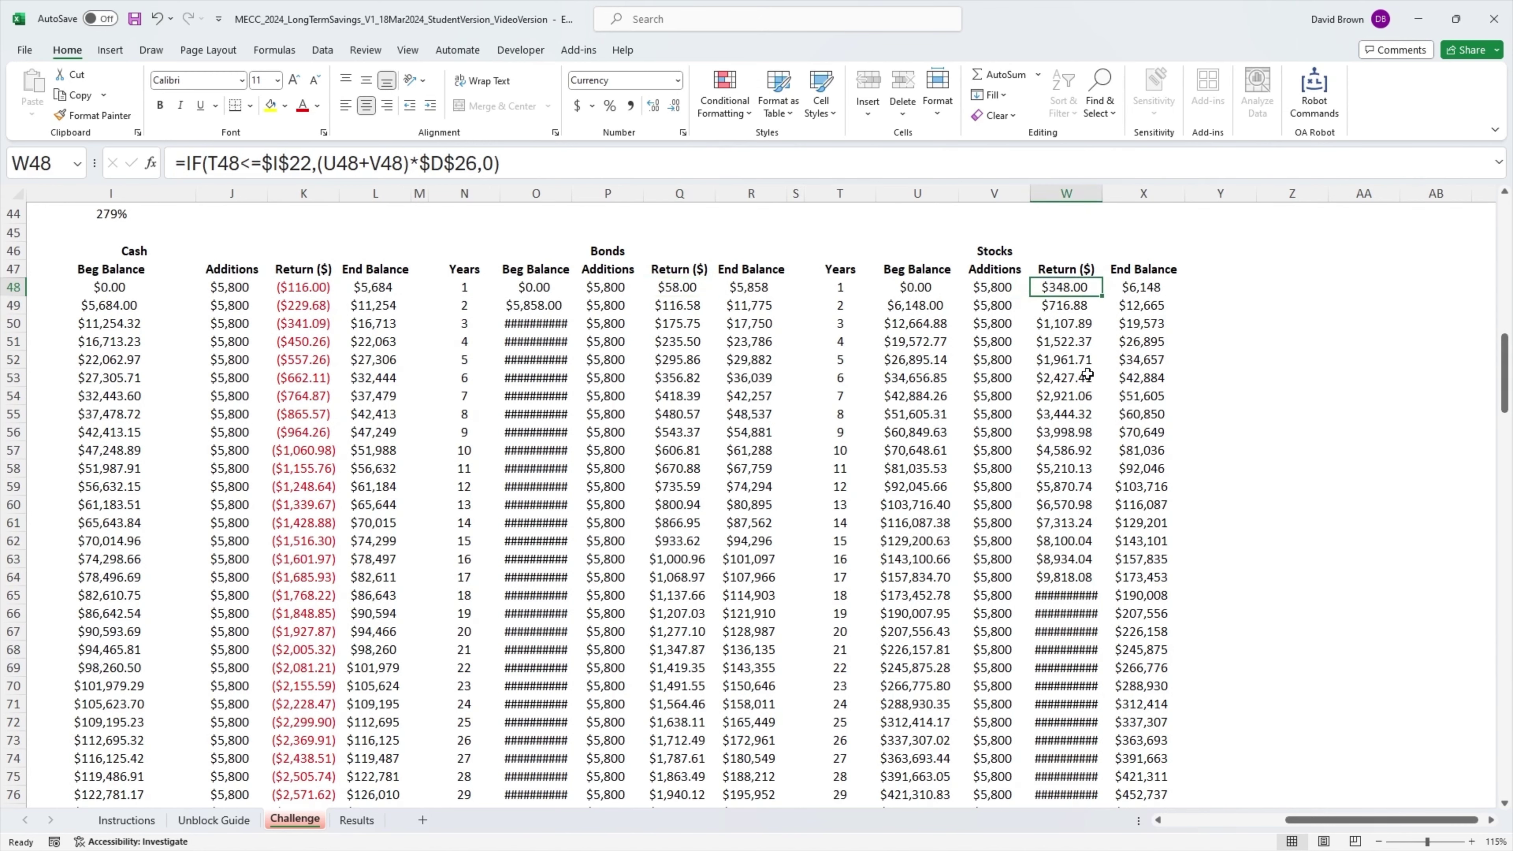
Step: Remove the decimals from the Stocks Return column W and the Bonds Beg Balance column O so their values fit
{"action": "scroll", "coordinate": [1088, 374], "scroll_direction": "down", "scroll_amount": 9}
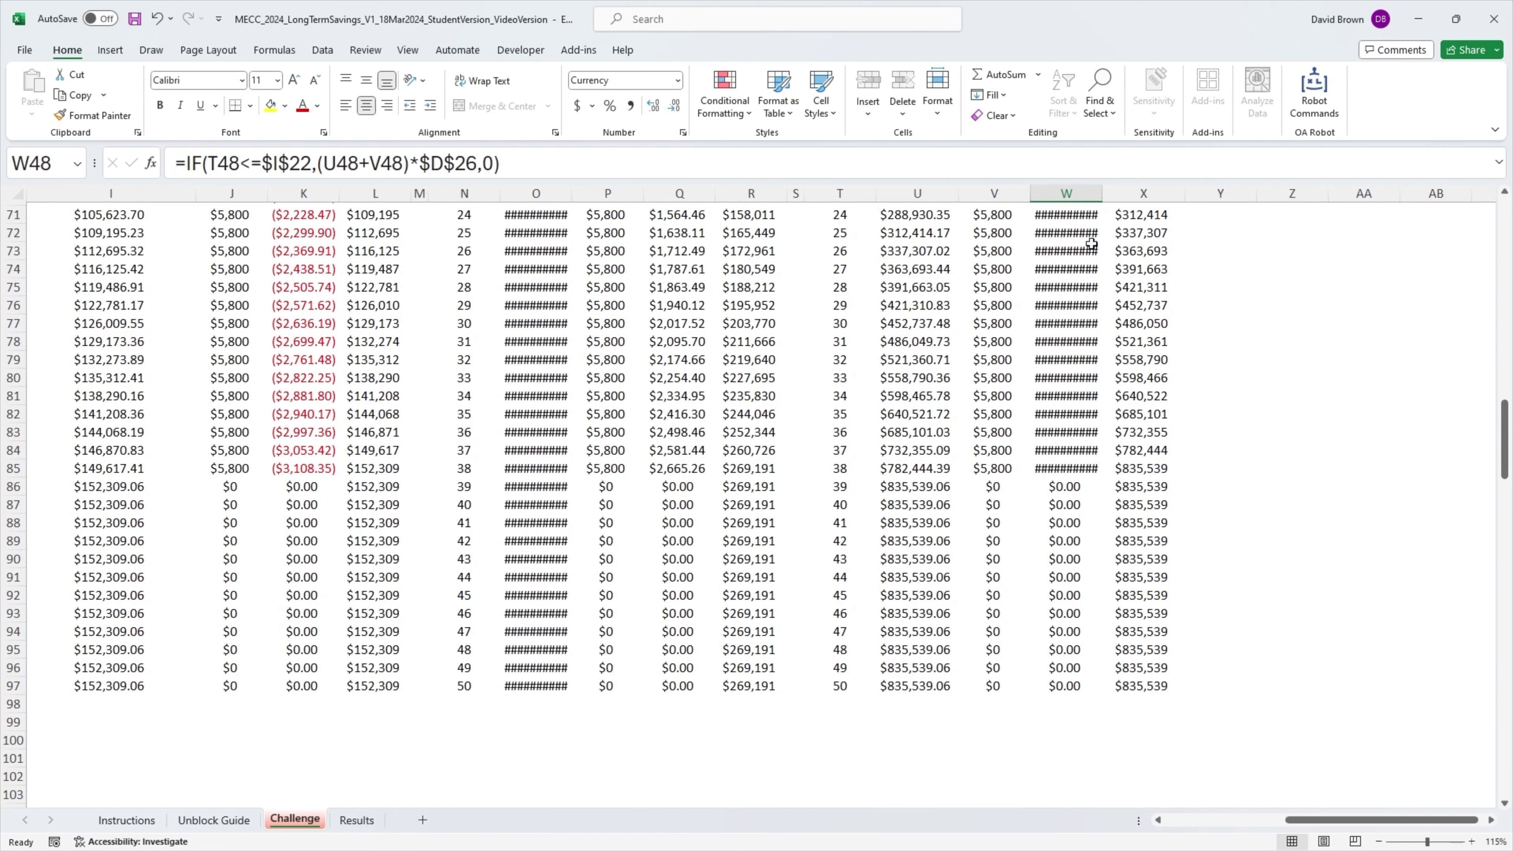
{"action": "left_click", "coordinate": [1094, 471]}
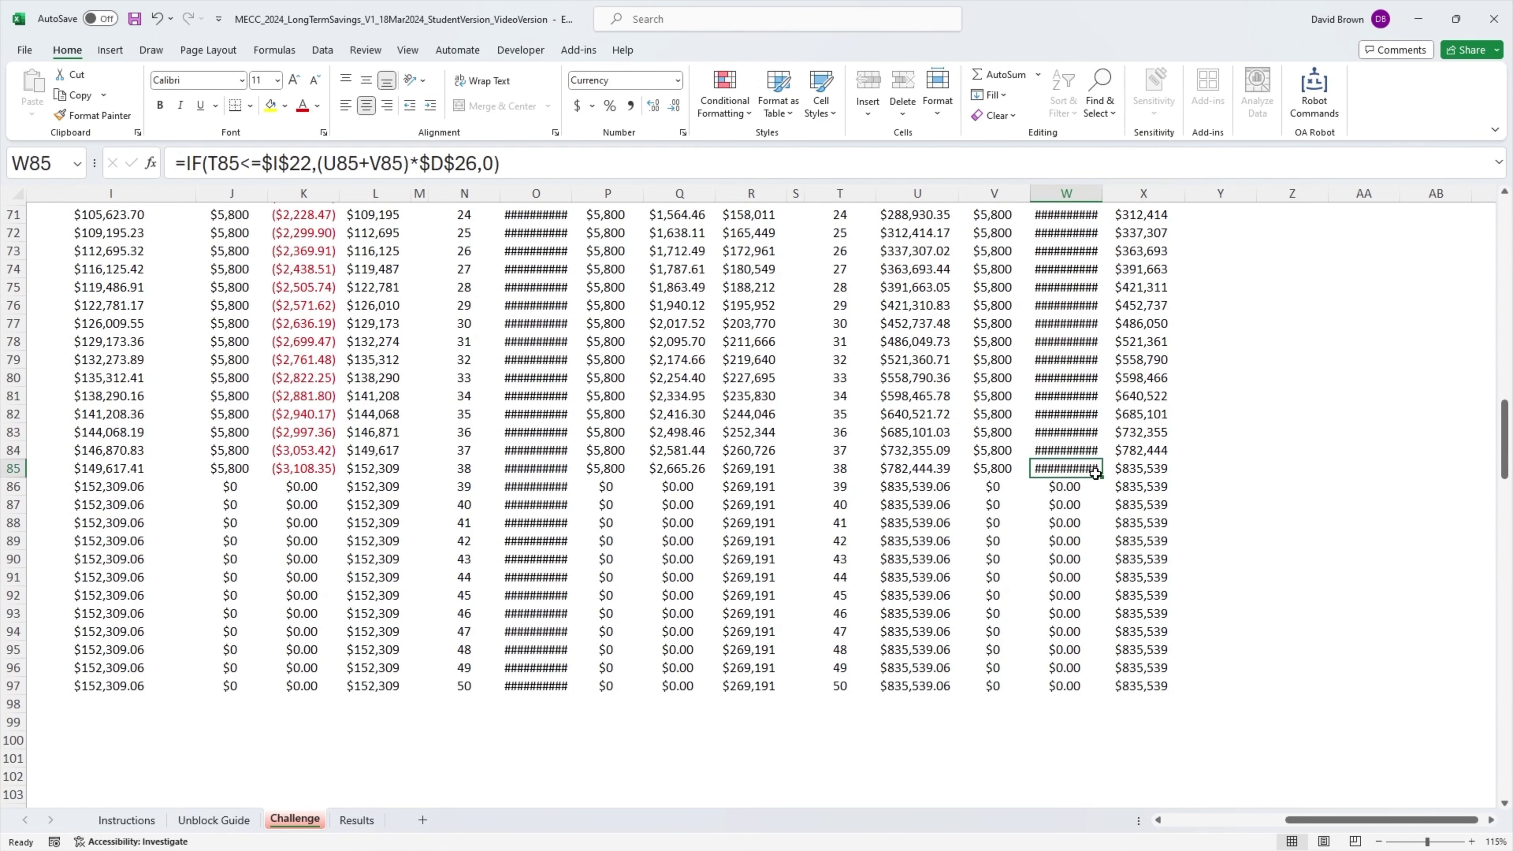
{"action": "left_click", "coordinate": [1067, 193]}
{"action": "left_click", "coordinate": [675, 106]}
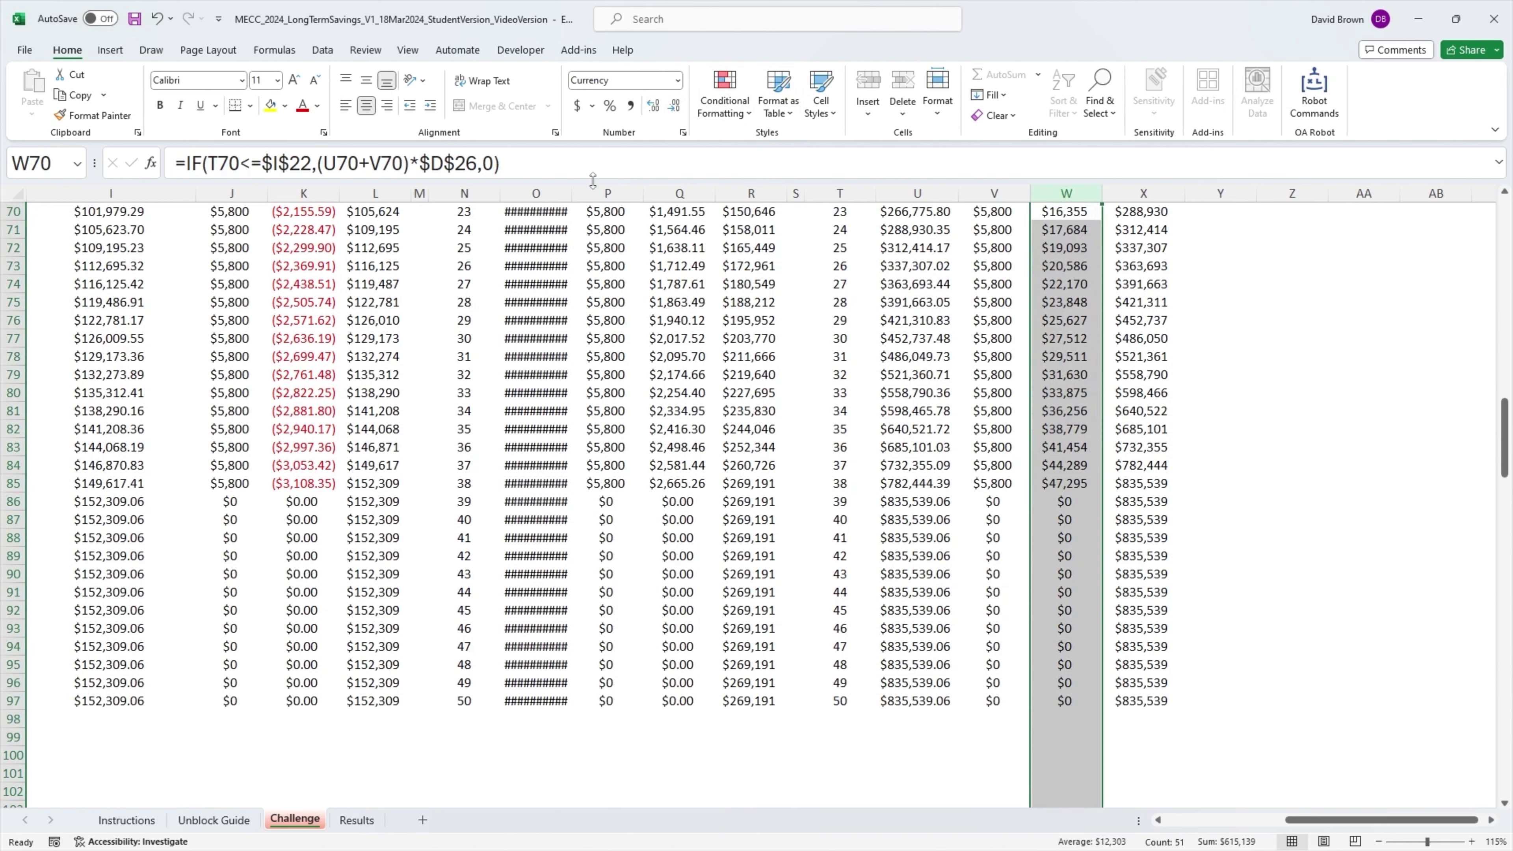
{"action": "left_click", "coordinate": [537, 193]}
{"action": "left_click", "coordinate": [674, 106]}
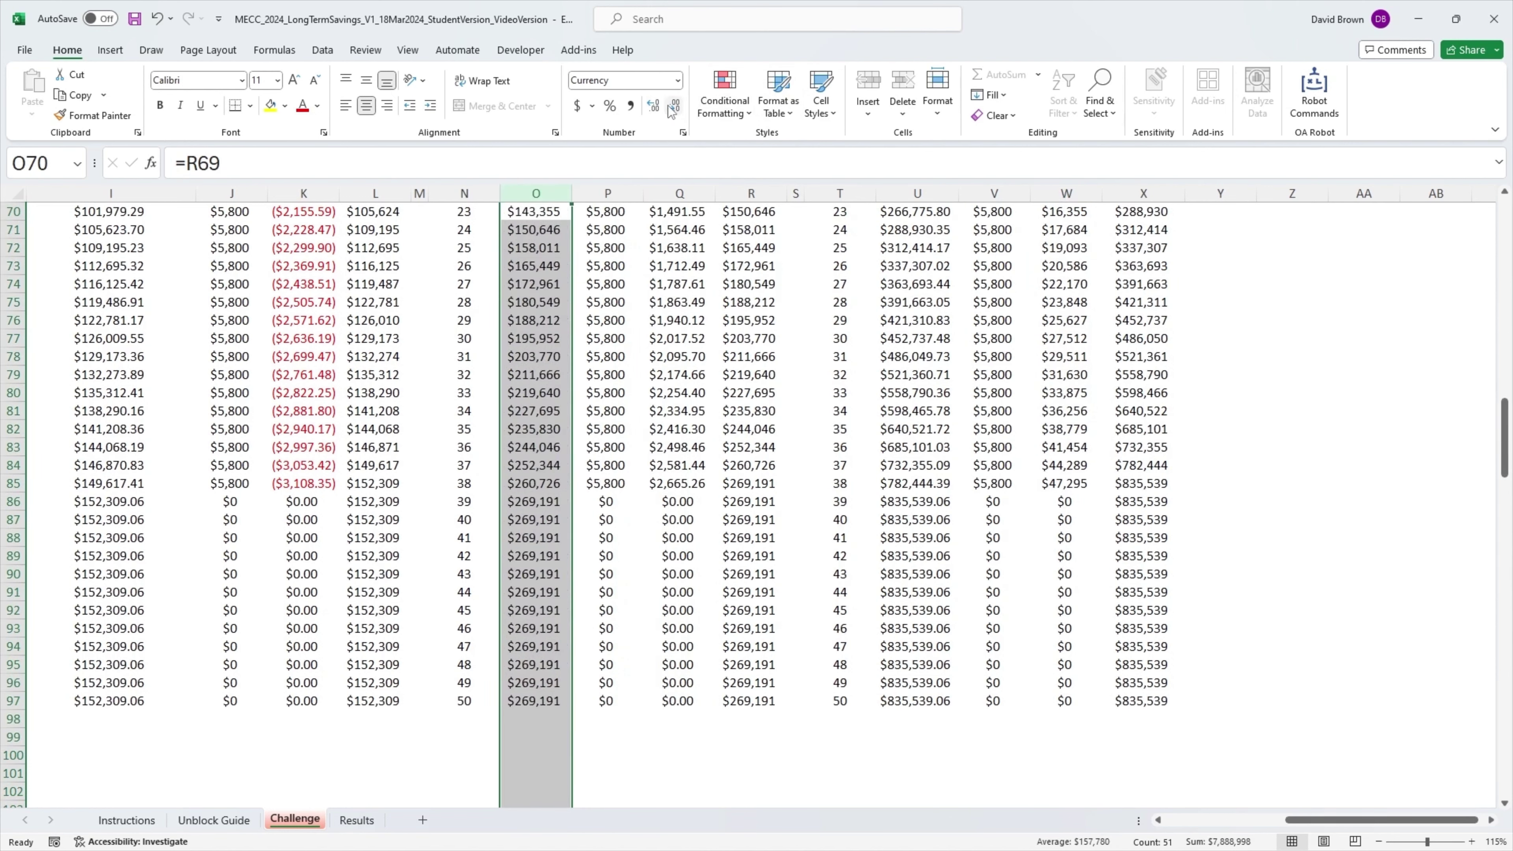
Step: Examine the year-38 Return ($) and End Balance formulas in row 85 of the Stocks, Bonds and Cash schedules
{"action": "left_click", "coordinate": [1072, 483]}
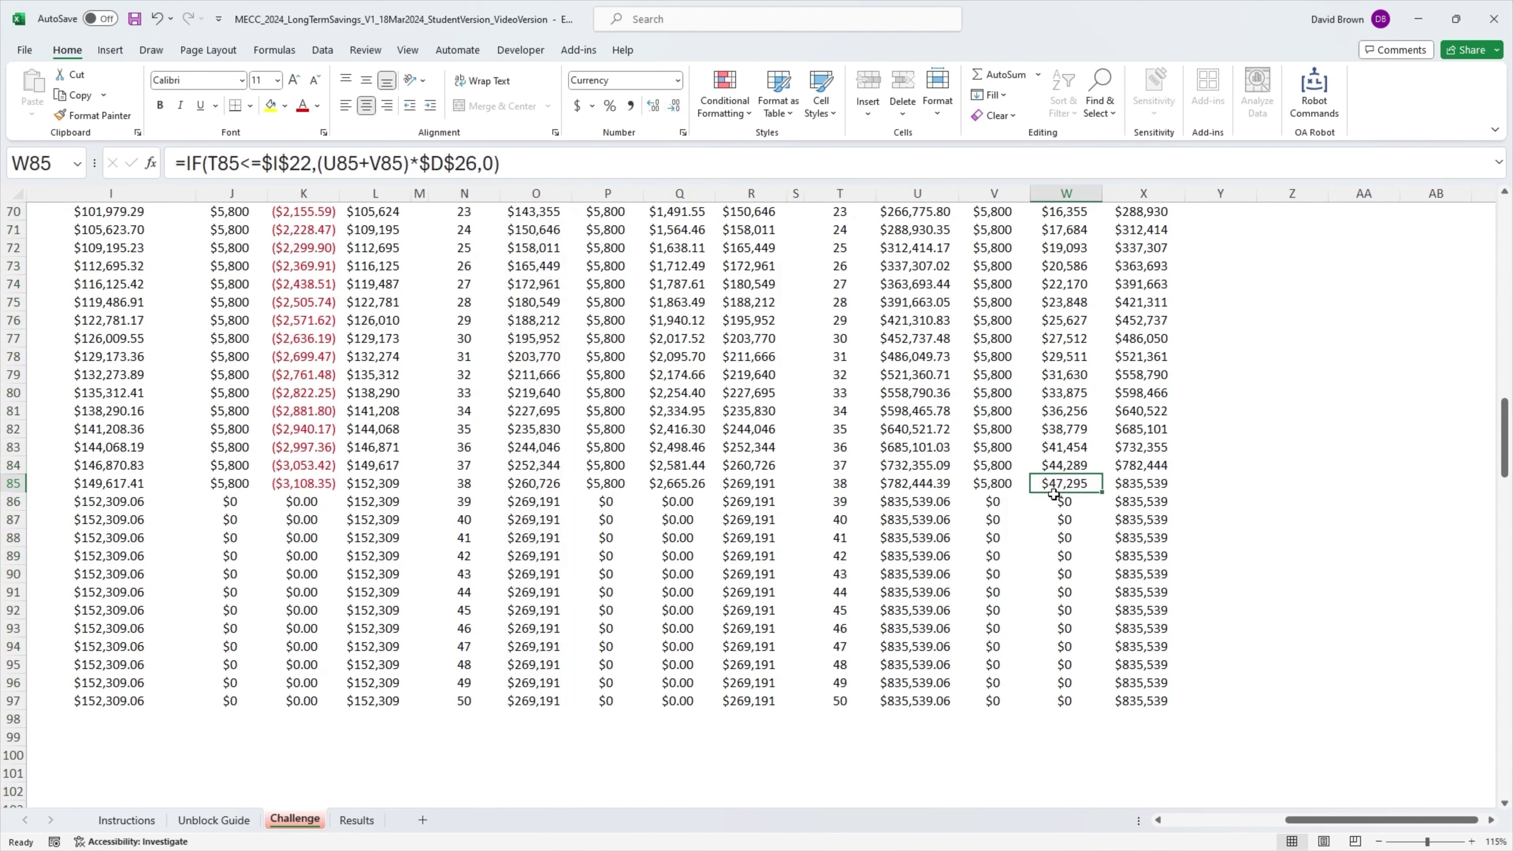
{"action": "left_click", "coordinate": [683, 482]}
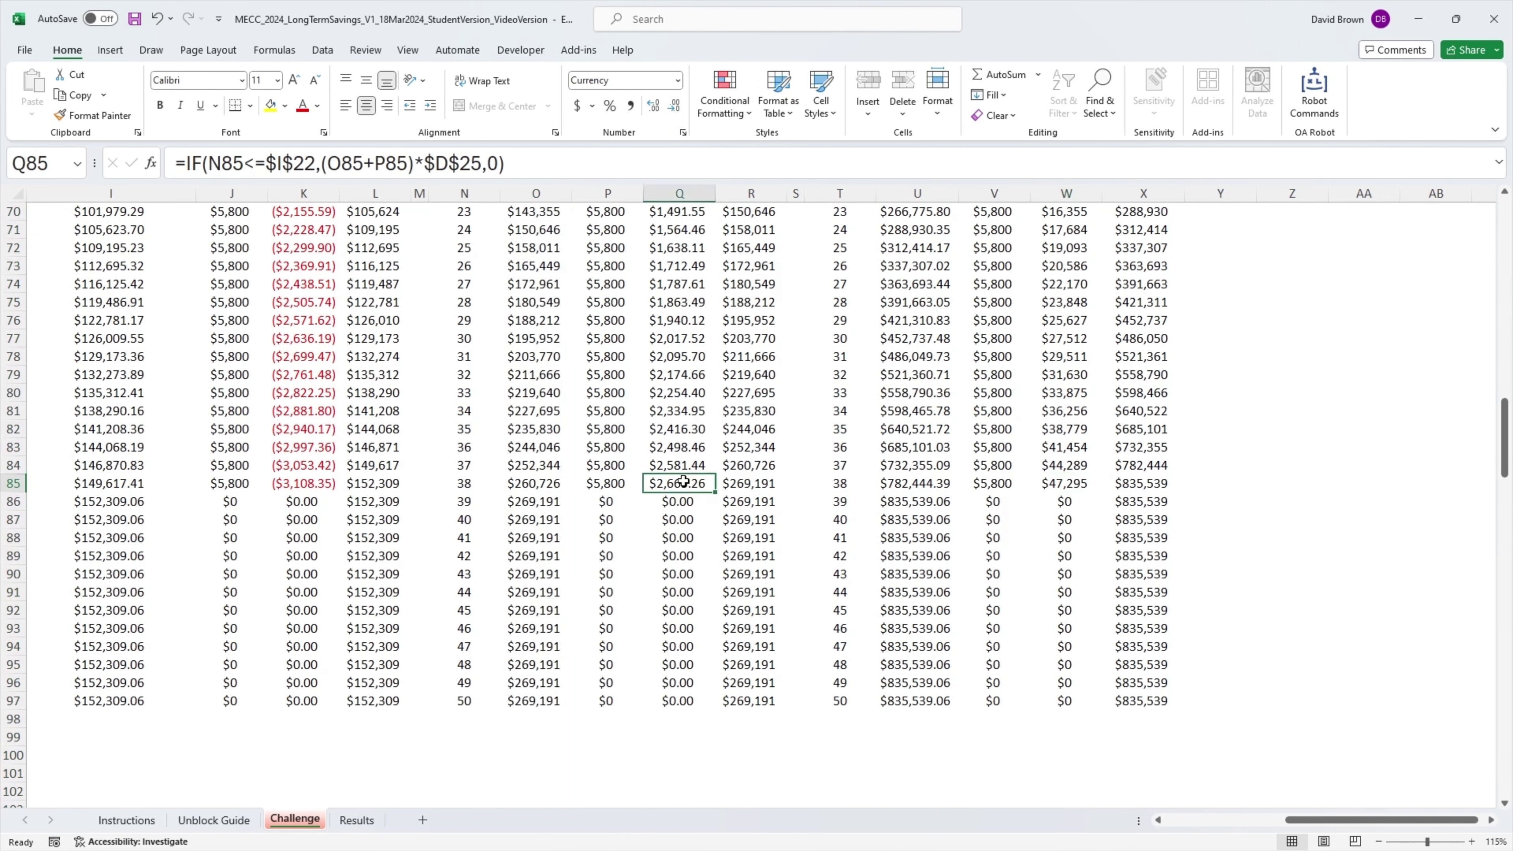
{"action": "left_click", "coordinate": [307, 483]}
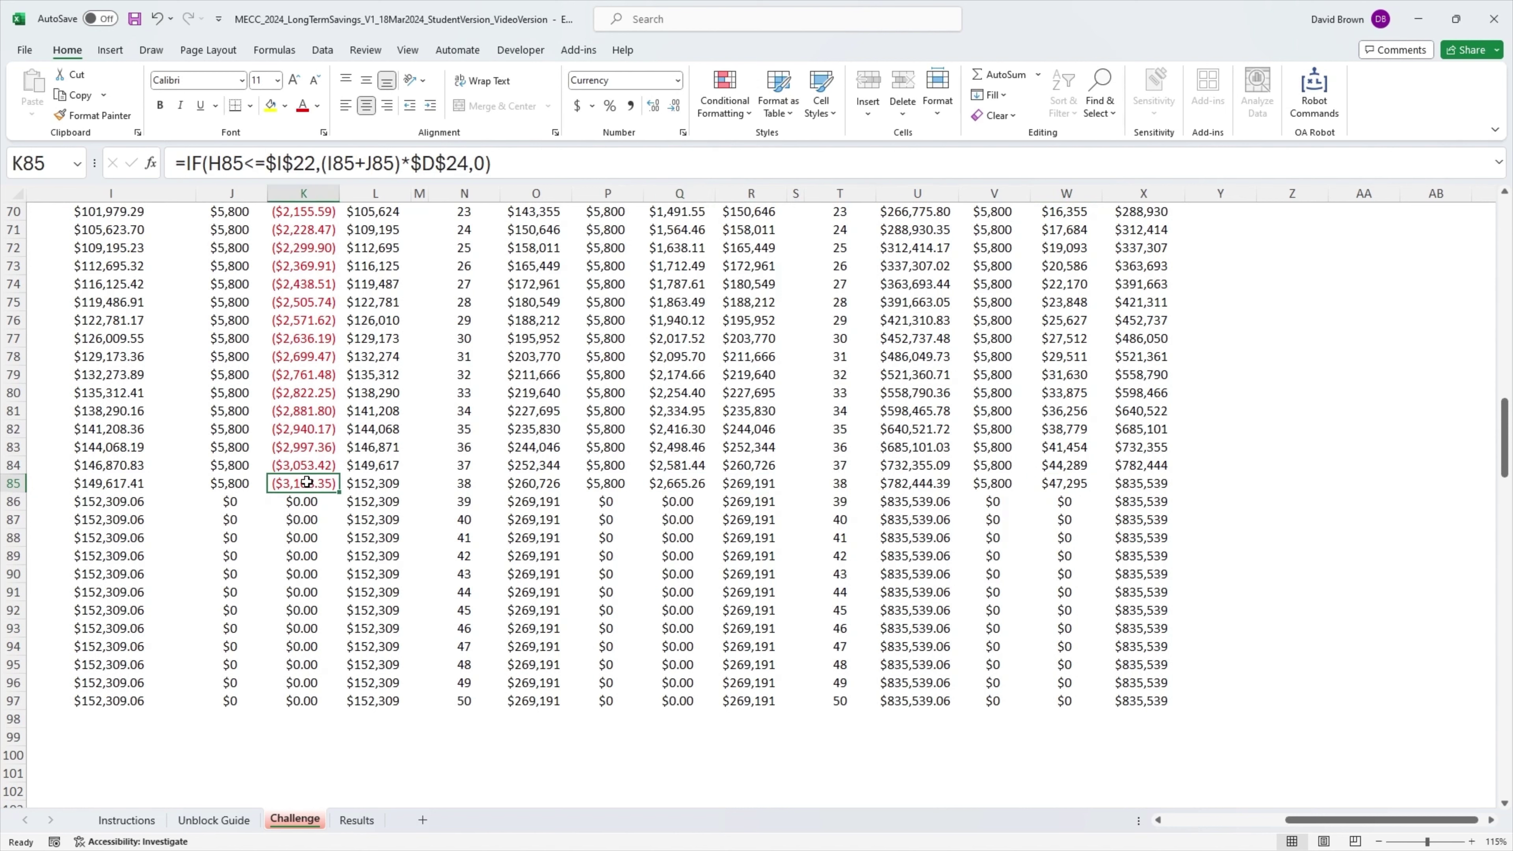
{"action": "left_click", "coordinate": [1142, 484]}
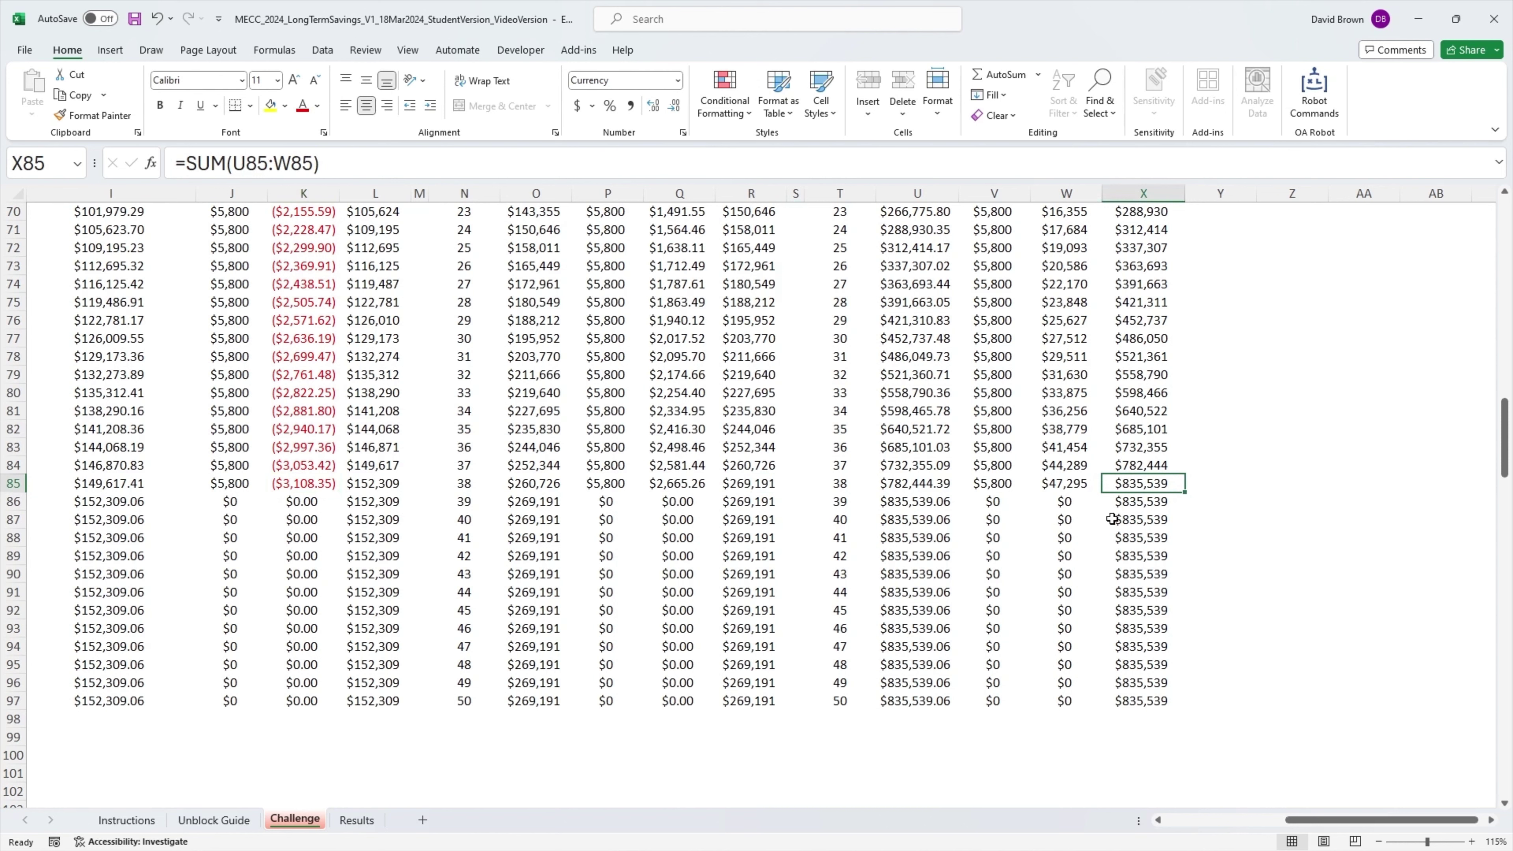
{"action": "left_click", "coordinate": [748, 482]}
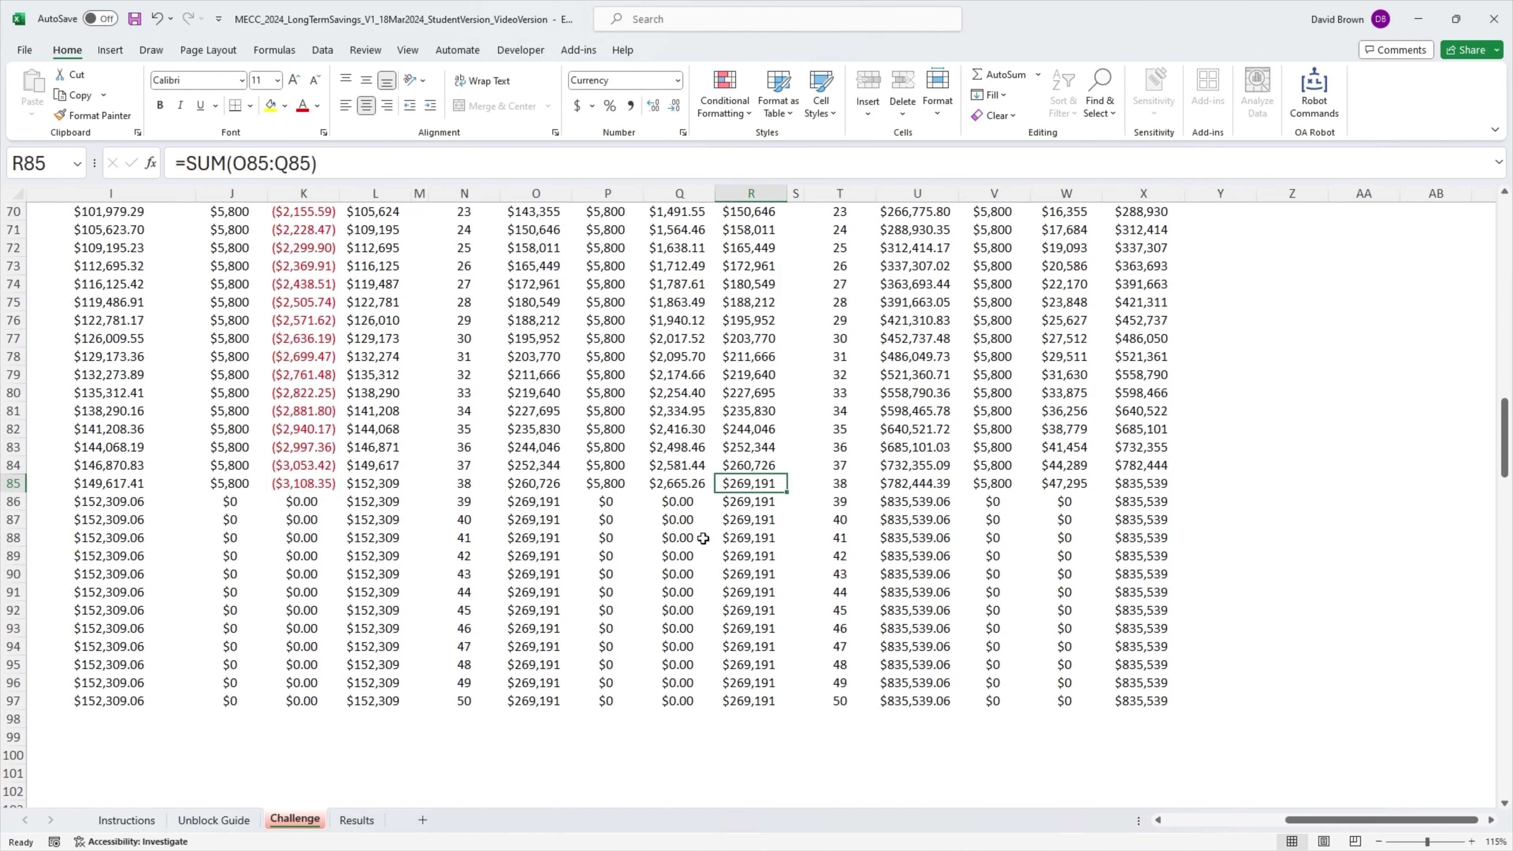
{"action": "left_click", "coordinate": [376, 482]}
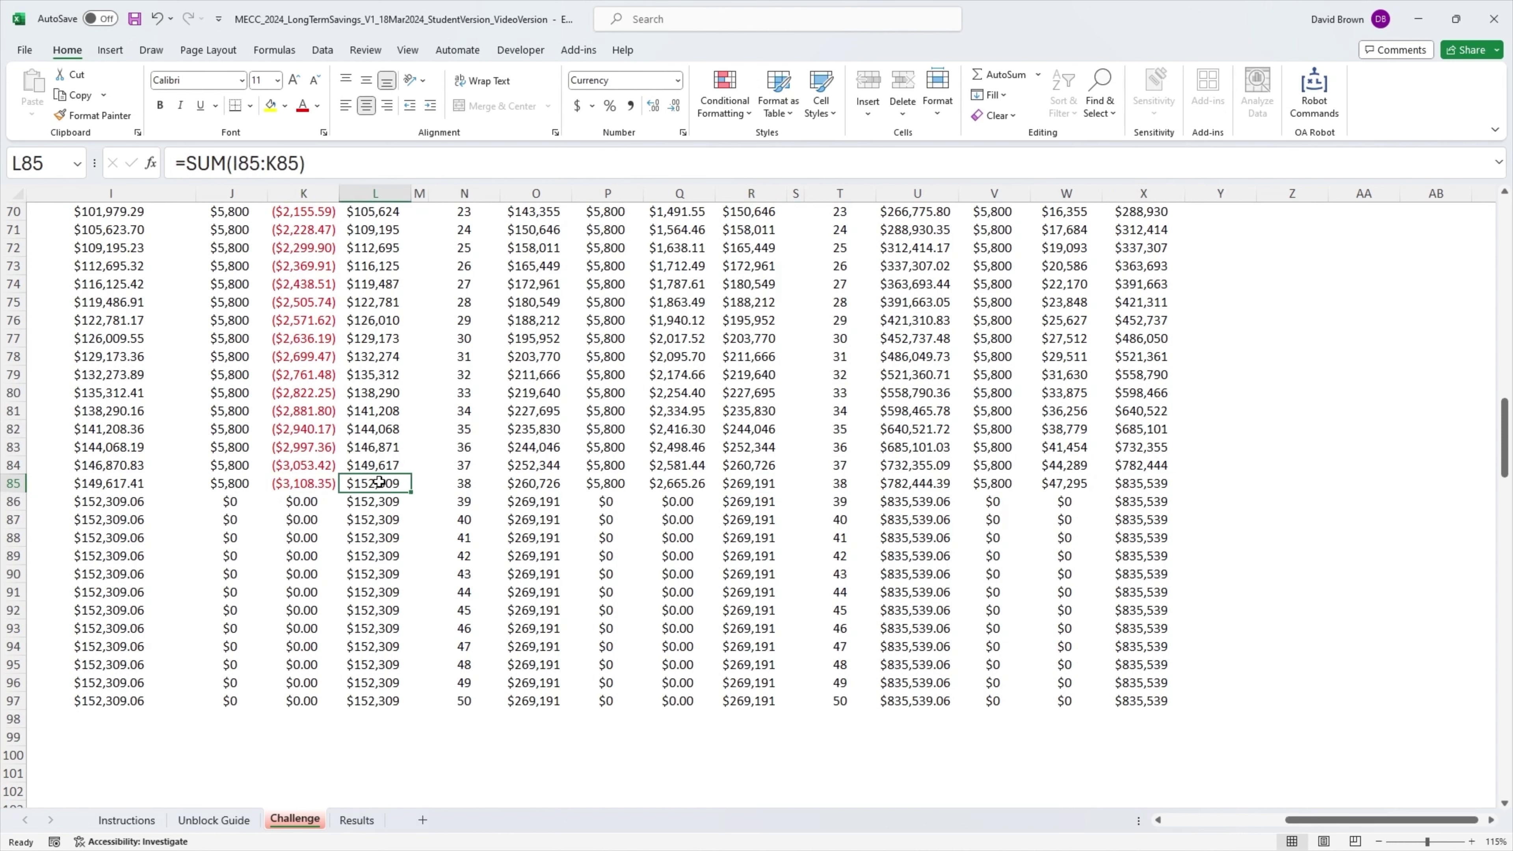
Step: Answer question 8 in H41 with the year-50 Bonds End Balance minus the Cash End Balance, =R97-L97
{"action": "key", "text": "Left"}
{"action": "key", "text": "Left"}
{"action": "key", "text": "Left"}
{"action": "key", "text": "Left"}
{"action": "key", "text": "ctrl+Up"}
{"action": "key", "text": "Up"}
{"action": "key", "text": "Up"}
{"action": "key", "text": "Left"}
{"action": "key", "text": "Up"}
{"action": "key", "text": "Up"}
{"action": "key", "text": "Up"}
{"action": "key", "text": "Up"}
{"action": "key", "text": "Up"}
{"action": "key", "text": "Up"}
{"action": "key", "text": "Up"}
{"action": "key", "text": "Up"}
{"action": "key", "text": "Up"}
{"action": "key", "text": "Up"}
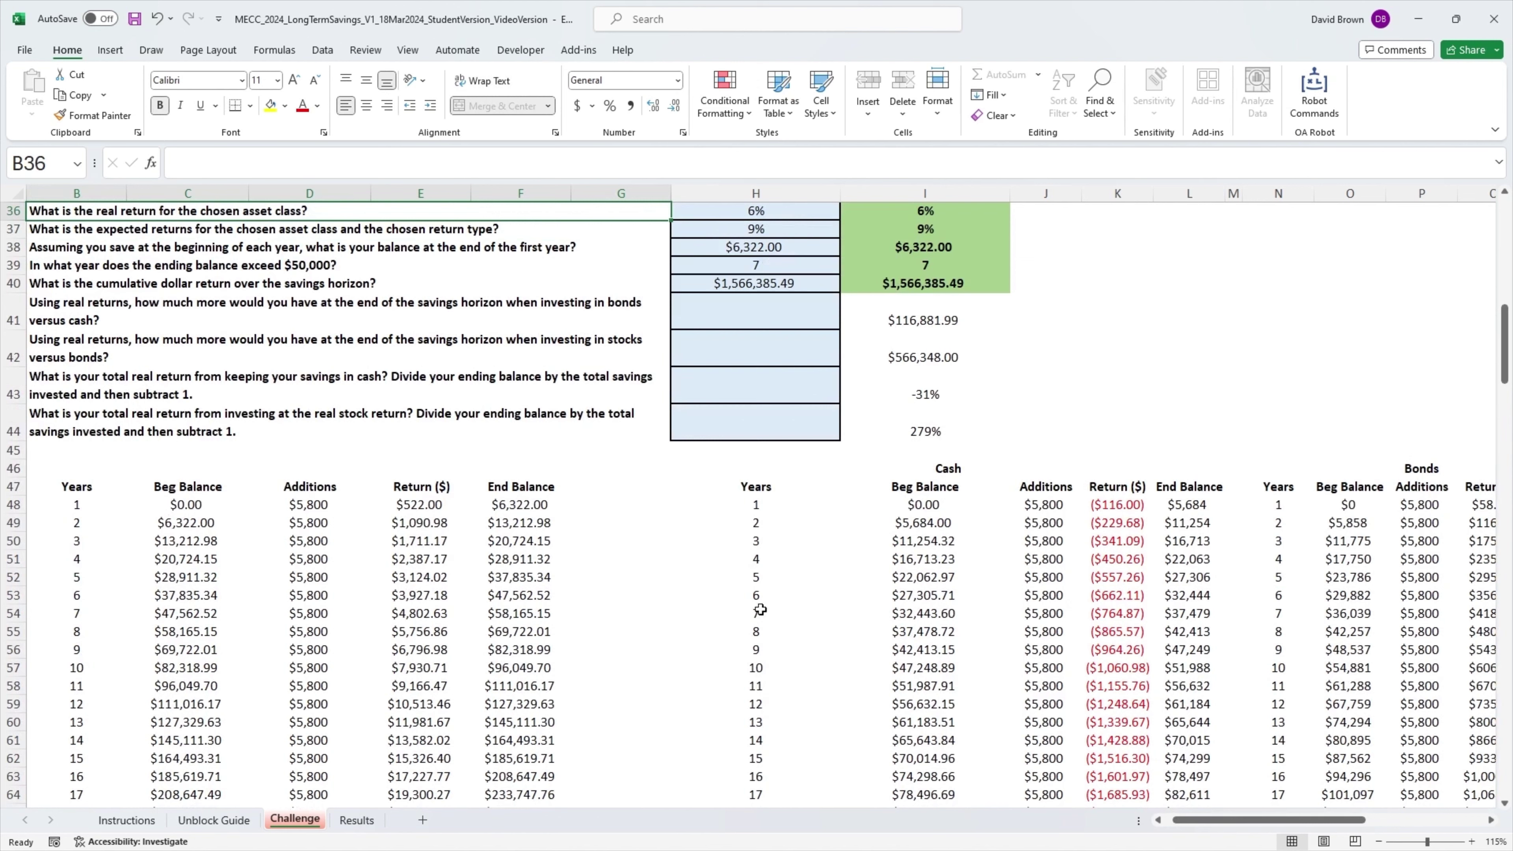
{"action": "left_click", "coordinate": [785, 313]}
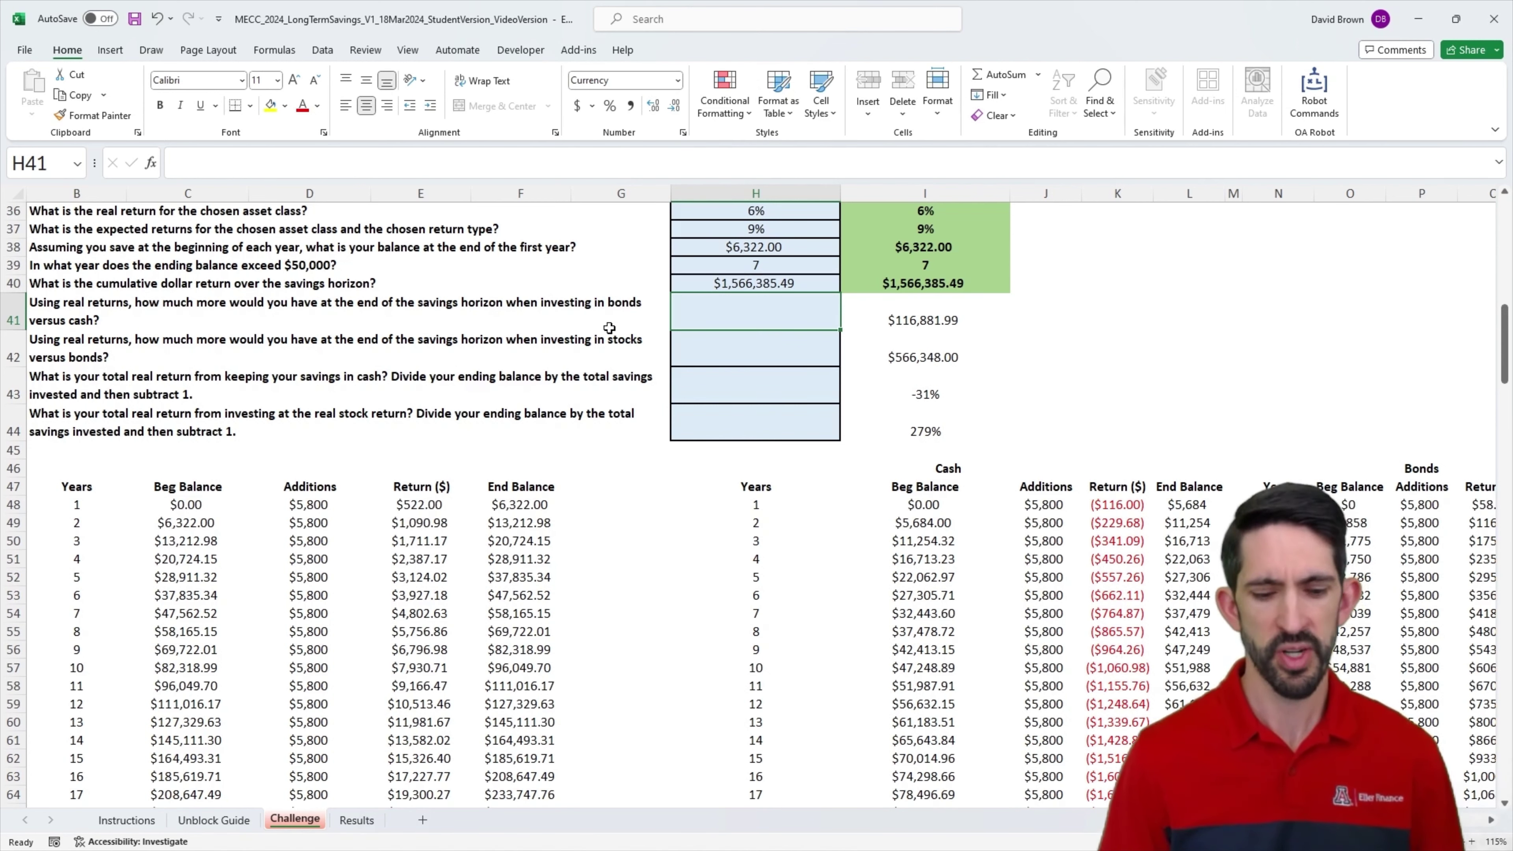
{"action": "type", "text": "="}
{"action": "left_click", "coordinate": [1182, 593]}
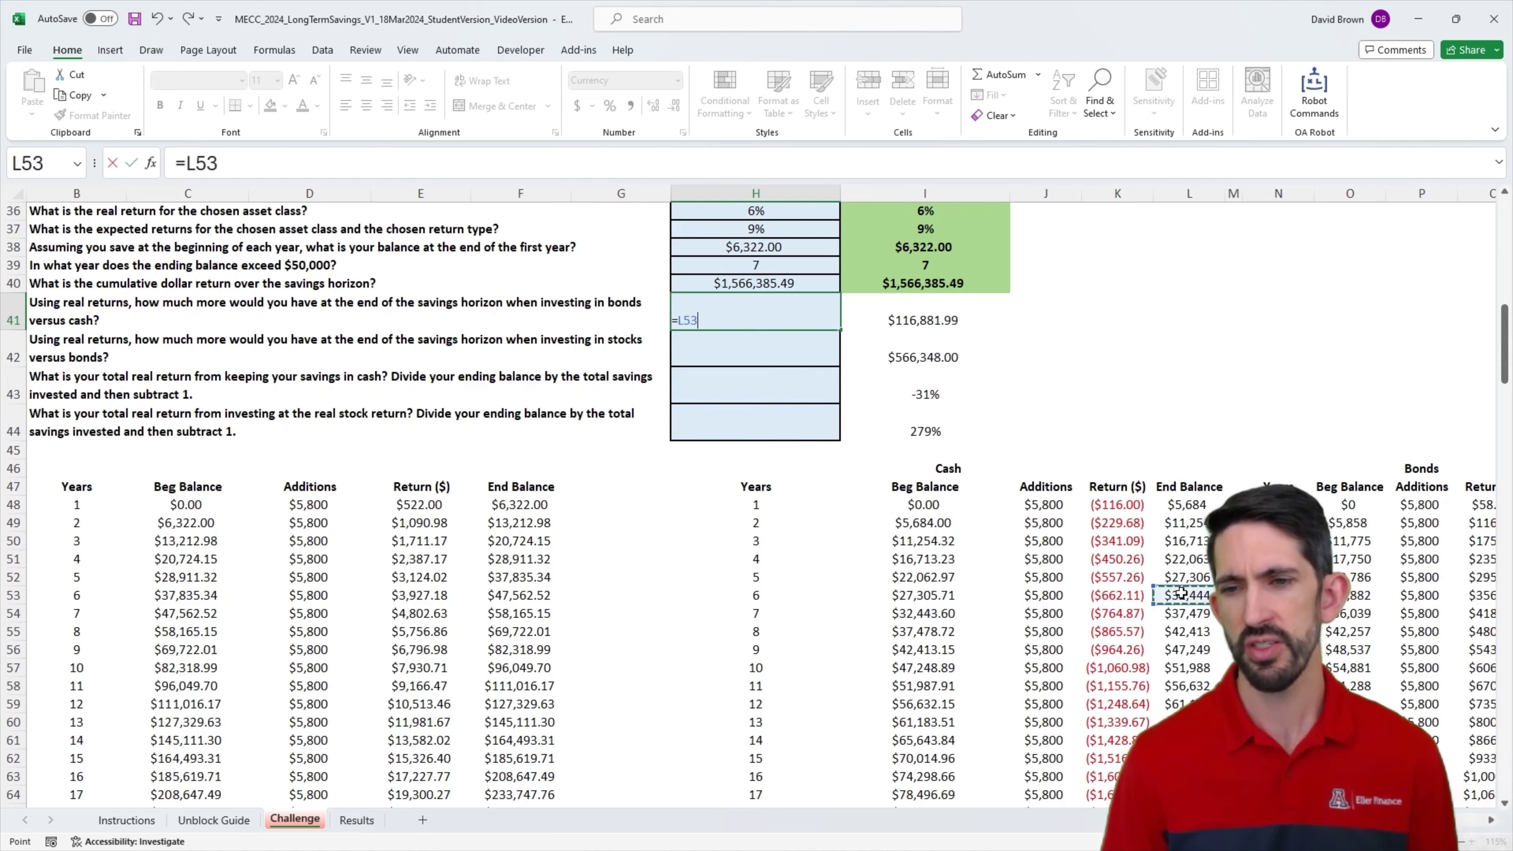
{"action": "key", "text": "ctrl+Down"}
{"action": "key", "text": "ctrl+Right"}
{"action": "key", "text": "ctrl+Right"}
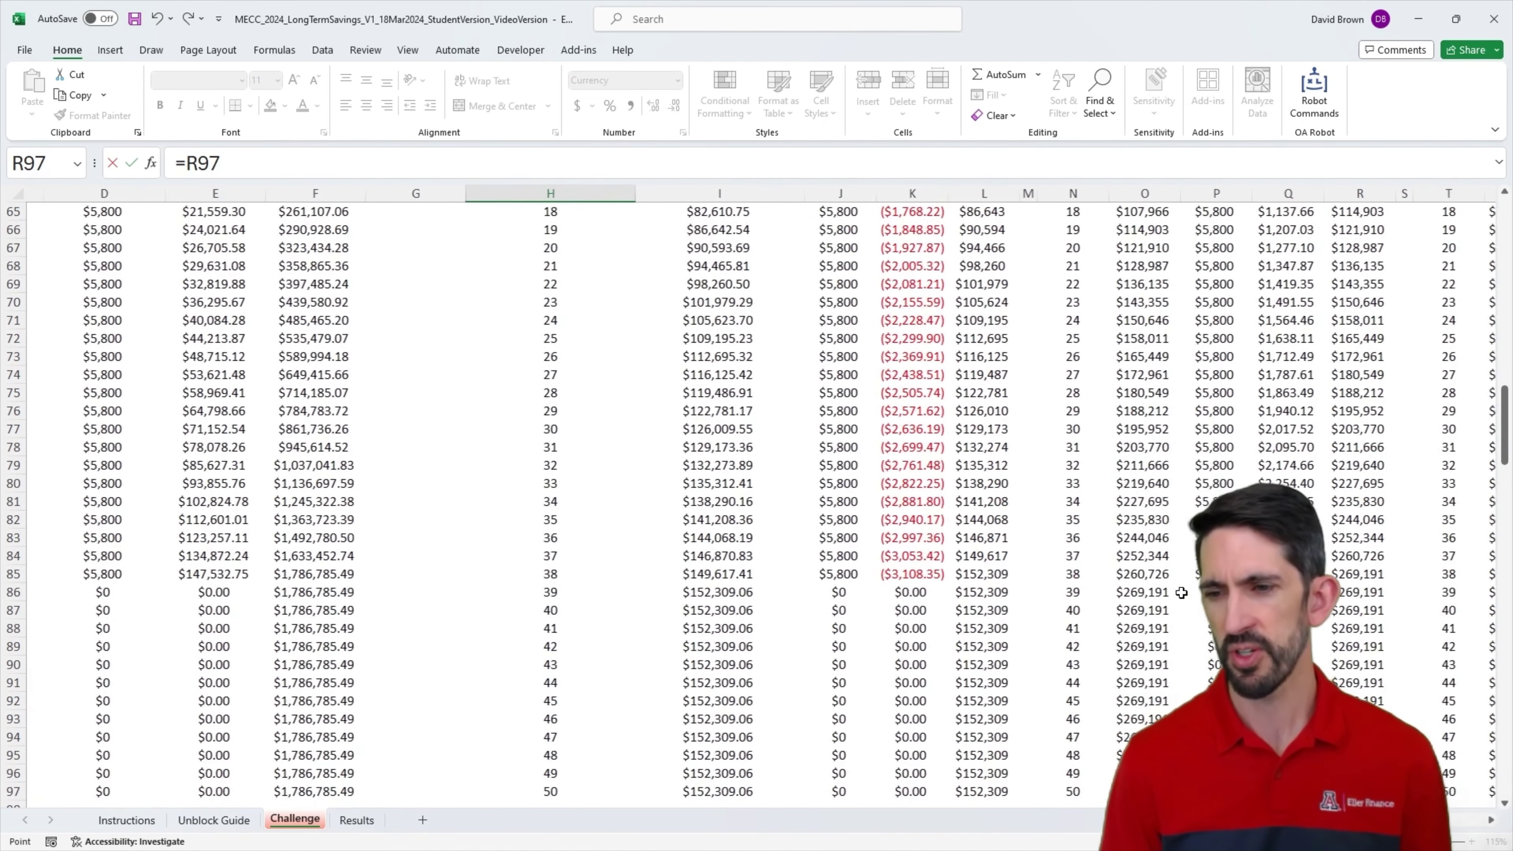
{"action": "type", "text": "-"}
{"action": "left_click", "coordinate": [971, 789]}
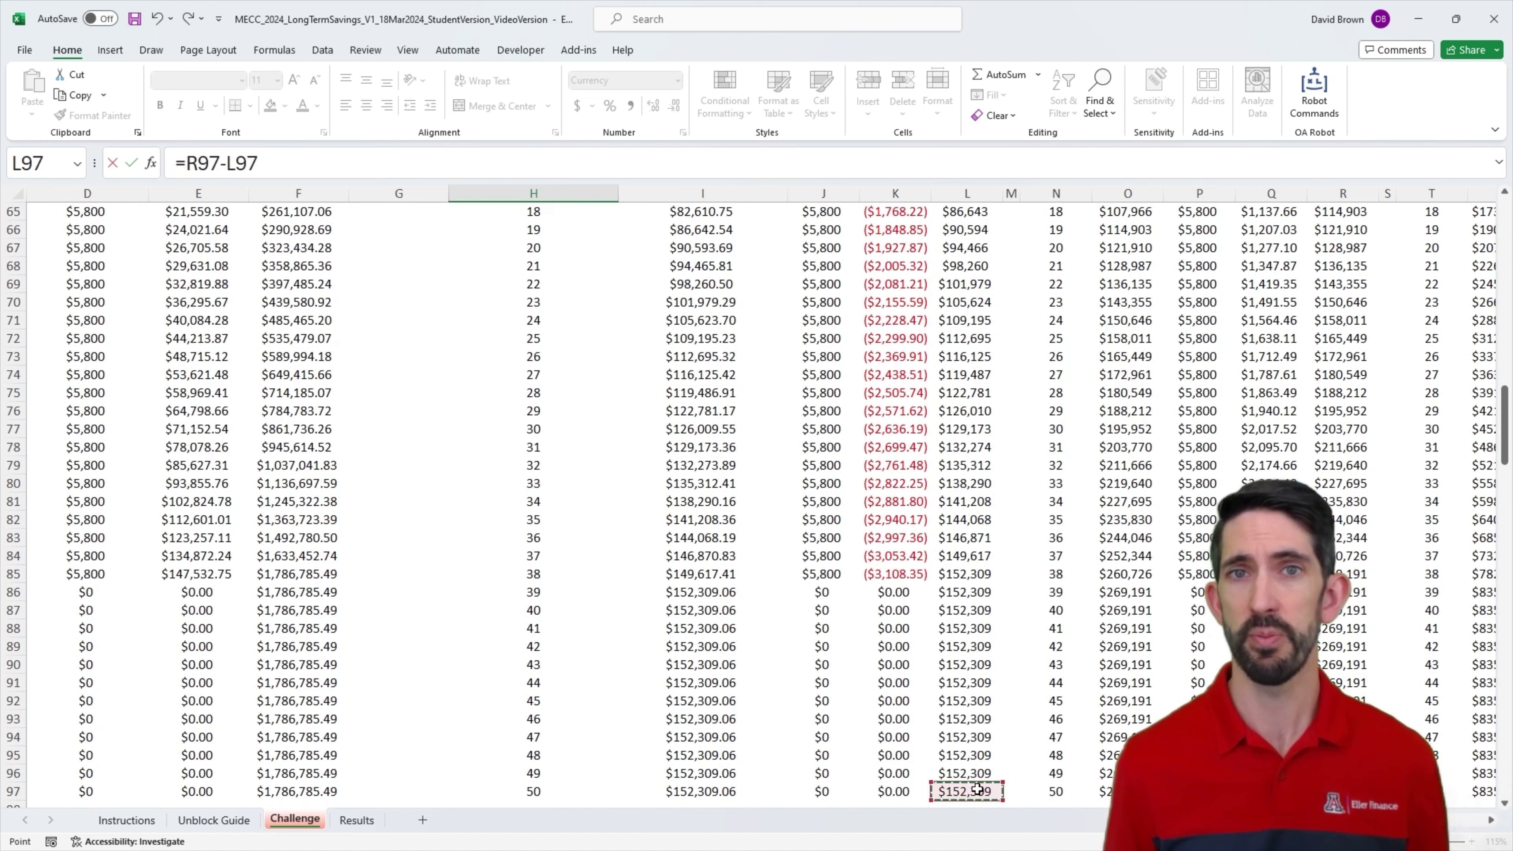
{"action": "key", "text": "Return"}
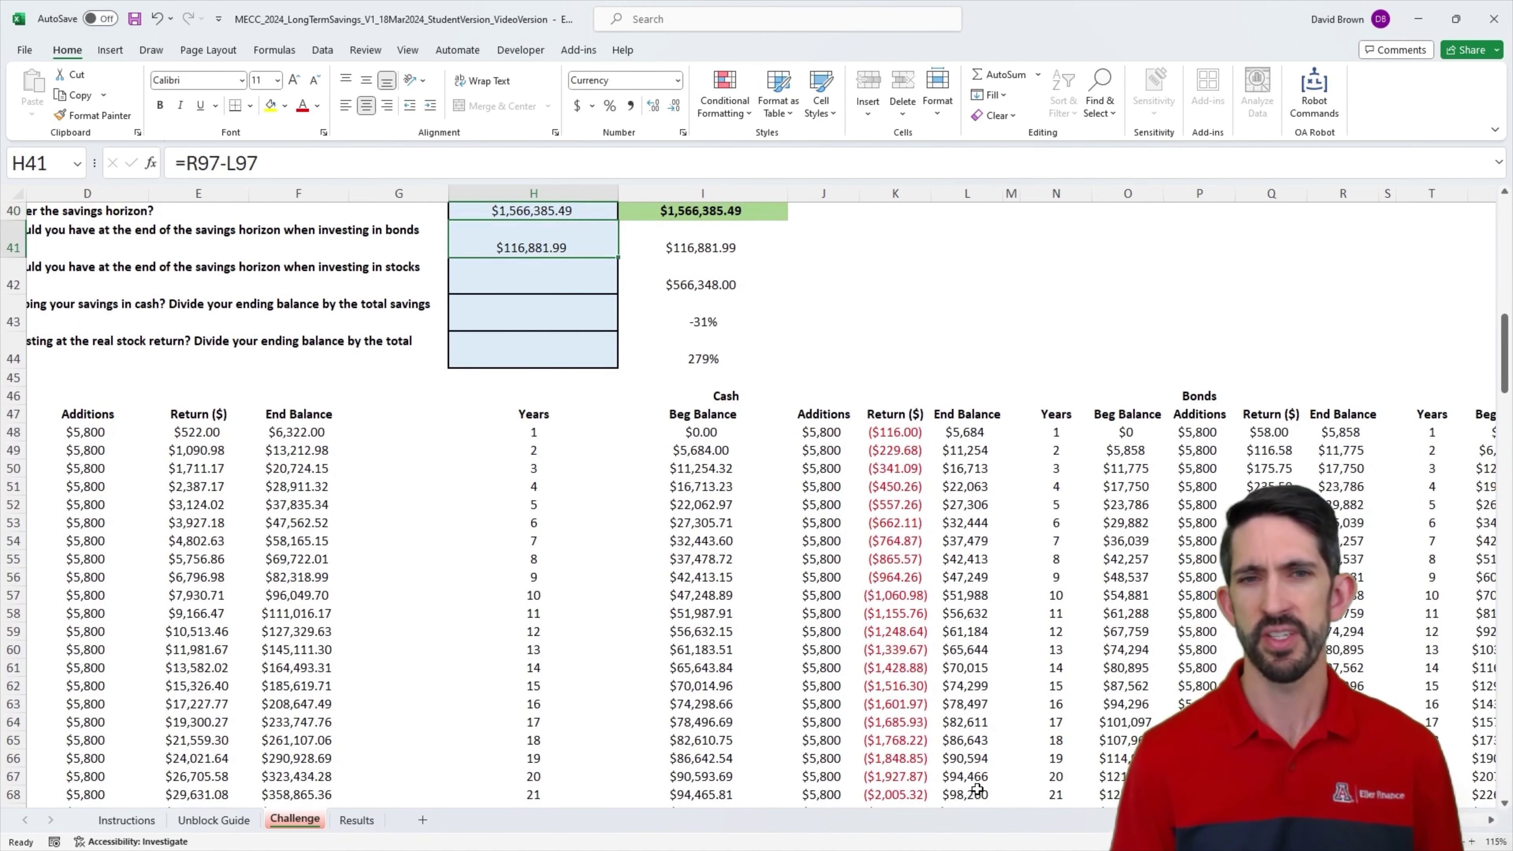
Step: Answer question 9 in H42 with the year-50 Stocks End Balance minus the Bonds End Balance, =X97-R97
{"action": "key", "text": "Down"}
{"action": "type", "text": "="}
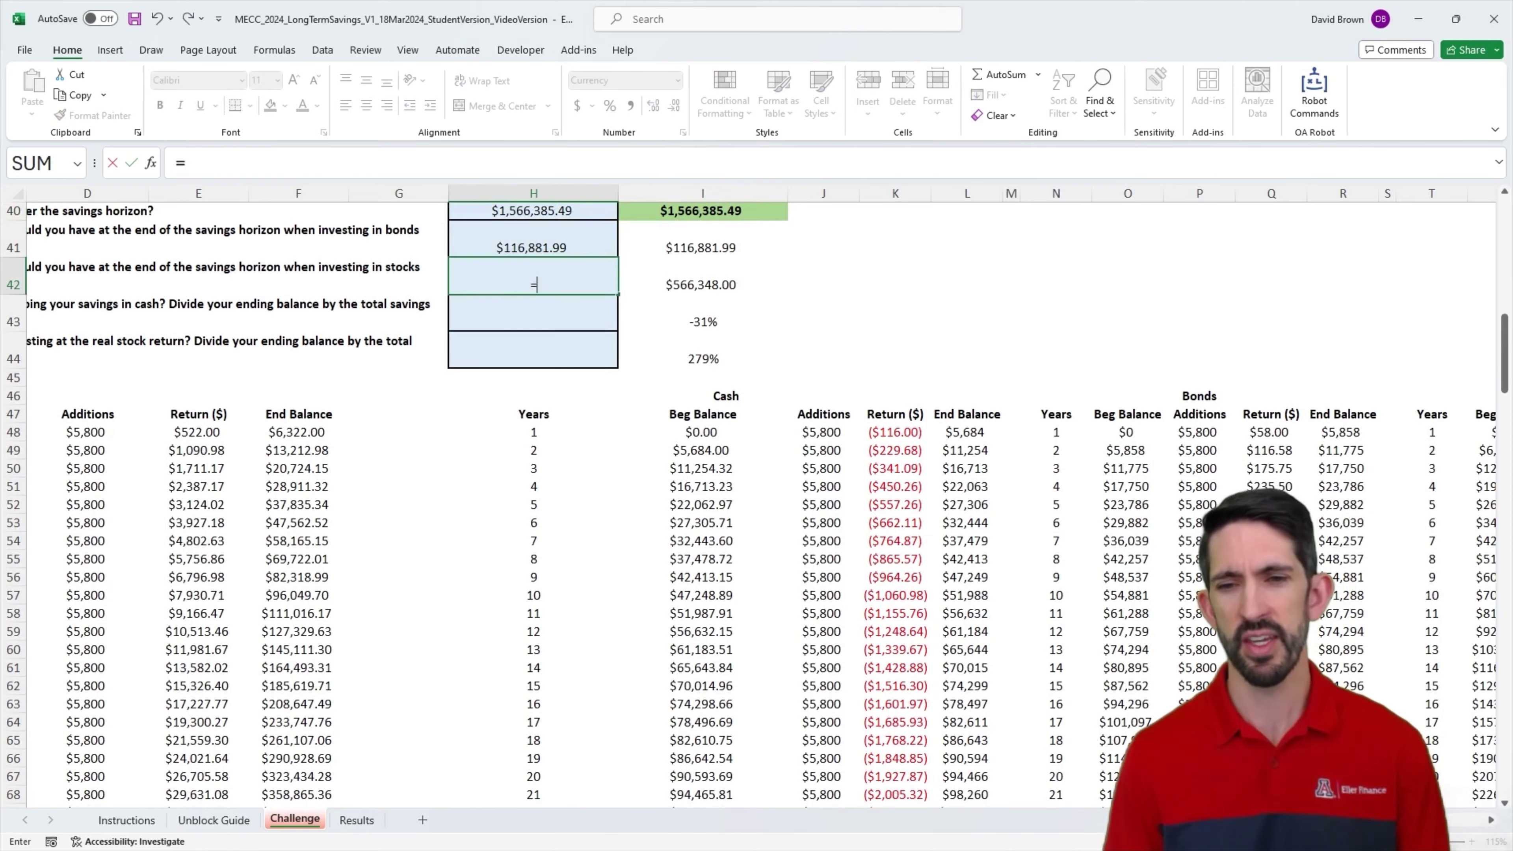
{"action": "scroll", "coordinate": [1412, 628], "scroll_direction": "down", "scroll_amount": 3}
{"action": "left_click", "coordinate": [1348, 575]}
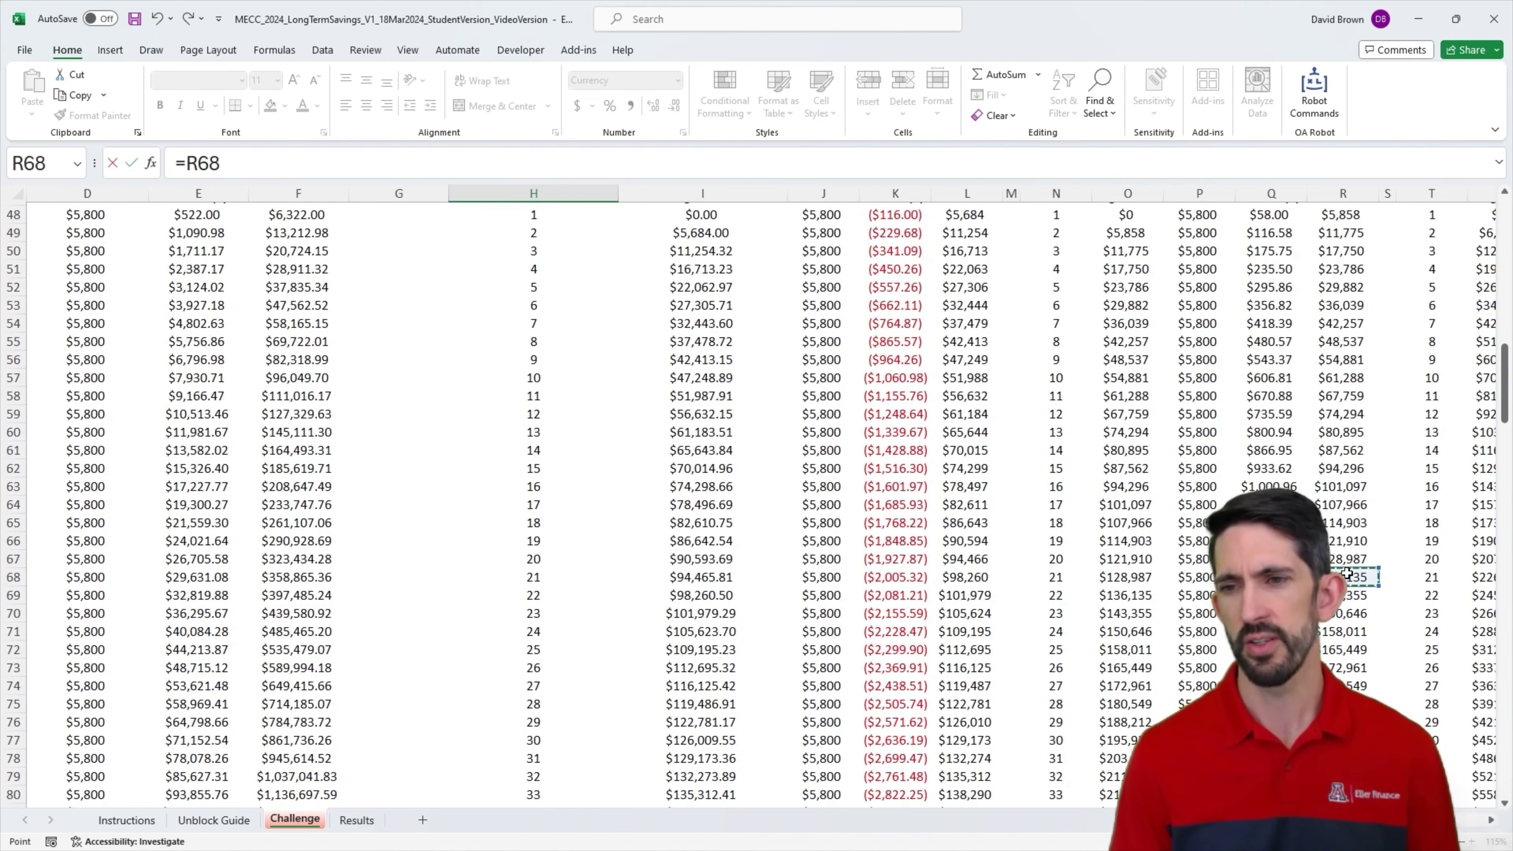
{"action": "key", "text": "Down"}
{"action": "key", "text": "Down"}
{"action": "key", "text": "Down"}
{"action": "key", "text": "Down"}
{"action": "key", "text": "Down"}
{"action": "key", "text": "Down"}
{"action": "key", "text": "Down"}
{"action": "key", "text": "Down"}
{"action": "key", "text": "Down"}
{"action": "key", "text": "Down"}
{"action": "key", "text": "Down"}
{"action": "key", "text": "Down"}
{"action": "key", "text": "Down"}
{"action": "key", "text": "Down"}
{"action": "key", "text": "Down"}
{"action": "key", "text": "Down"}
{"action": "key", "text": "Down"}
{"action": "key", "text": "Down"}
{"action": "key", "text": "Down"}
{"action": "key", "text": "Down"}
{"action": "key", "text": "Right"}
{"action": "key", "text": "Right"}
{"action": "key", "text": "Right"}
{"action": "key", "text": "Right"}
{"action": "key", "text": "Right"}
{"action": "key", "text": "Right"}
{"action": "key", "text": "Right"}
{"action": "key", "text": "Right"}
{"action": "key", "text": "Right"}
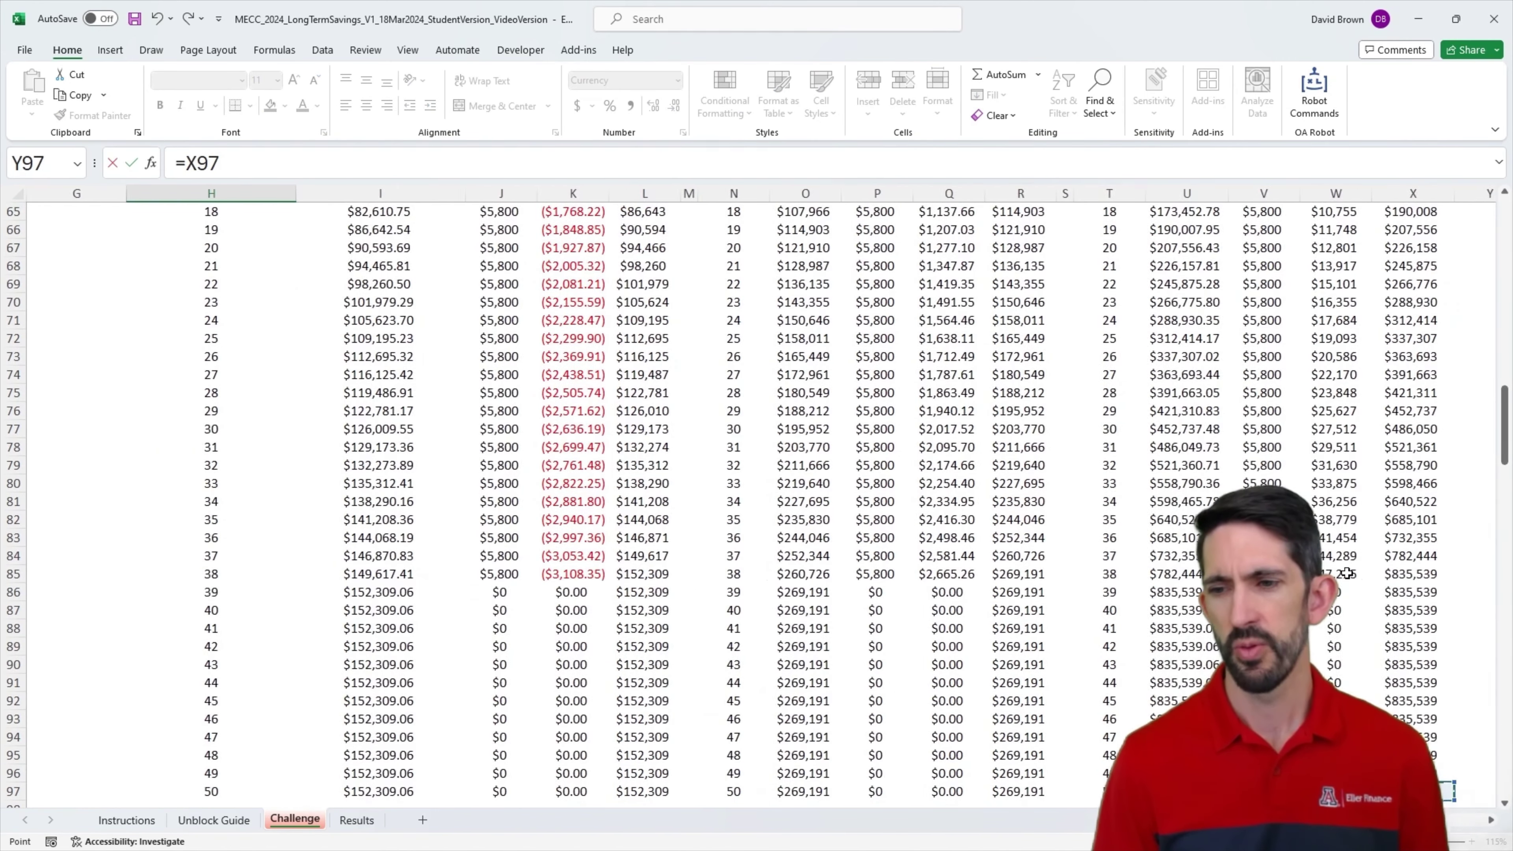
{"action": "key", "text": "Right"}
{"action": "key", "text": "Right"}
{"action": "key", "text": "Left"}
{"action": "key", "text": "Left"}
{"action": "key", "text": "Left"}
{"action": "key", "text": "Left"}
{"action": "key", "text": "Left"}
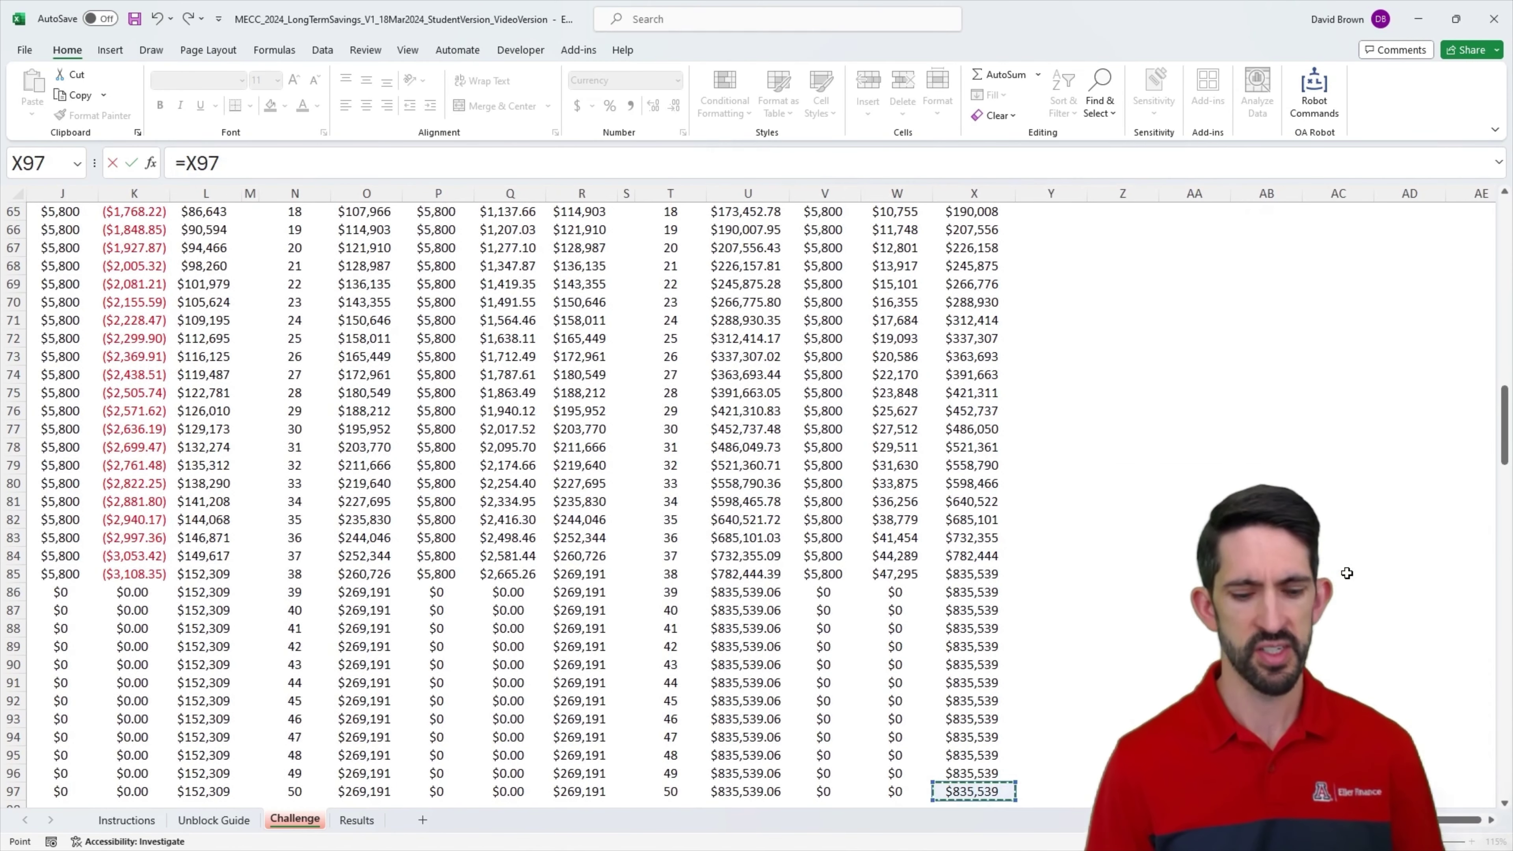
{"action": "type", "text": "-"}
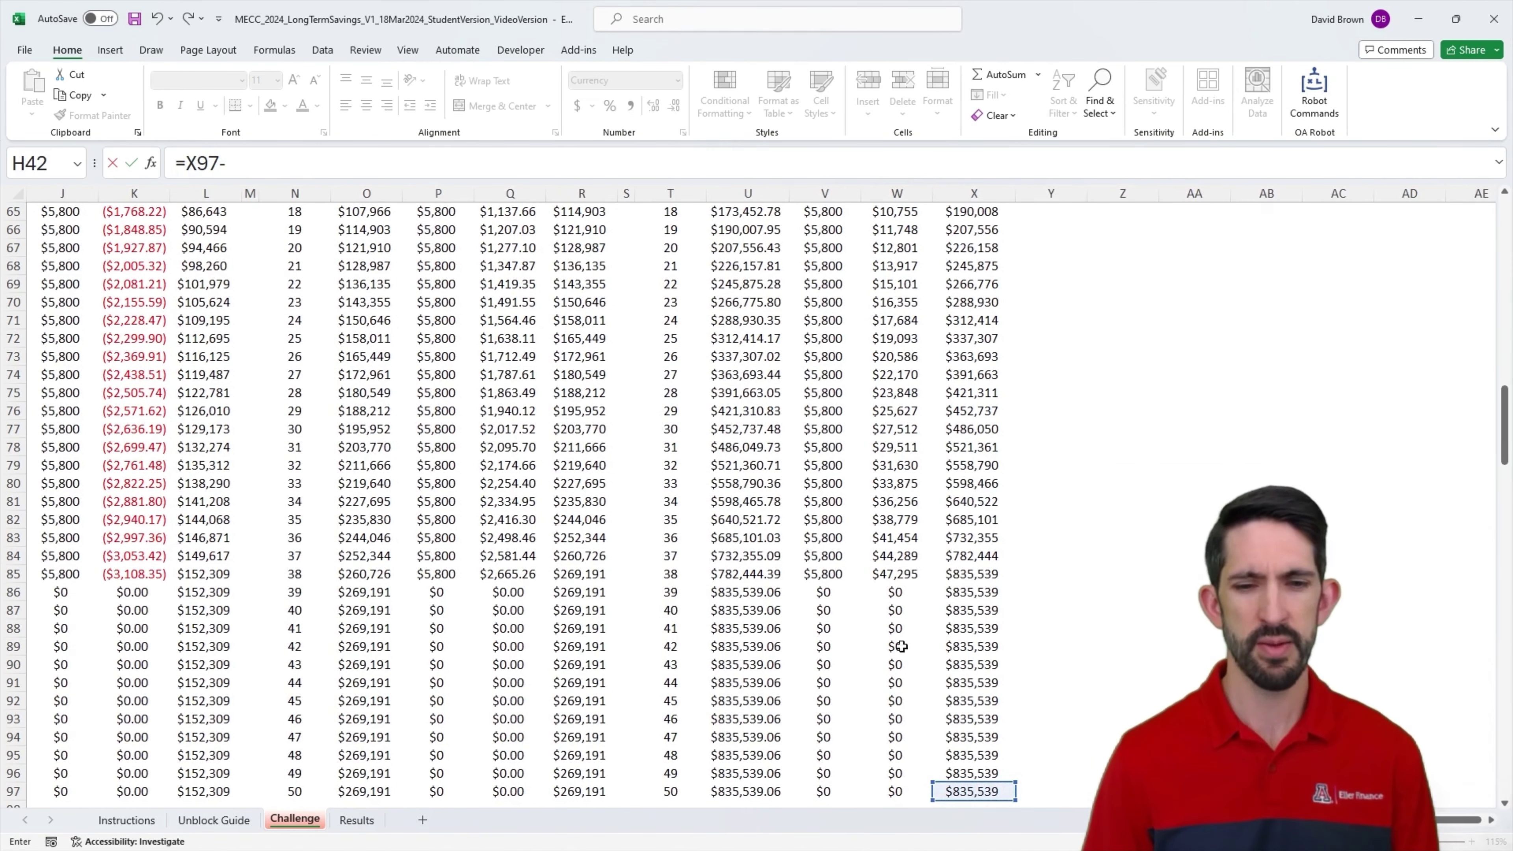
{"action": "left_click", "coordinate": [578, 789]}
{"action": "key", "text": "ctrl+Return"}
Step: Verify the answers to questions 8 and 9 against the Correct Answer column
{"action": "key", "text": "Left"}
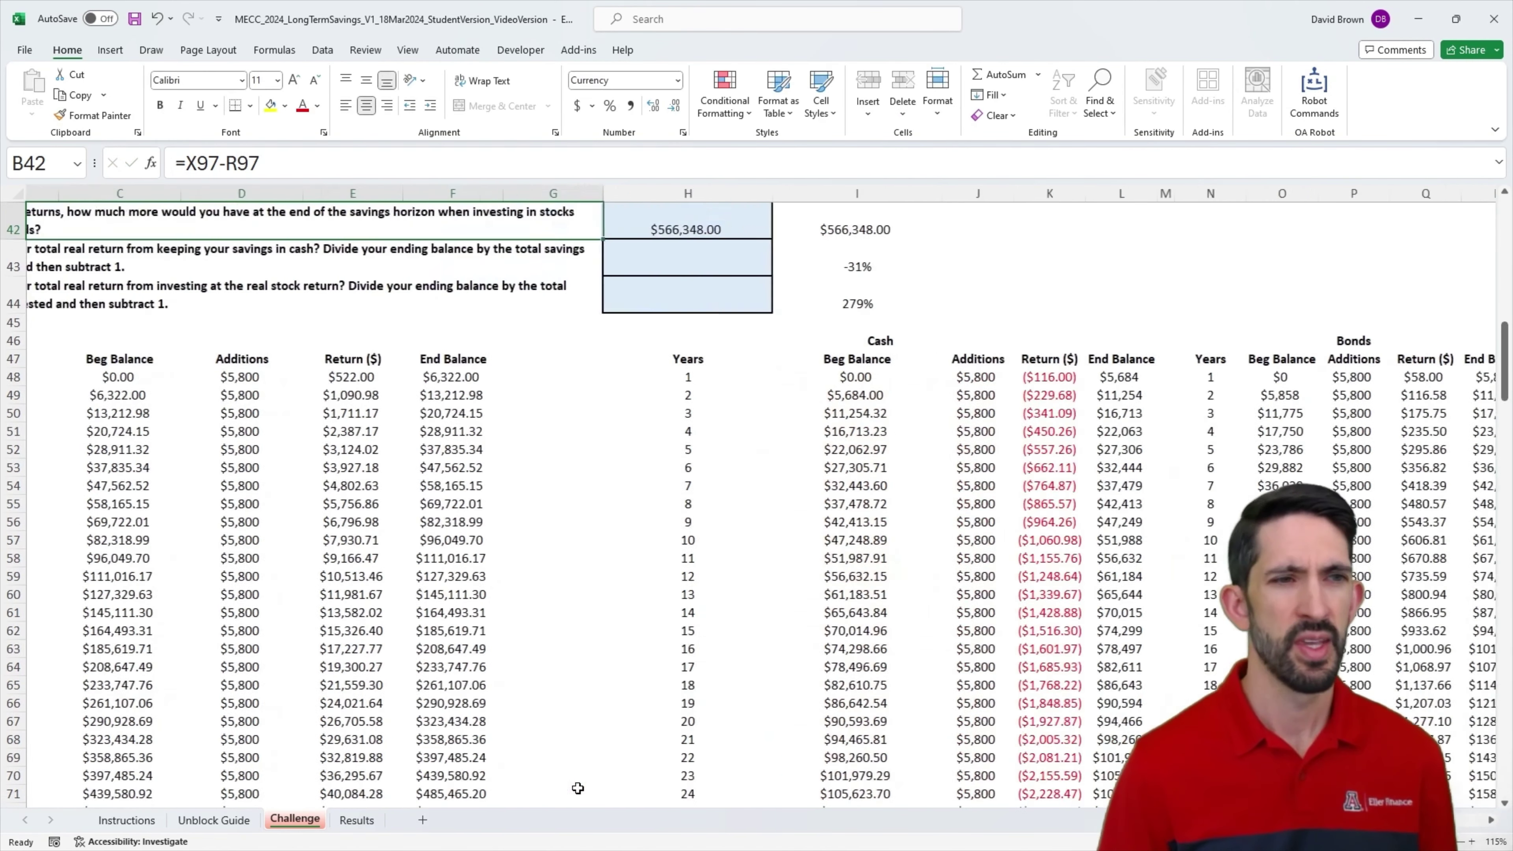
{"action": "key", "text": "Up"}
{"action": "scroll", "coordinate": [1351, 550], "scroll_direction": "up", "scroll_amount": 5}
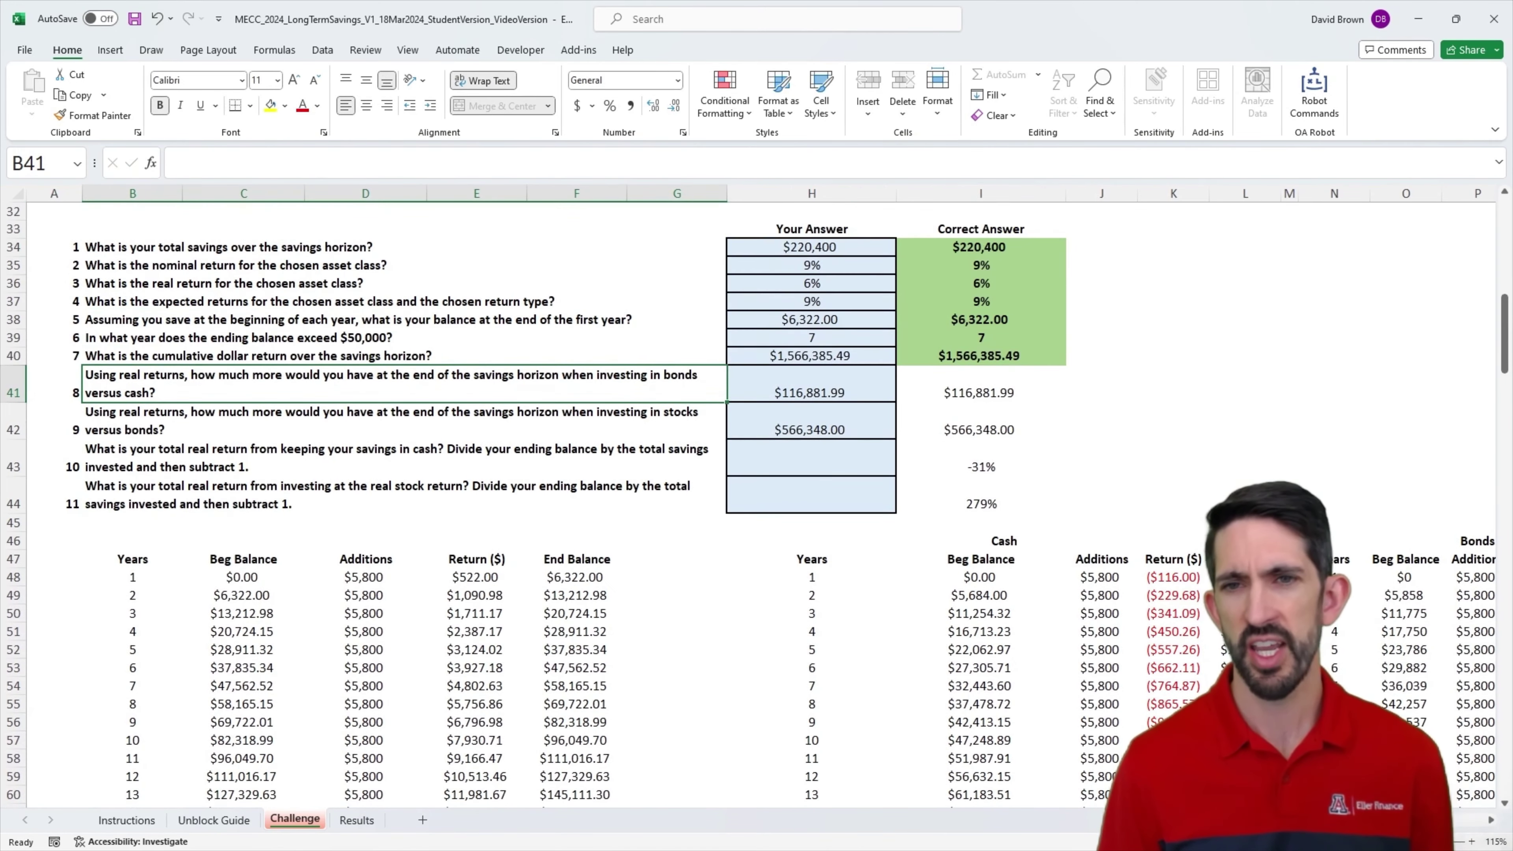
{"action": "left_click", "coordinate": [1000, 303]}
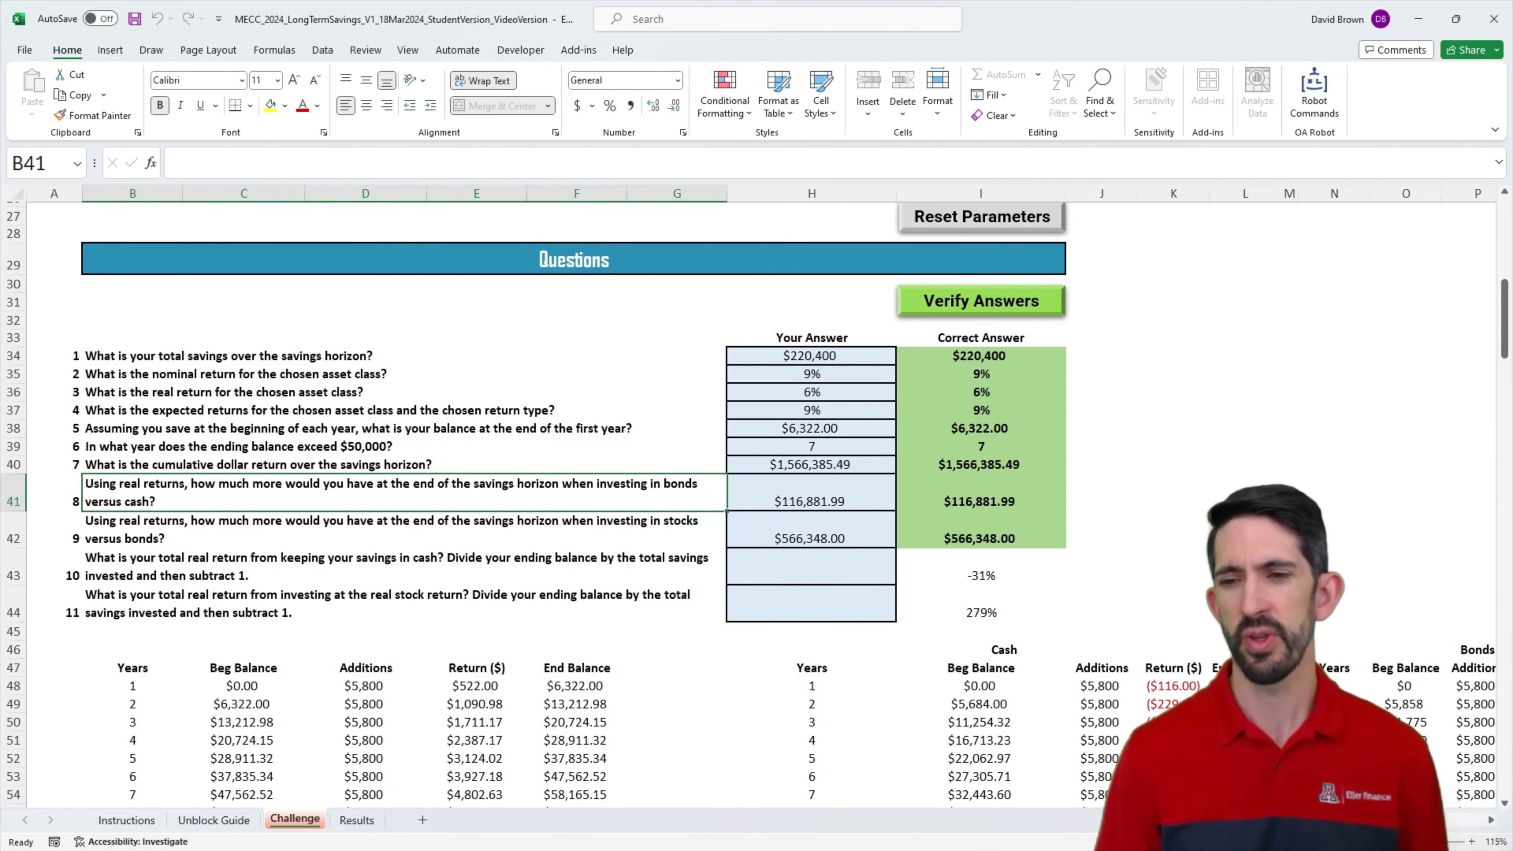
Step: Start question 10 in H43 by dividing the year-50 Cash End Balance by the total savings, =L97/H34
{"action": "left_click", "coordinate": [828, 578]}
{"action": "type", "text": "="}
{"action": "left_click", "coordinate": [1246, 722]}
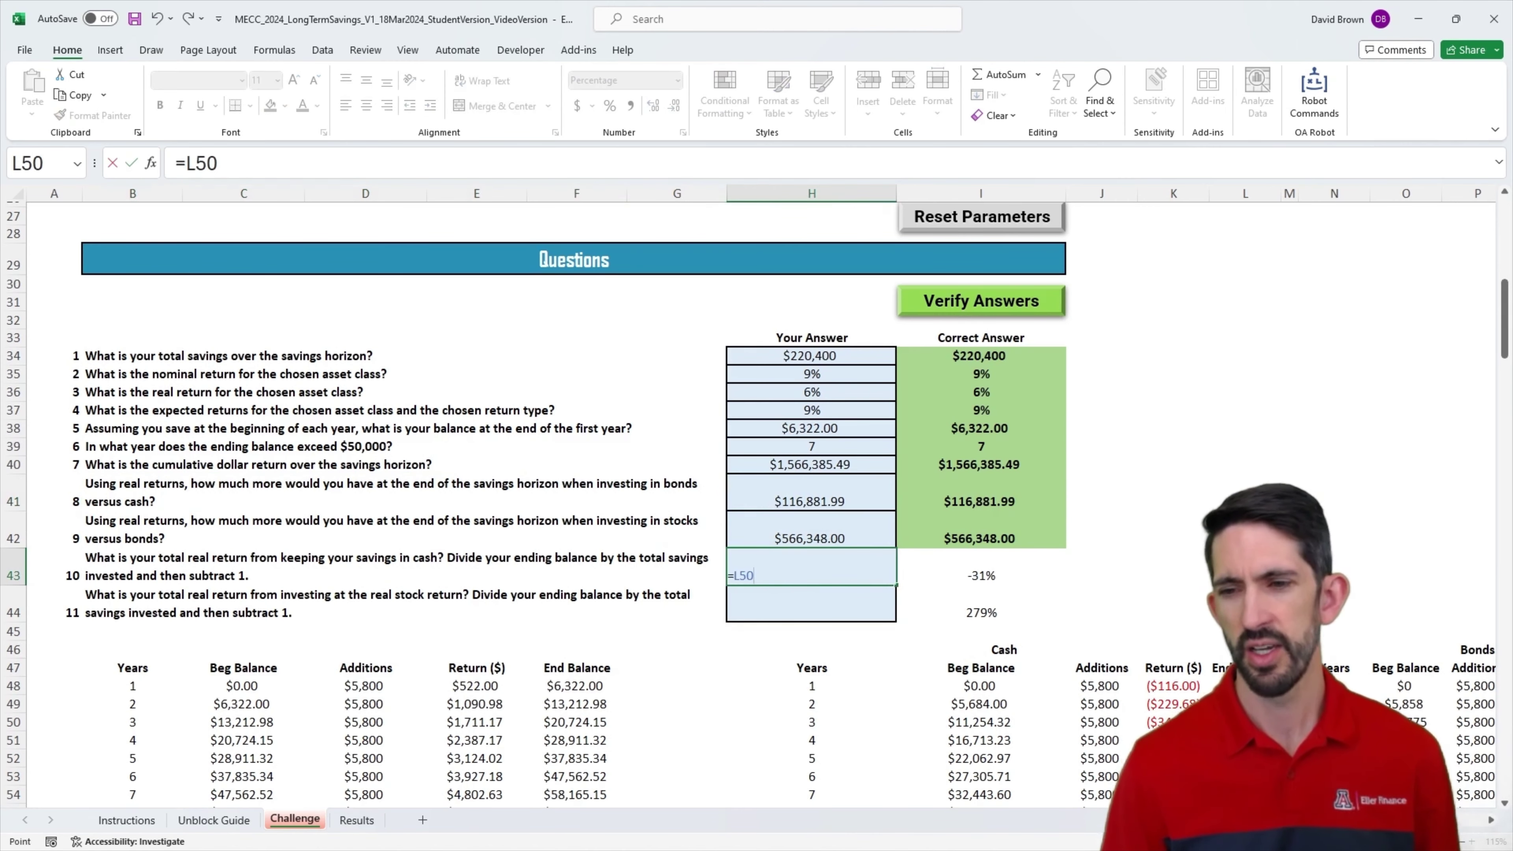
{"action": "key", "text": "ctrl+Down"}
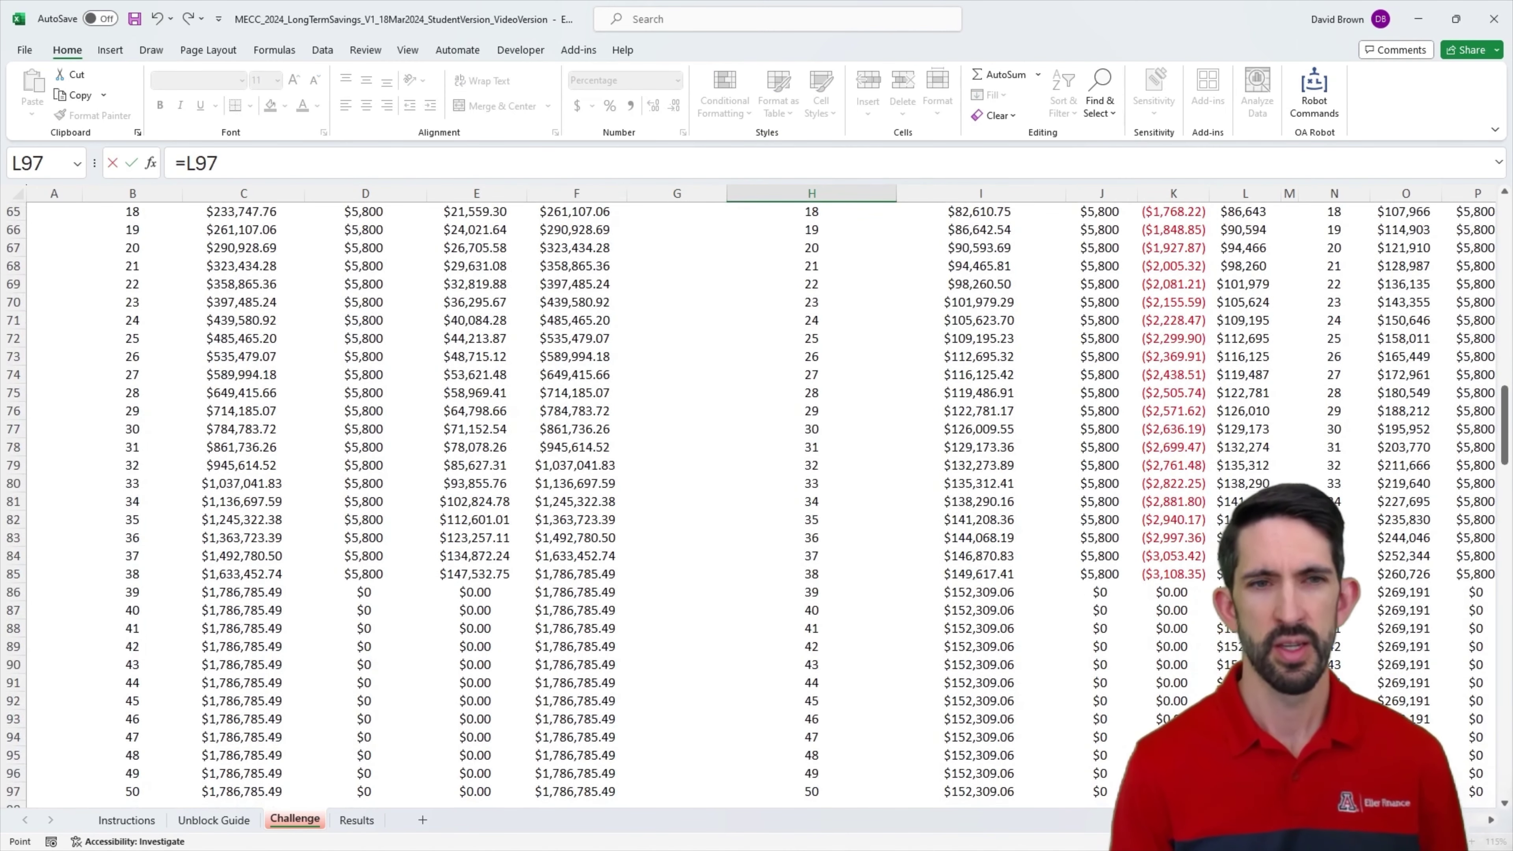
{"action": "type", "text": "/"}
{"action": "key", "text": "Up"}
{"action": "key", "text": "Up"}
{"action": "key", "text": "Up"}
{"action": "key", "text": "Up"}
{"action": "key", "text": "Up"}
{"action": "key", "text": "Up"}
{"action": "key", "text": "Up"}
{"action": "key", "text": "Up"}
{"action": "key", "text": "Up"}
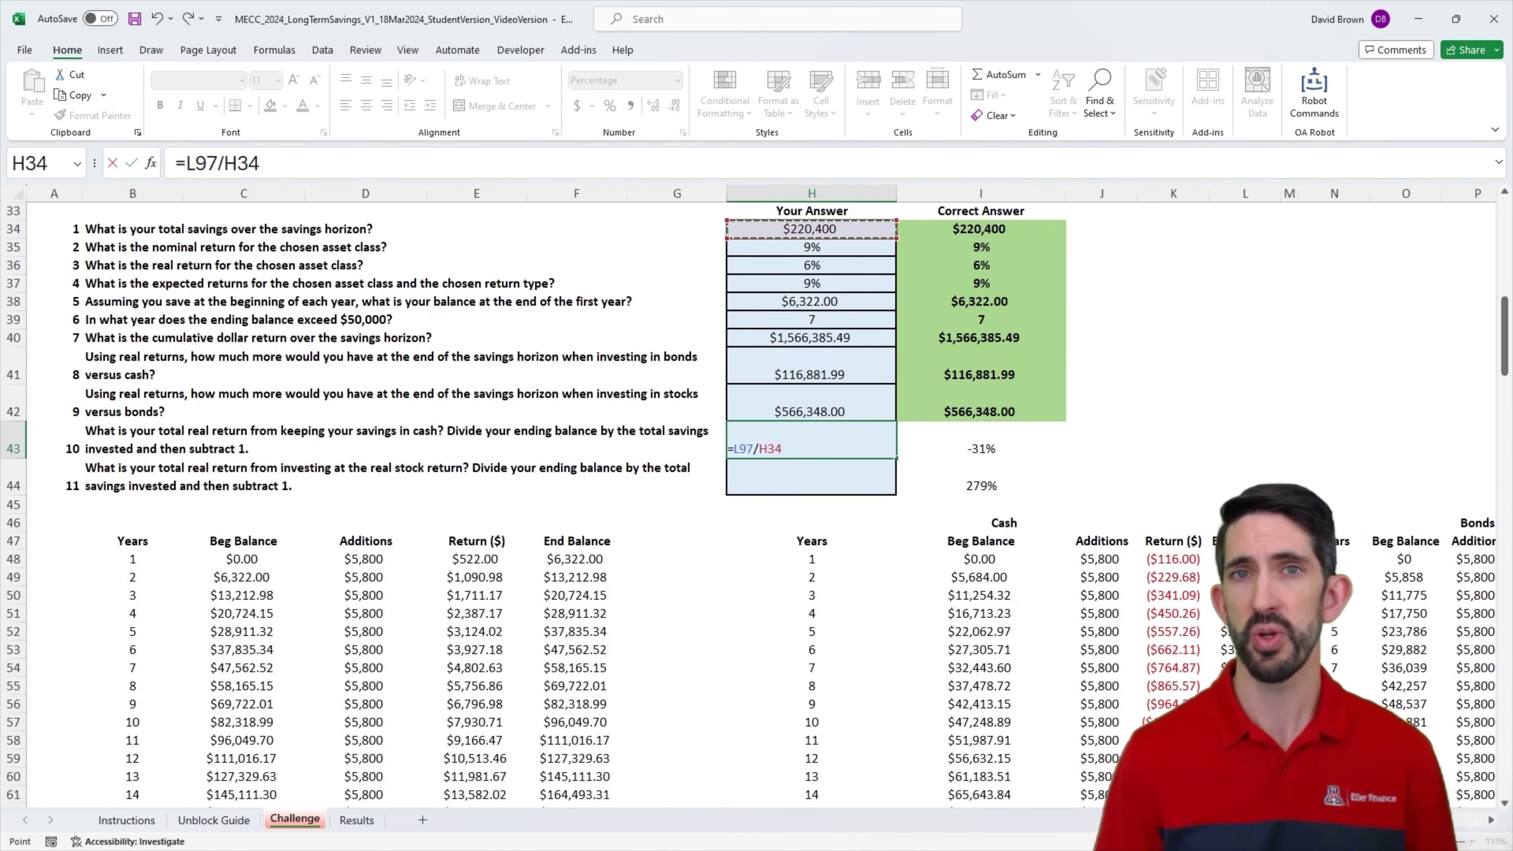
{"action": "type", "text": "-1"}
{"action": "key", "text": "BackSpace"}
{"action": "key", "text": "BackSpace"}
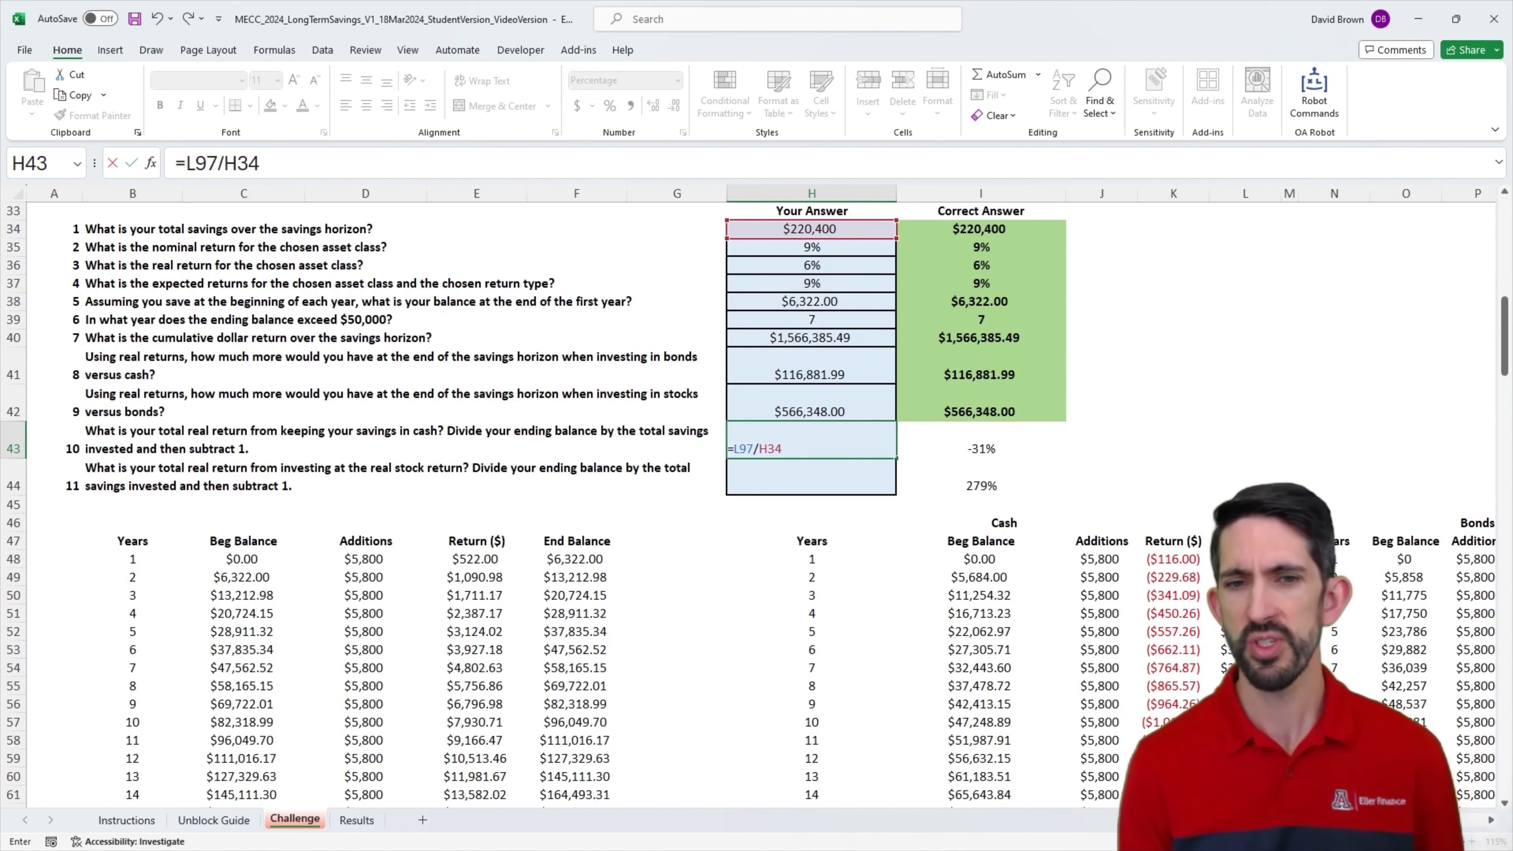
{"action": "key", "text": "Return"}
{"action": "key", "text": "Up"}
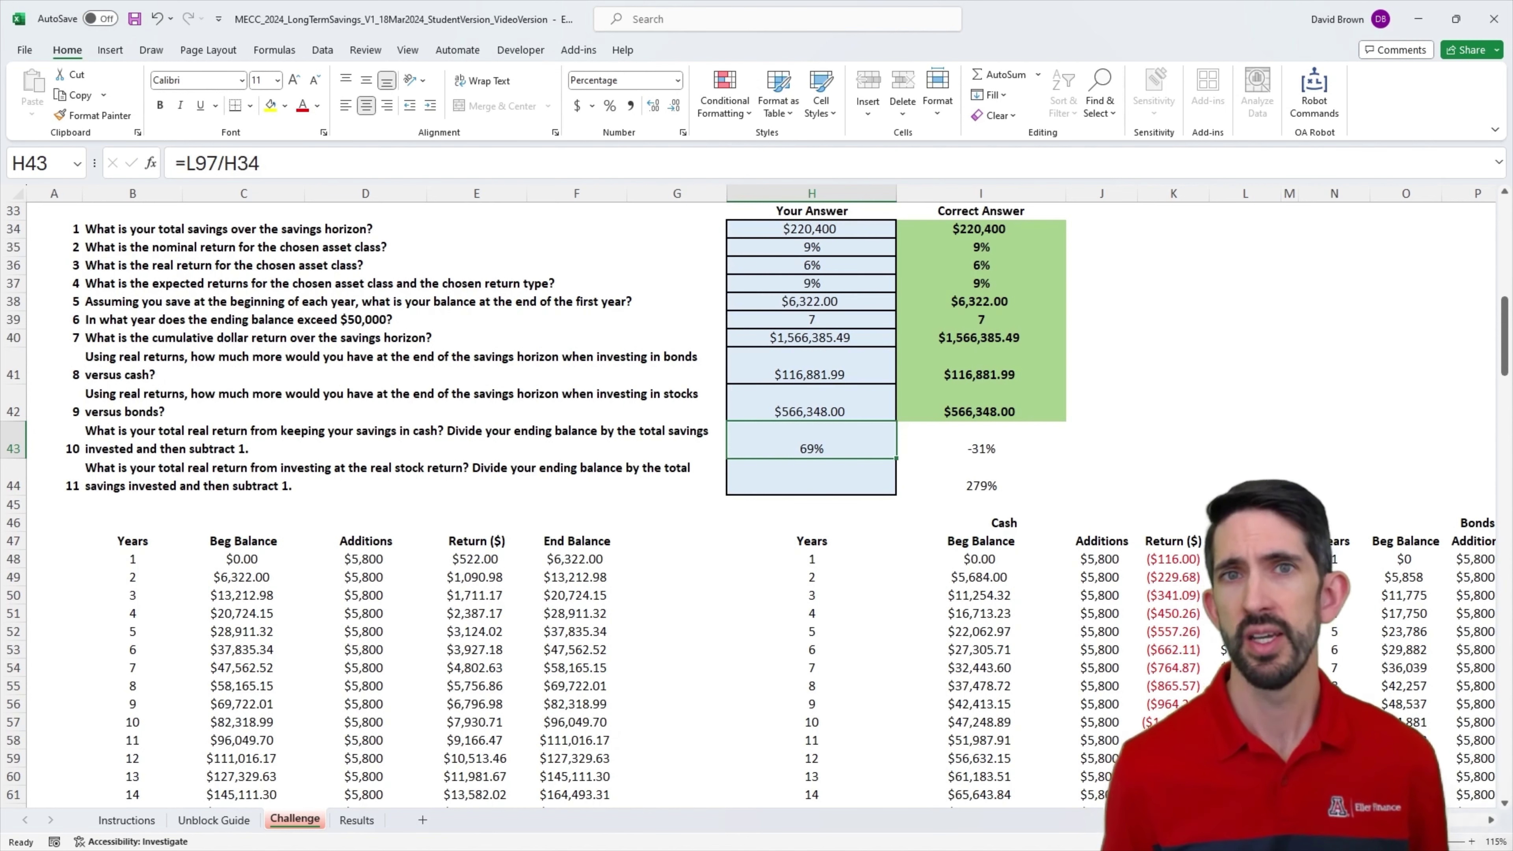
Step: Subtract 1 from the total Cash real return formula in H43, making it =L97/H34-1
{"action": "key", "text": "F2"}
{"action": "type", "text": "-1"}
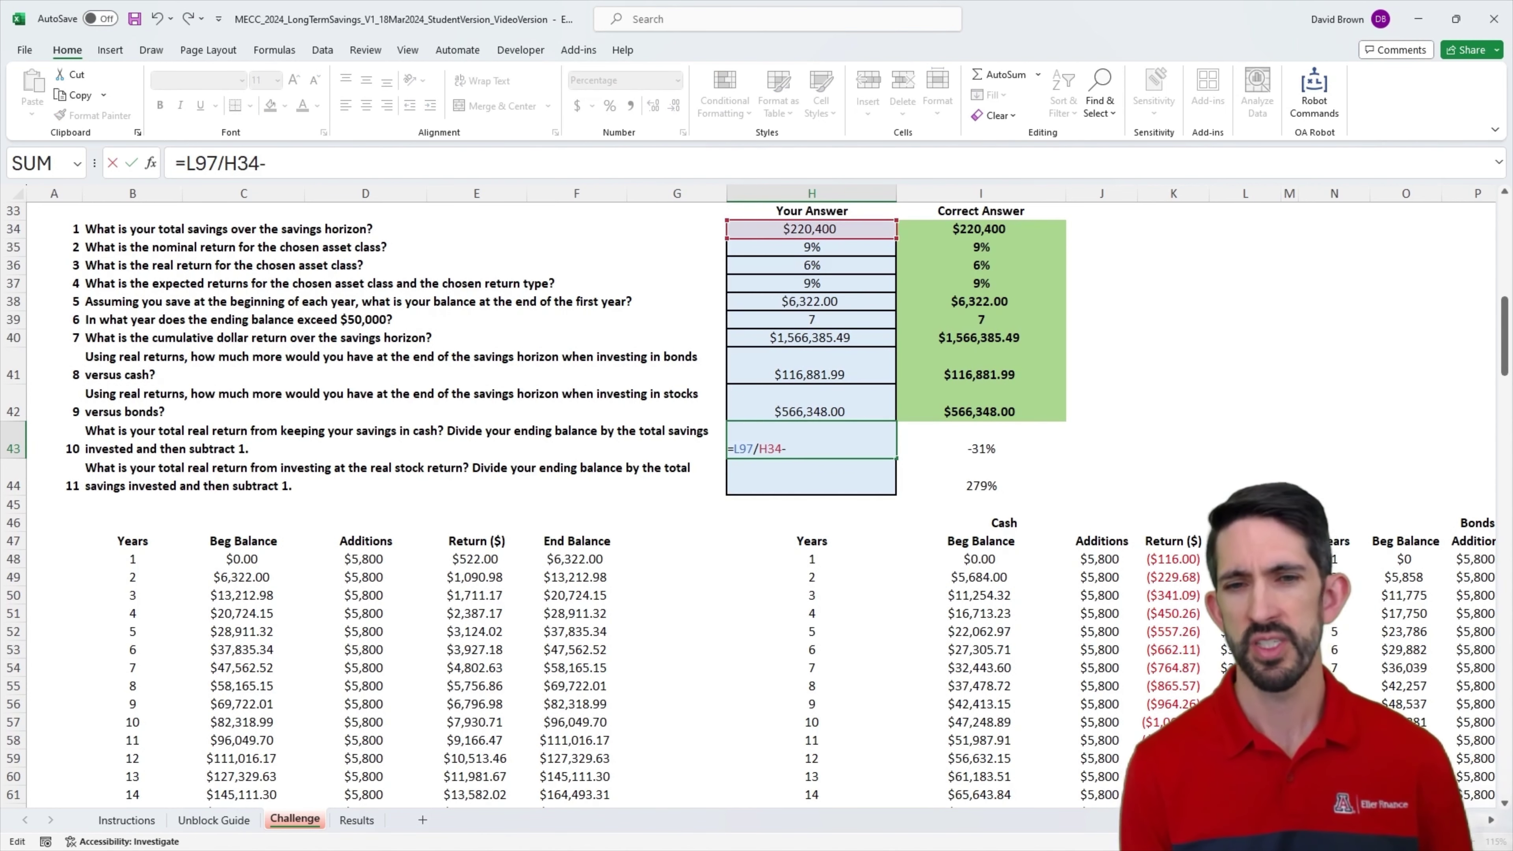
{"action": "key", "text": "Return"}
{"action": "key", "text": "Up"}
{"action": "key", "text": "Down"}
{"action": "key", "text": "Up"}
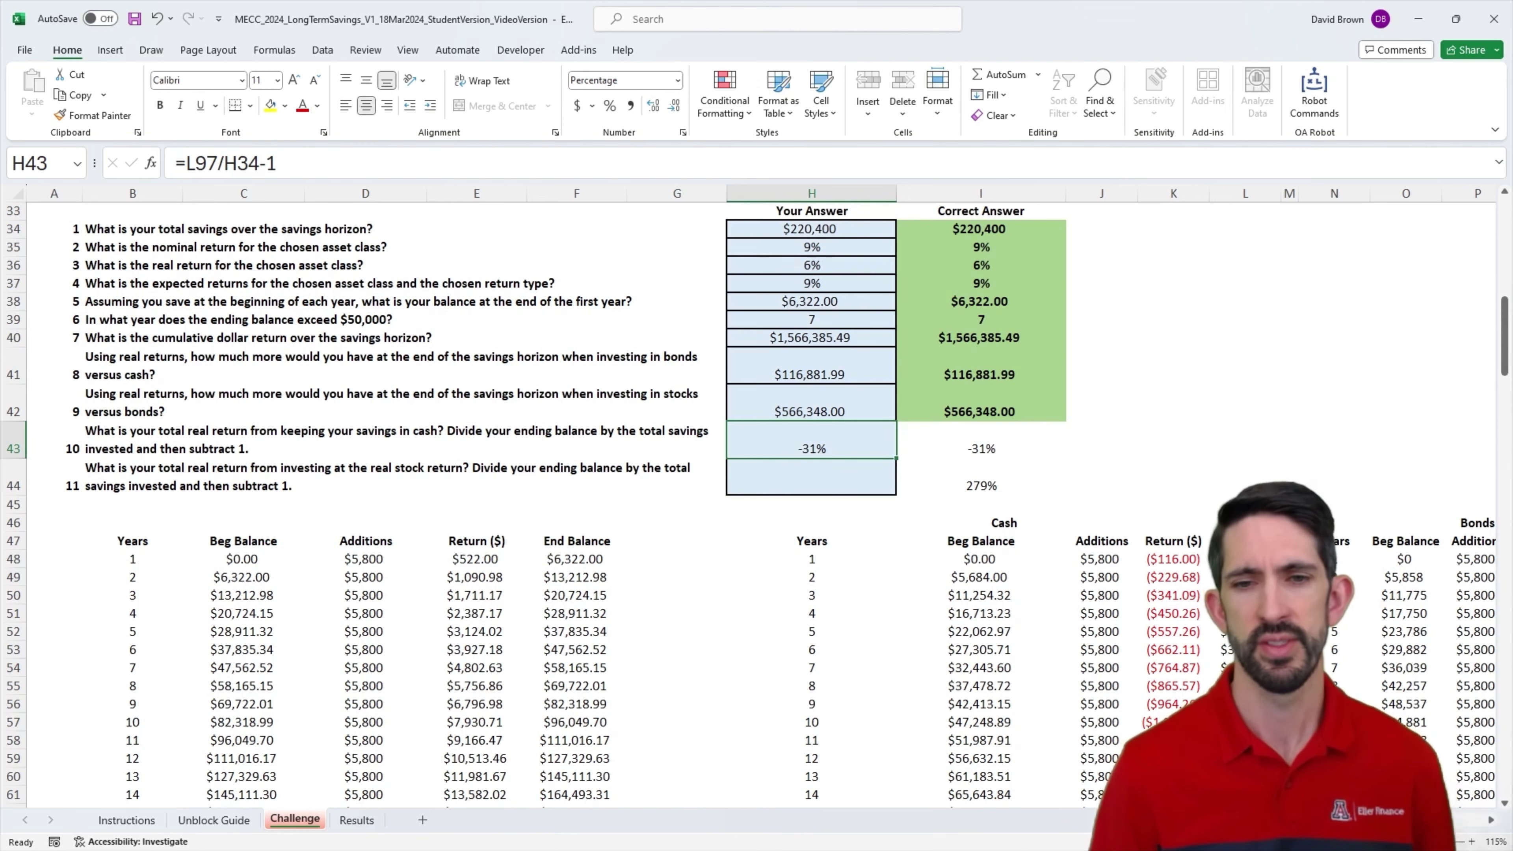
Step: Answer question 11 in H44 with the year-50 Stocks End Balance divided by total savings minus 1, =X97/H34-1
{"action": "key", "text": "Down"}
{"action": "type", "text": "="}
{"action": "left_click", "coordinate": [1245, 613]}
{"action": "key", "text": "ctrl+Down"}
{"action": "key", "text": "ctrl+Right"}
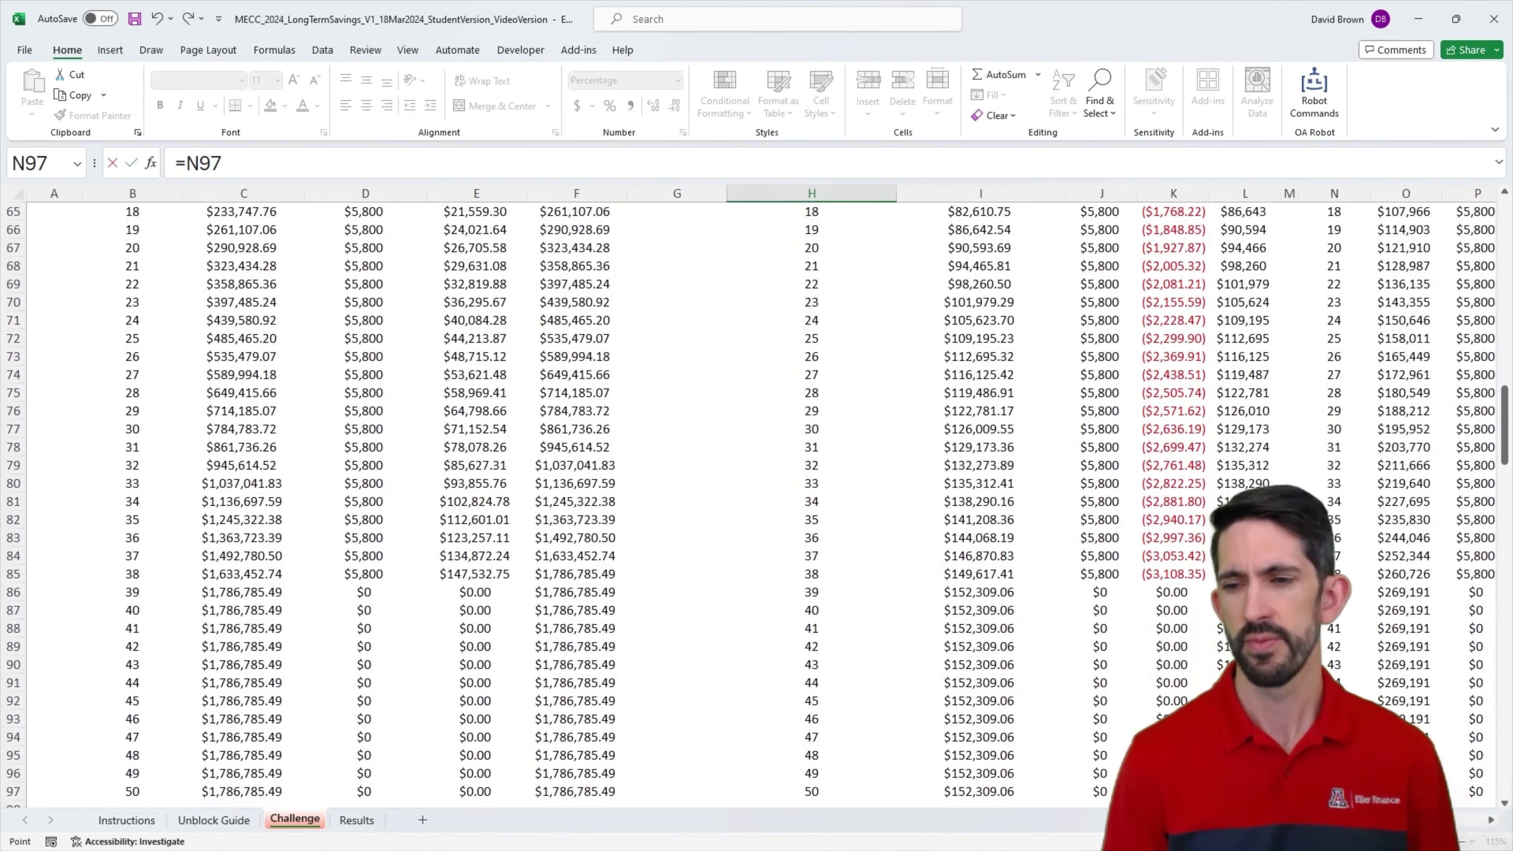
{"action": "key", "text": "ctrl+Right"}
{"action": "key", "text": "ctrl+Right"}
{"action": "key", "text": "ctrl+Right"}
{"action": "key", "text": "Right"}
{"action": "key", "text": "Right"}
{"action": "key", "text": "Right"}
{"action": "key", "text": "Right"}
{"action": "key", "text": "Right"}
{"action": "key", "text": "Right"}
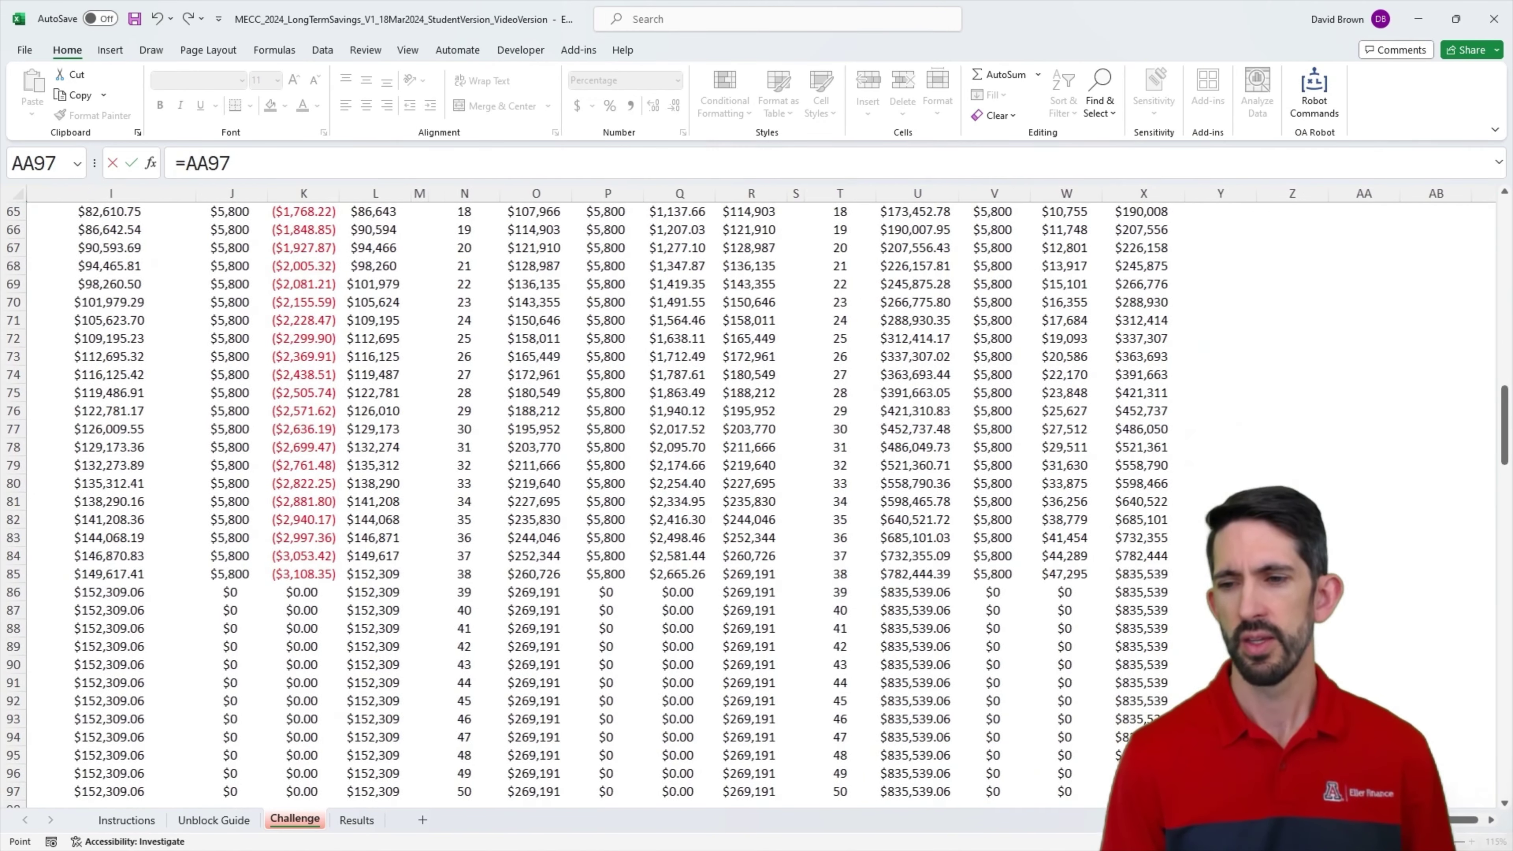
{"action": "key", "text": "ctrl+Left"}
{"action": "type", "text": "/"}
{"action": "key", "text": "Up"}
{"action": "key", "text": "Up"}
{"action": "key", "text": "Up"}
{"action": "key", "text": "Up"}
{"action": "key", "text": "Up"}
{"action": "key", "text": "Up"}
{"action": "key", "text": "Up"}
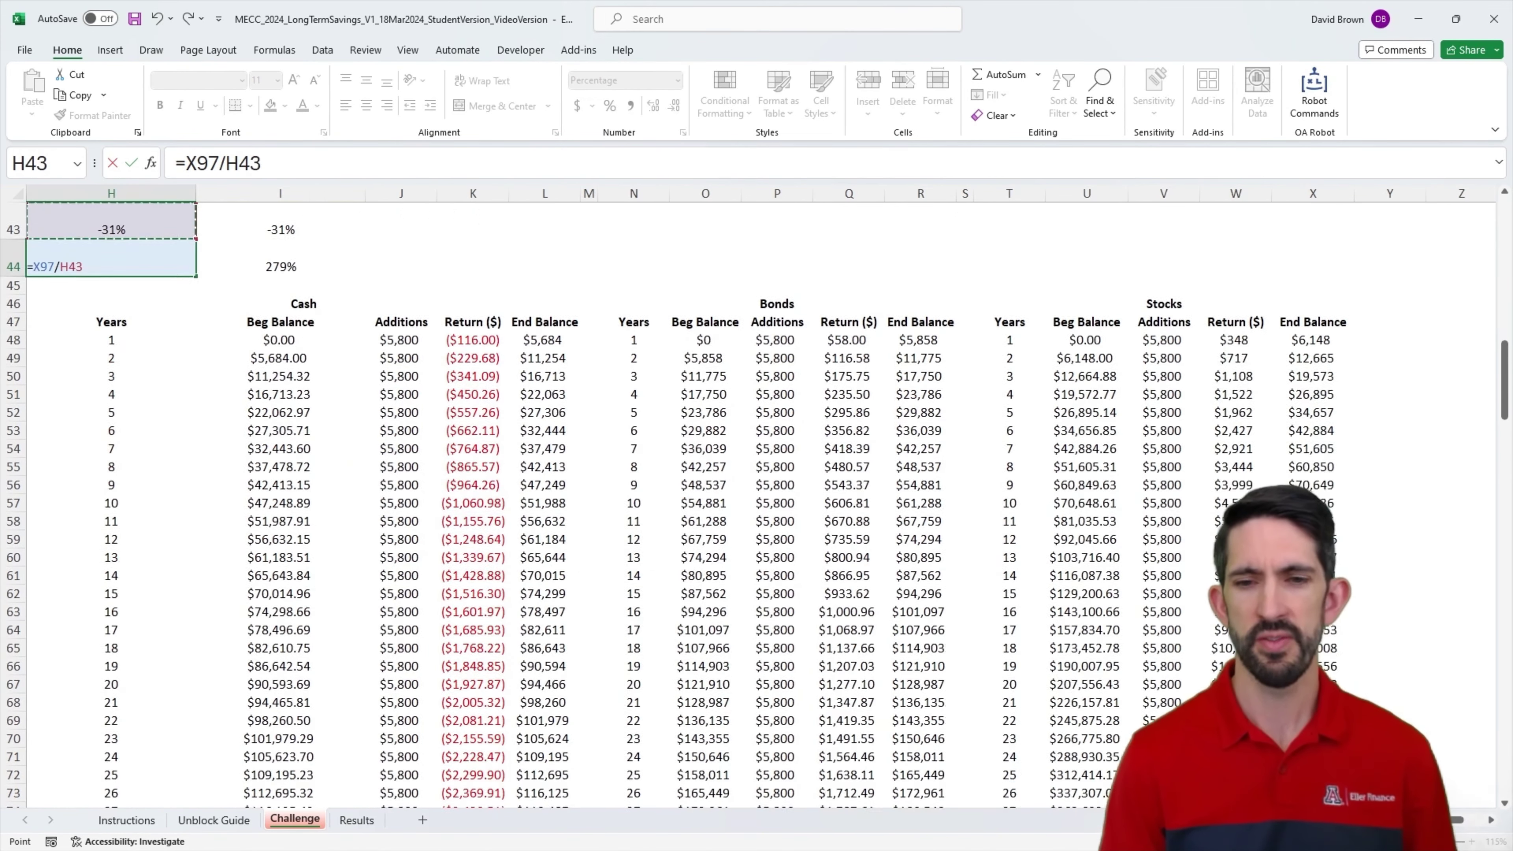
{"action": "key", "text": "Up"}
{"action": "key", "text": "Up"}
{"action": "key", "text": "Up"}
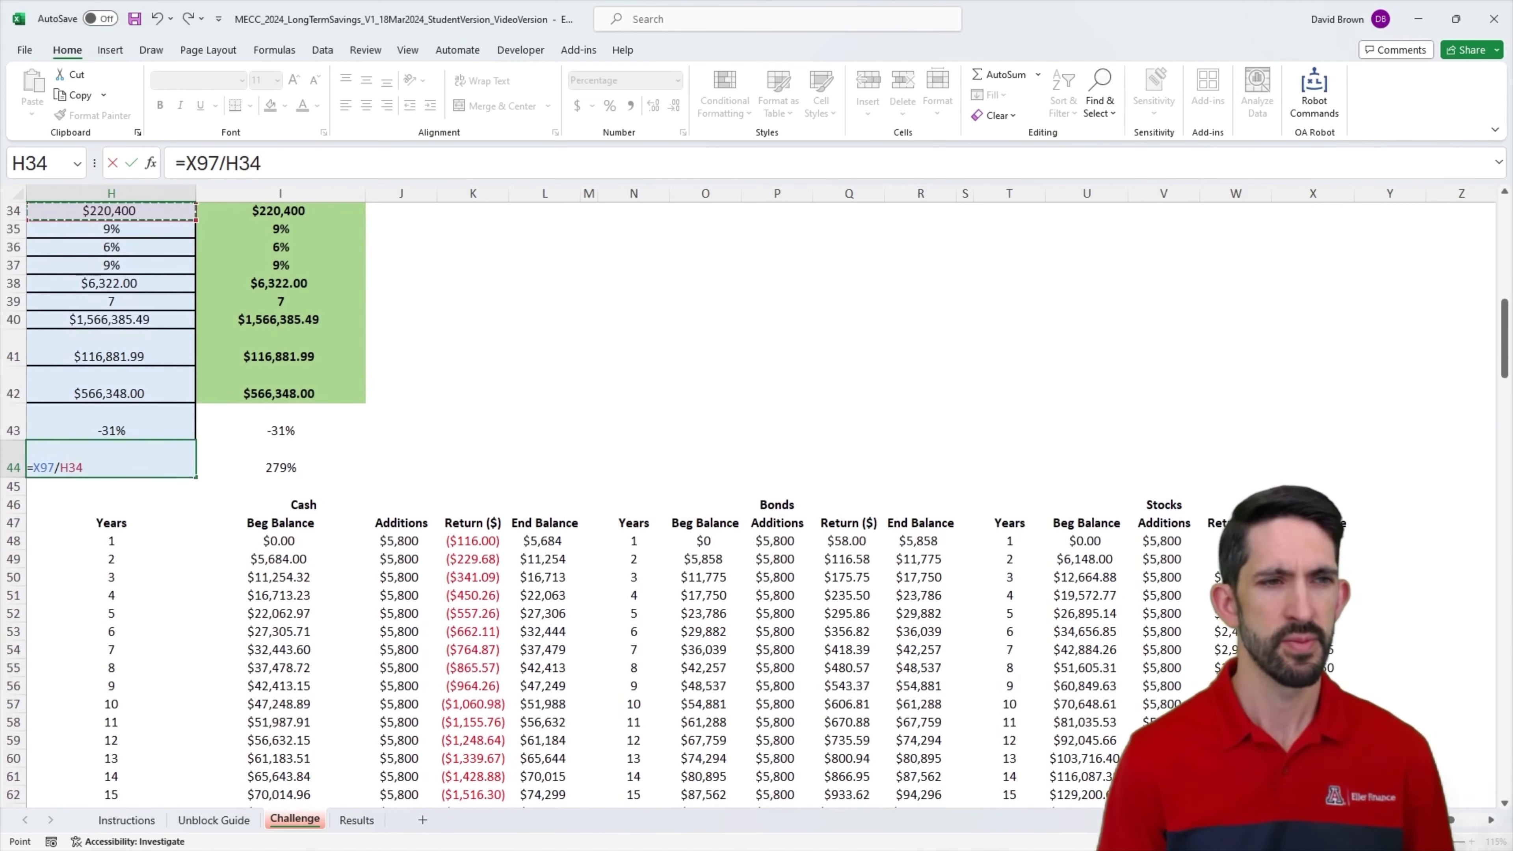
{"action": "type", "text": "-1"}
{"action": "key", "text": "ctrl+Return"}
Step: Verify all the answers and review the Cash and Stocks total real return formulas in H43 and H44
{"action": "key", "text": "Home"}
{"action": "key", "text": "ctrl+Right"}
{"action": "key", "text": "ctrl+Right"}
{"action": "key", "text": "ctrl+Right"}
{"action": "key", "text": "Left"}
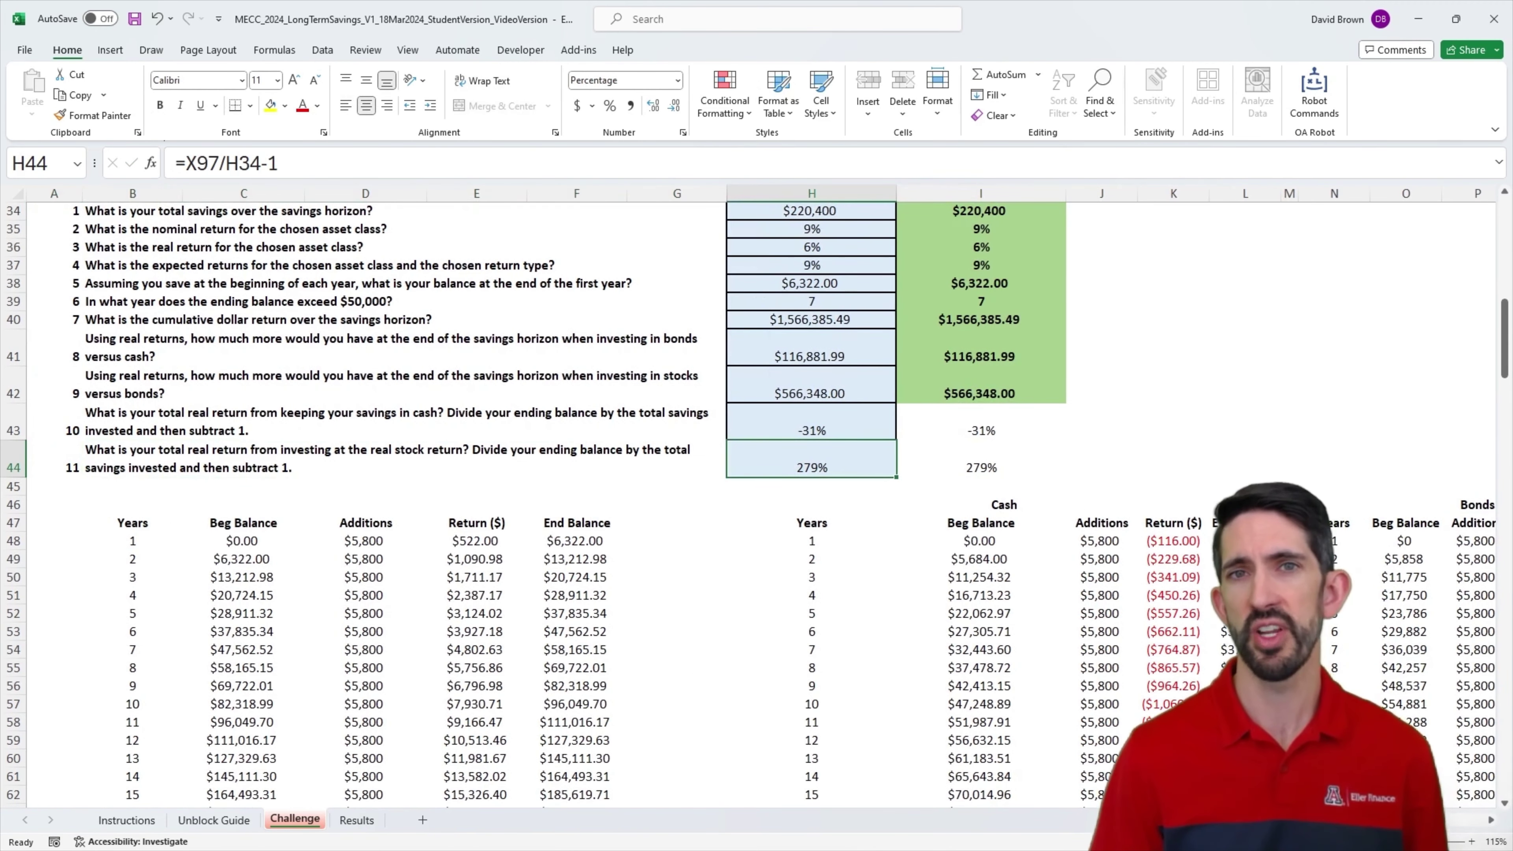
{"action": "scroll", "coordinate": [943, 359], "scroll_direction": "up", "scroll_amount": 2}
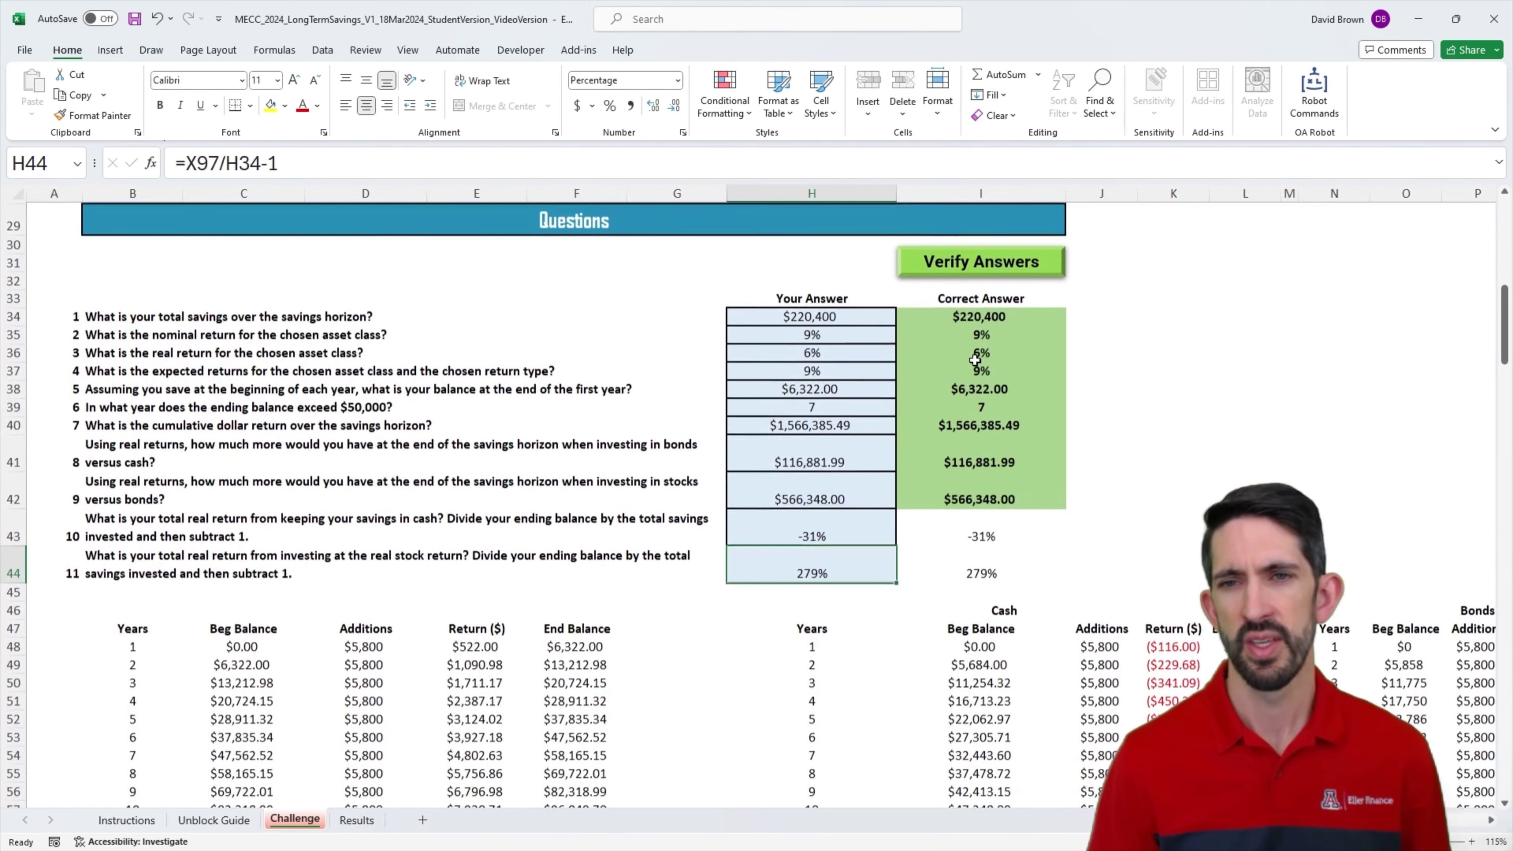
{"action": "left_click", "coordinate": [998, 267]}
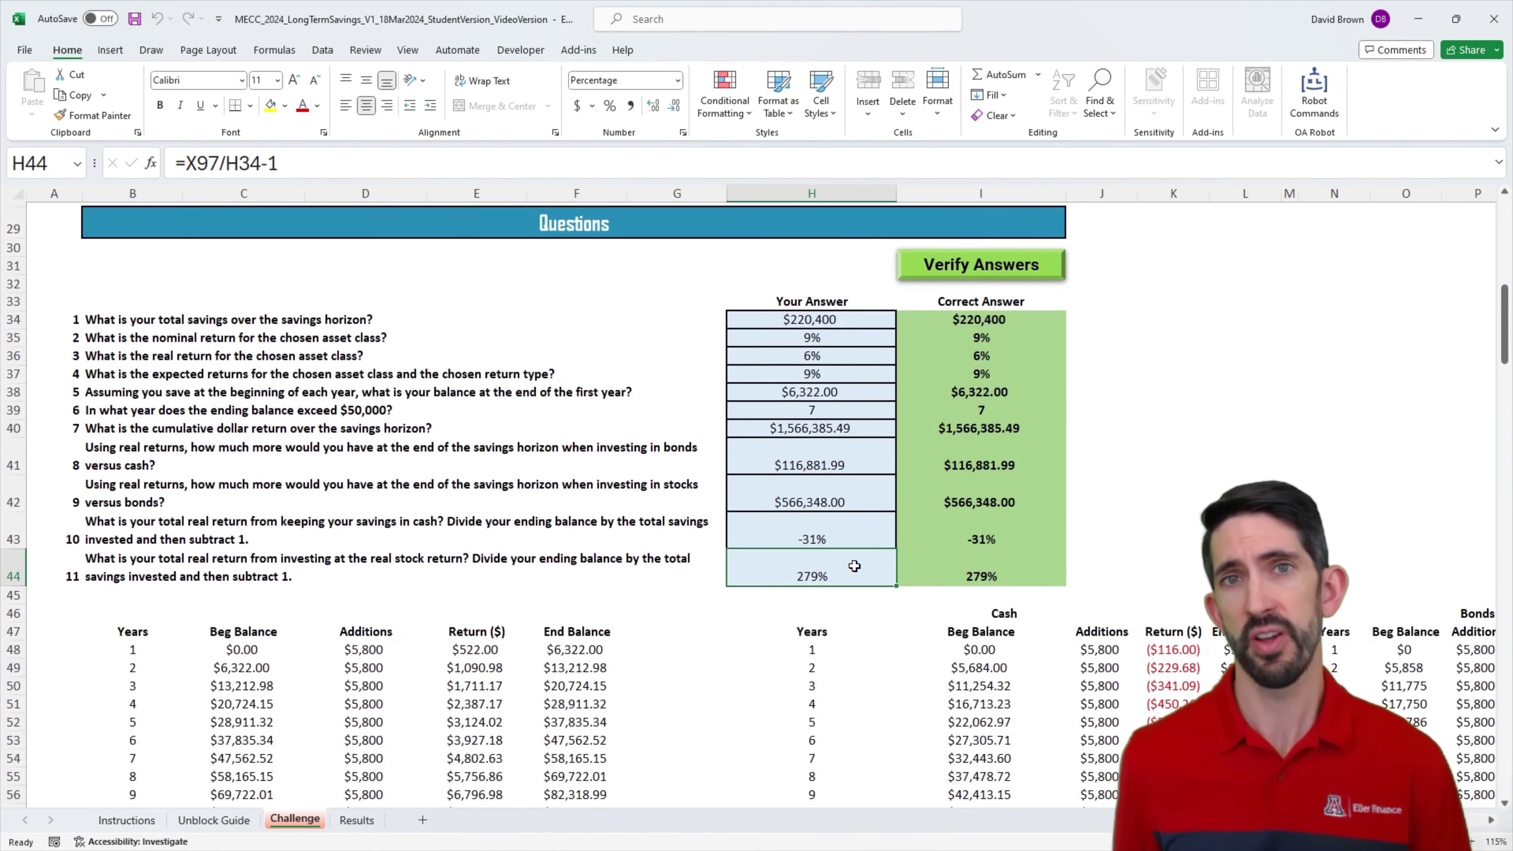
{"action": "left_click", "coordinate": [804, 528]}
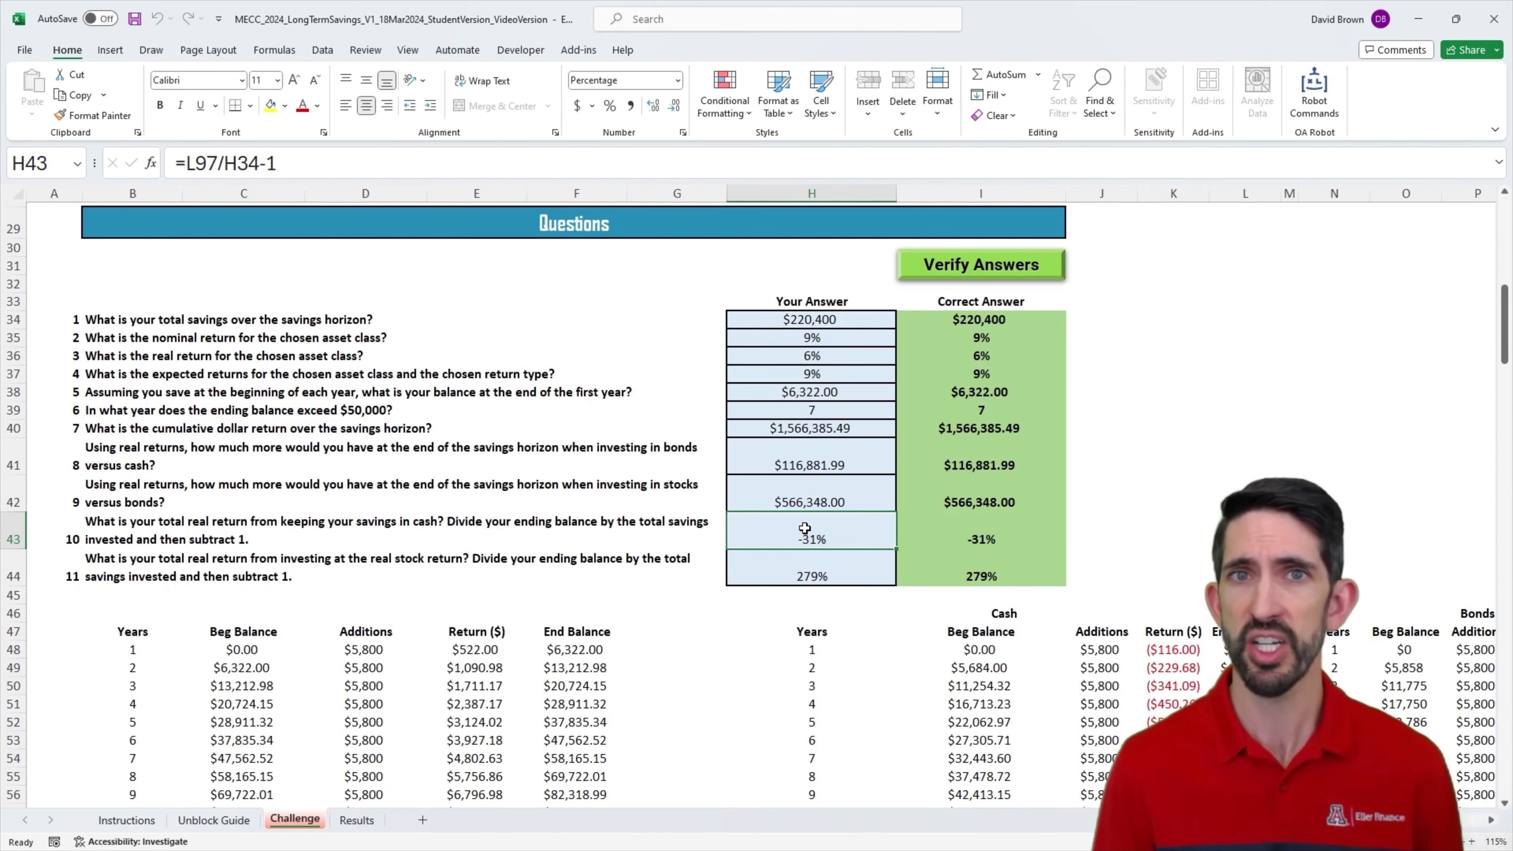
{"action": "left_click", "coordinate": [840, 568]}
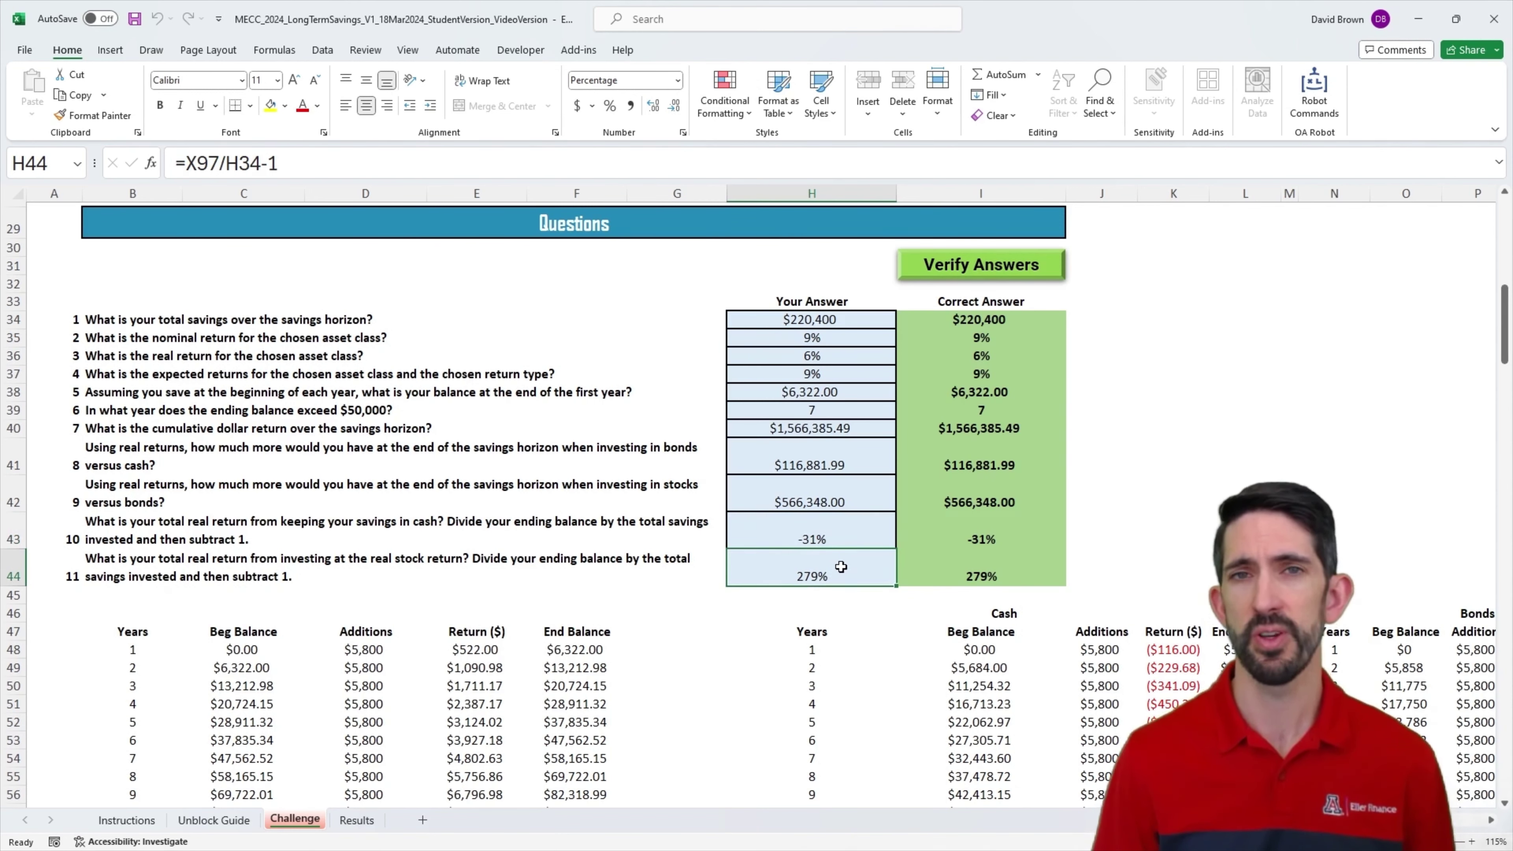
Step: Reset the challenge parameters to new dynamic inputs and check the recalculated answers in H42 and H43
{"action": "scroll", "coordinate": [1037, 326], "scroll_direction": "up", "scroll_amount": 2}
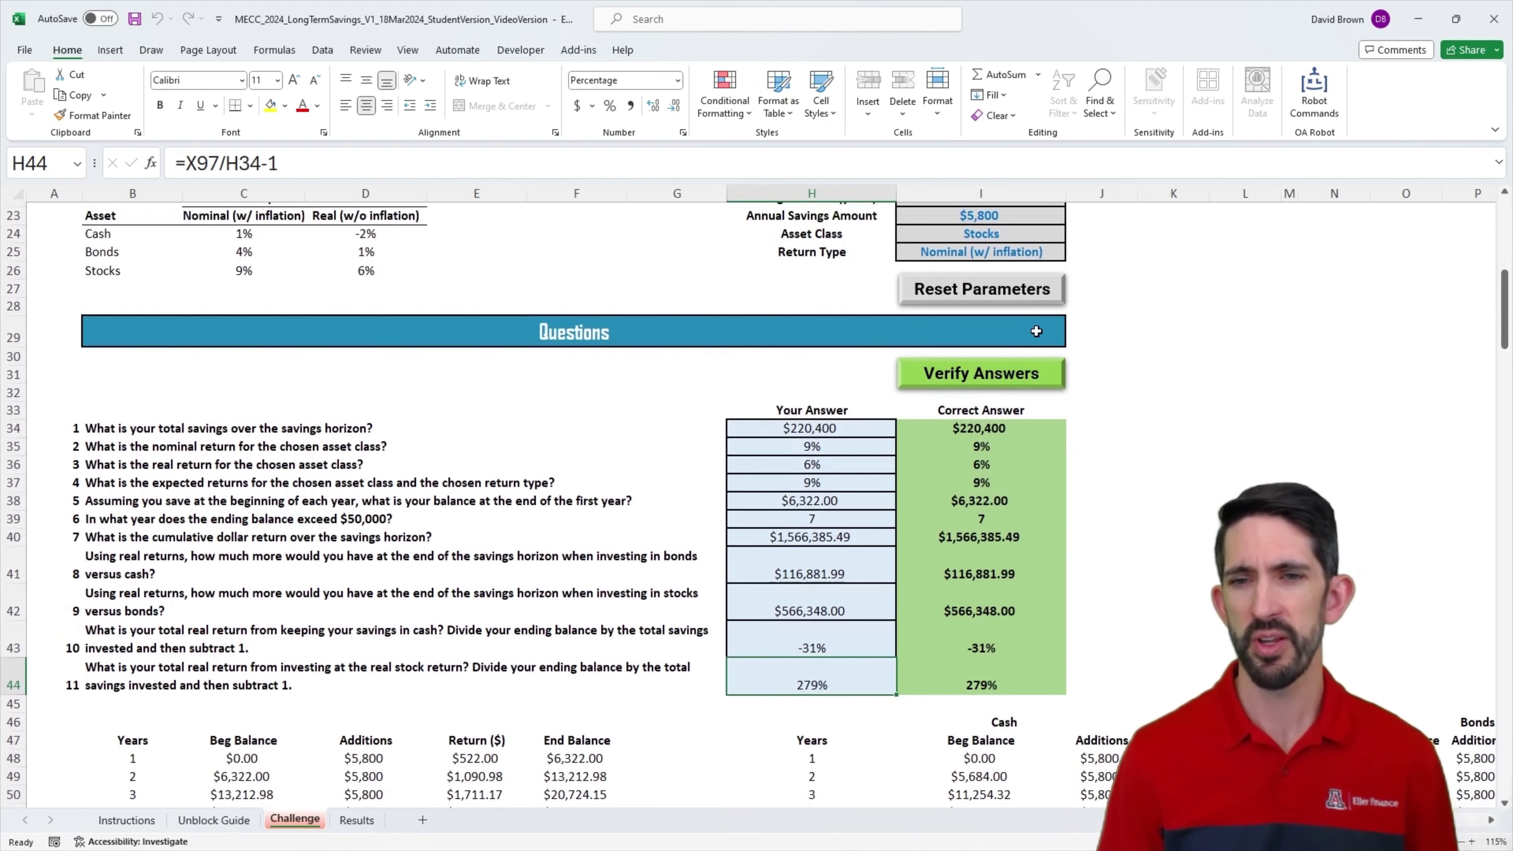
{"action": "scroll", "coordinate": [1037, 326], "scroll_direction": "up", "scroll_amount": 1}
{"action": "left_click", "coordinate": [1008, 344]}
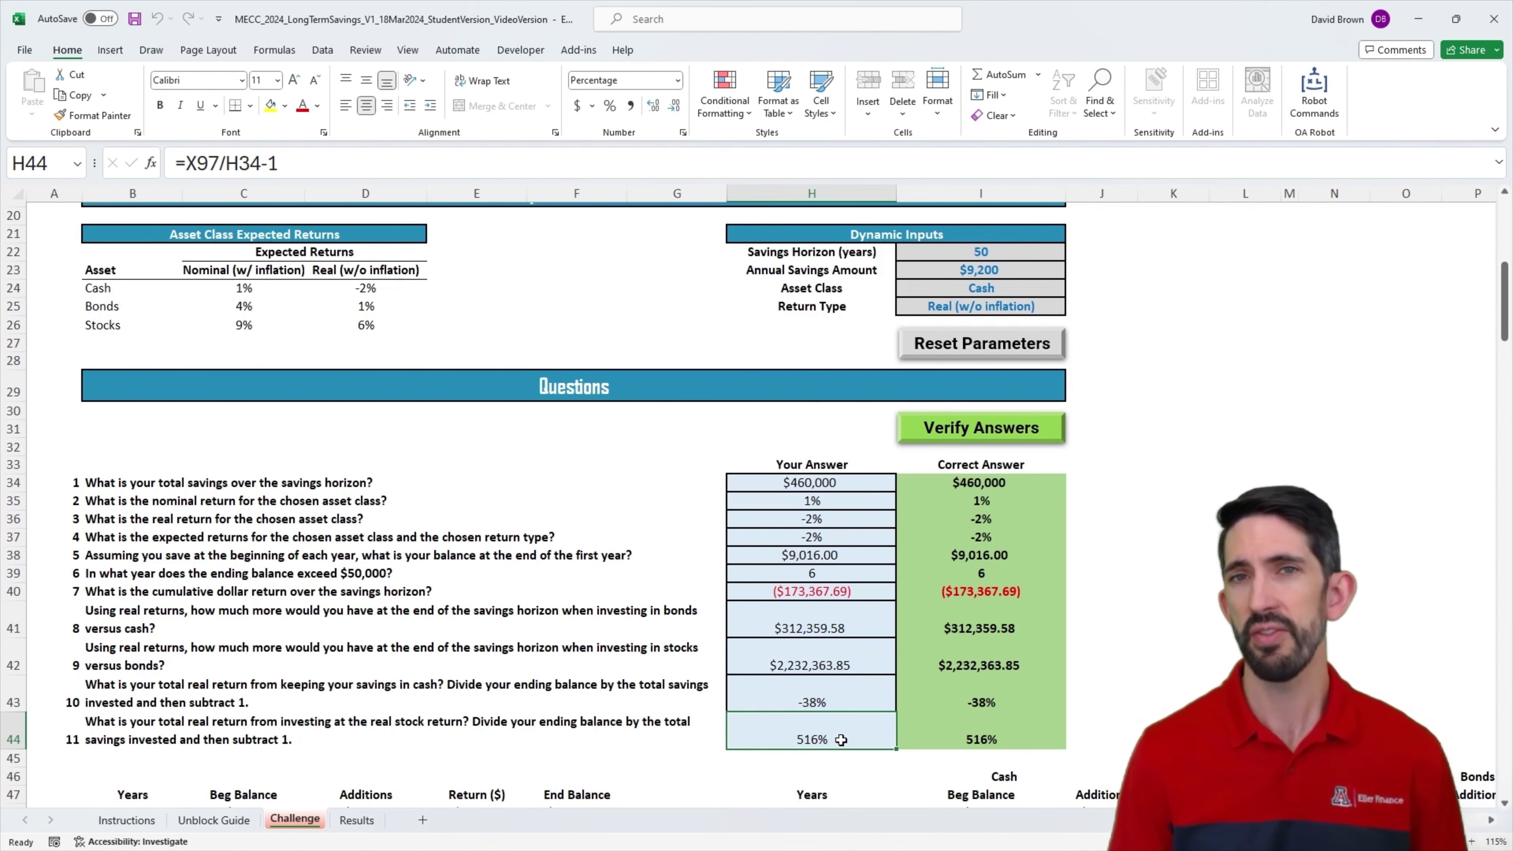
{"action": "left_click", "coordinate": [825, 660]}
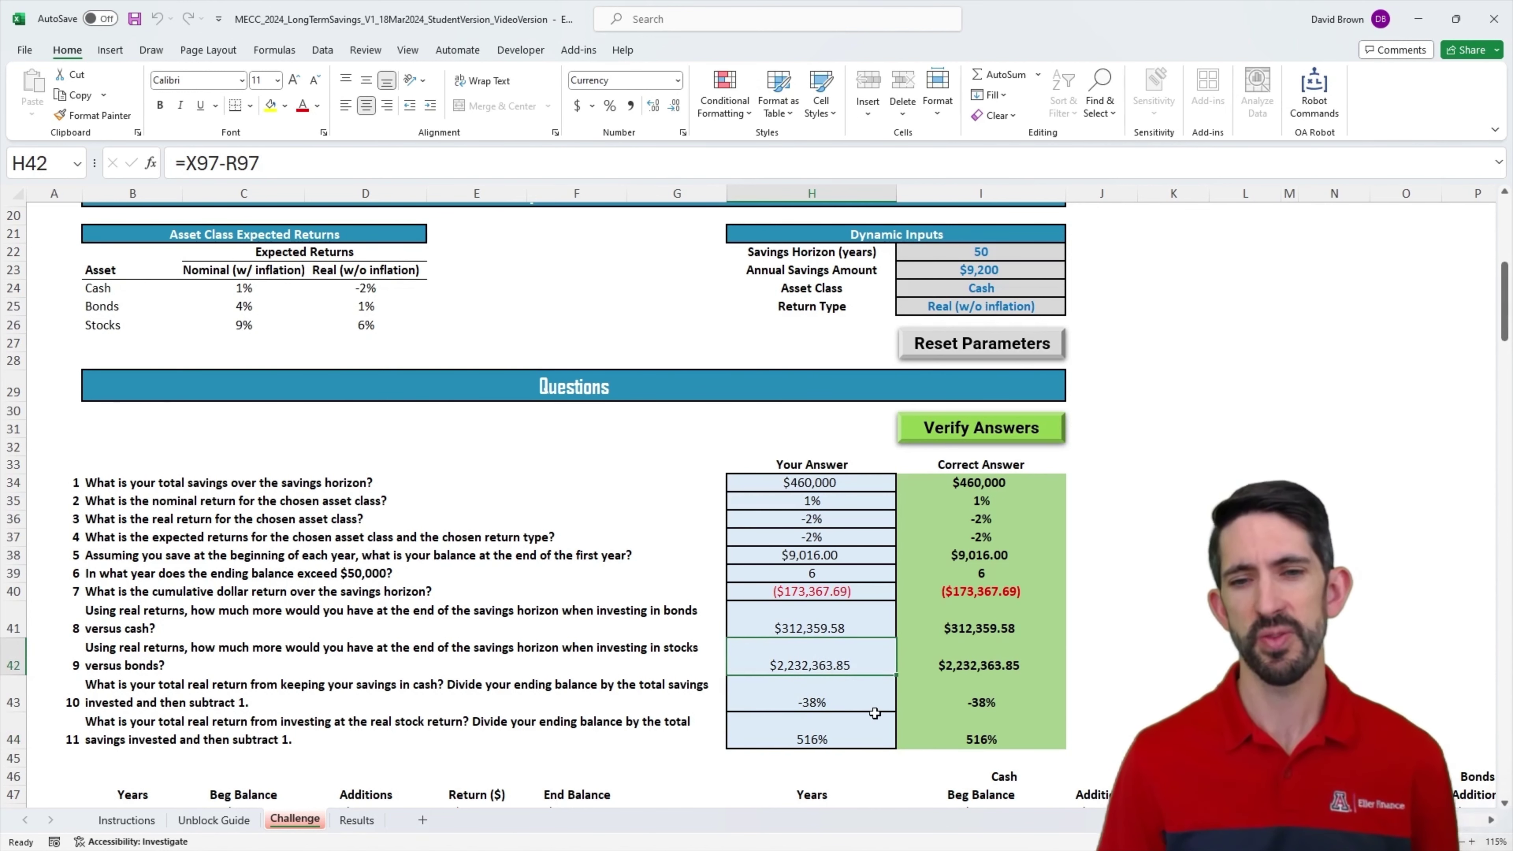
{"action": "left_click", "coordinate": [846, 700]}
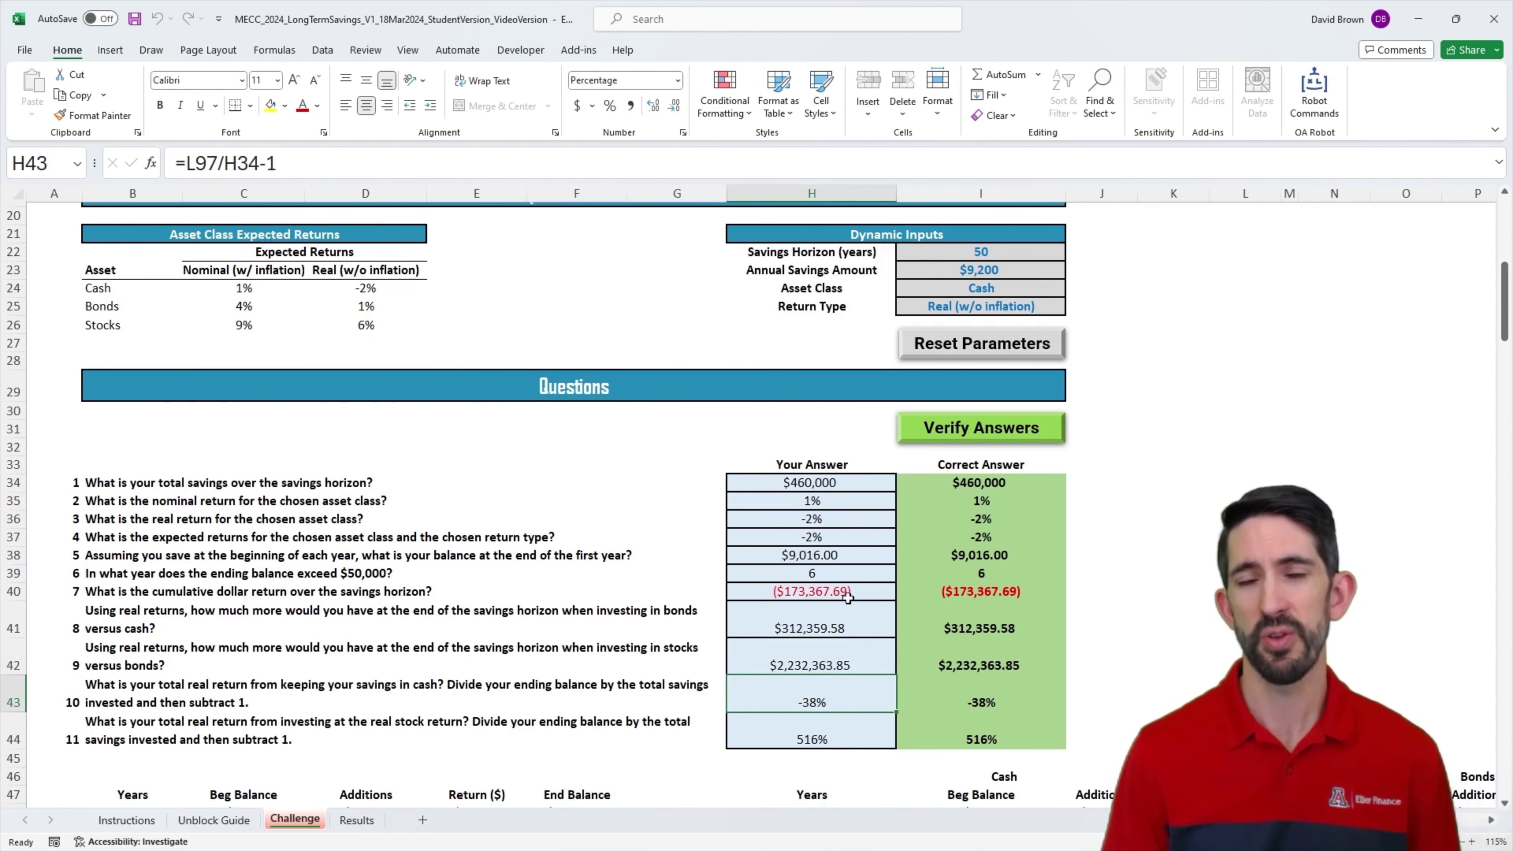